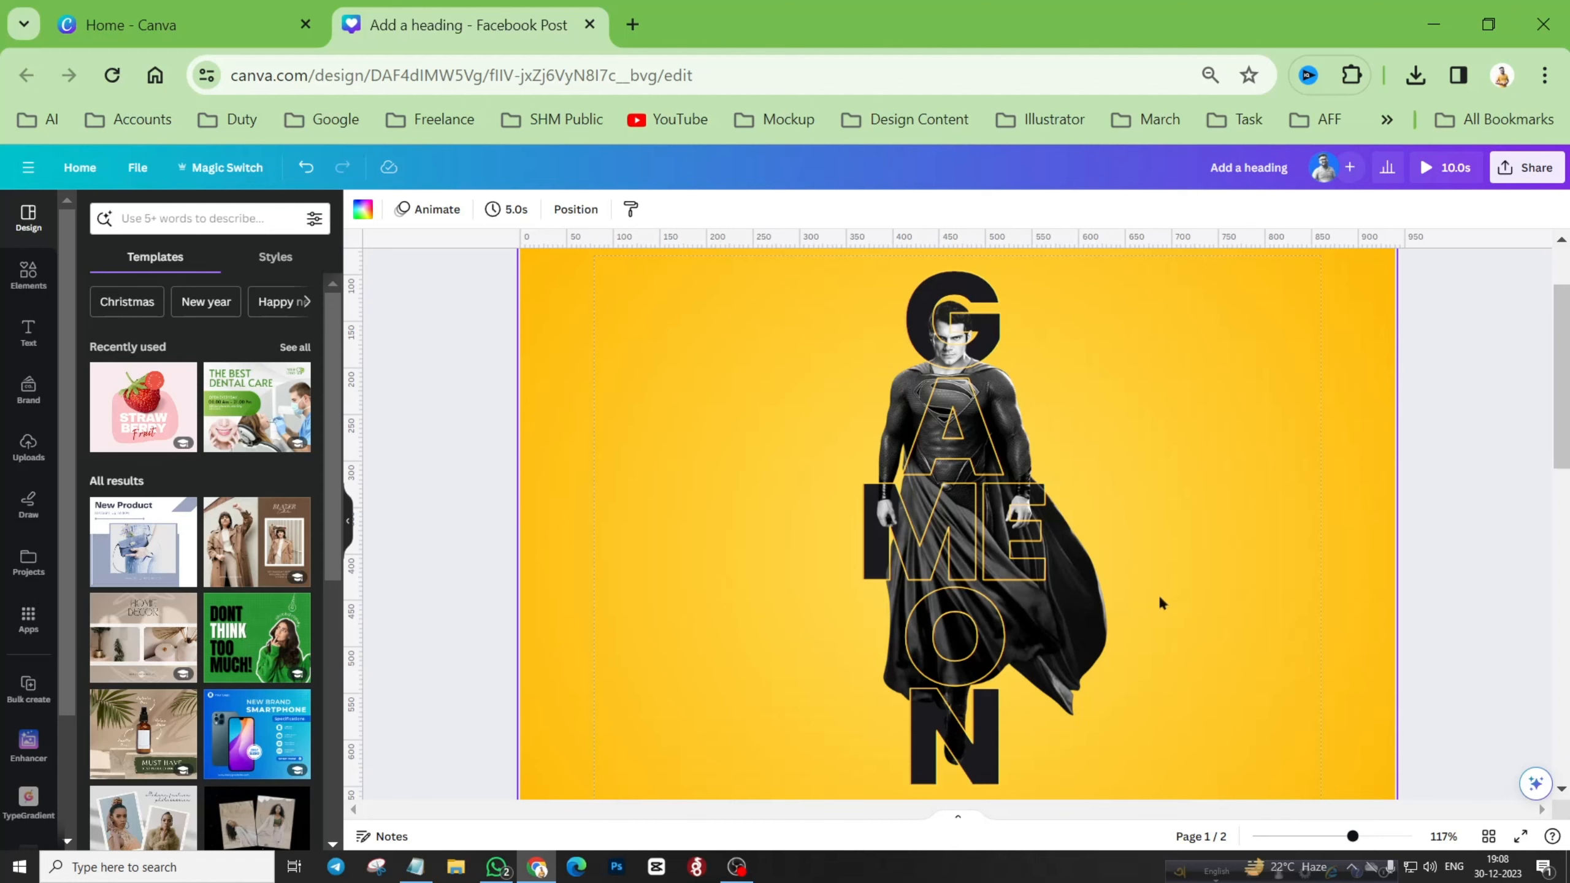
Step: Examine the finished GAME ON Superman poster on page 1 and go to the blank page 2
{"action": "left_click", "coordinate": [906, 401]}
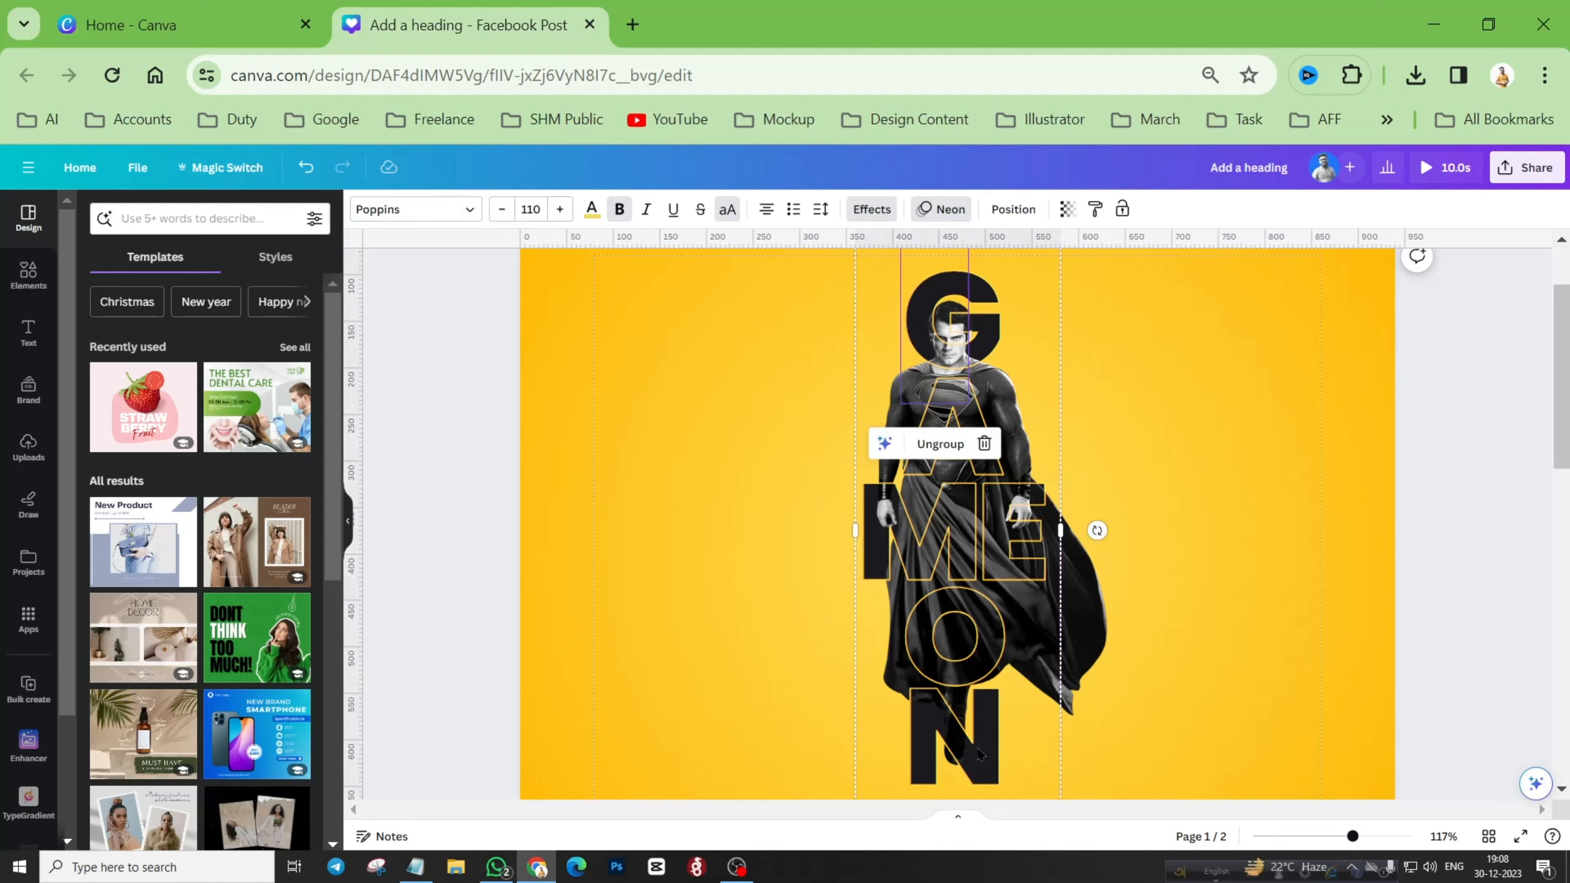
{"action": "left_click", "coordinate": [1202, 388]}
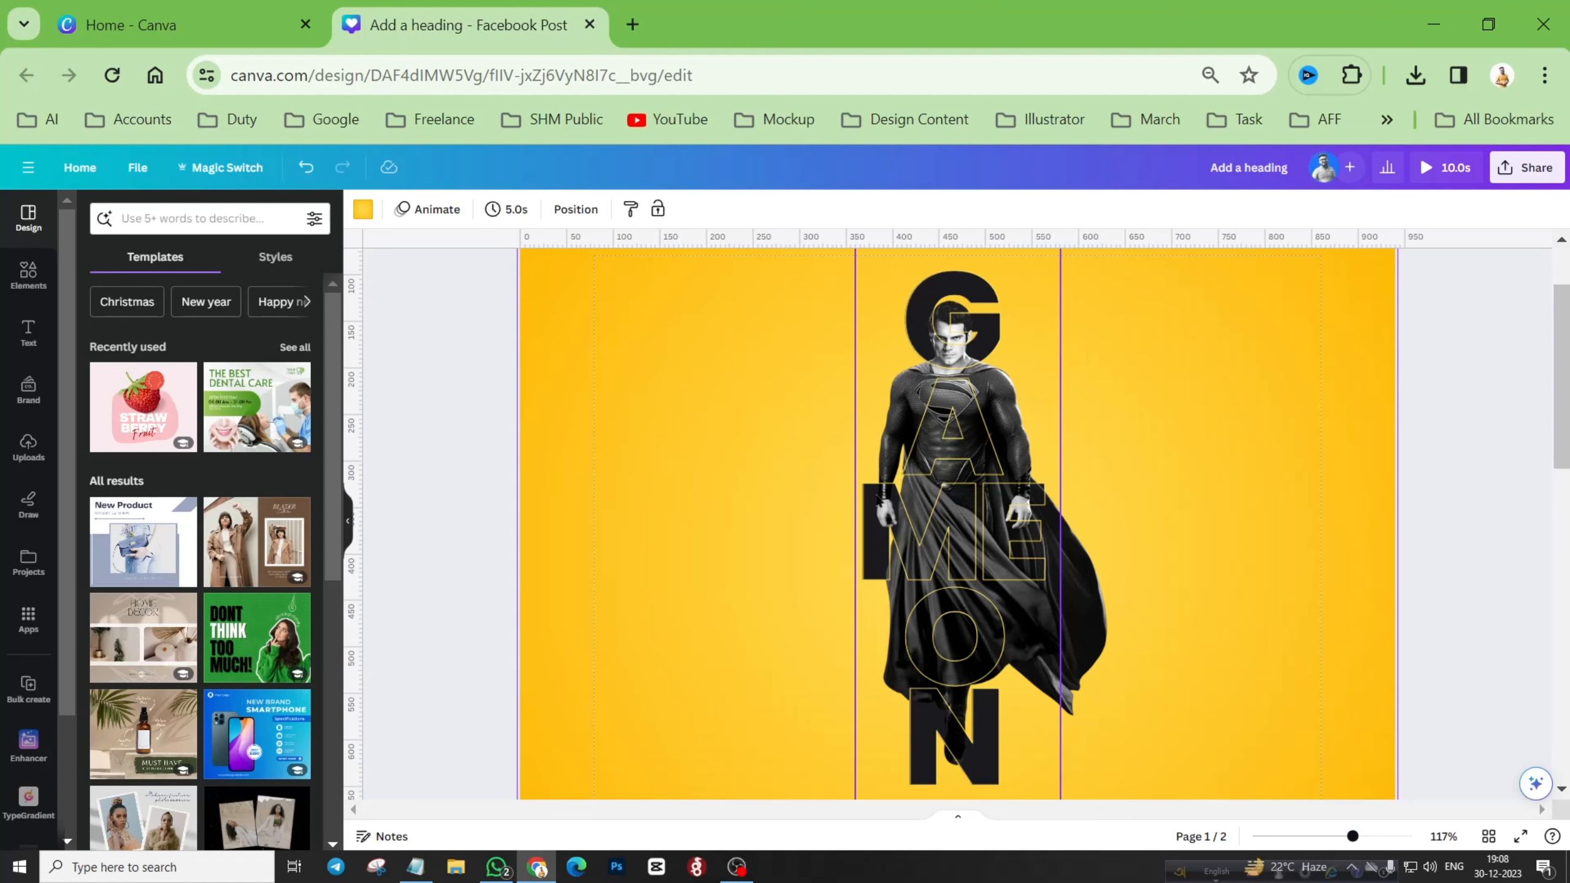
{"action": "scroll", "coordinate": [877, 500], "scroll_direction": "down", "scroll_amount": 5}
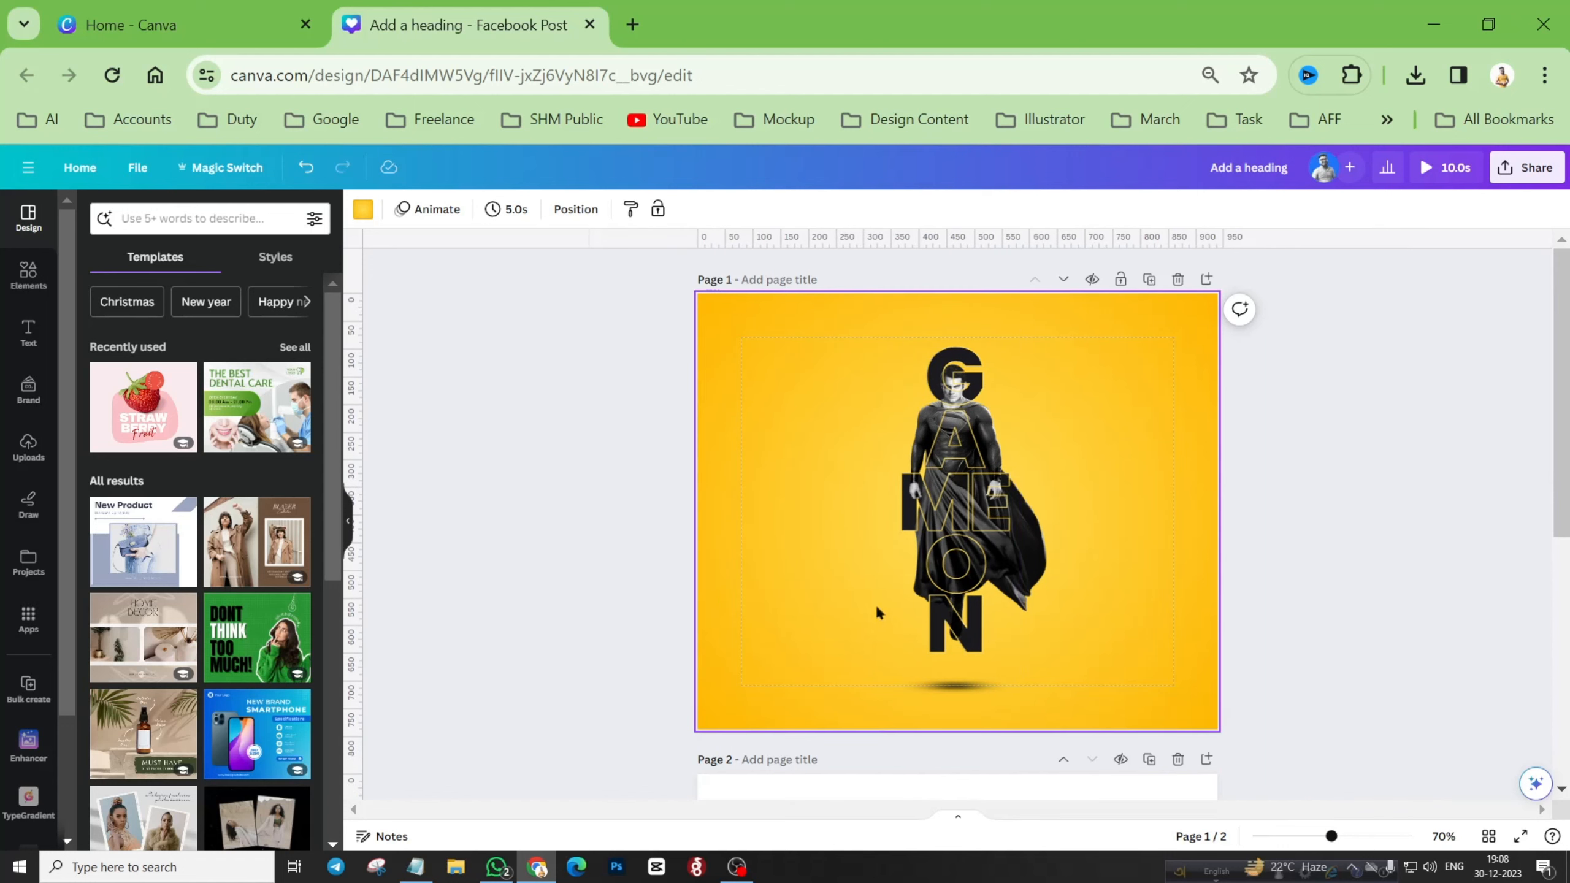
{"action": "left_click", "coordinate": [982, 358]}
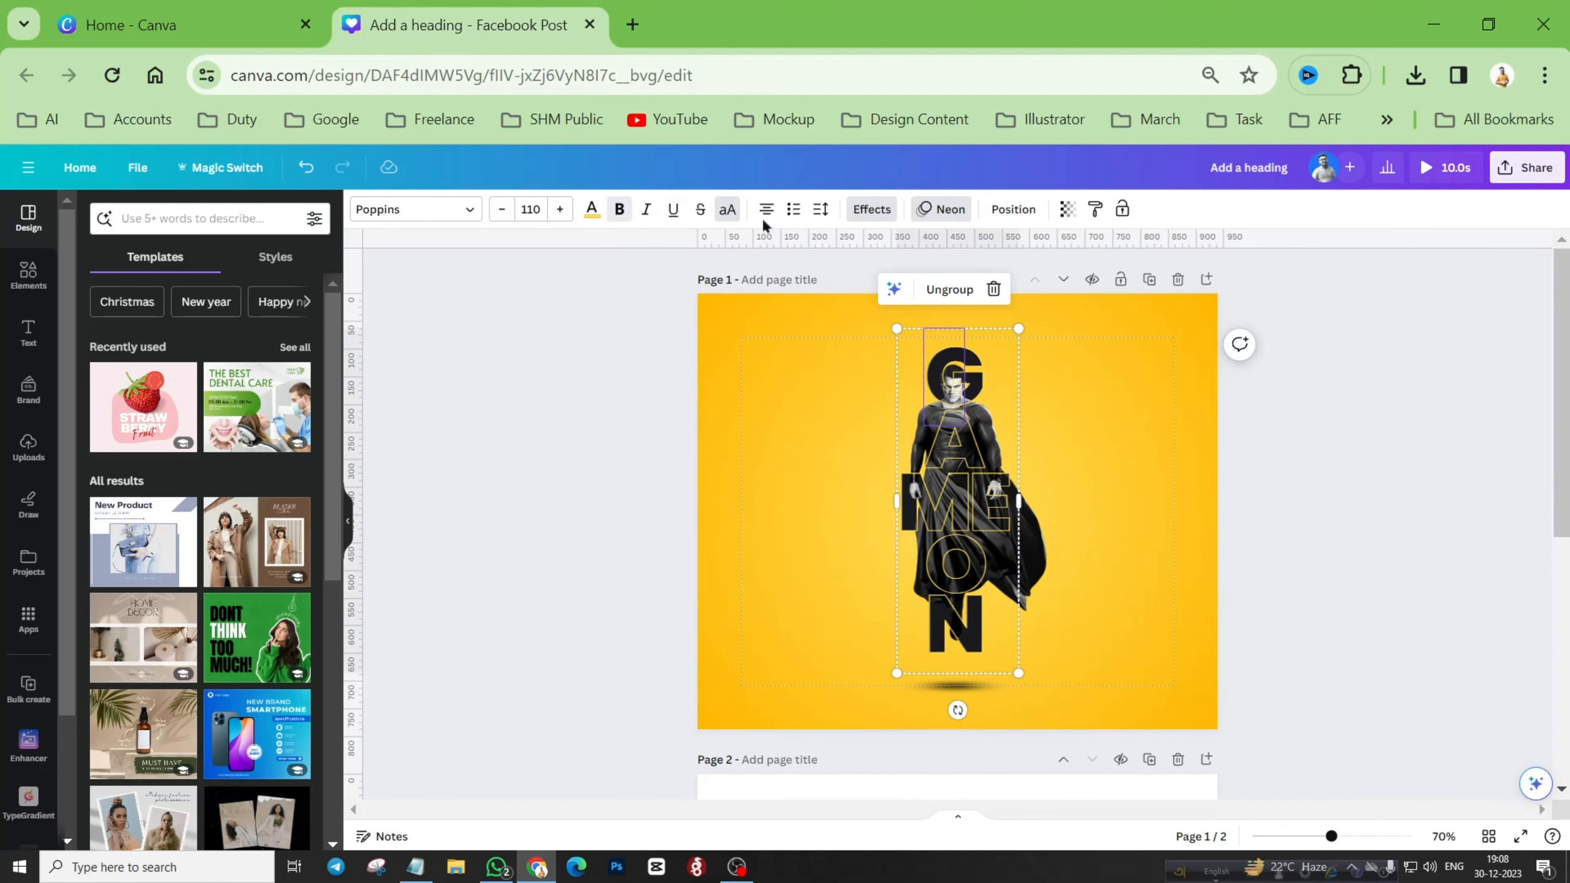
{"action": "left_click", "coordinate": [1080, 413]}
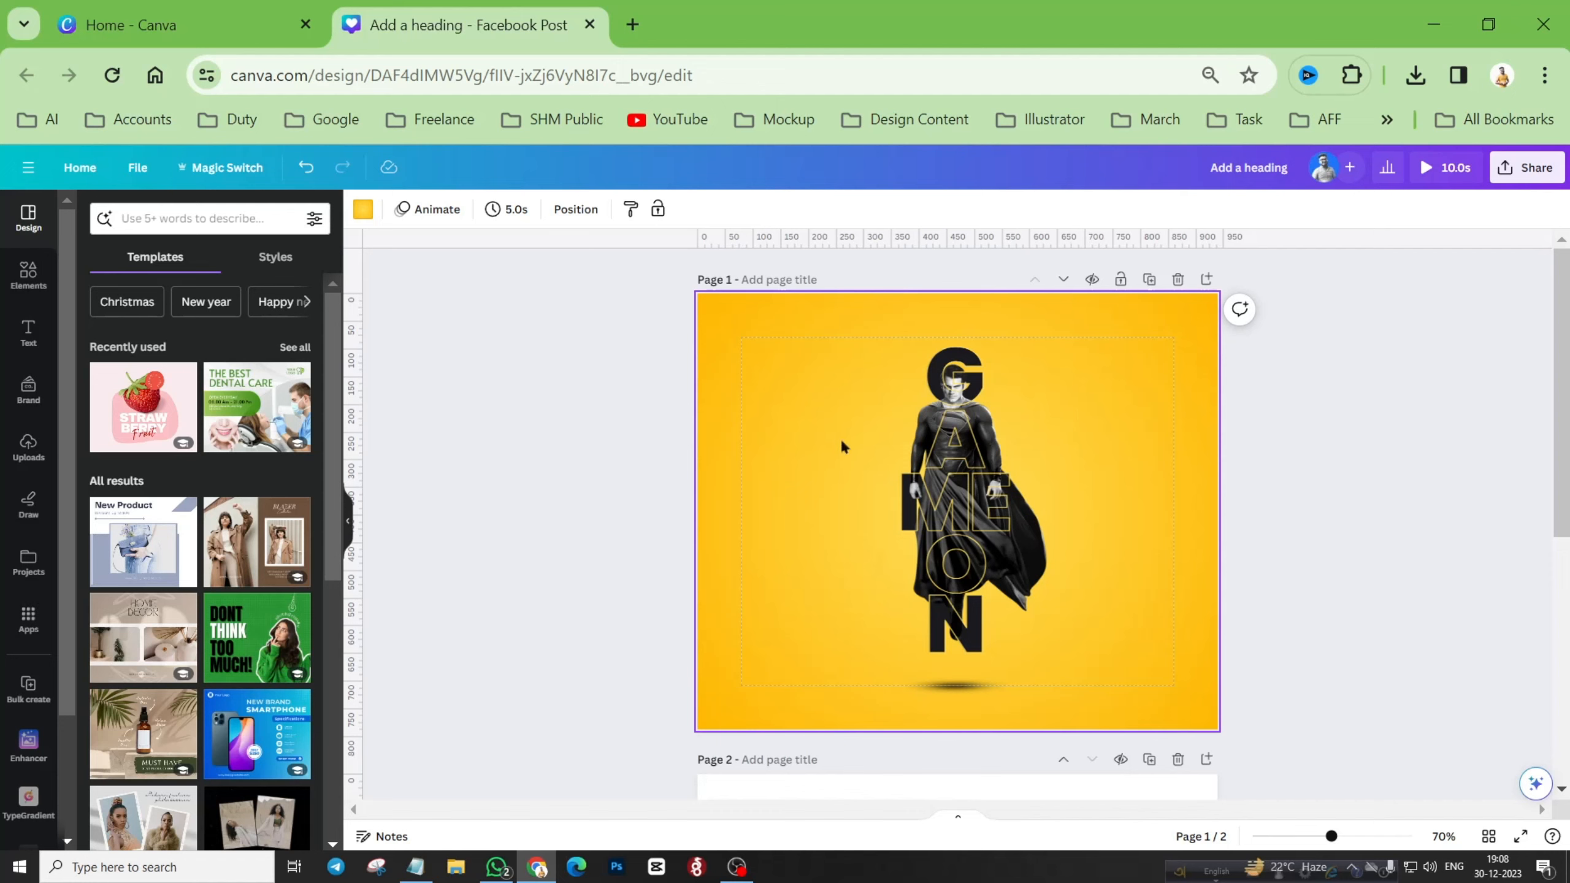
{"action": "scroll", "coordinate": [841, 442], "scroll_direction": "down", "scroll_amount": 5}
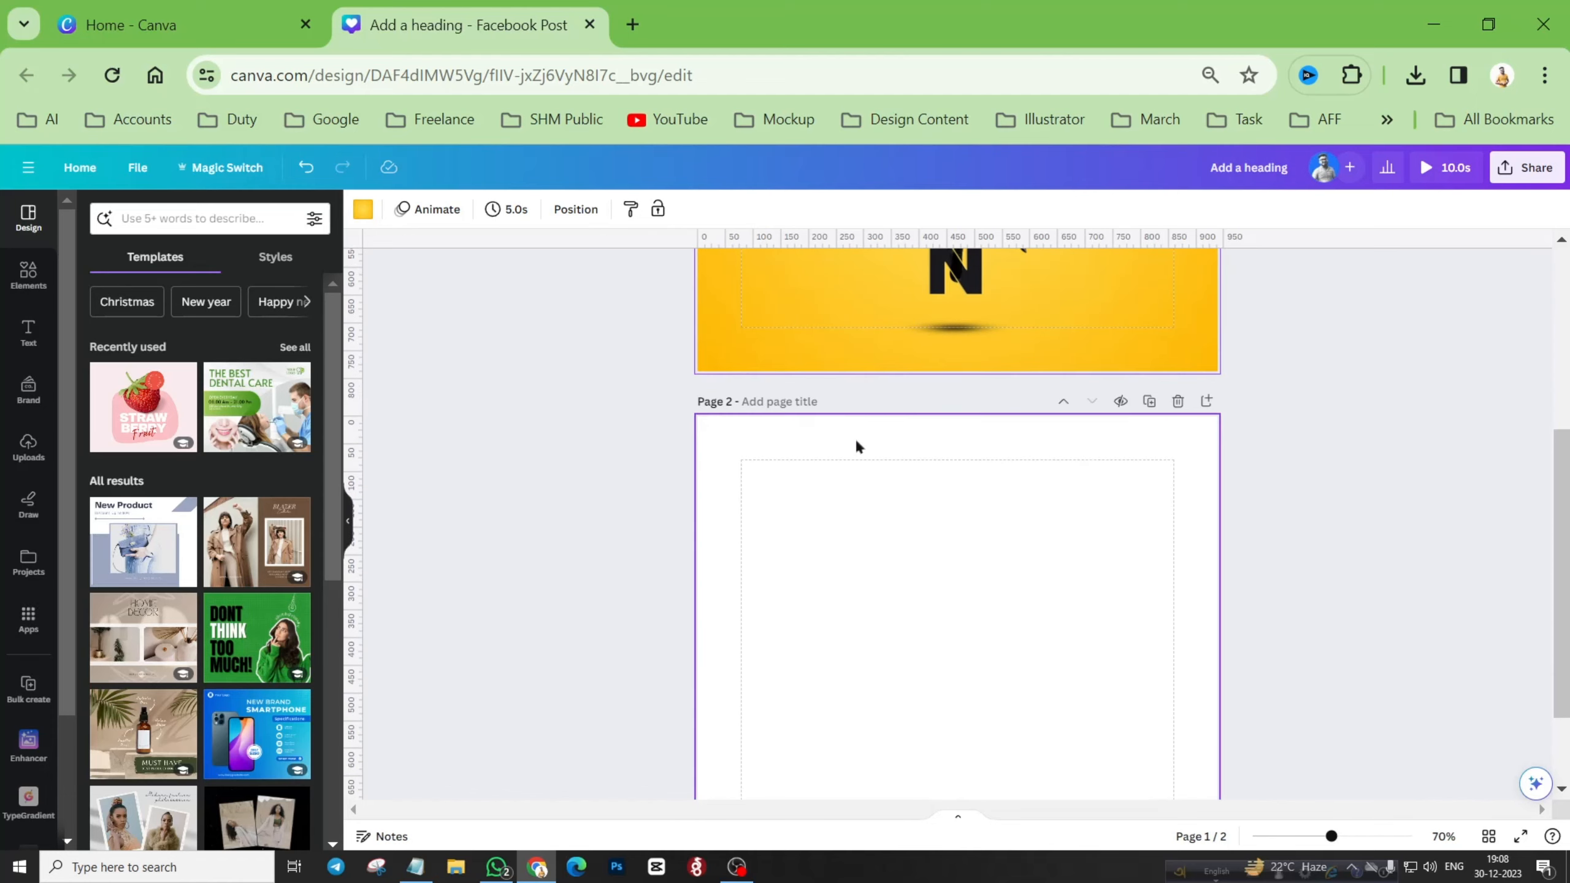
{"action": "left_click", "coordinate": [972, 635]}
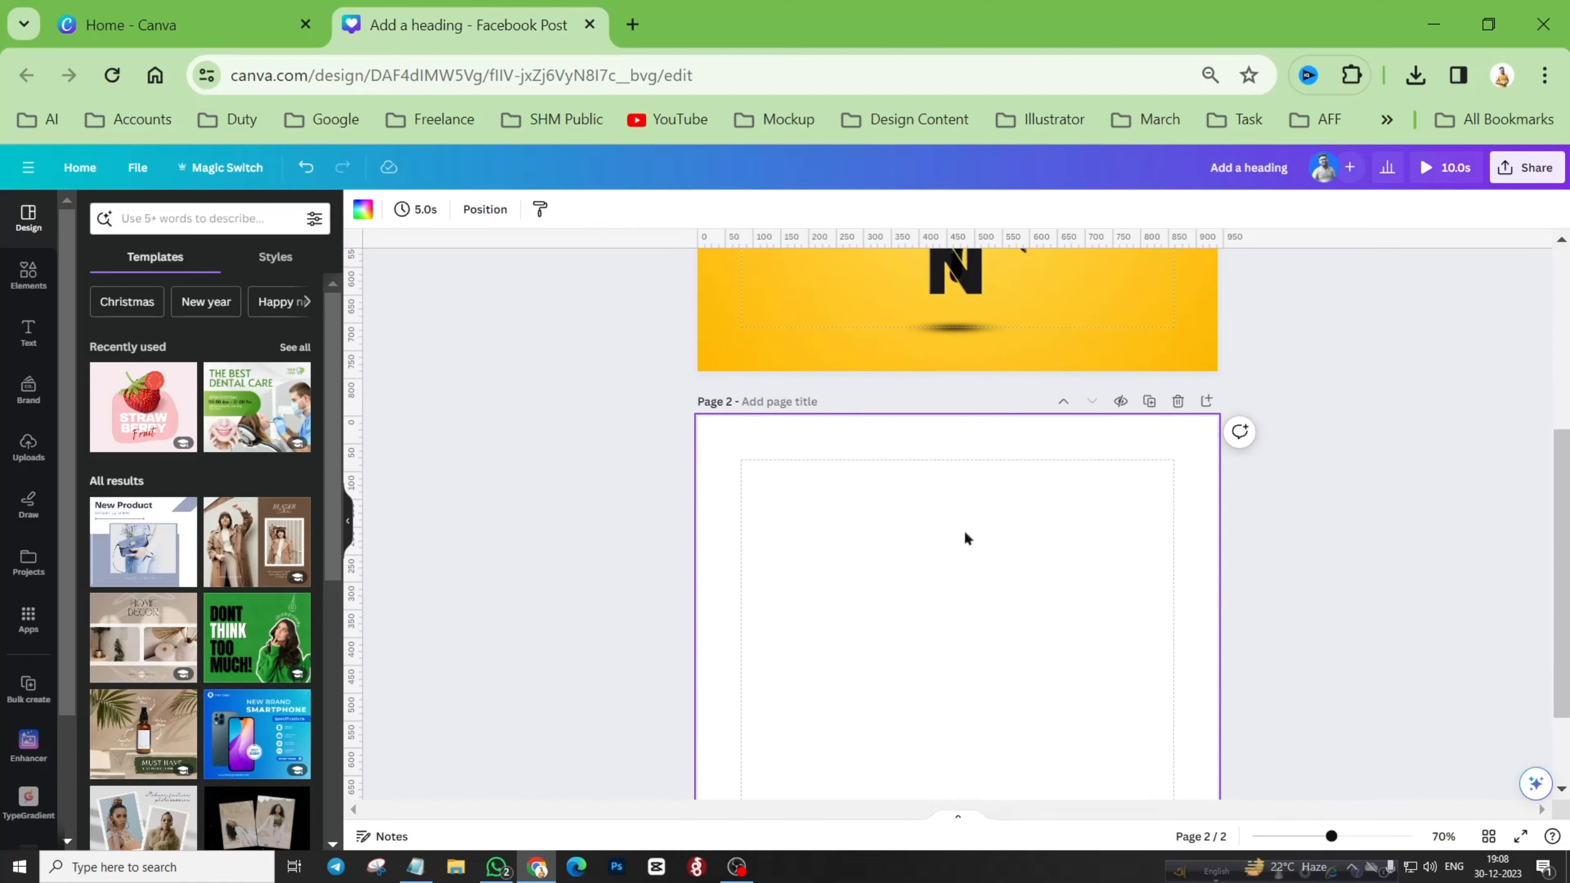
{"action": "scroll", "coordinate": [960, 542], "scroll_direction": "down", "scroll_amount": 2}
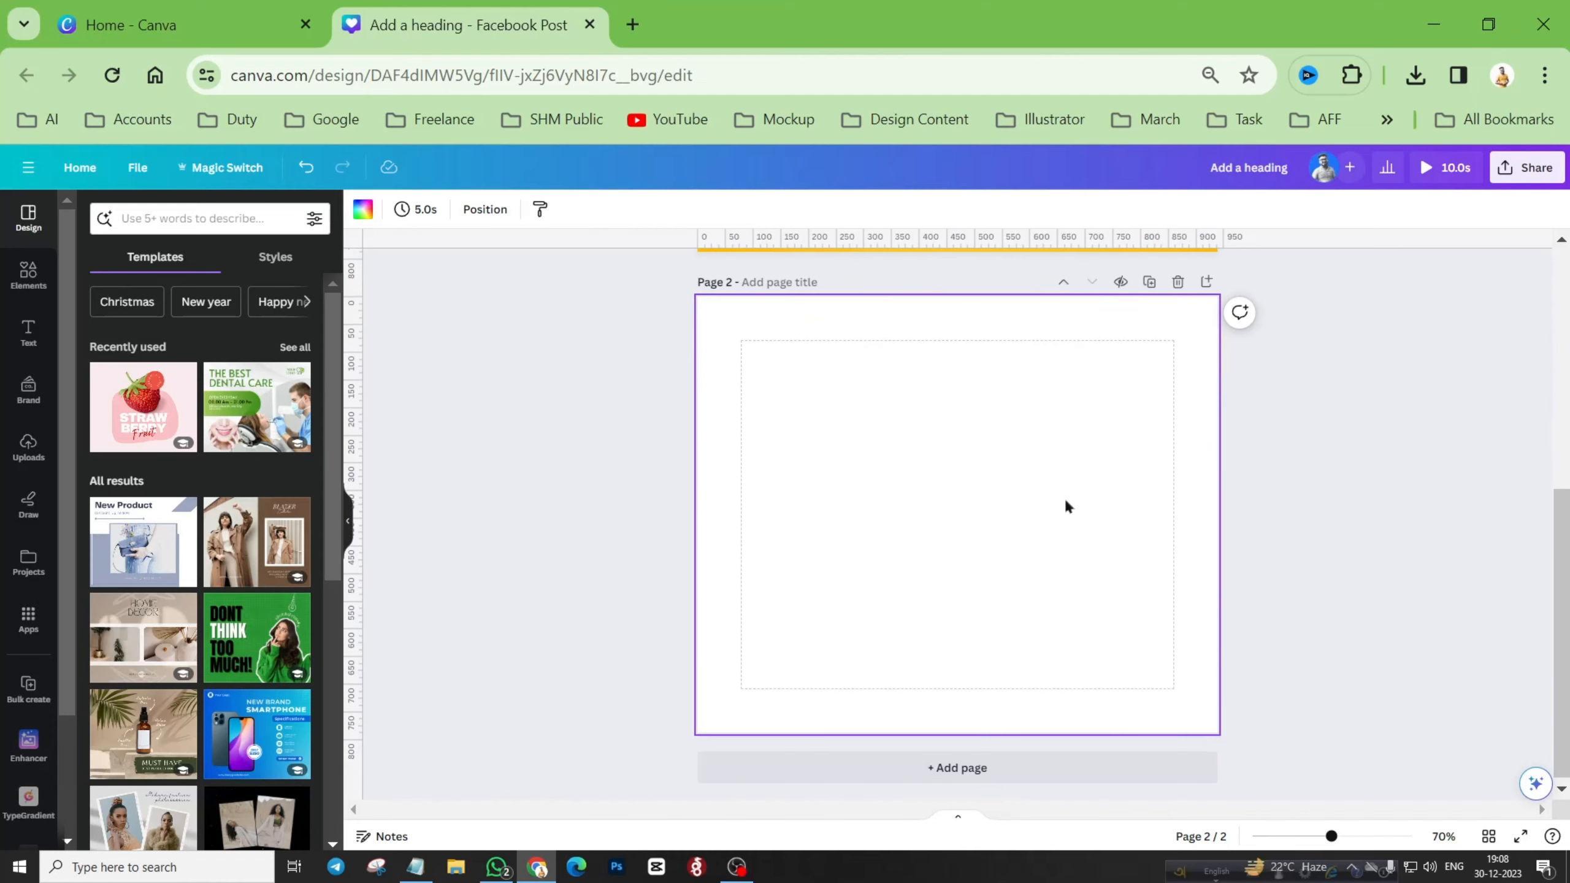
{"action": "left_click", "coordinate": [174, 27]}
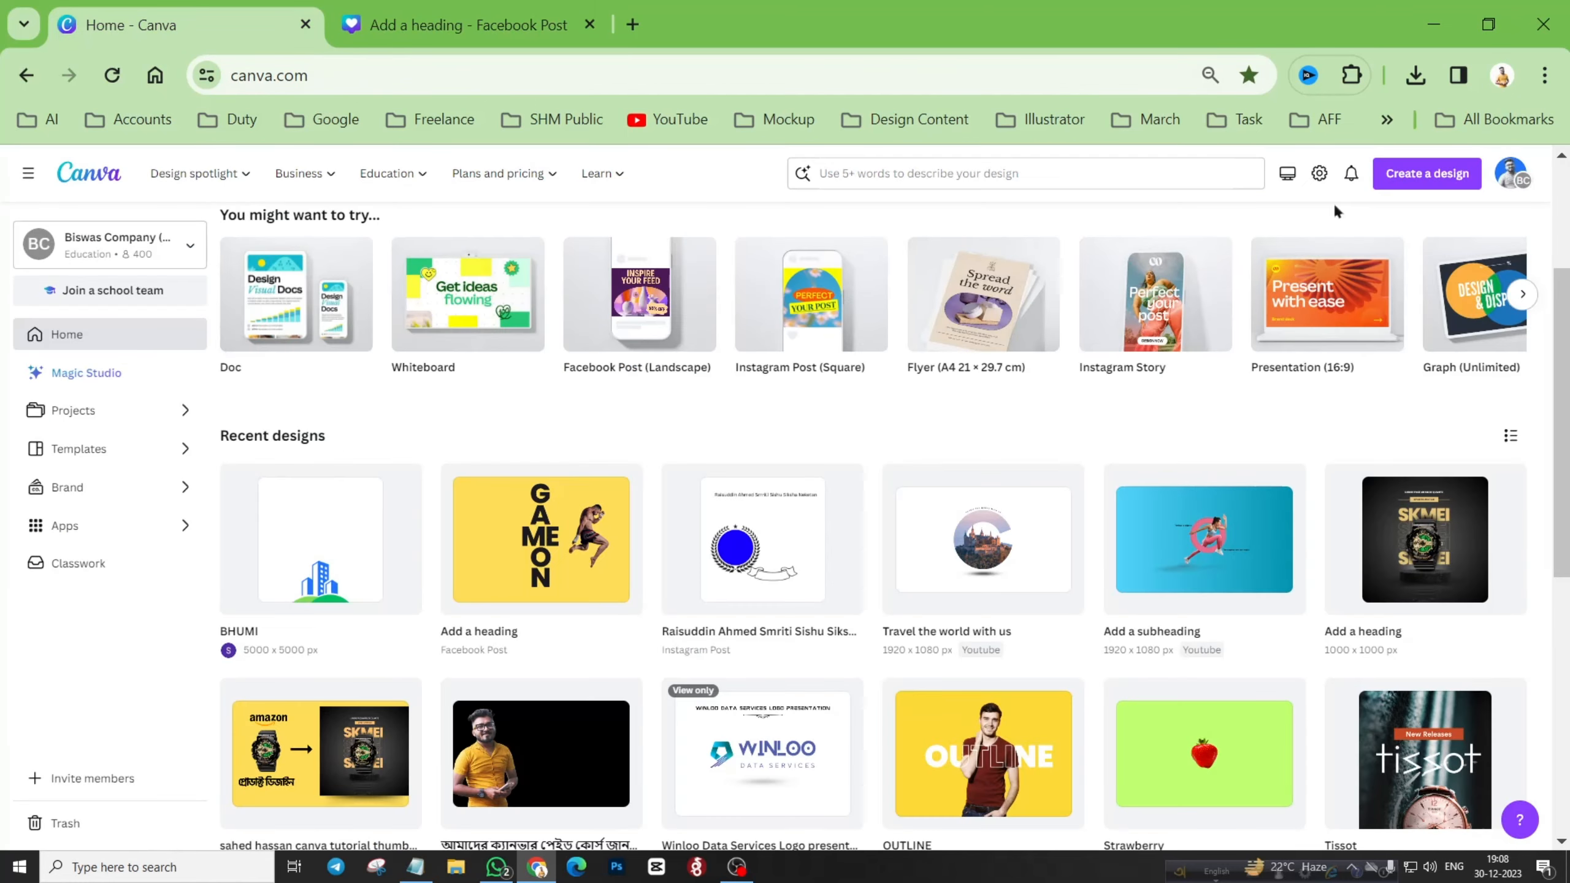
{"action": "left_click", "coordinate": [1422, 179]}
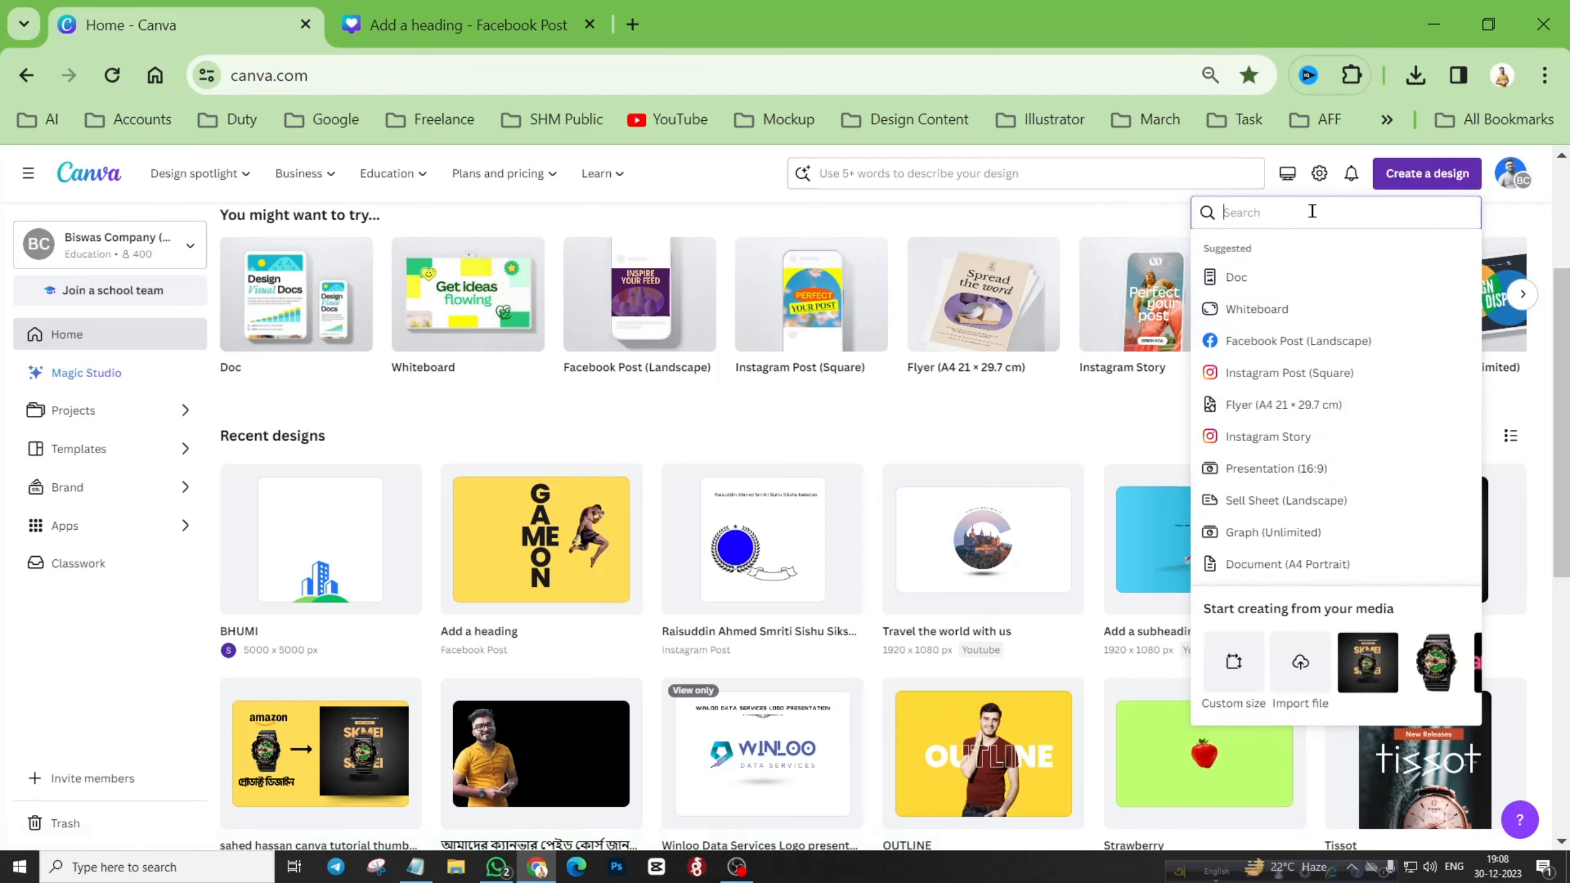
{"action": "left_click", "coordinate": [1234, 659]}
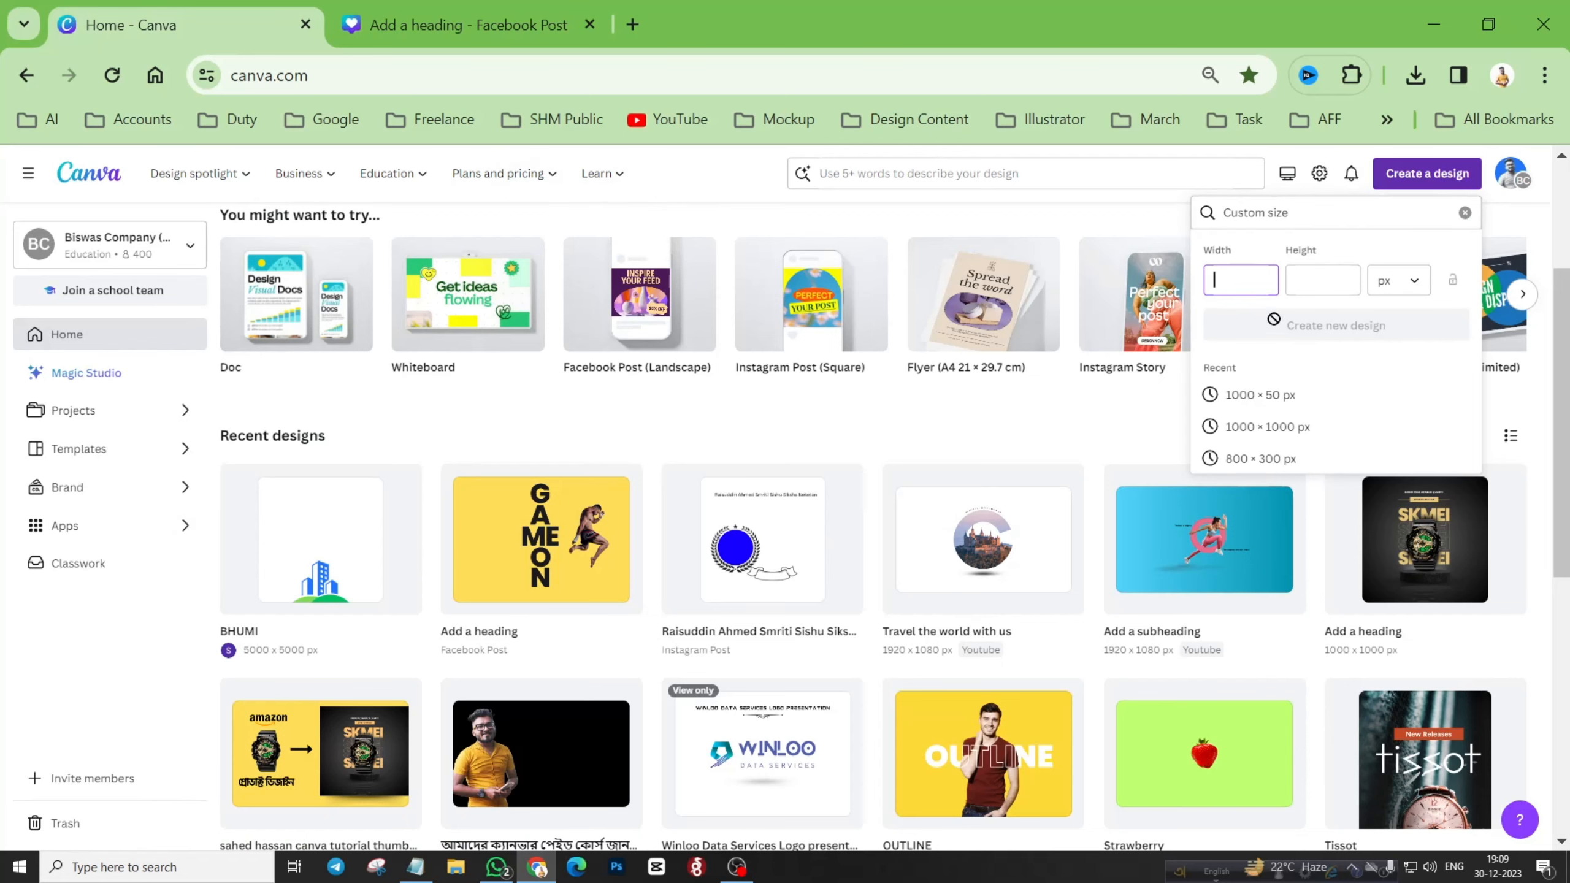
{"action": "left_click", "coordinate": [693, 160]}
{"action": "left_click", "coordinate": [480, 25]}
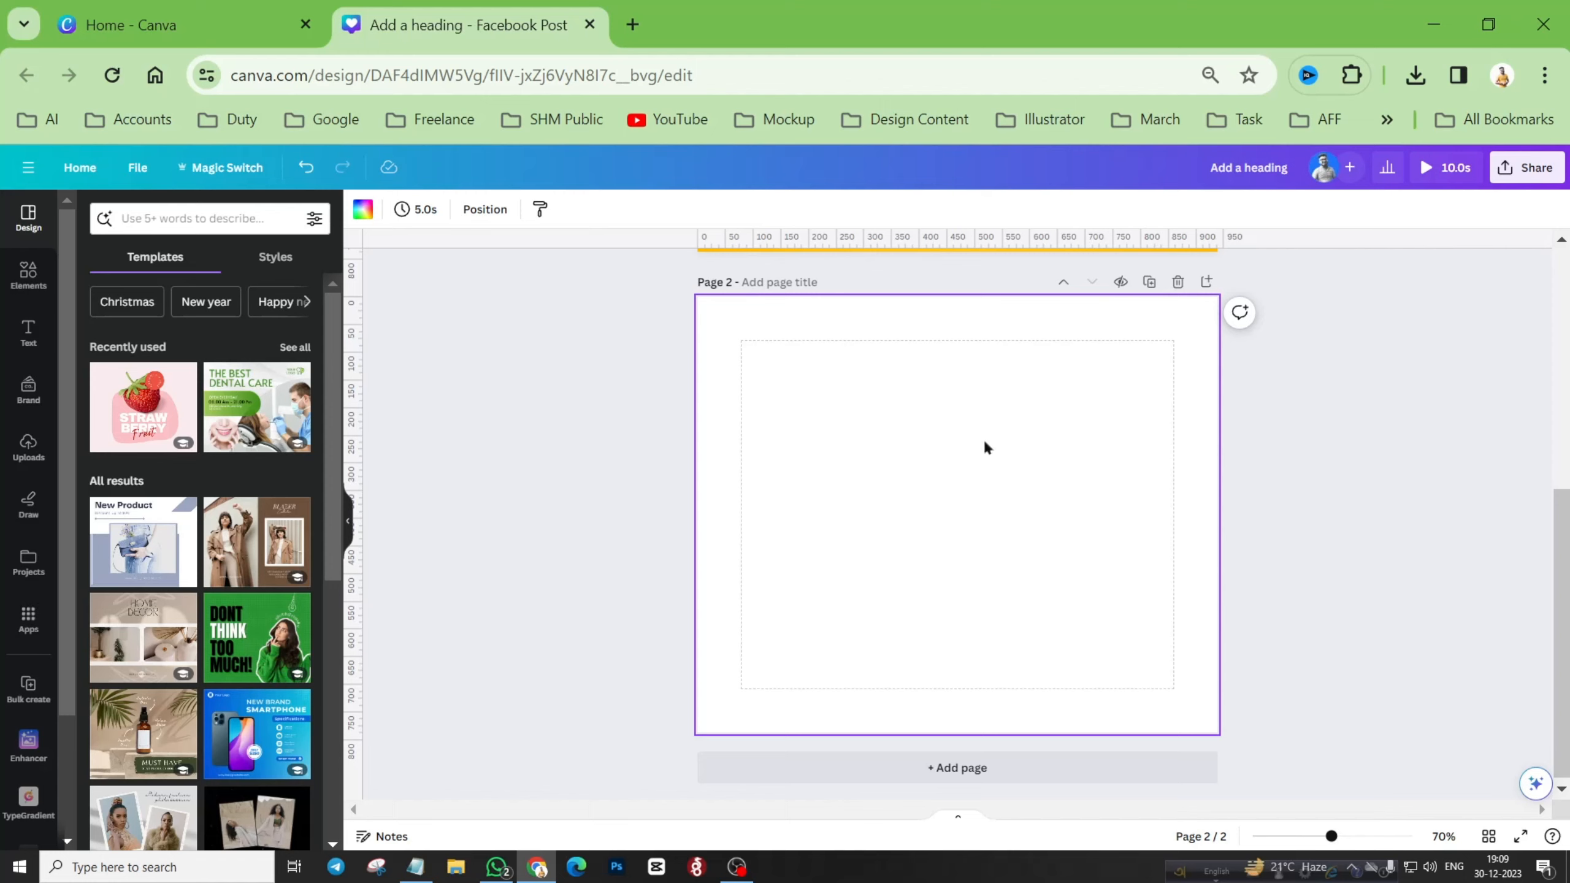
Step: Search Google for "superman wallpaper" in a new browser tab, browse the image results, and return to the Canva design
{"action": "left_click", "coordinate": [25, 286]}
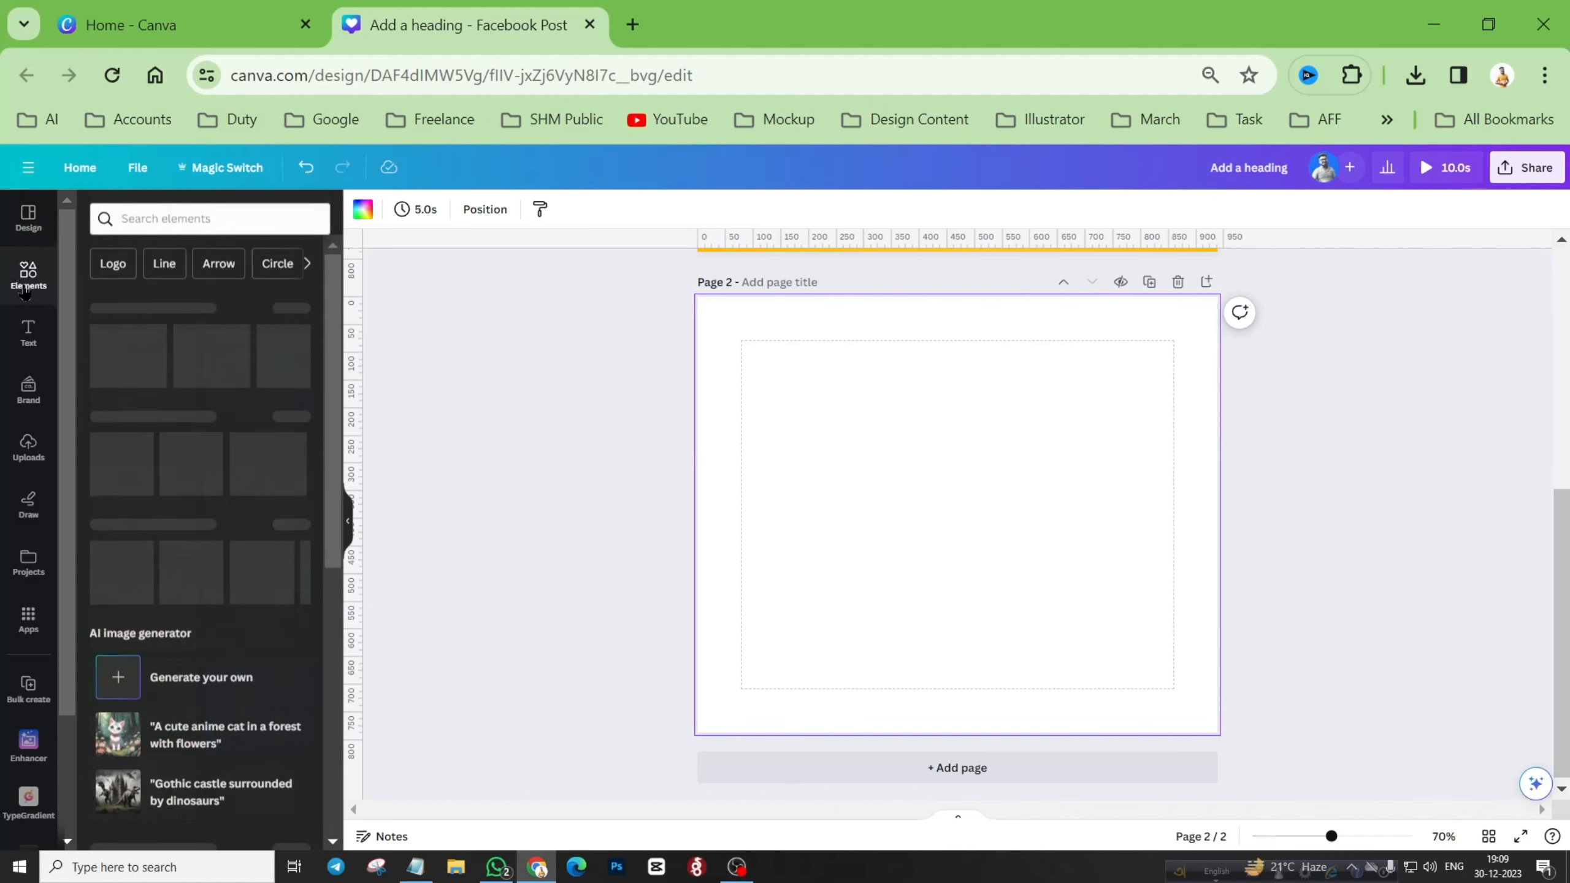
{"action": "left_click", "coordinate": [633, 31]}
{"action": "type", "text": "su"}
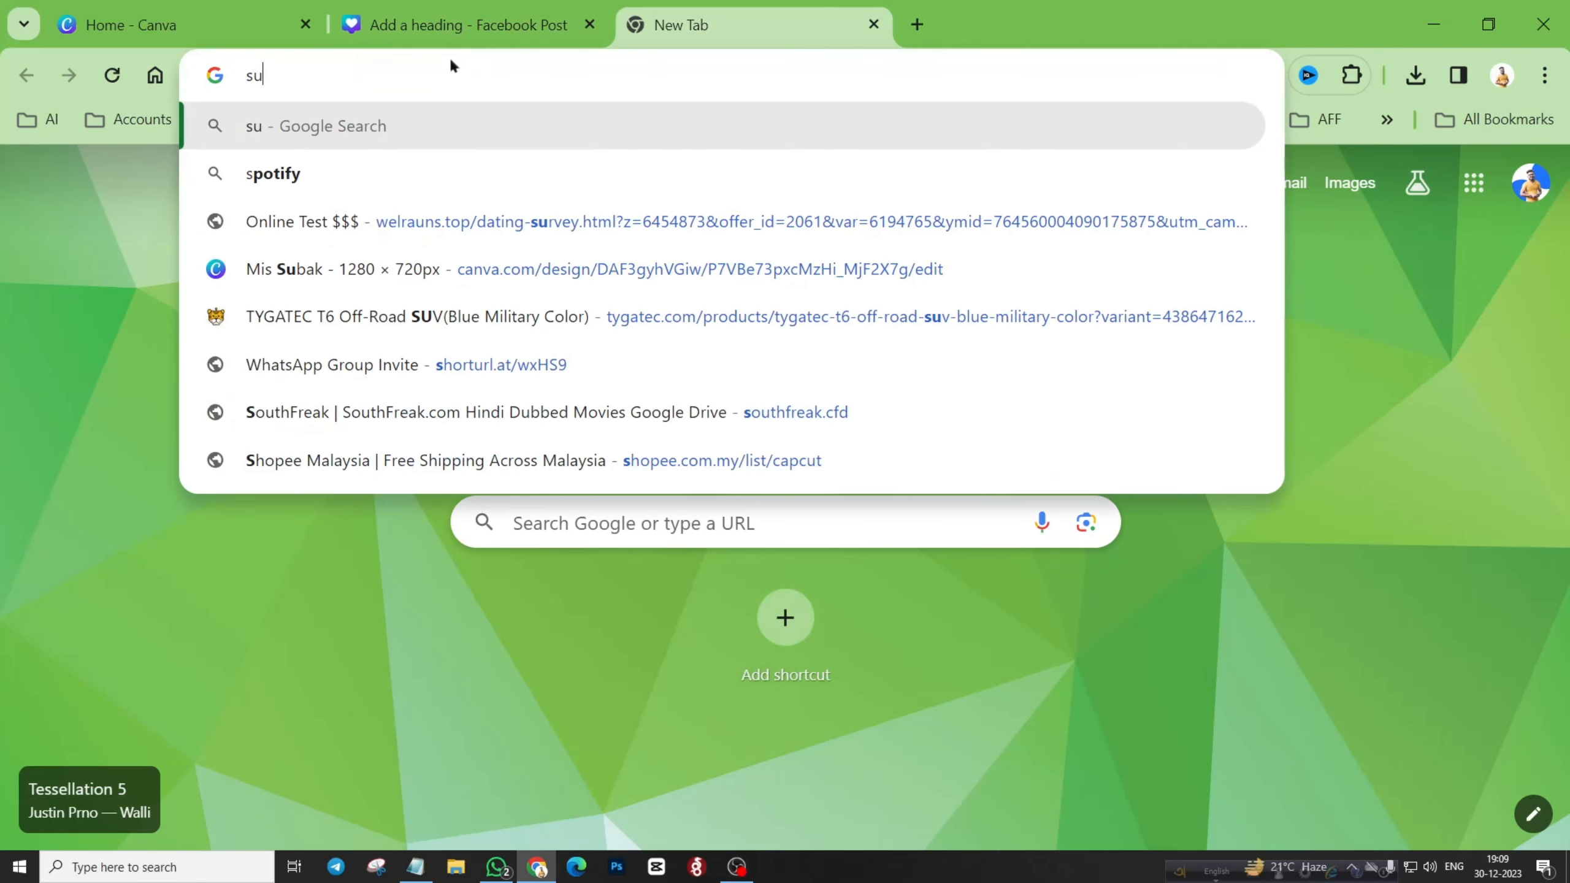
{"action": "type", "text": "perman w"}
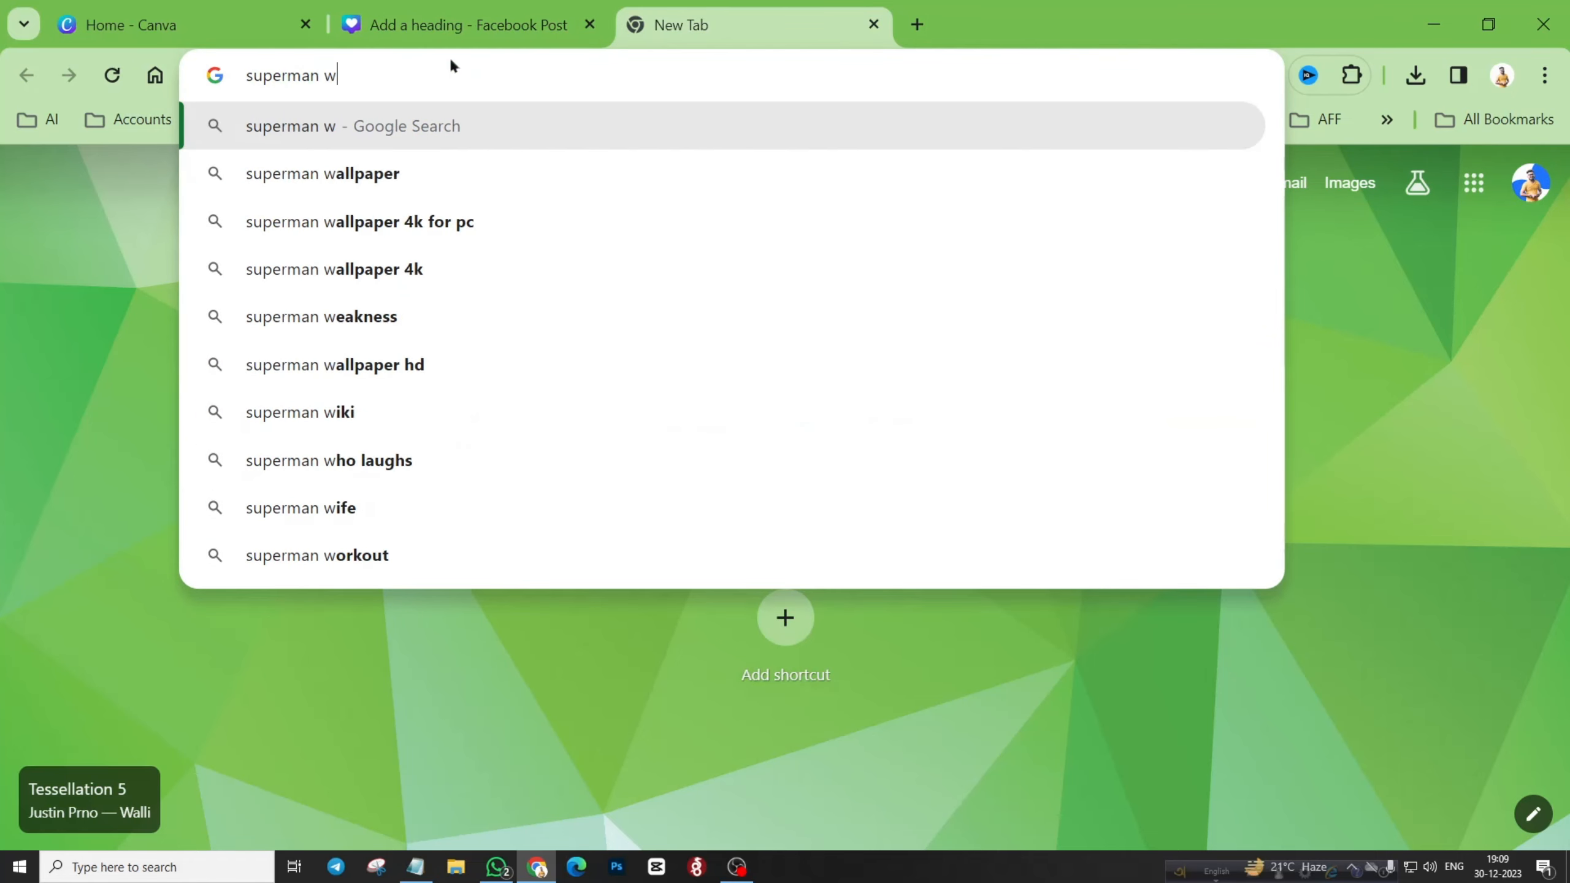
{"action": "type", "text": "allpaper"}
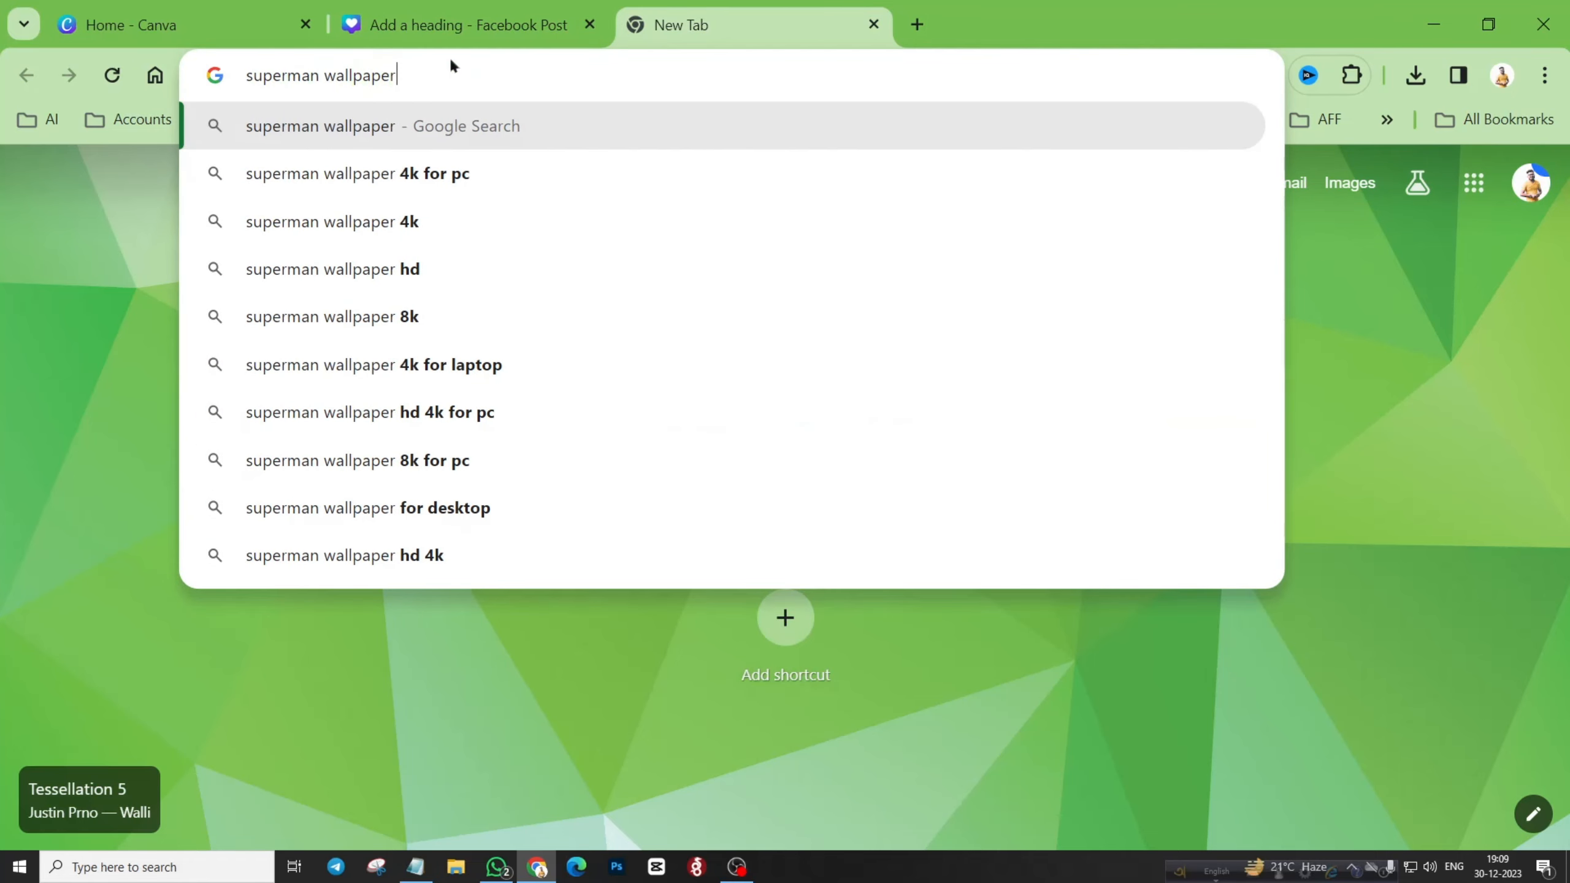
{"action": "key", "text": "Return"}
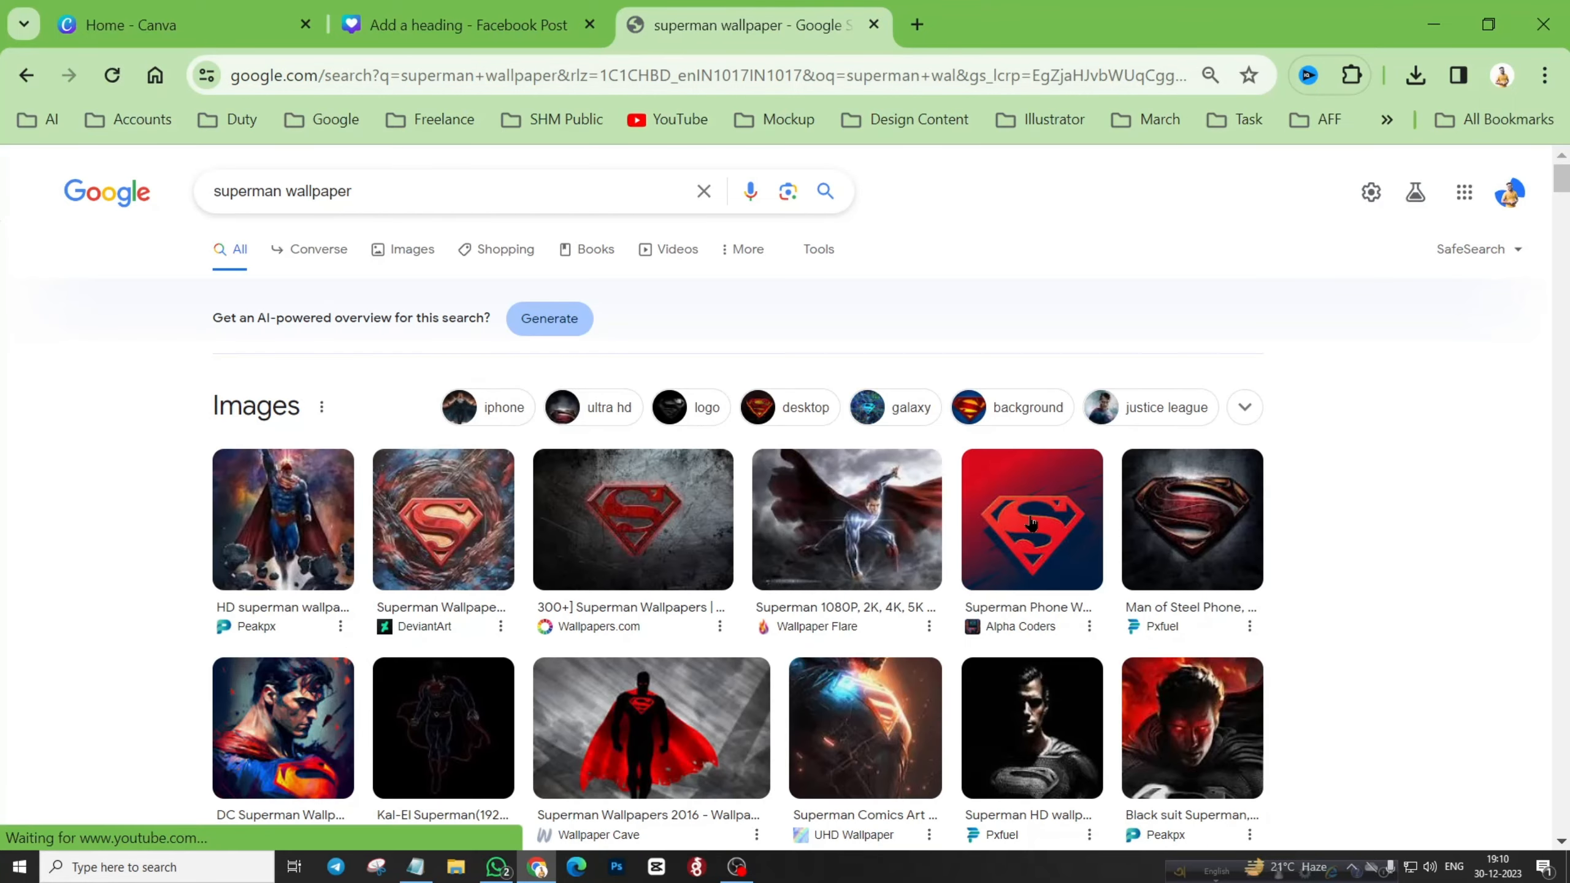
{"action": "scroll", "coordinate": [741, 582], "scroll_direction": "down", "scroll_amount": 6}
{"action": "scroll", "coordinate": [740, 587], "scroll_direction": "up", "scroll_amount": 6}
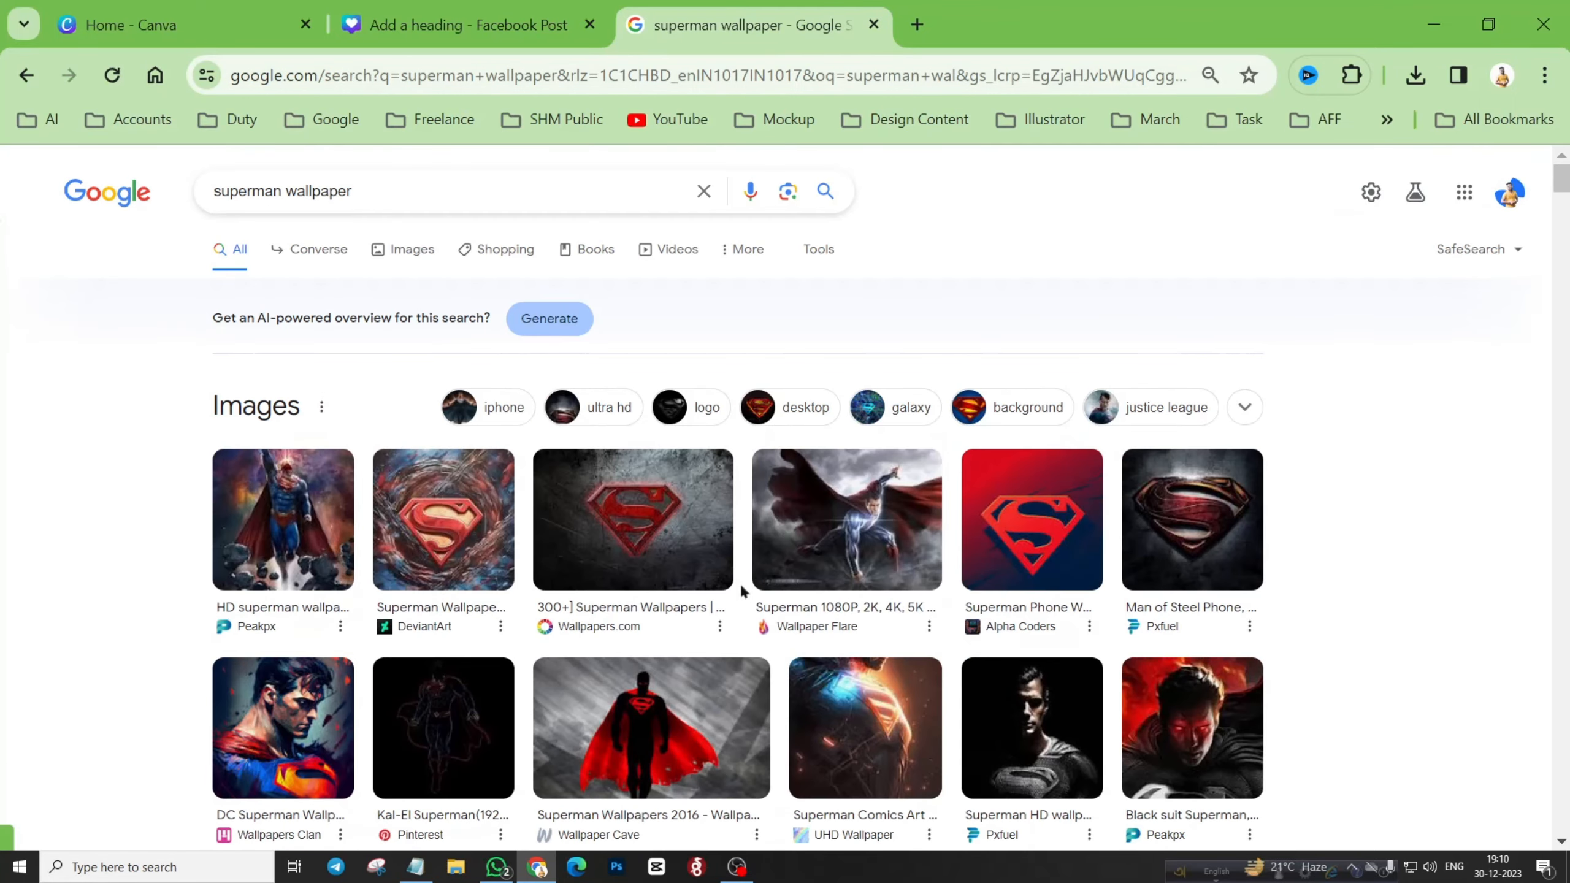
{"action": "left_click", "coordinate": [872, 25]}
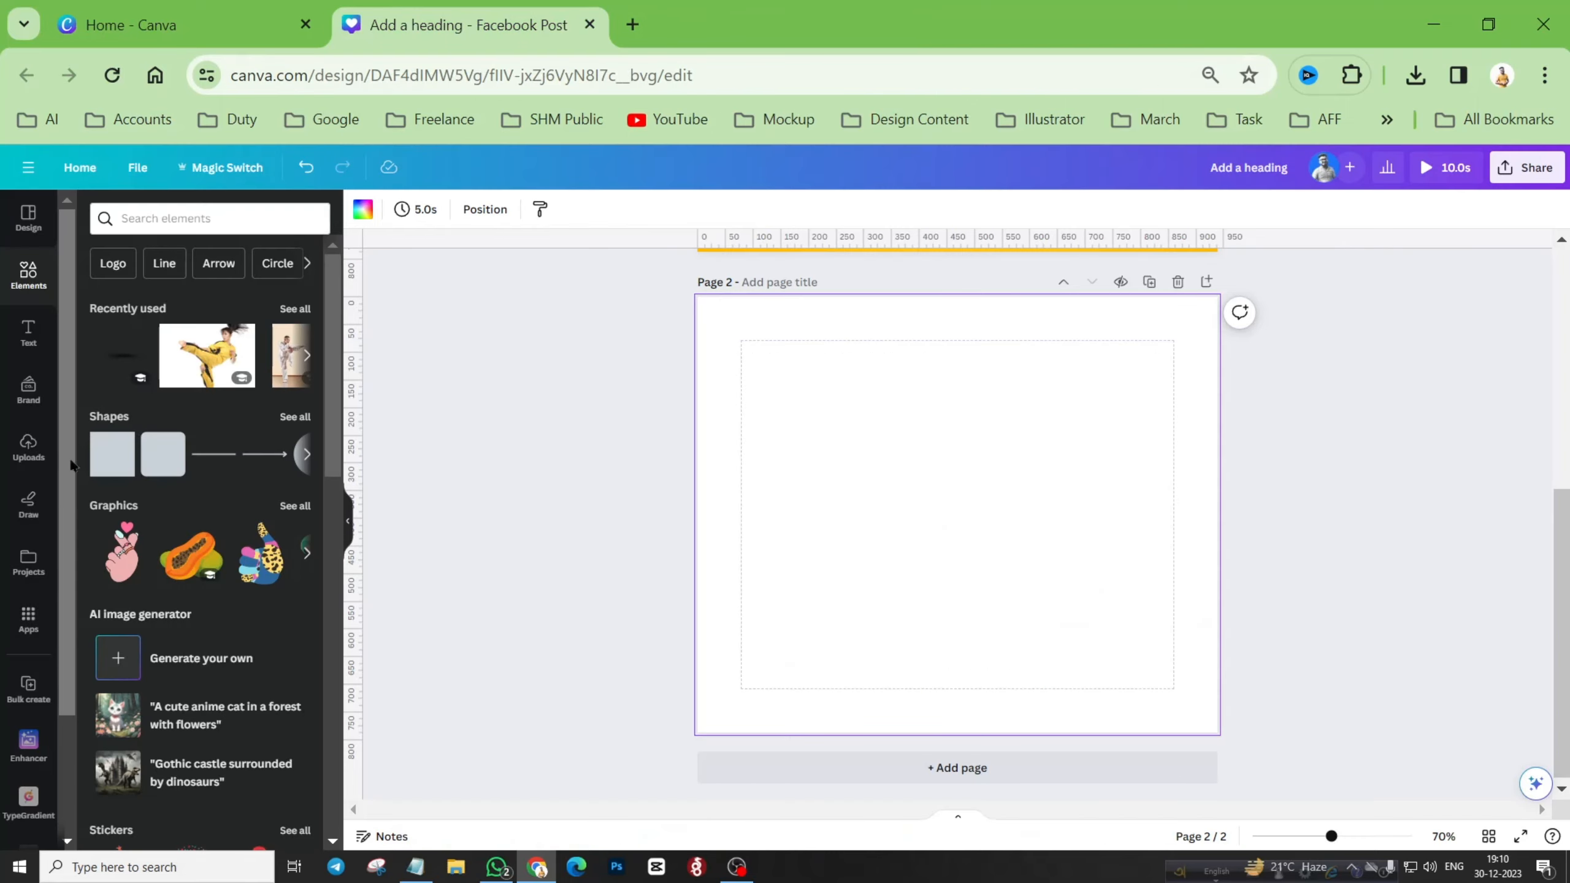
Step: Add the uploaded Superman photo with the grey background to page 2
{"action": "left_click", "coordinate": [23, 449]}
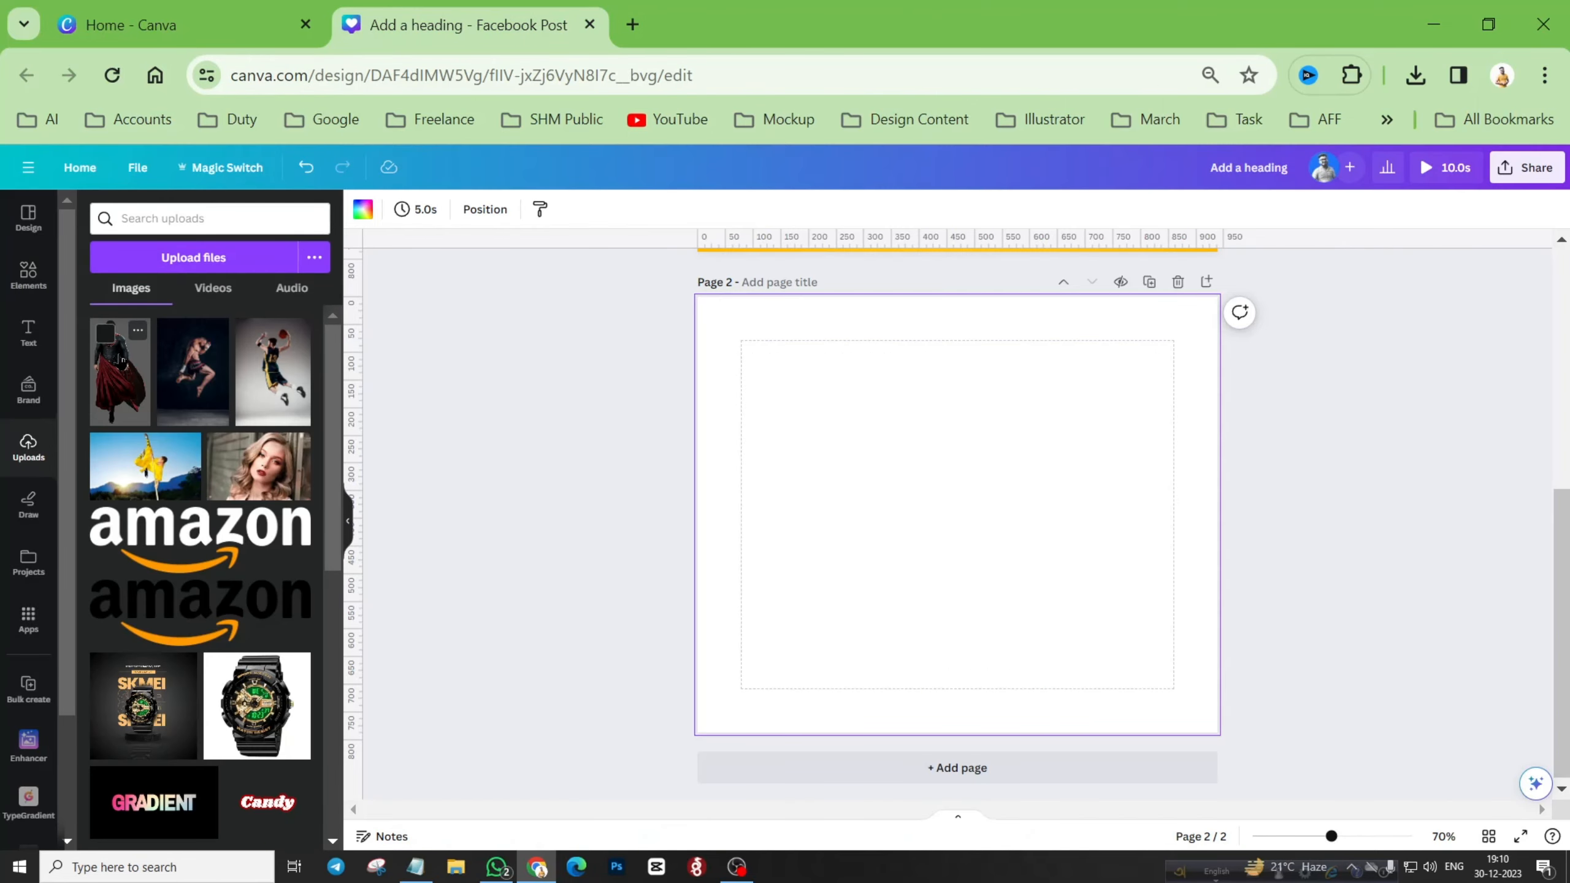
{"action": "left_click", "coordinate": [120, 370]}
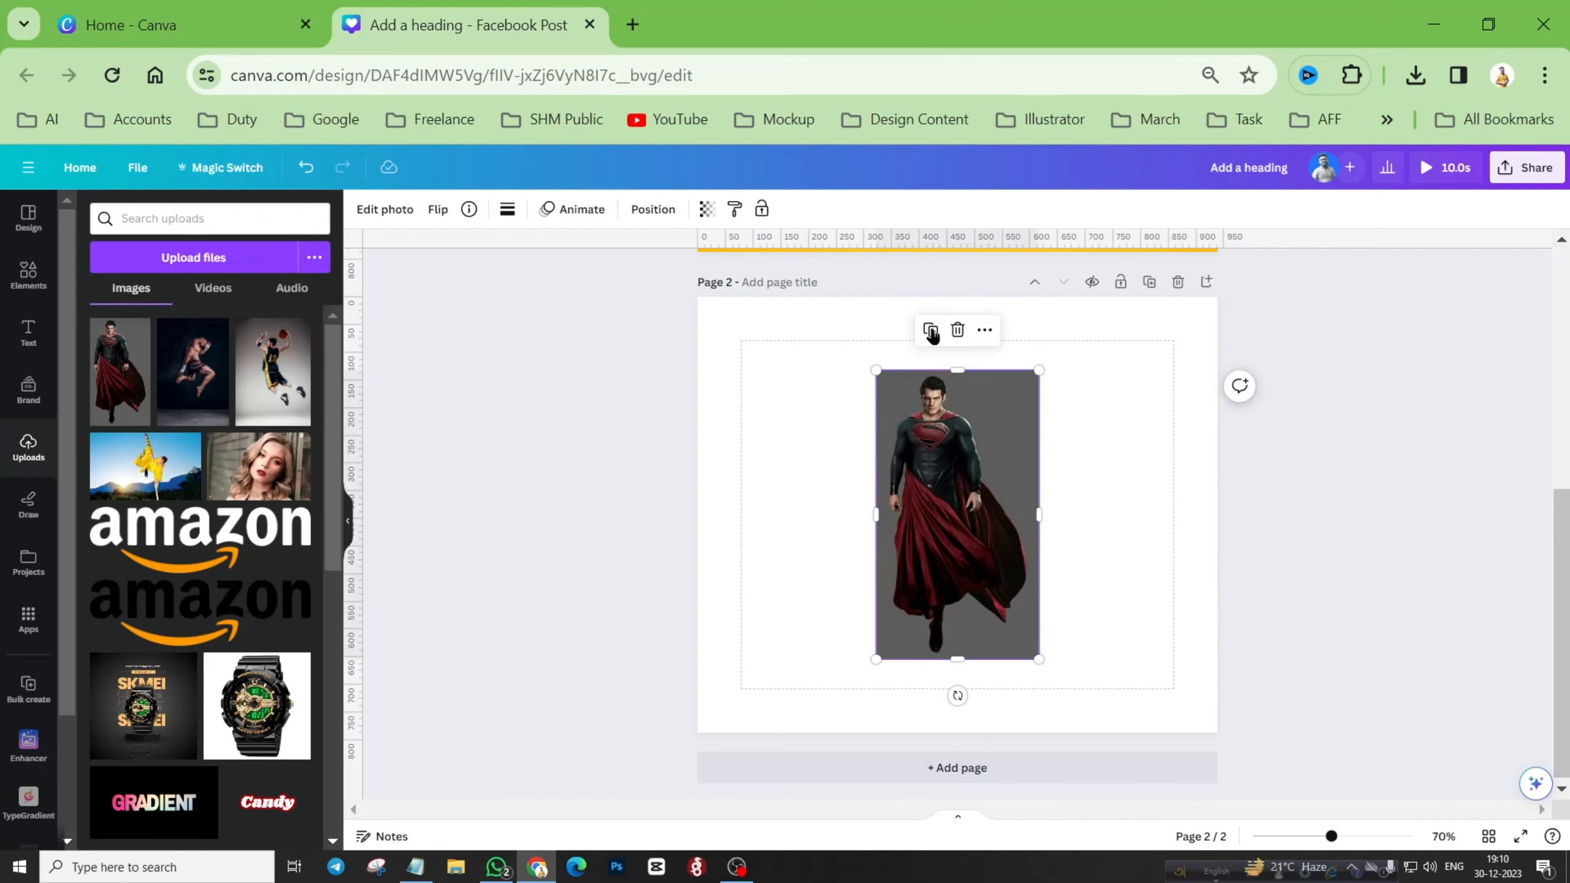
{"action": "left_click", "coordinate": [1123, 437]}
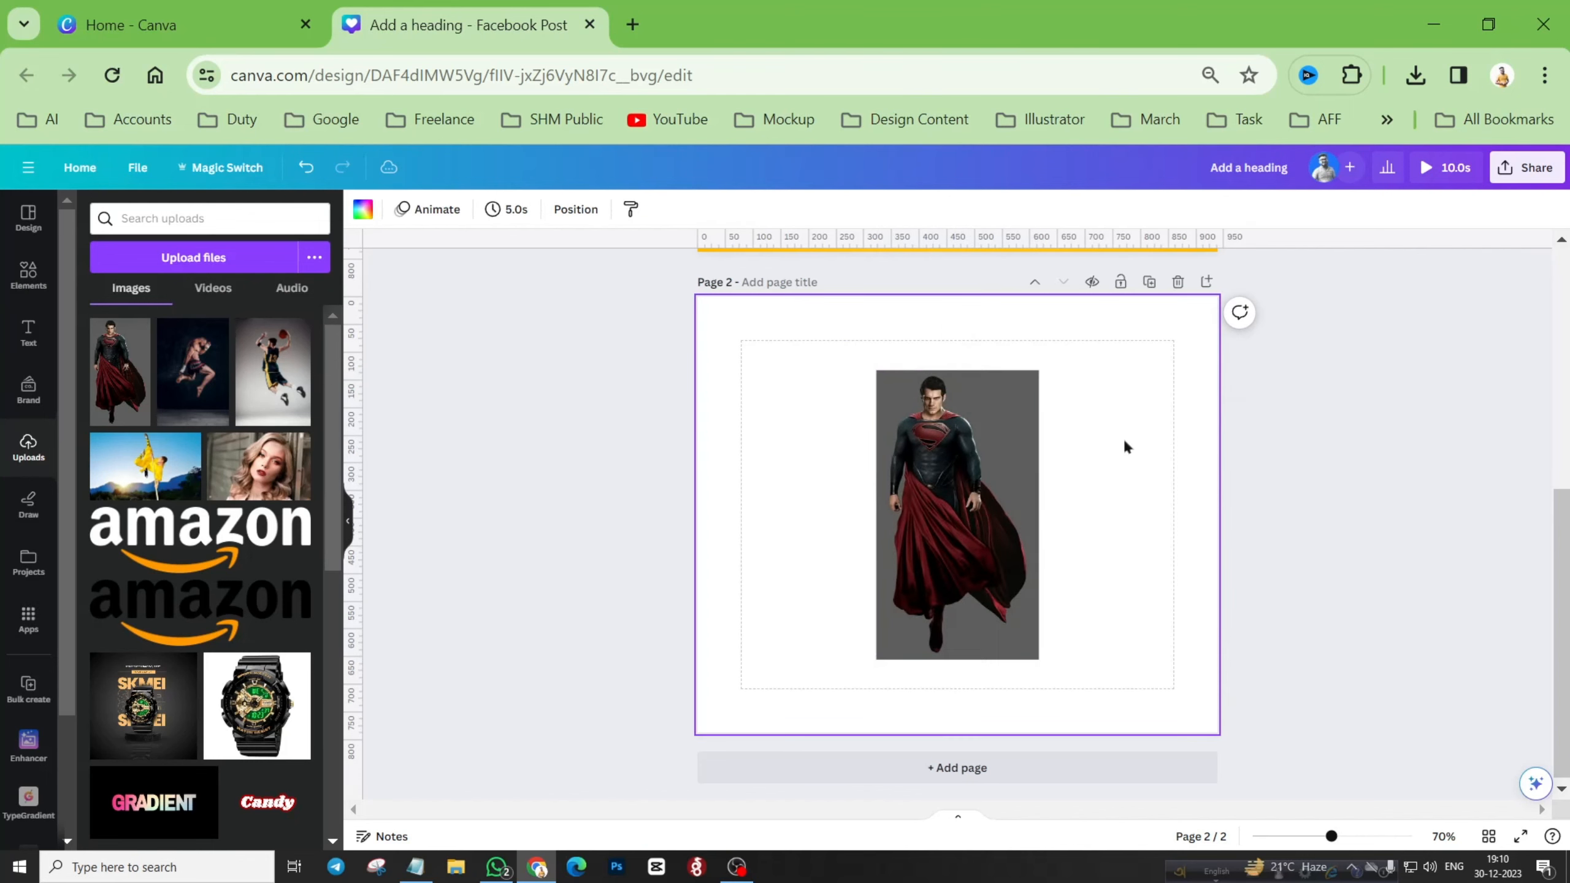
Step: Remove the background of the Superman photo and move the cutout to the right edge of page 2
{"action": "left_click", "coordinate": [989, 459]}
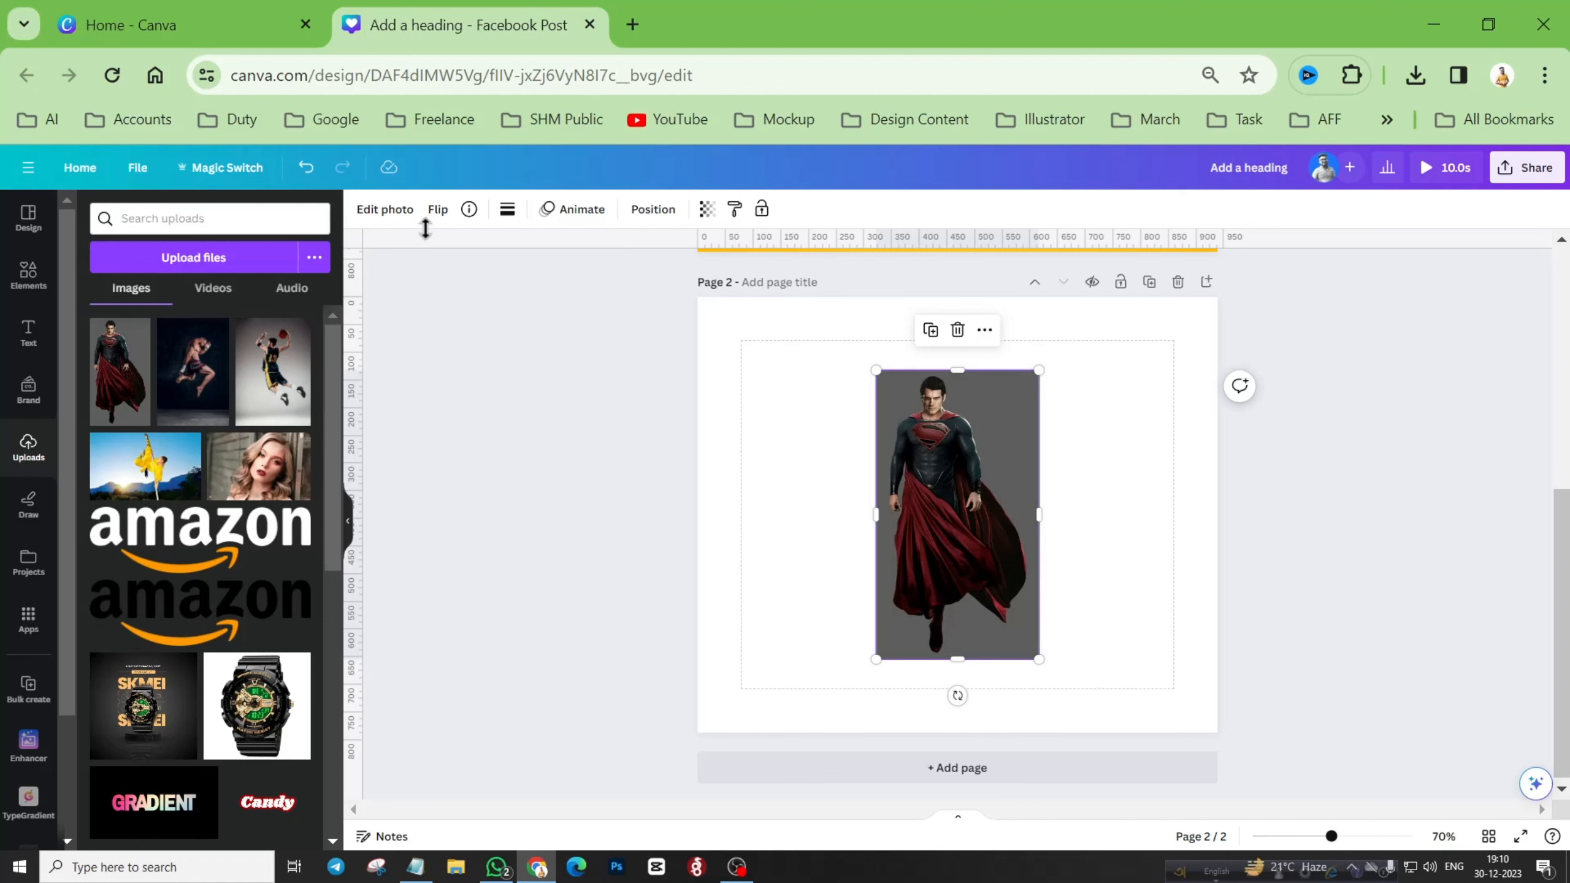
{"action": "left_click", "coordinate": [385, 211]}
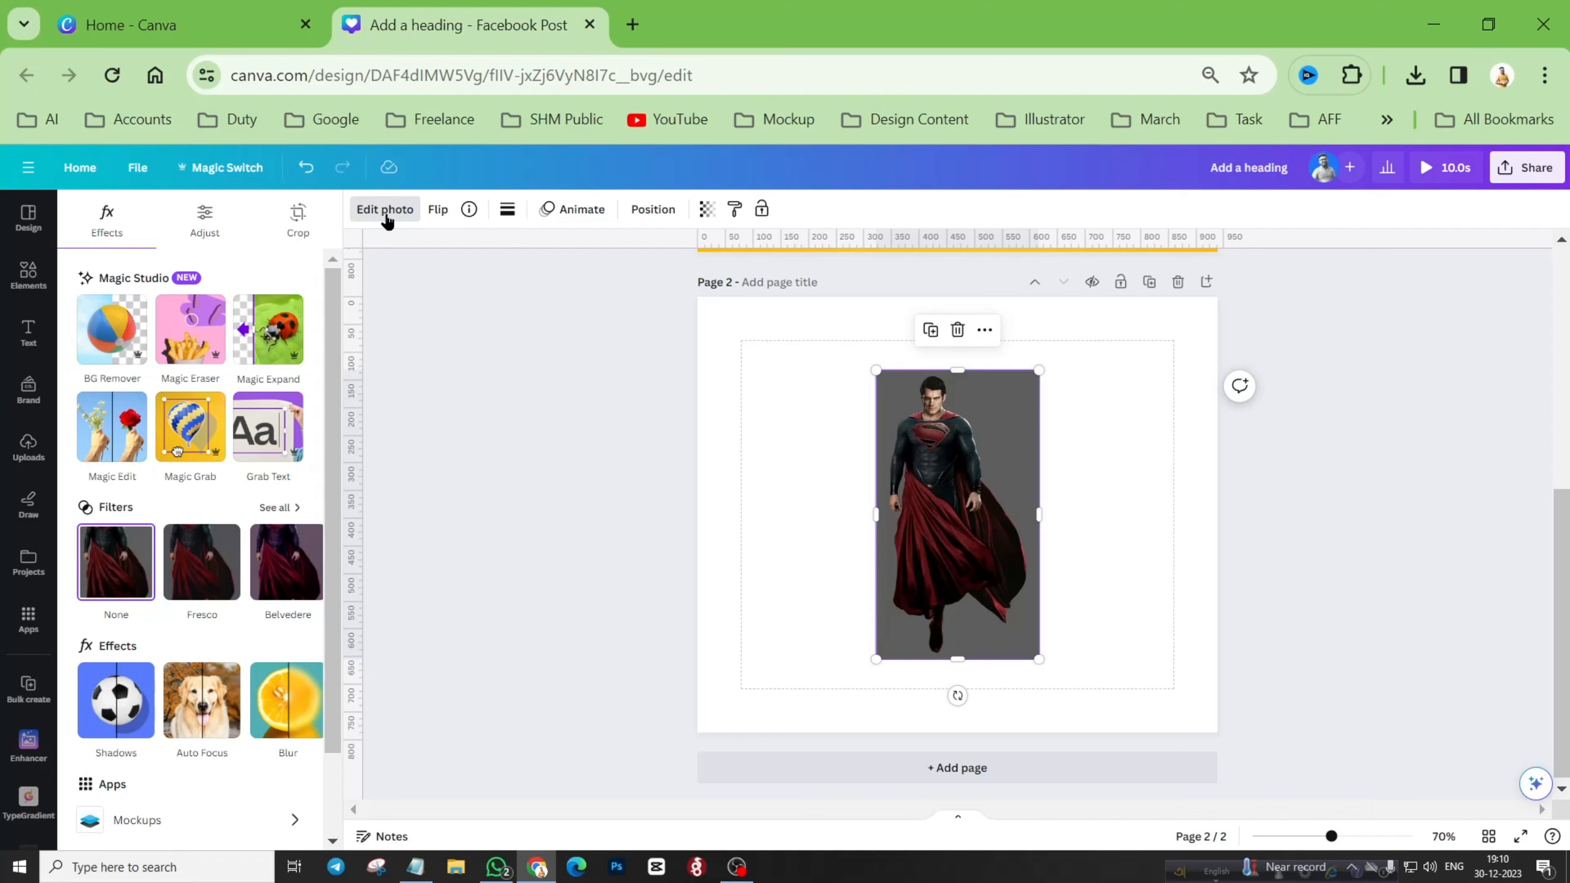
{"action": "left_click", "coordinate": [108, 324]}
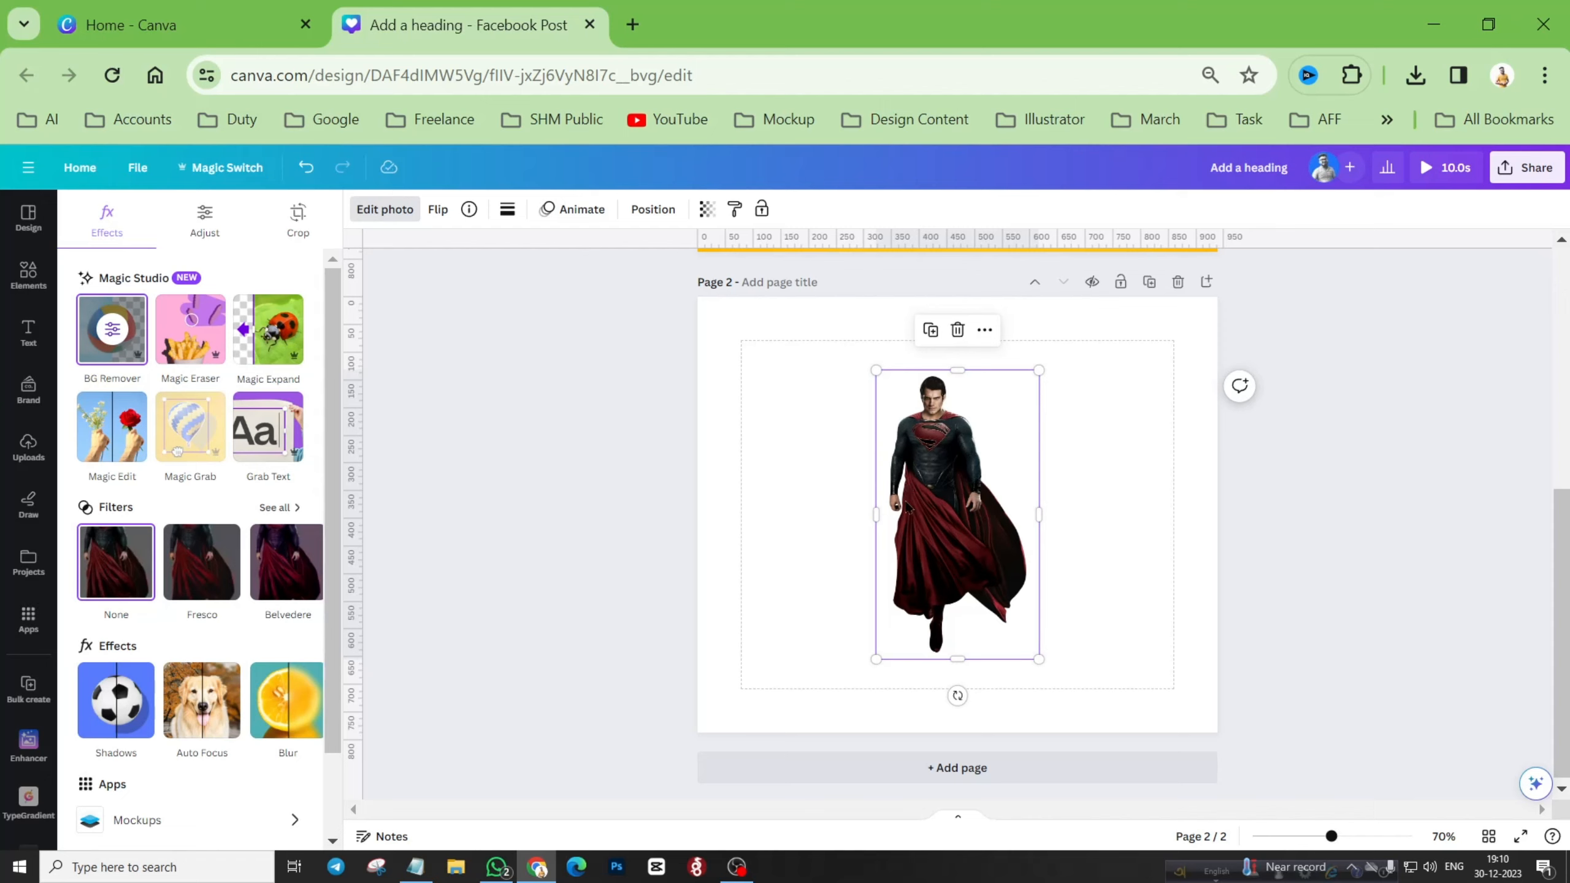
{"action": "left_click_drag", "start_coordinate": [940, 506], "coordinate": [1168, 505]}
{"action": "left_click", "coordinate": [1028, 443]}
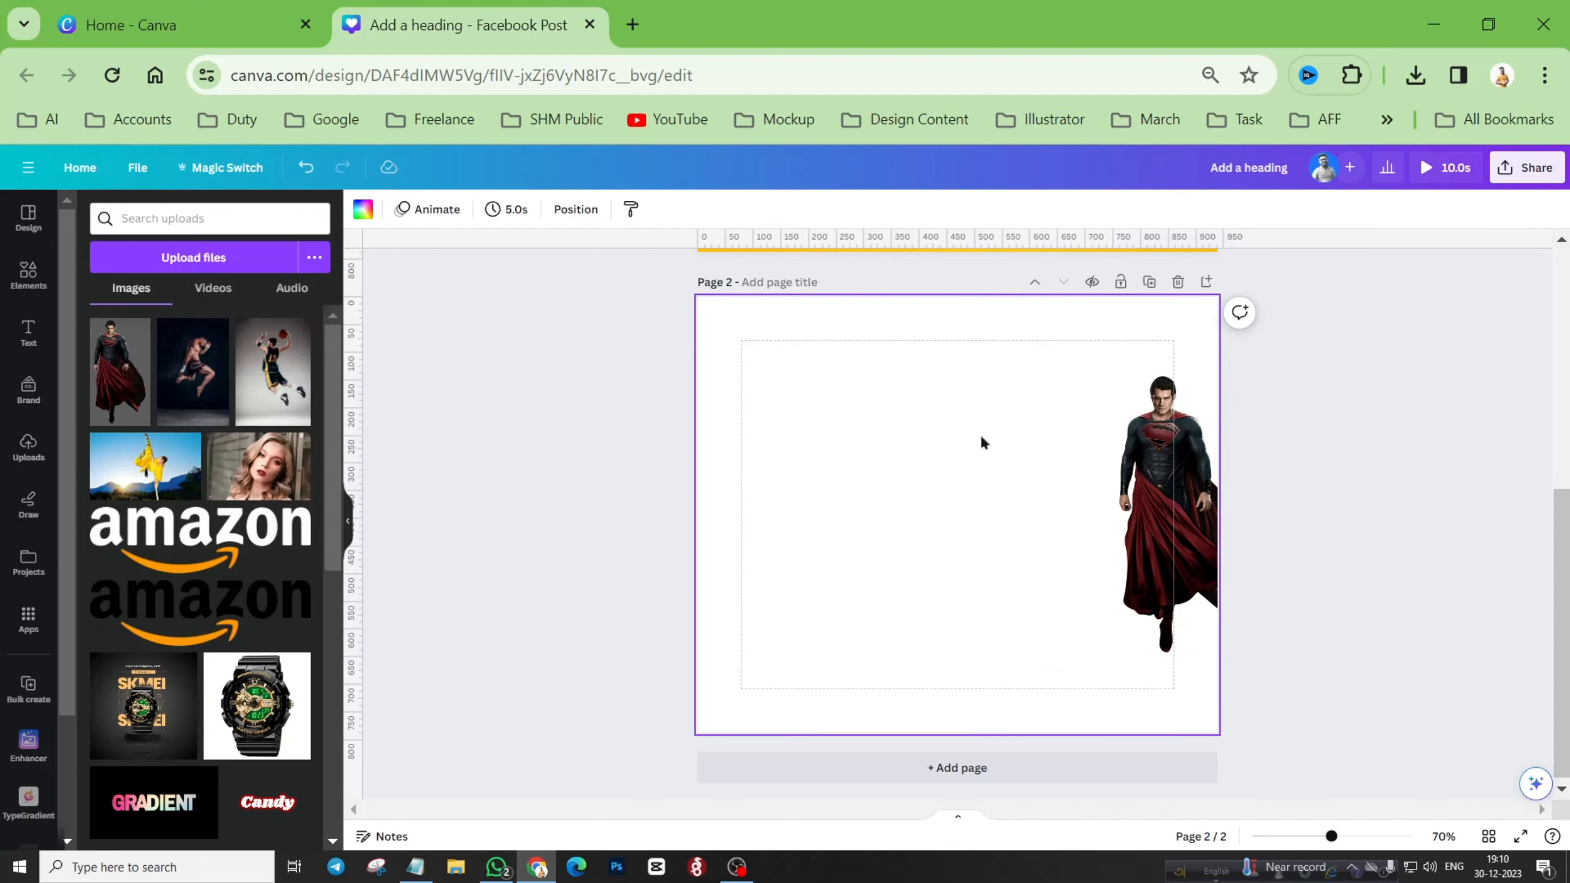
Step: Add a heading near the top of page 2 and replace its text with the single letter "g"
{"action": "left_click", "coordinate": [49, 344]}
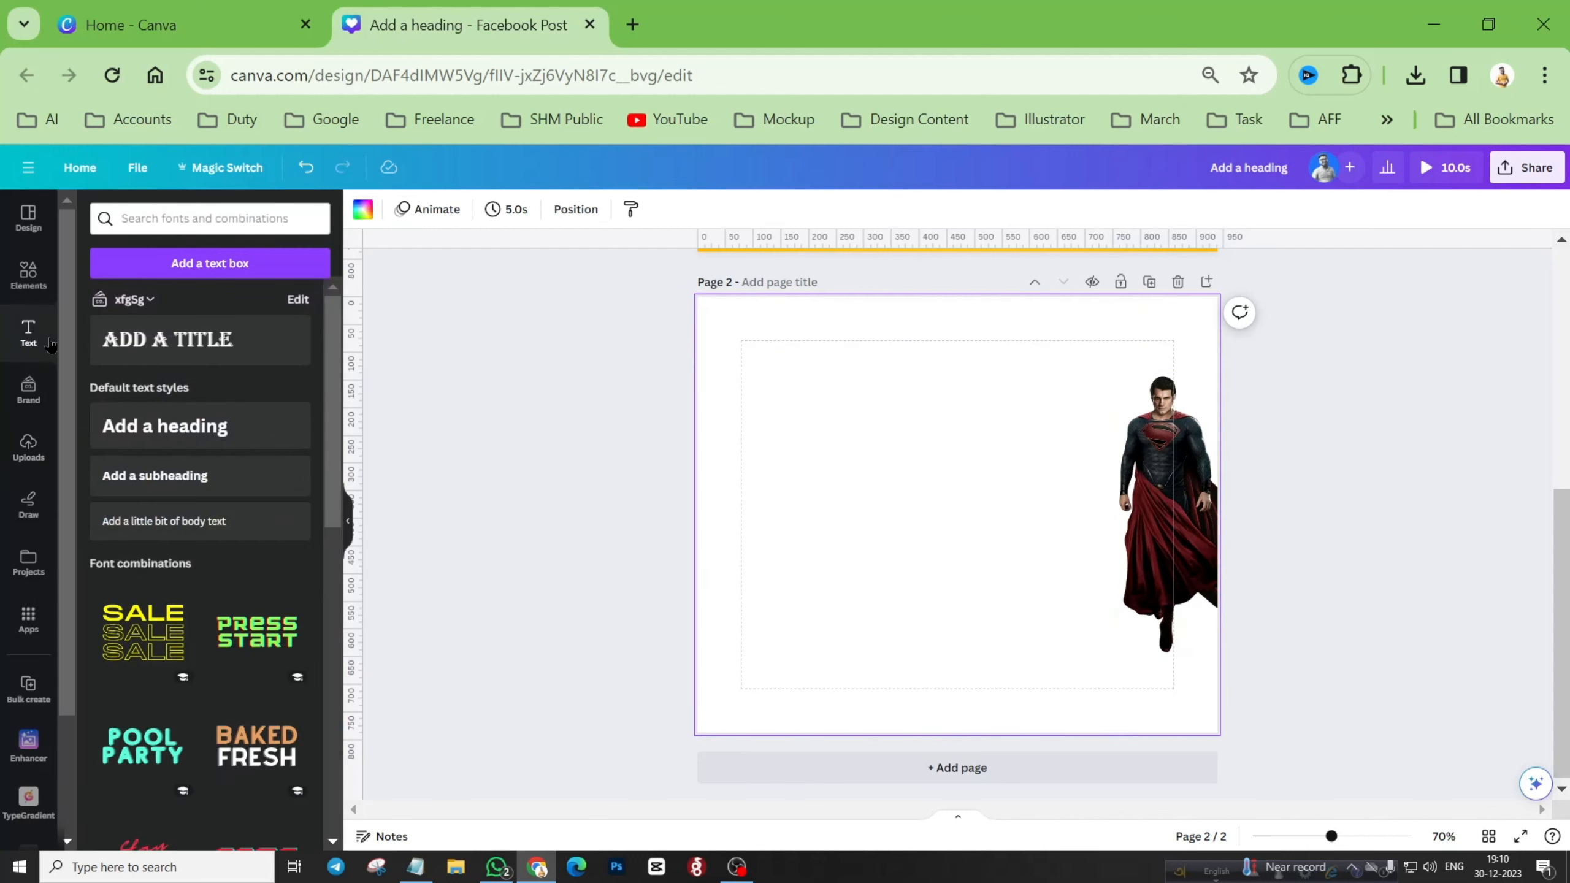
{"action": "scroll", "coordinate": [770, 380], "scroll_direction": "up", "scroll_amount": 5}
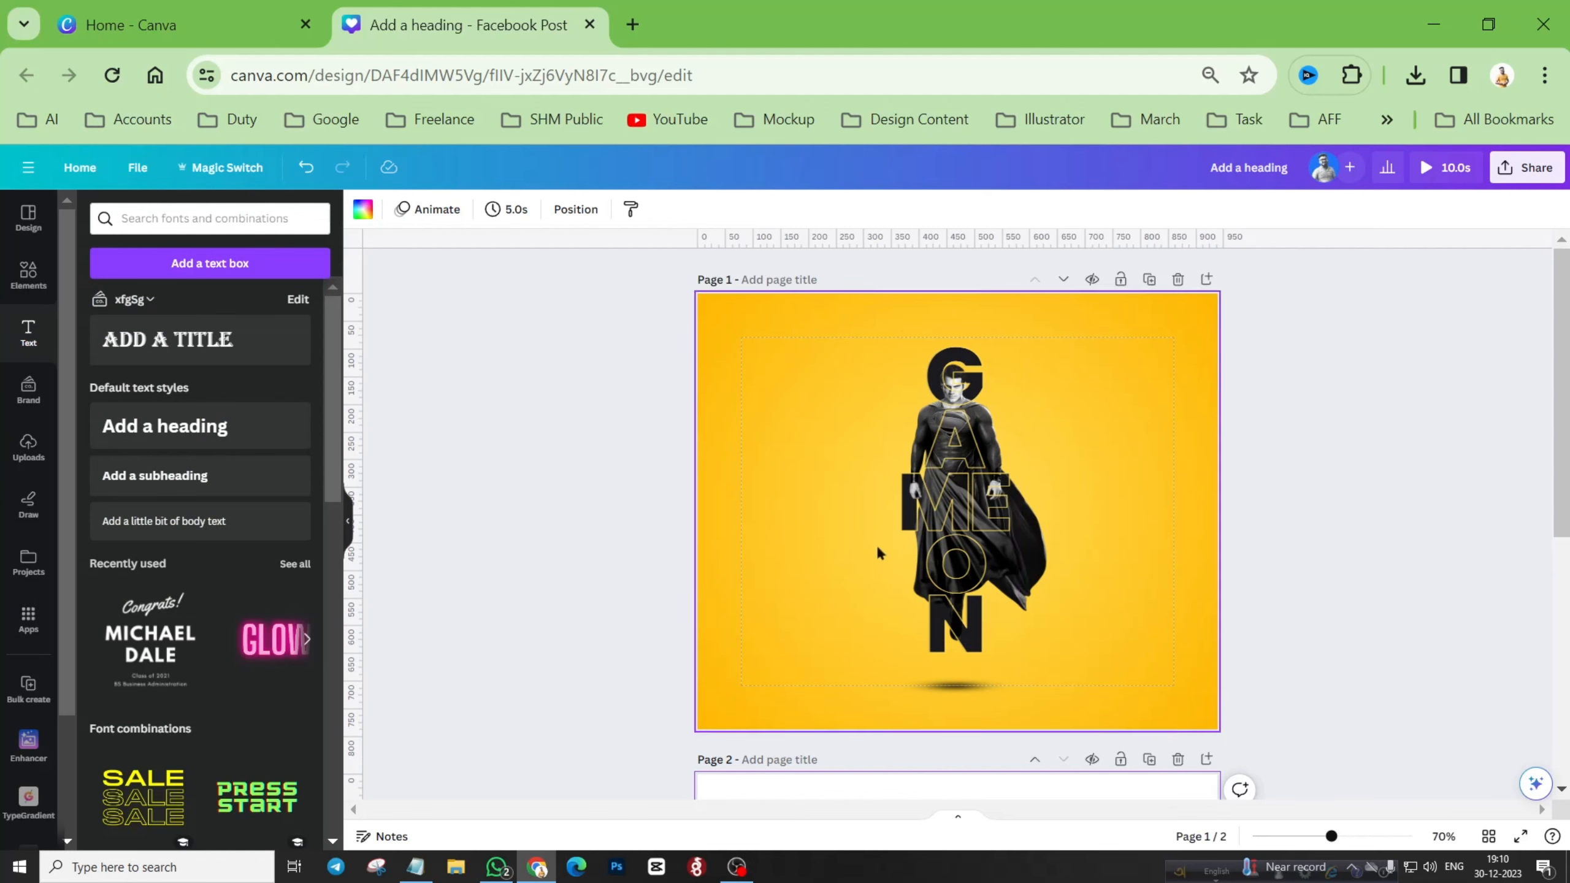
{"action": "scroll", "coordinate": [942, 617], "scroll_direction": "down", "scroll_amount": 5}
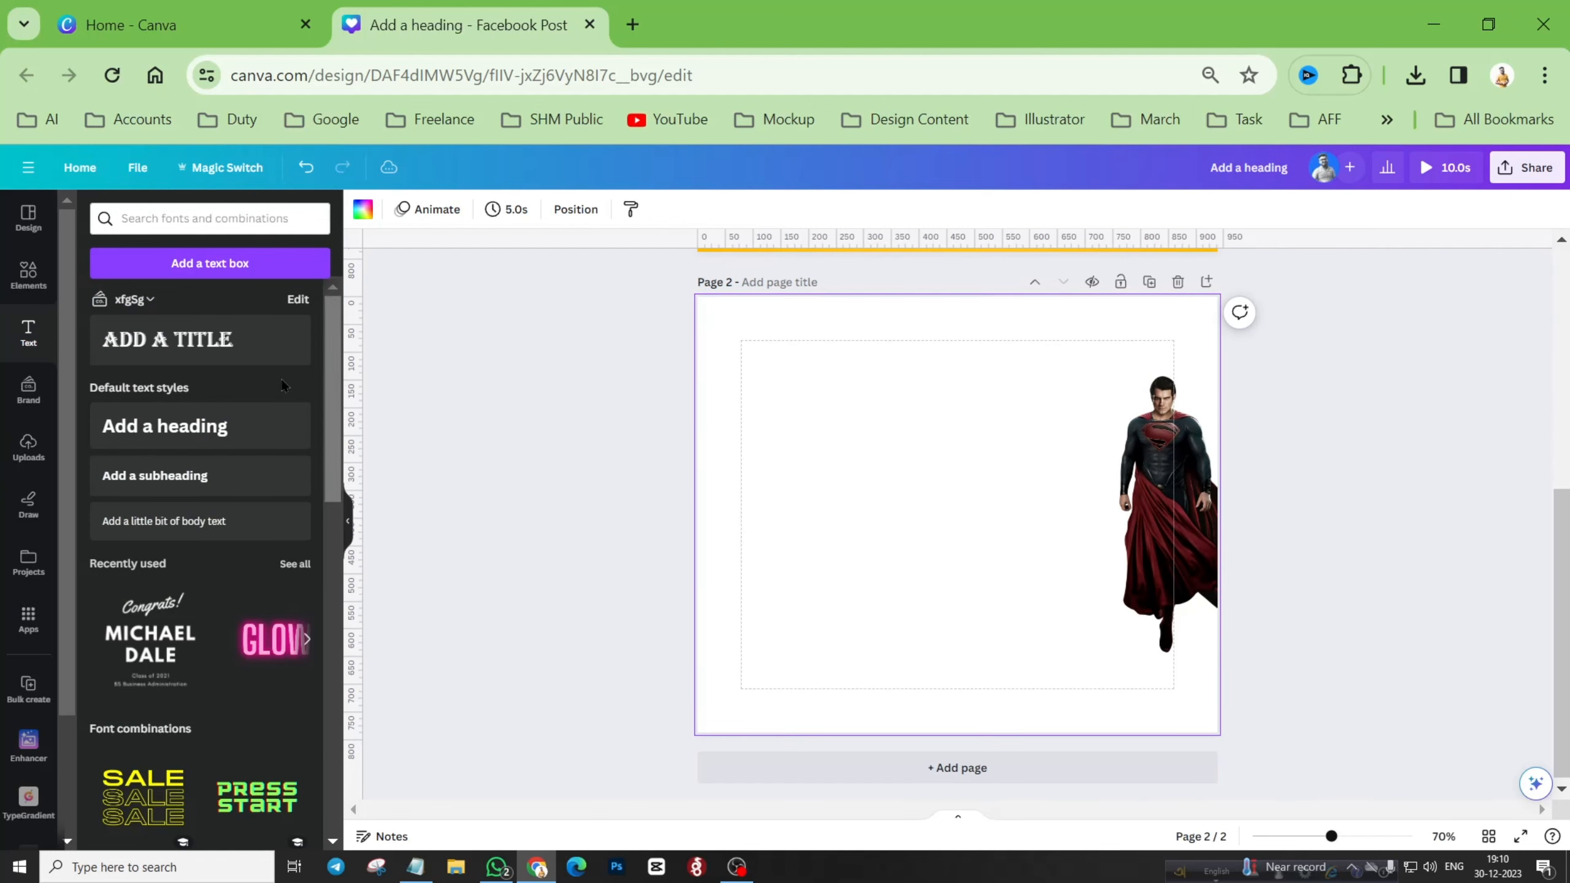
{"action": "left_click_drag", "start_coordinate": [164, 426], "coordinate": [855, 395]}
{"action": "double_click", "coordinate": [863, 389]}
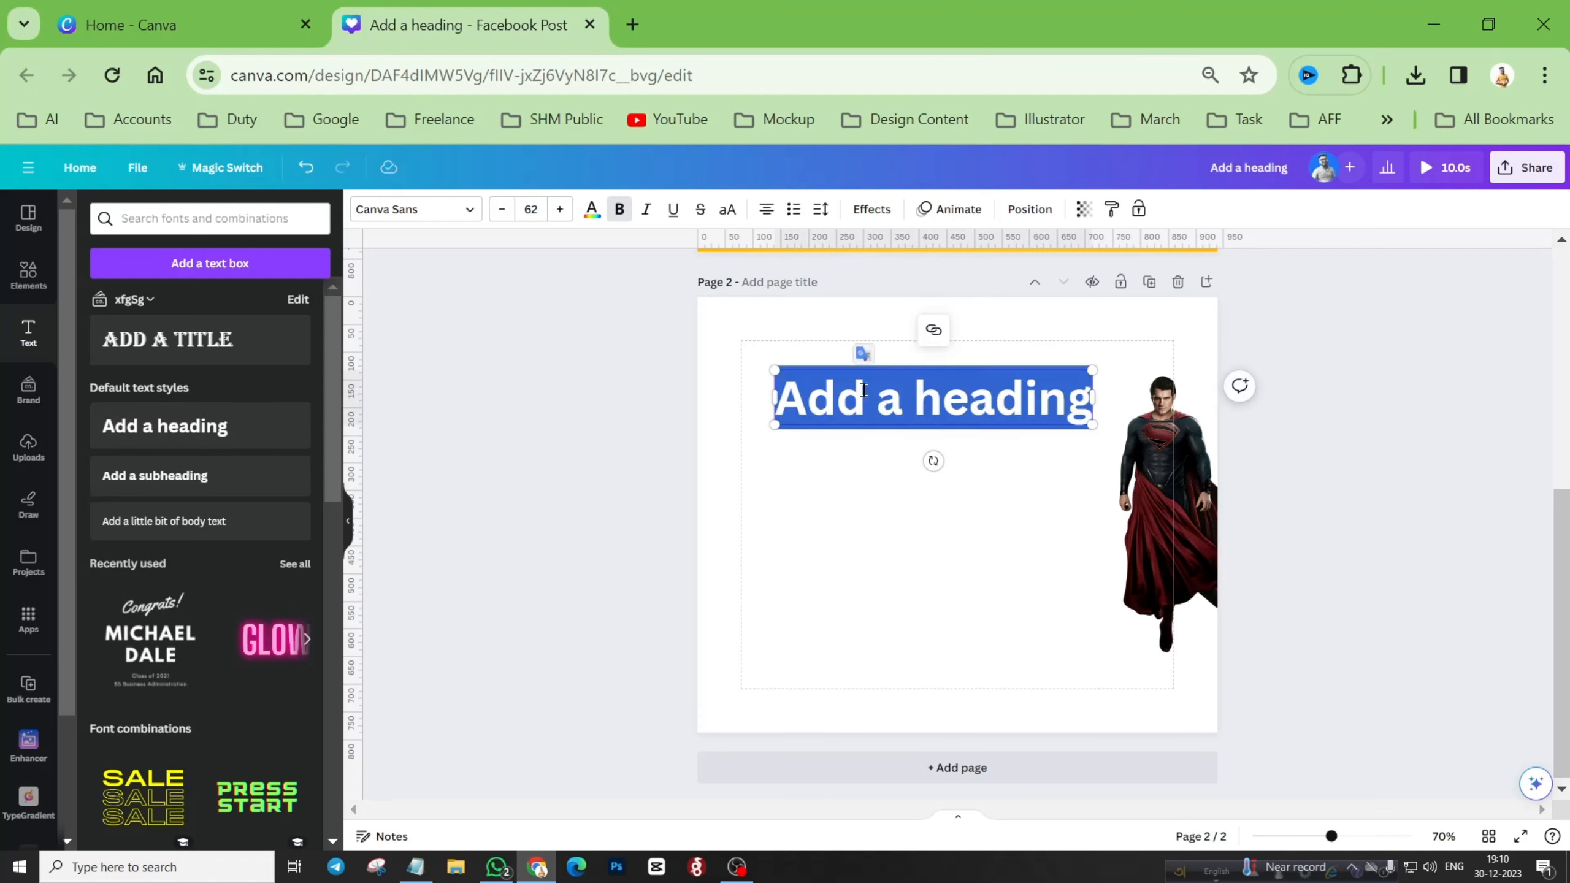
{"action": "type", "text": "g"}
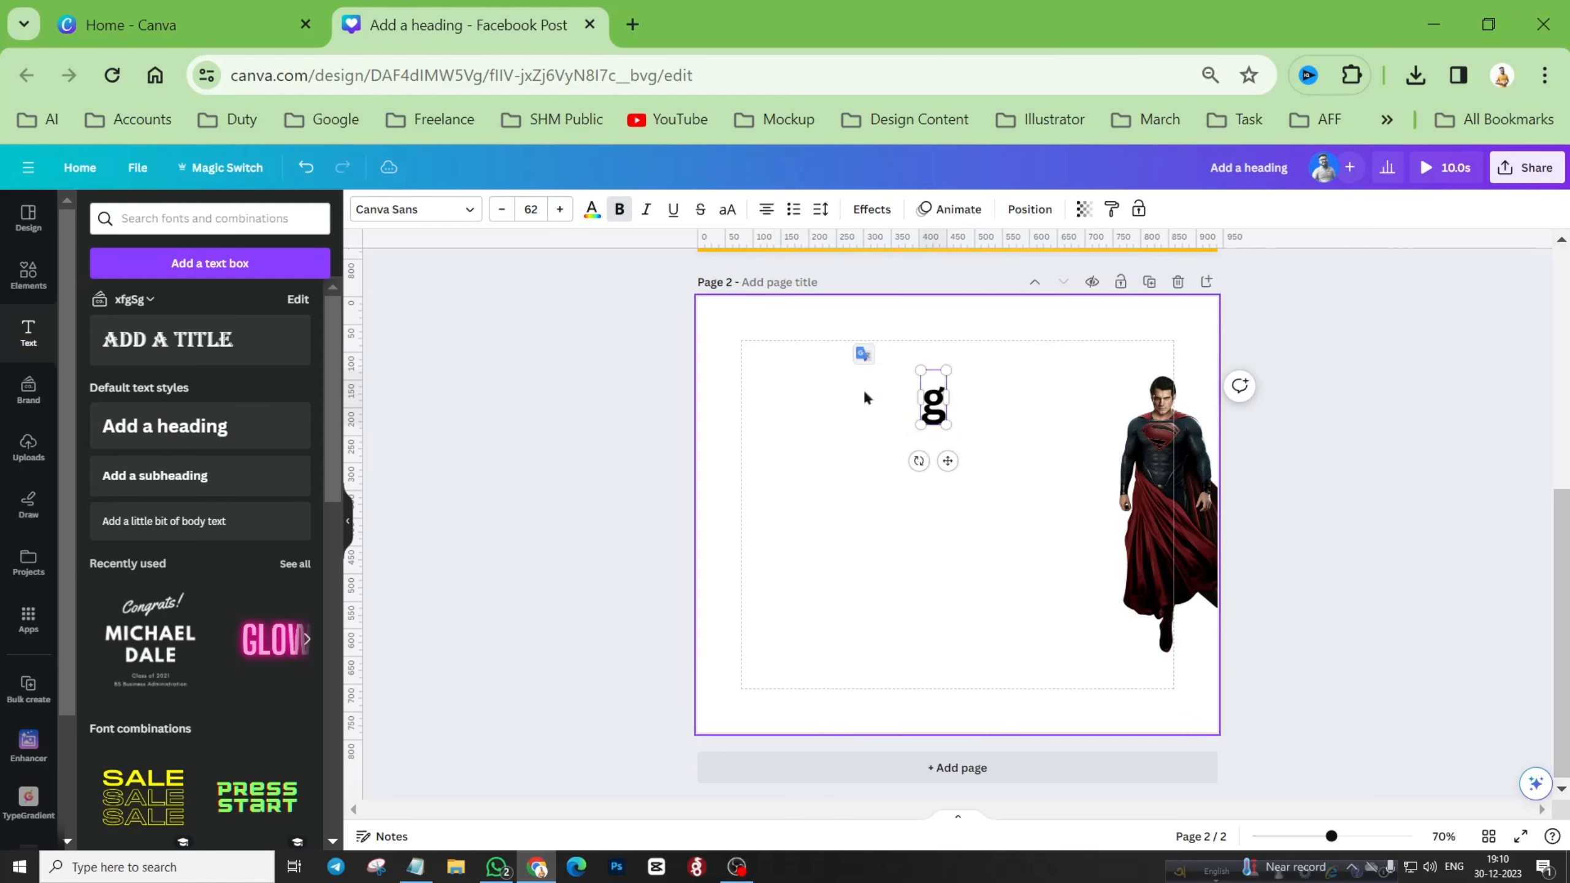
{"action": "left_click", "coordinate": [872, 401]}
Step: Make the letter uppercase and enlarge it to a font size of about 118
{"action": "left_click", "coordinate": [933, 402]}
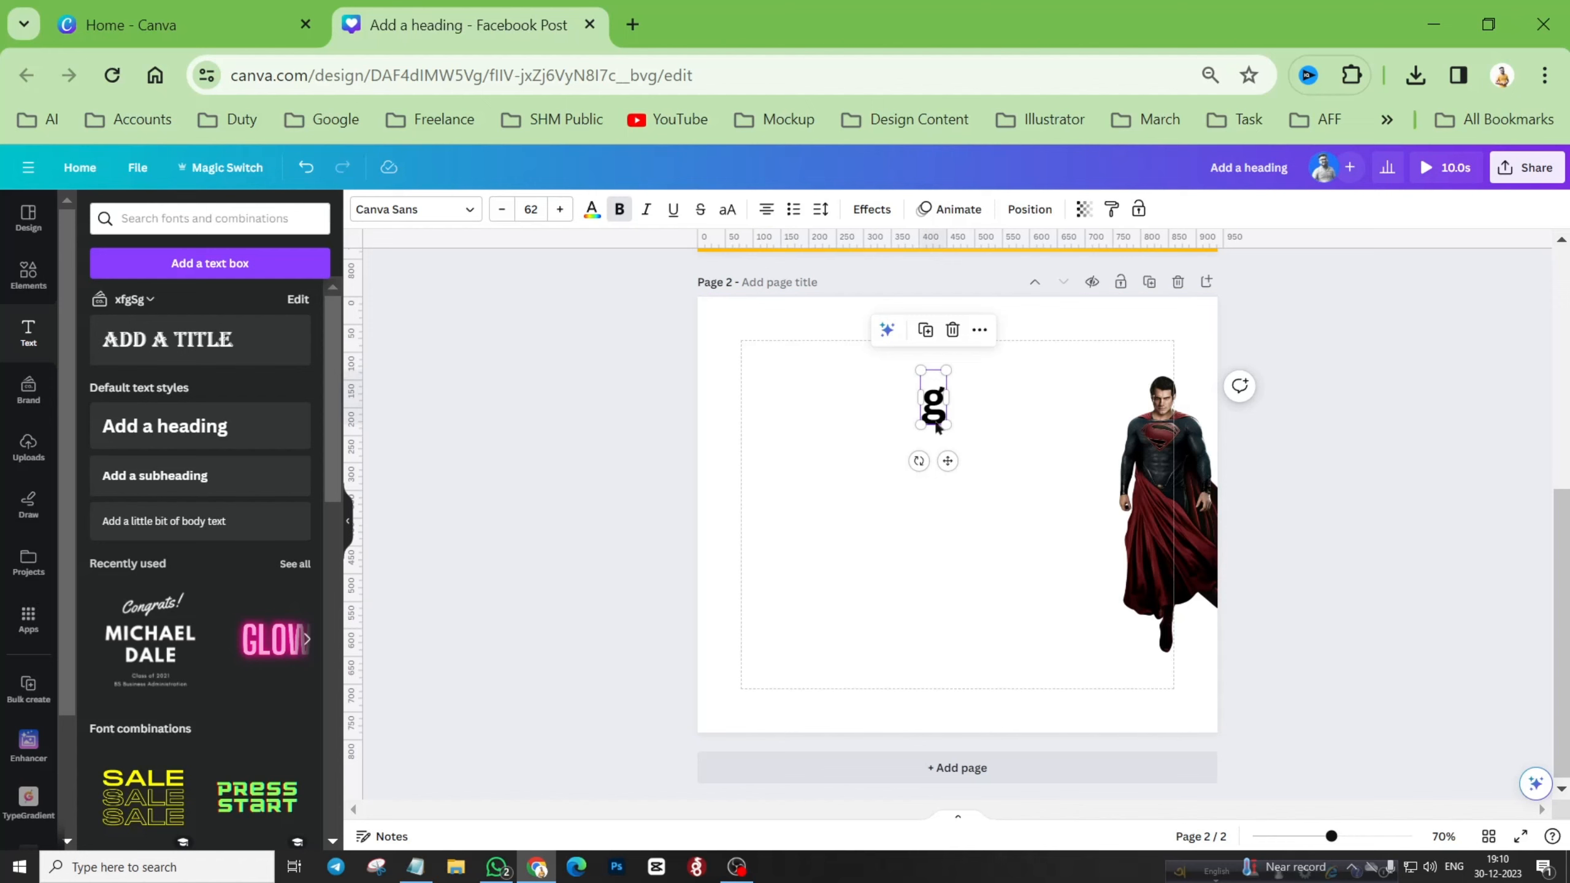
{"action": "left_click", "coordinate": [728, 211]}
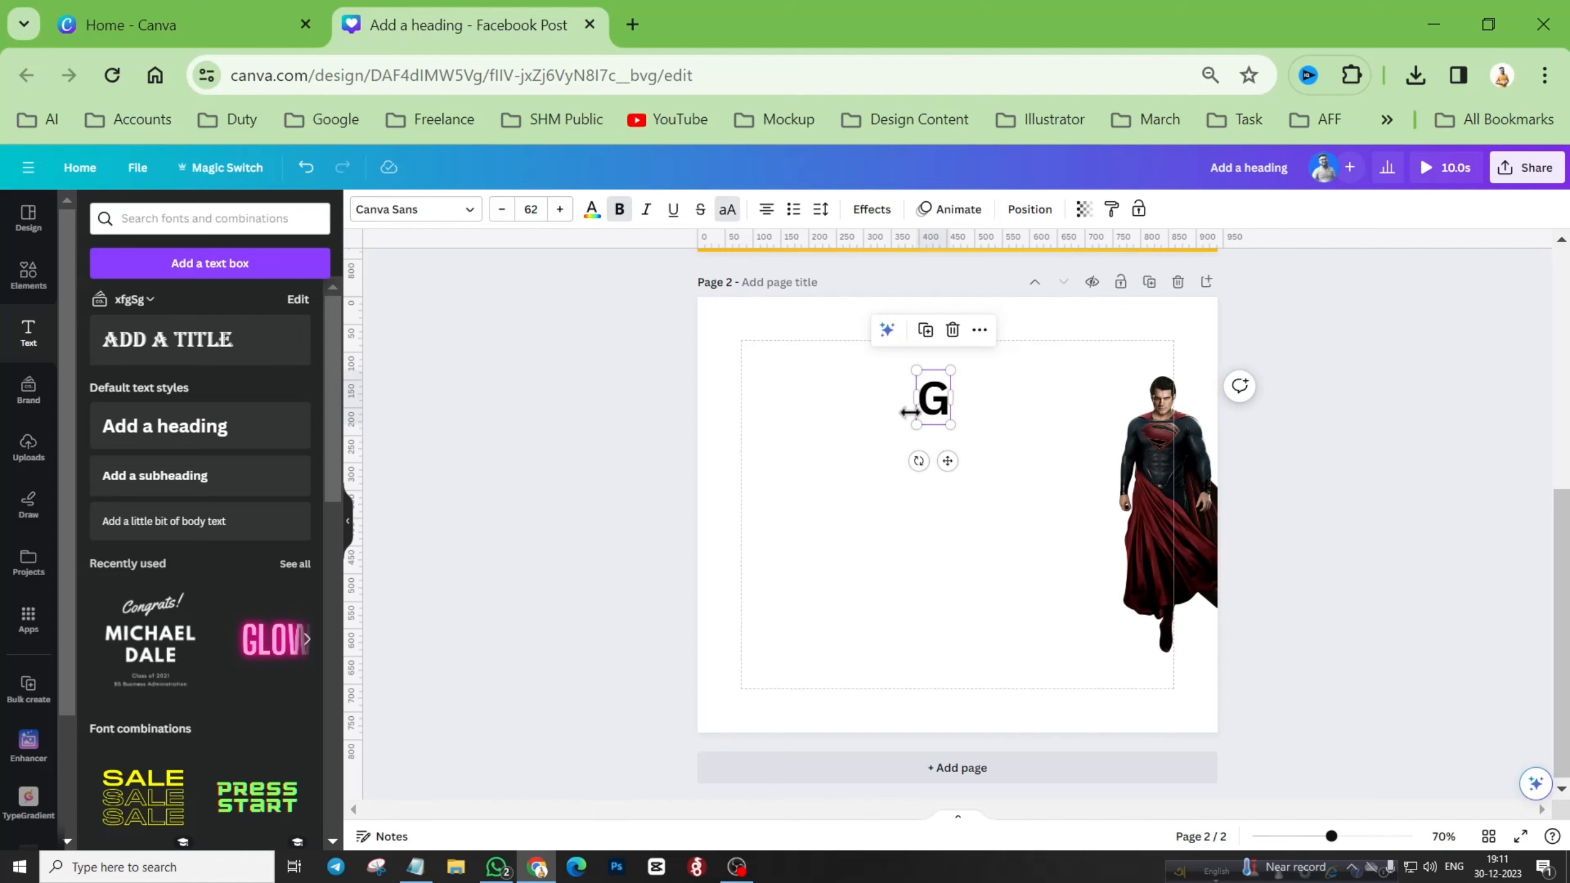
{"action": "left_click_drag", "start_coordinate": [917, 425], "coordinate": [872, 469]}
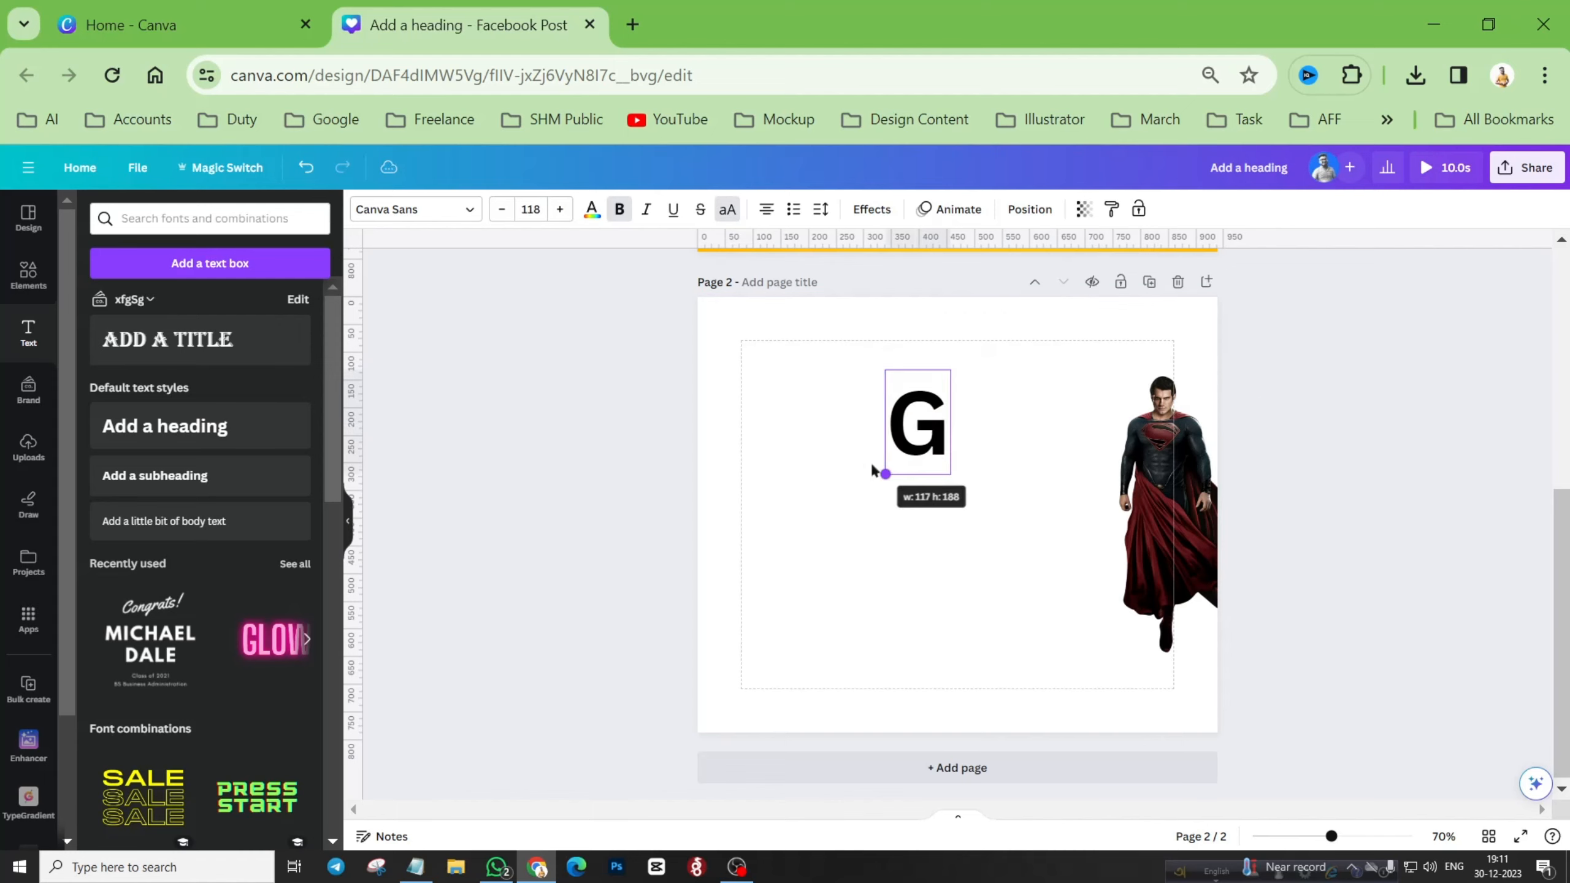
Step: Set the G's font to Poppins, duplicate it below and to the left, and change the copy to the letter A
{"action": "left_click", "coordinate": [433, 210]}
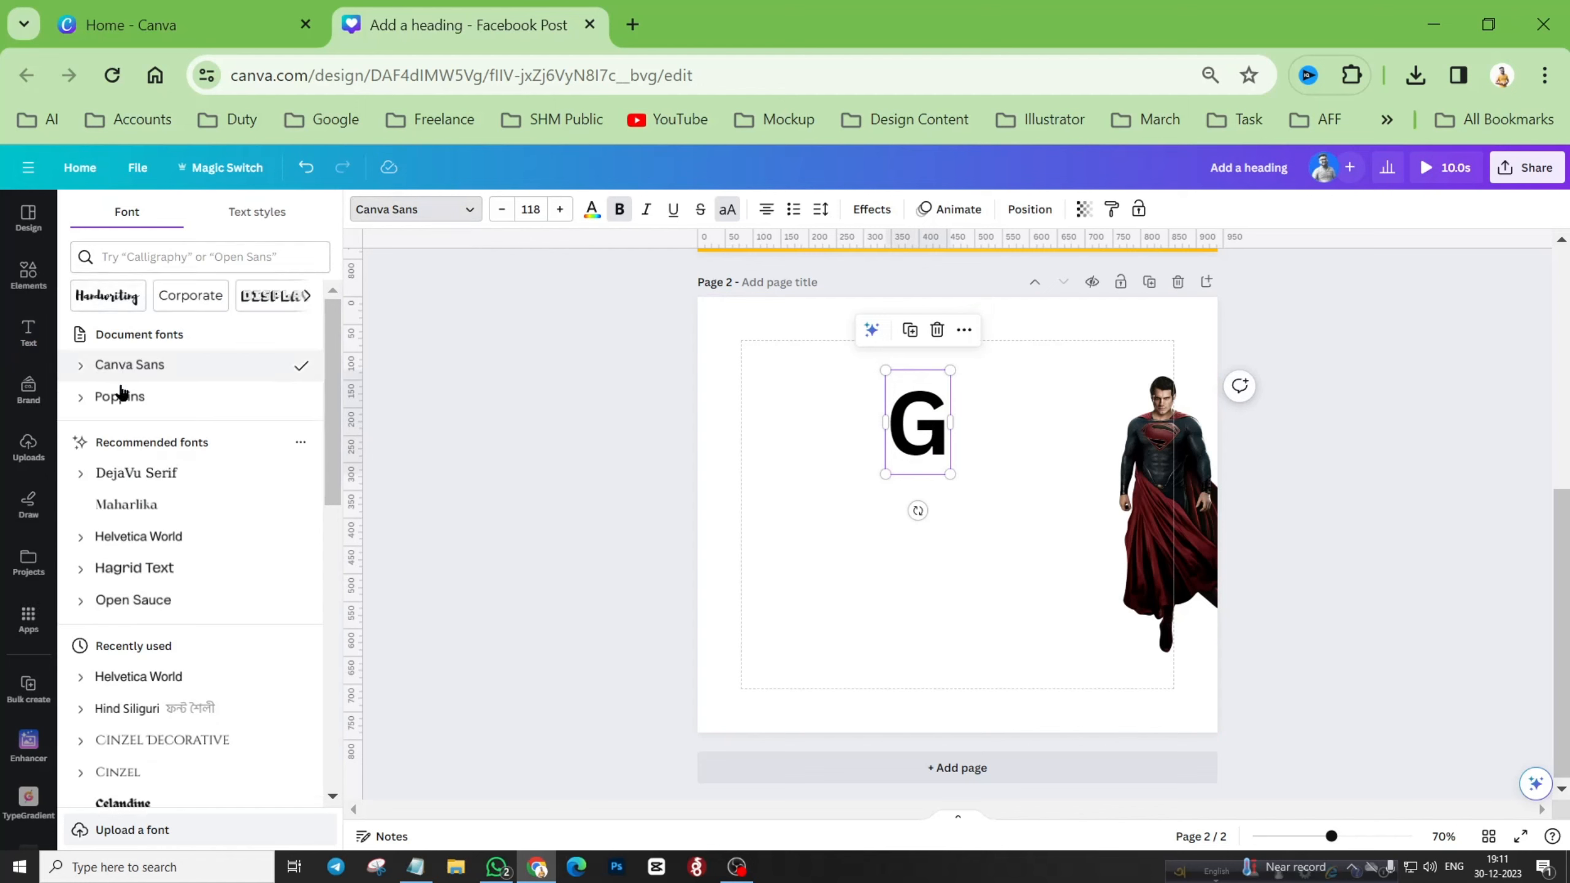
{"action": "left_click", "coordinate": [120, 398]}
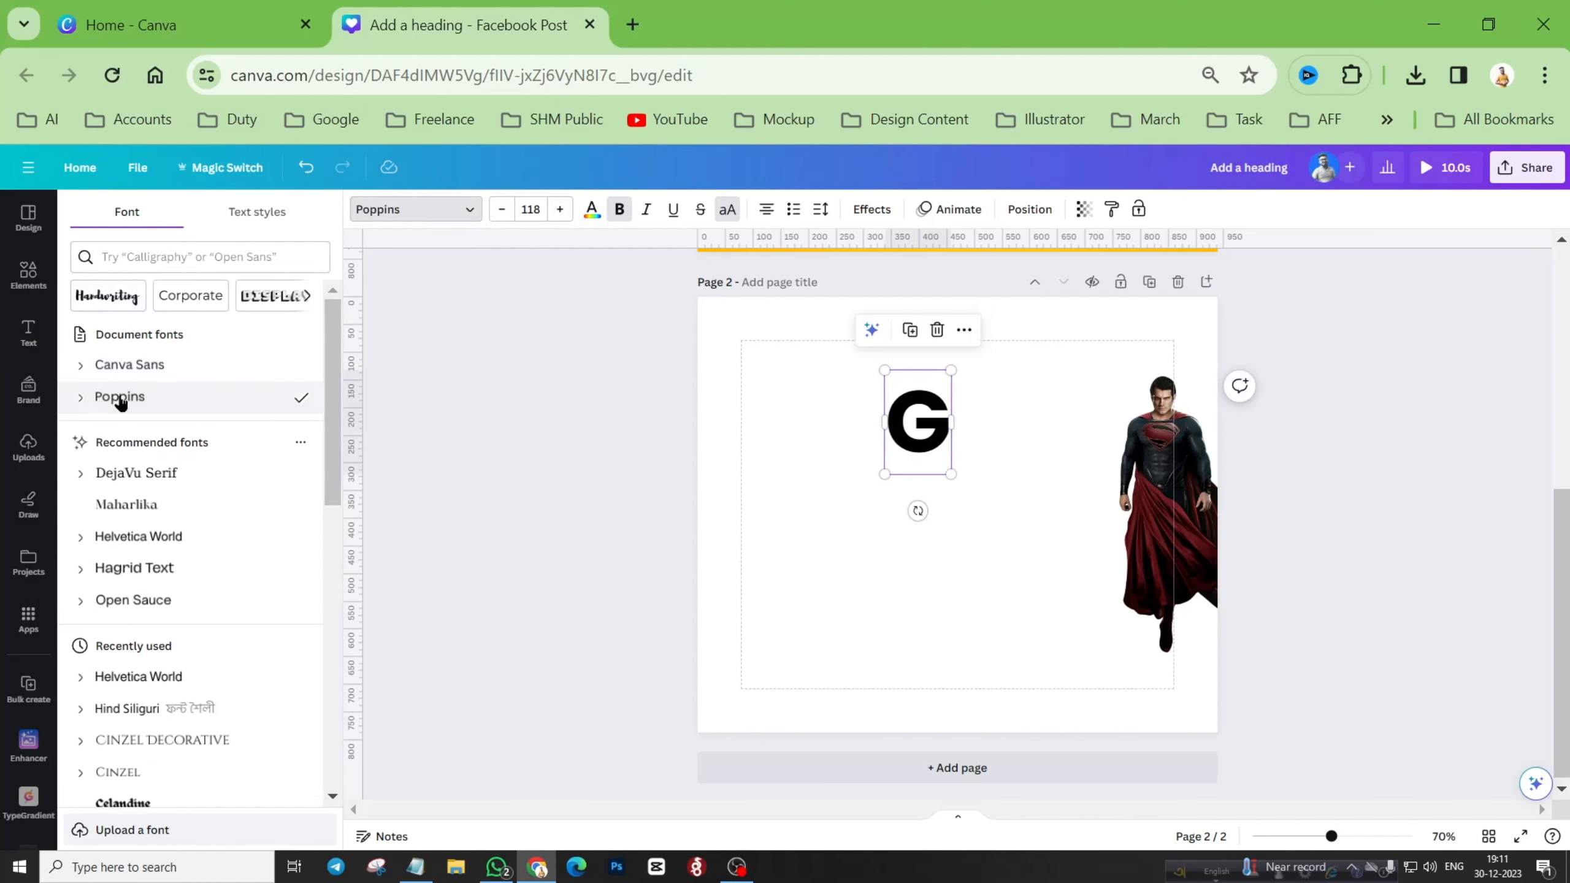
{"action": "left_click_drag", "start_coordinate": [934, 441], "coordinate": [846, 564]}
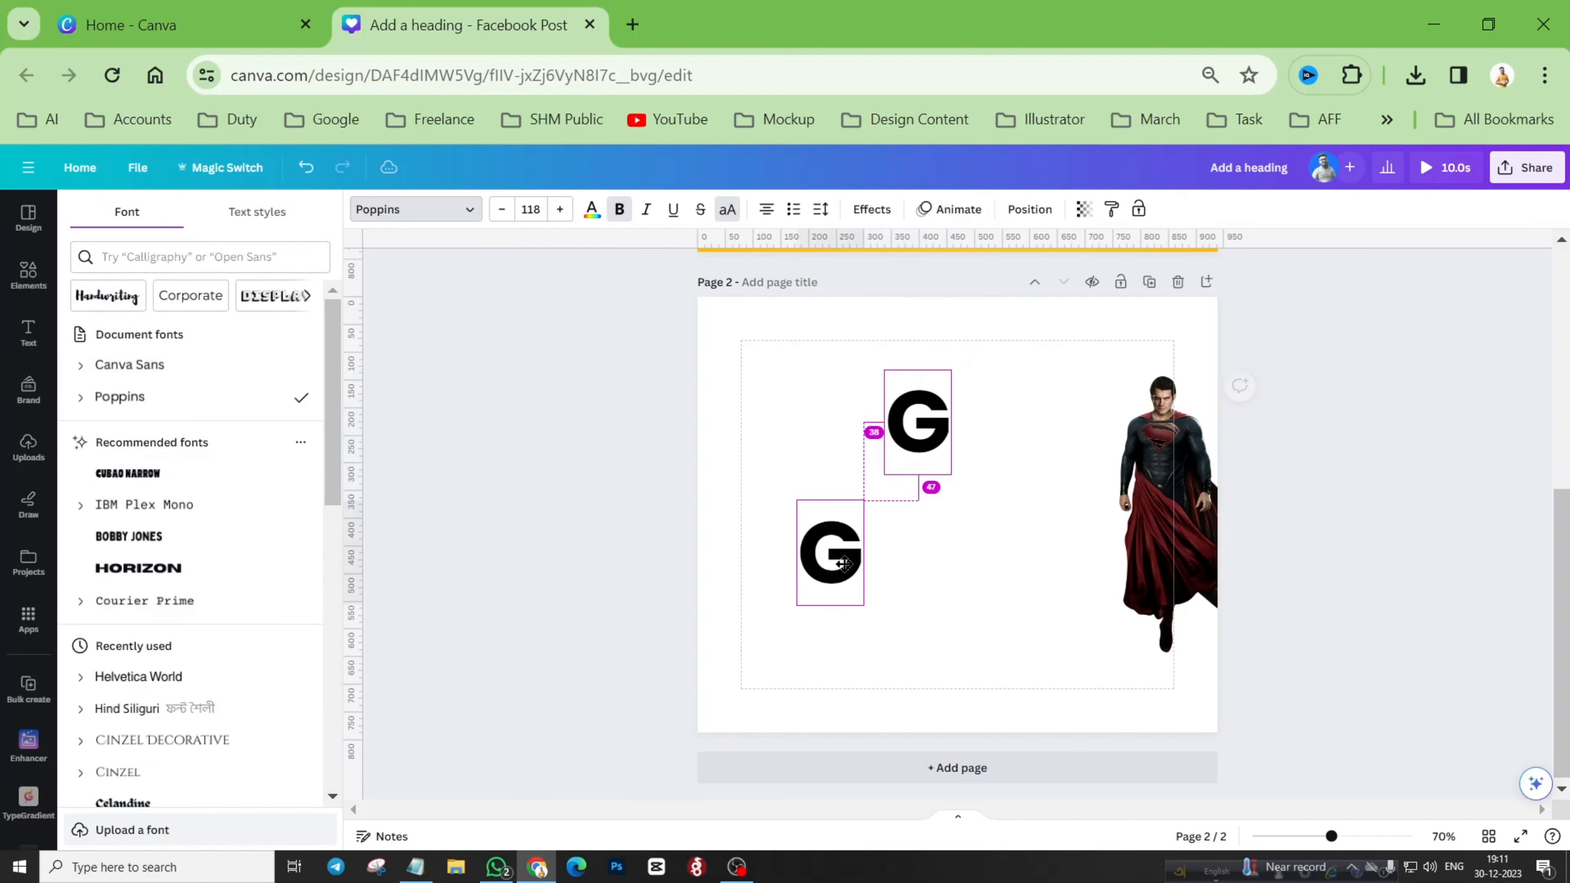
{"action": "double_click", "coordinate": [845, 564]}
{"action": "type", "text": "A"}
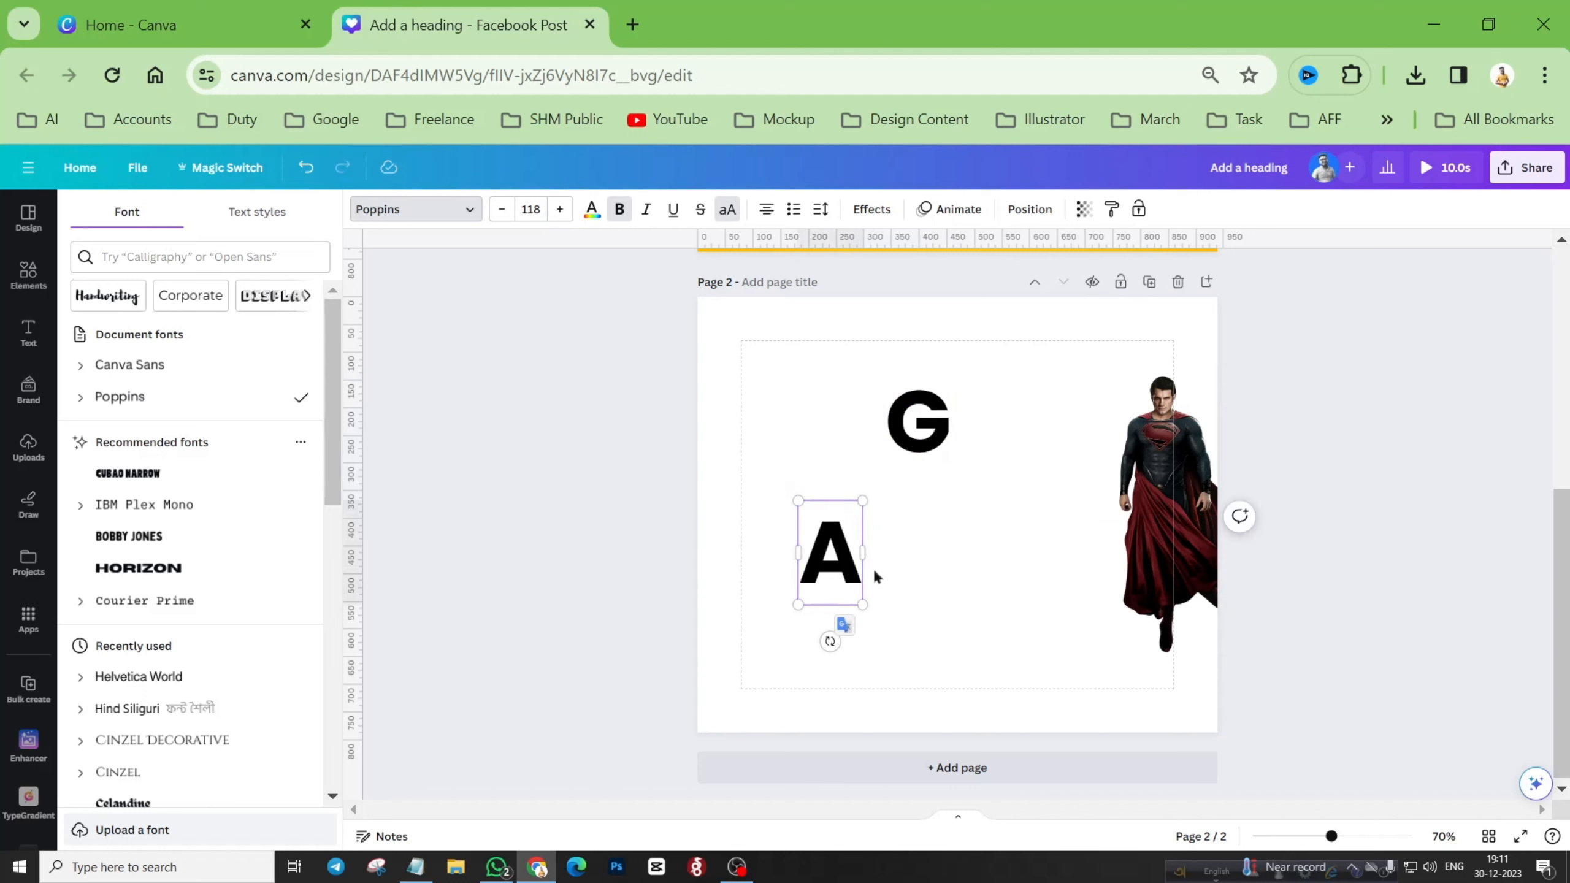
{"action": "left_click", "coordinate": [873, 575]}
Step: Duplicate the A to its right in the same row and change the copy to the letter M
{"action": "left_click_drag", "start_coordinate": [828, 562], "coordinate": [935, 562]}
{"action": "double_click", "coordinate": [935, 562]}
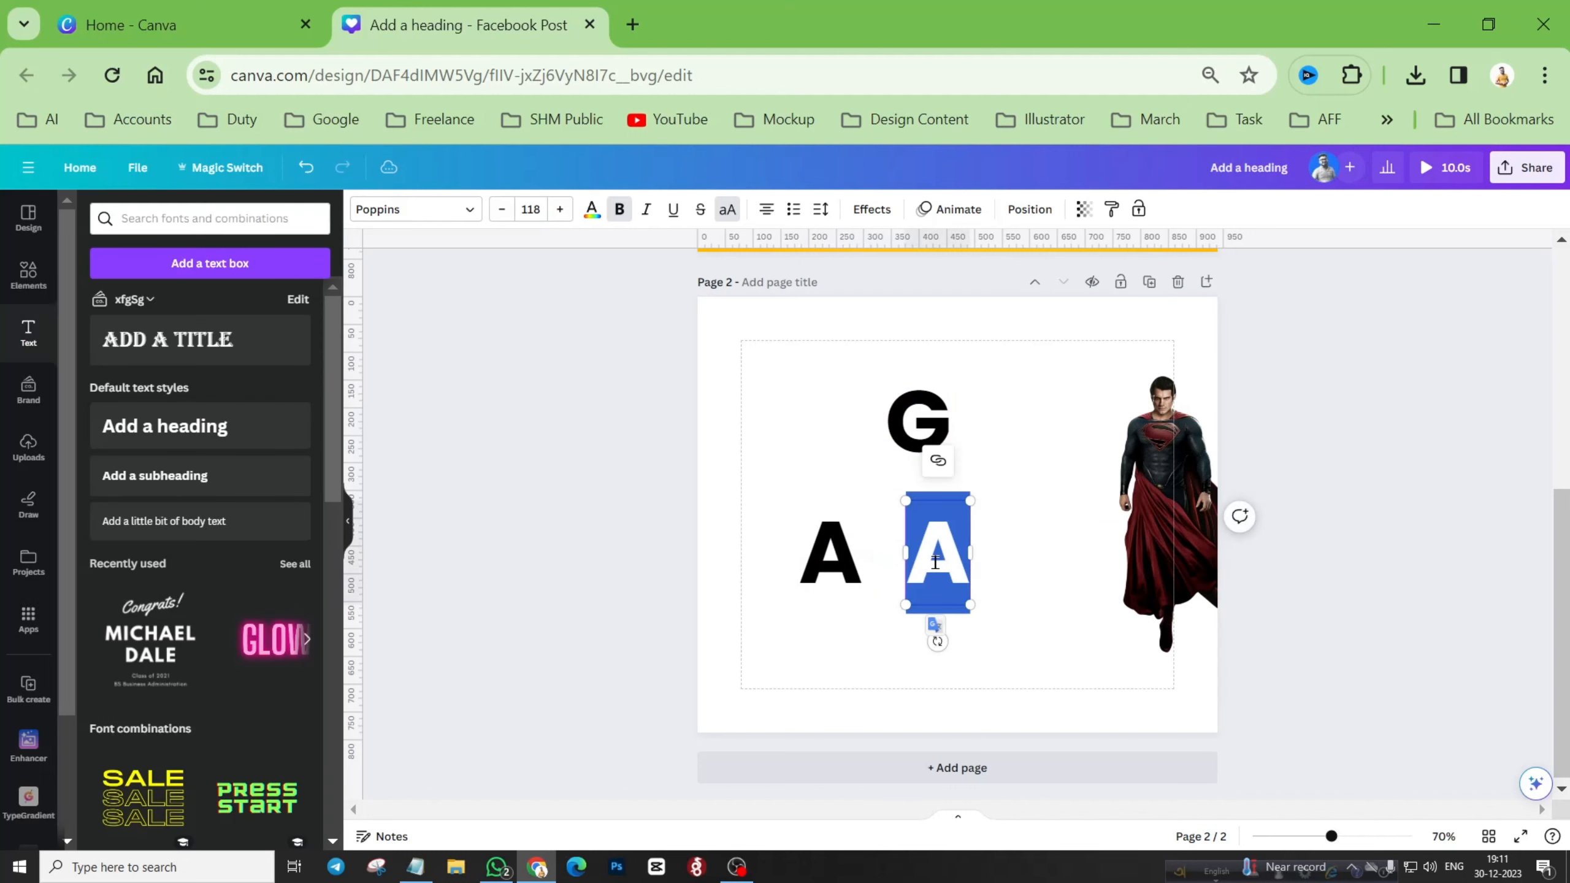
{"action": "type", "text": "M"}
{"action": "left_click", "coordinate": [1000, 555]}
Step: Duplicate the M to its right in the same row and change the copy to the letter E
{"action": "left_click", "coordinate": [937, 568]}
{"action": "left_click_drag", "start_coordinate": [937, 568], "coordinate": [1018, 567]}
{"action": "double_click", "coordinate": [1007, 557]}
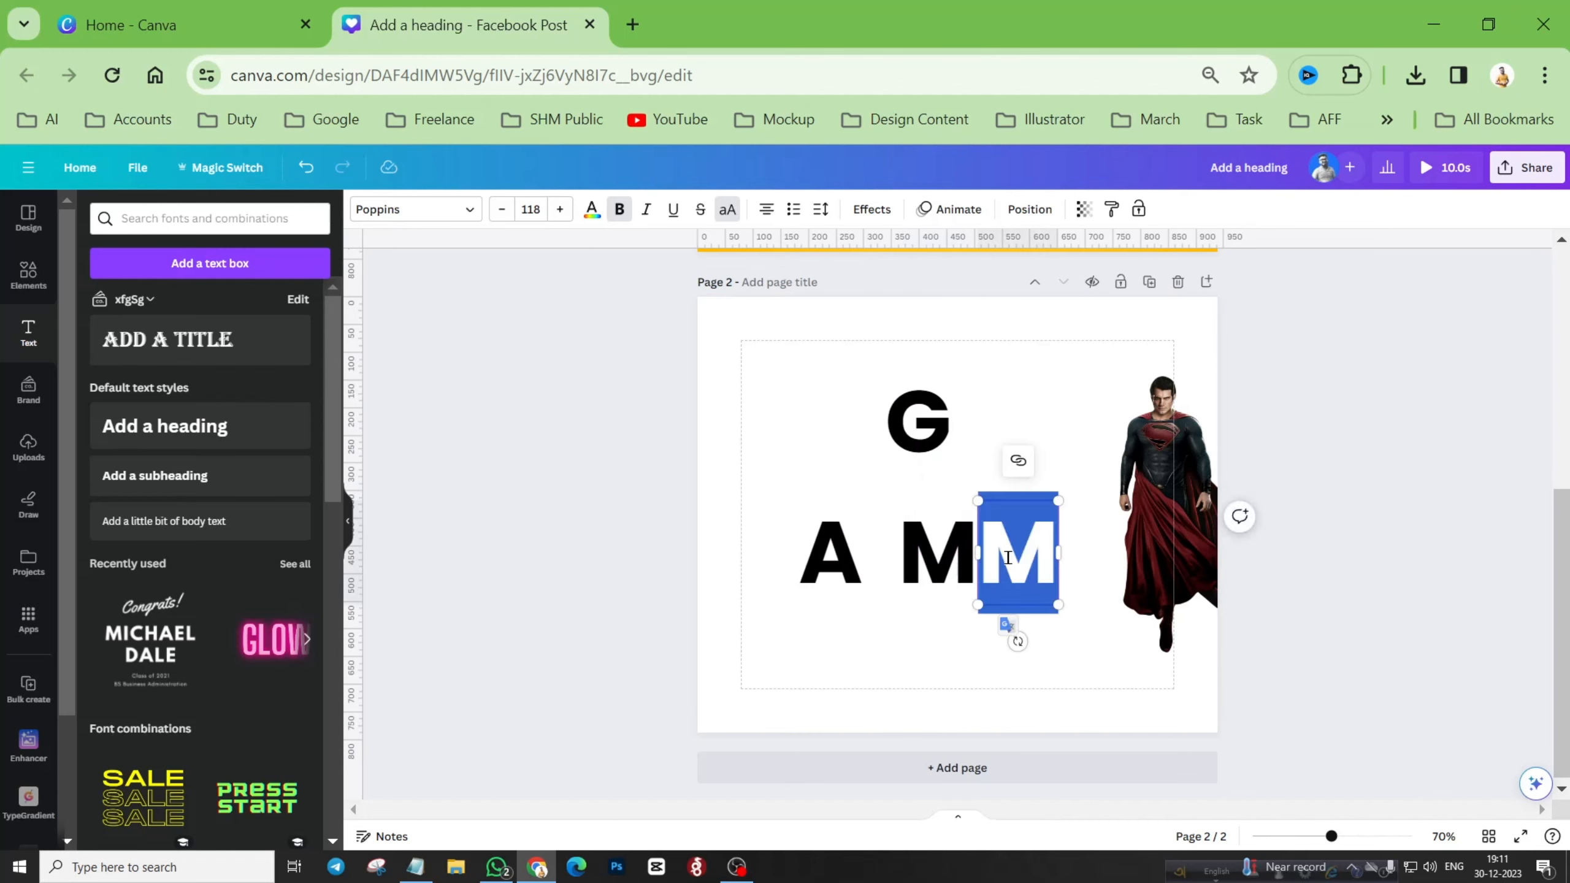
{"action": "type", "text": "E"}
{"action": "left_click", "coordinate": [1045, 462]}
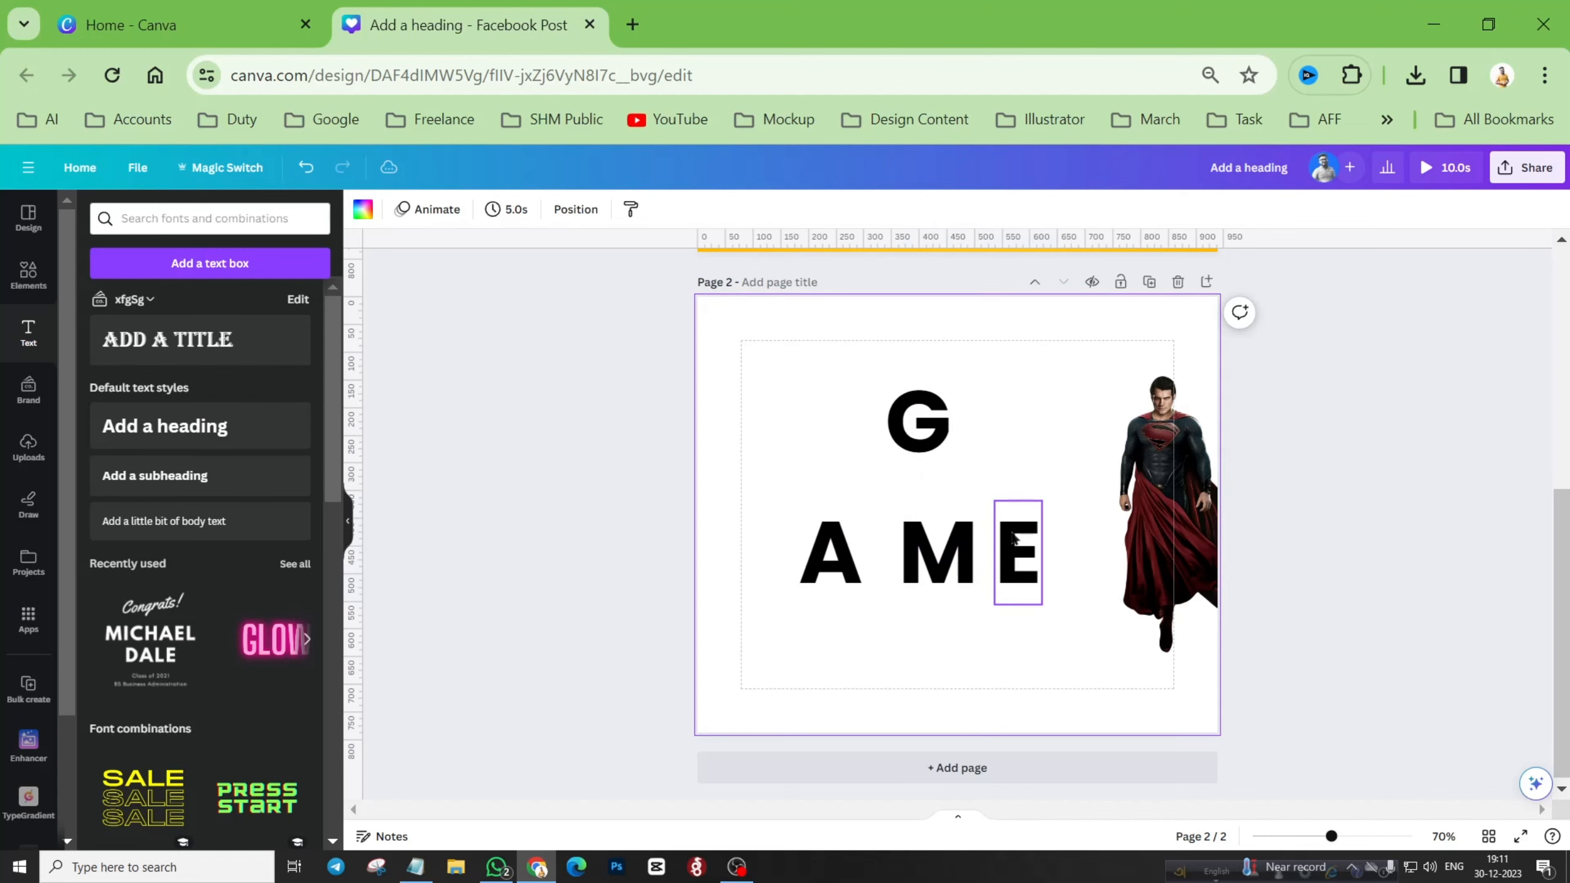
Step: Place a copy of the M below the A and change it to the letter O
{"action": "left_click_drag", "start_coordinate": [931, 575], "coordinate": [816, 678]}
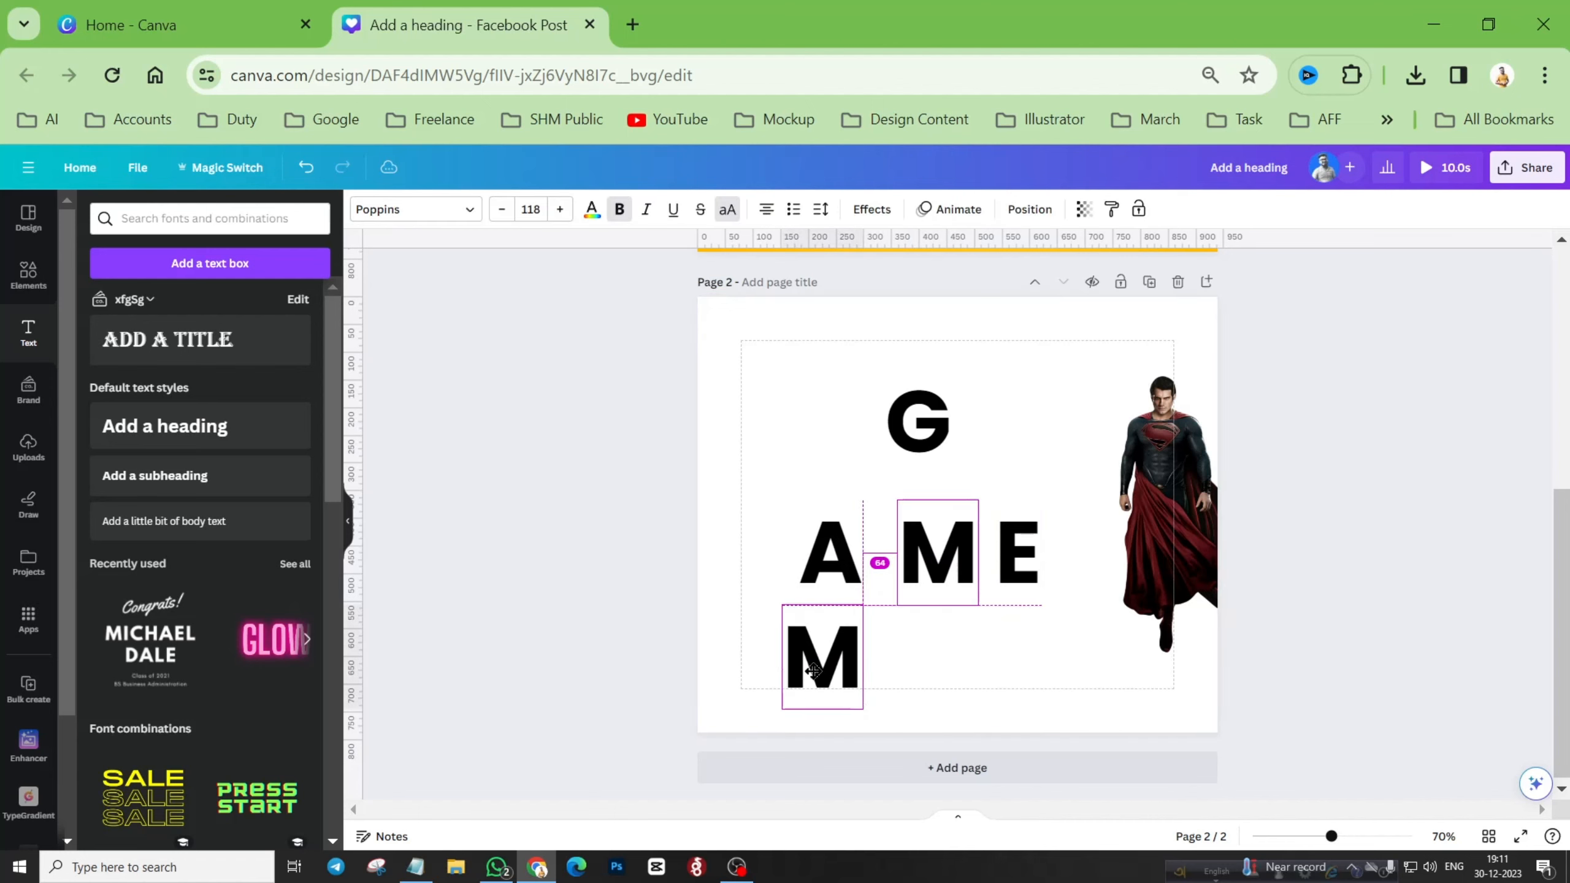
{"action": "double_click", "coordinate": [813, 671]}
{"action": "type", "text": "O"}
{"action": "left_click", "coordinate": [768, 649]}
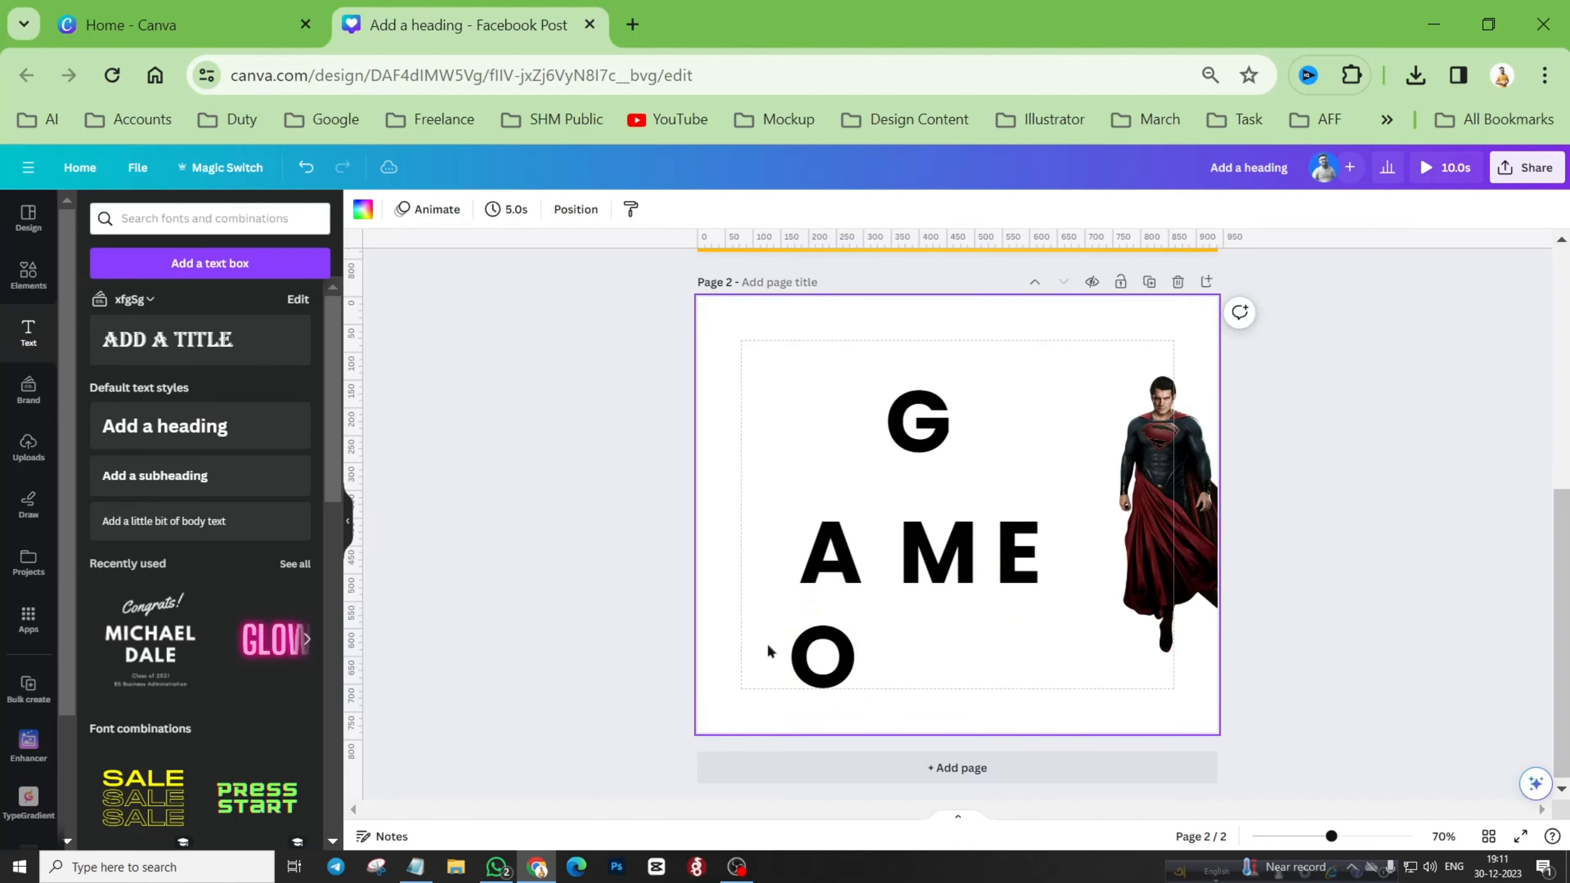
Step: Duplicate the O to its right in the bottom row and change the copy to the letter N
{"action": "left_click_drag", "start_coordinate": [821, 656], "coordinate": [1023, 649]}
{"action": "double_click", "coordinate": [970, 655]}
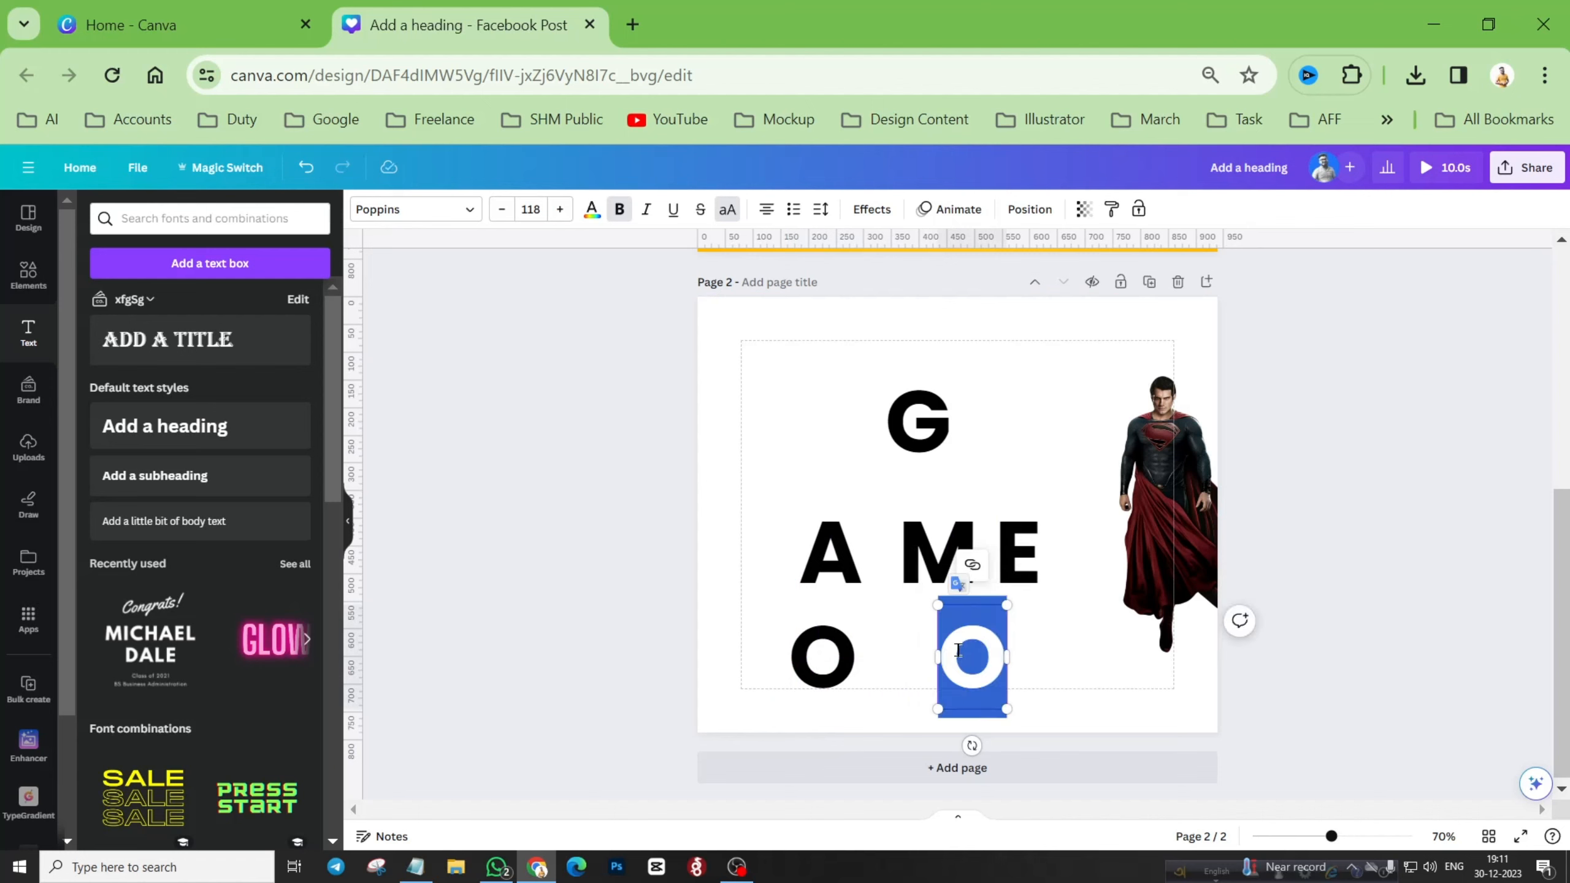
{"action": "type", "text": "N"}
{"action": "left_click", "coordinate": [1052, 660]}
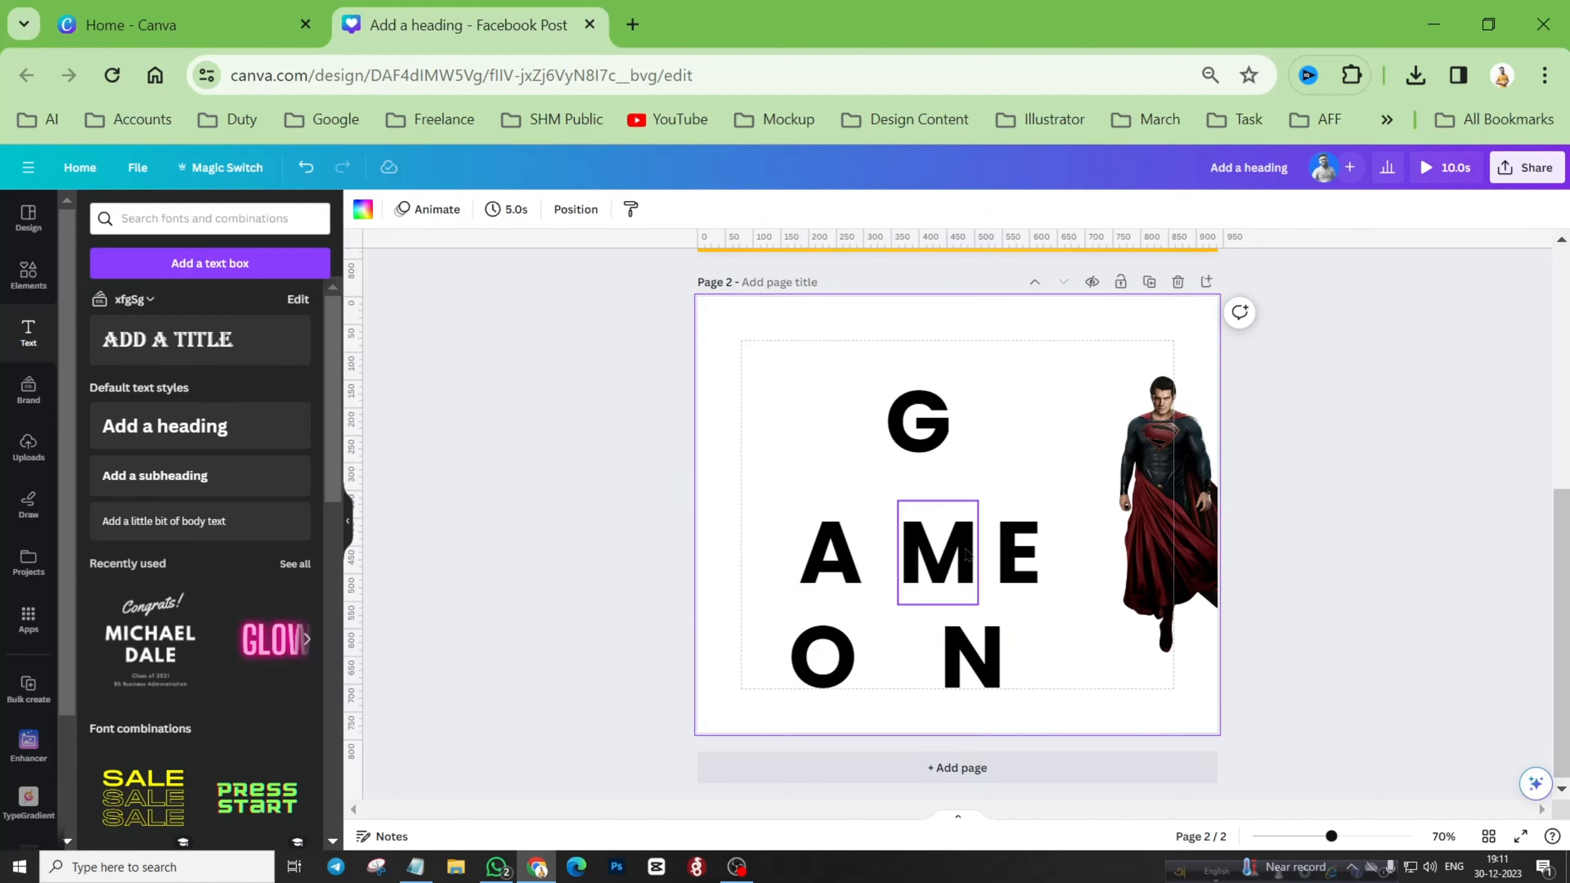
Step: Stack the letters tightly in a central column reading G, A, ME, O, N from the page's upper margin downward
{"action": "left_click_drag", "start_coordinate": [929, 454], "coordinate": [955, 403]}
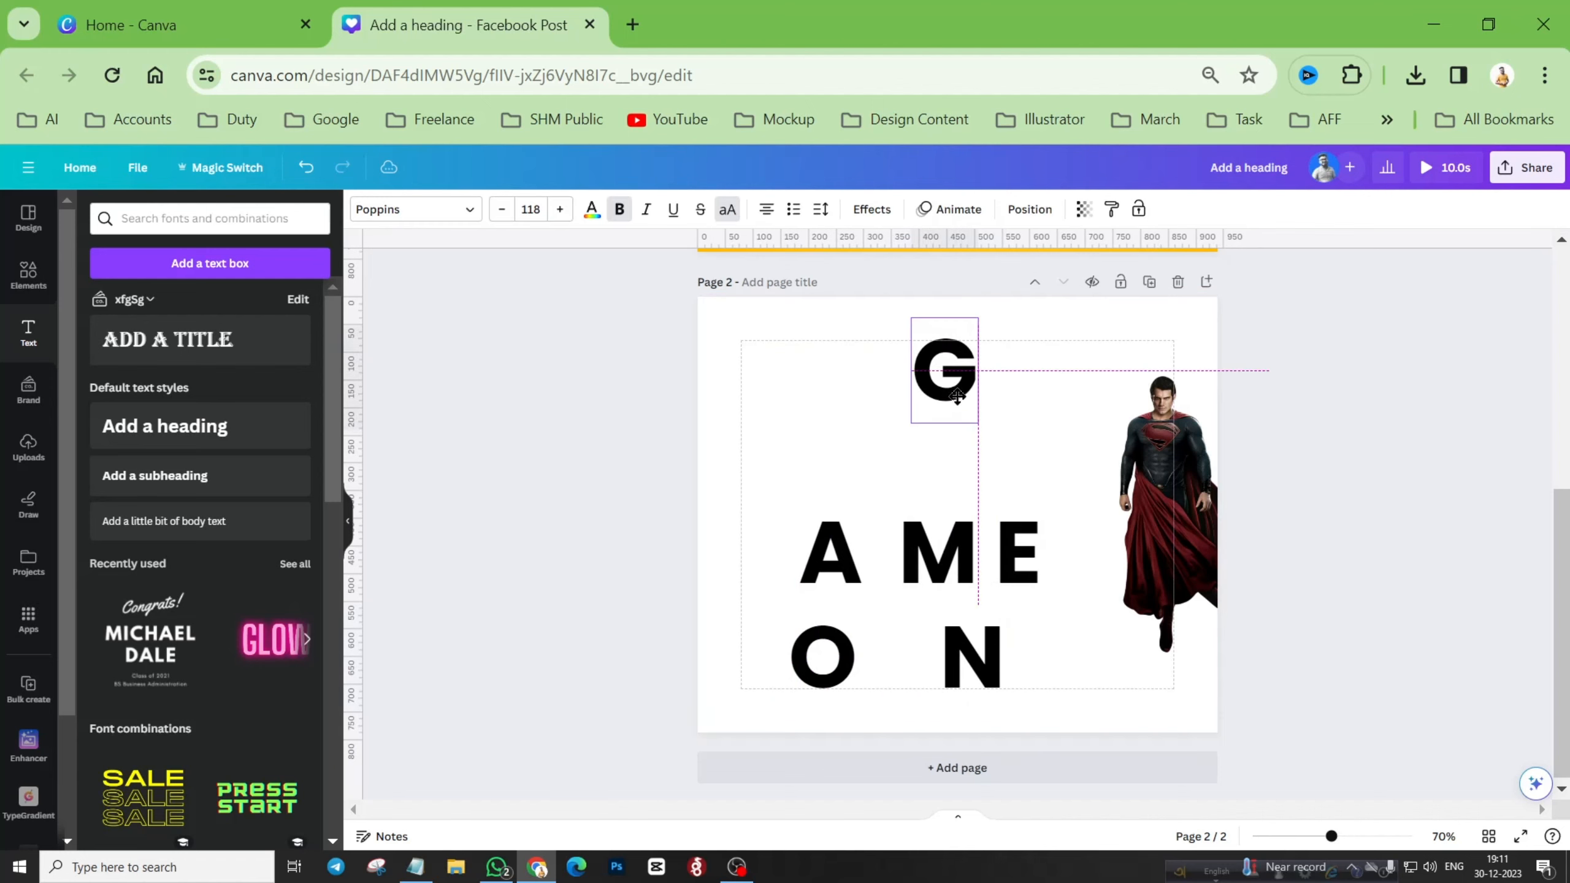
{"action": "left_click_drag", "start_coordinate": [851, 584], "coordinate": [965, 459]}
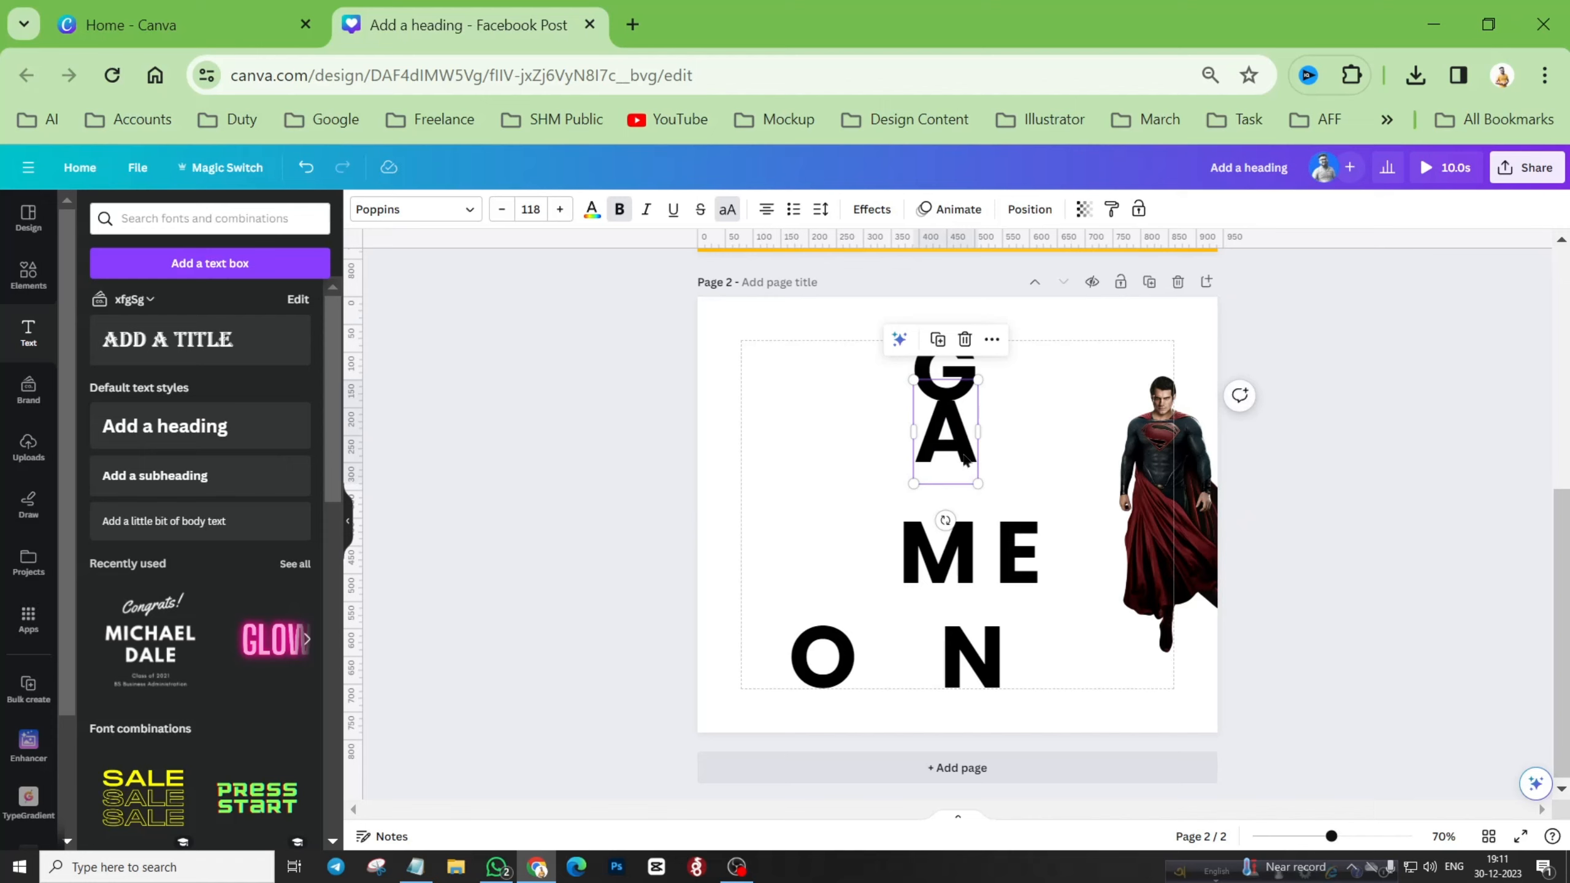
{"action": "left_click_drag", "start_coordinate": [964, 569], "coordinate": [966, 501]}
{"action": "left_click", "coordinate": [889, 572]}
{"action": "left_click_drag", "start_coordinate": [845, 638], "coordinate": [968, 541]}
{"action": "left_click_drag", "start_coordinate": [973, 643], "coordinate": [949, 611]}
{"action": "left_click", "coordinate": [1034, 607]}
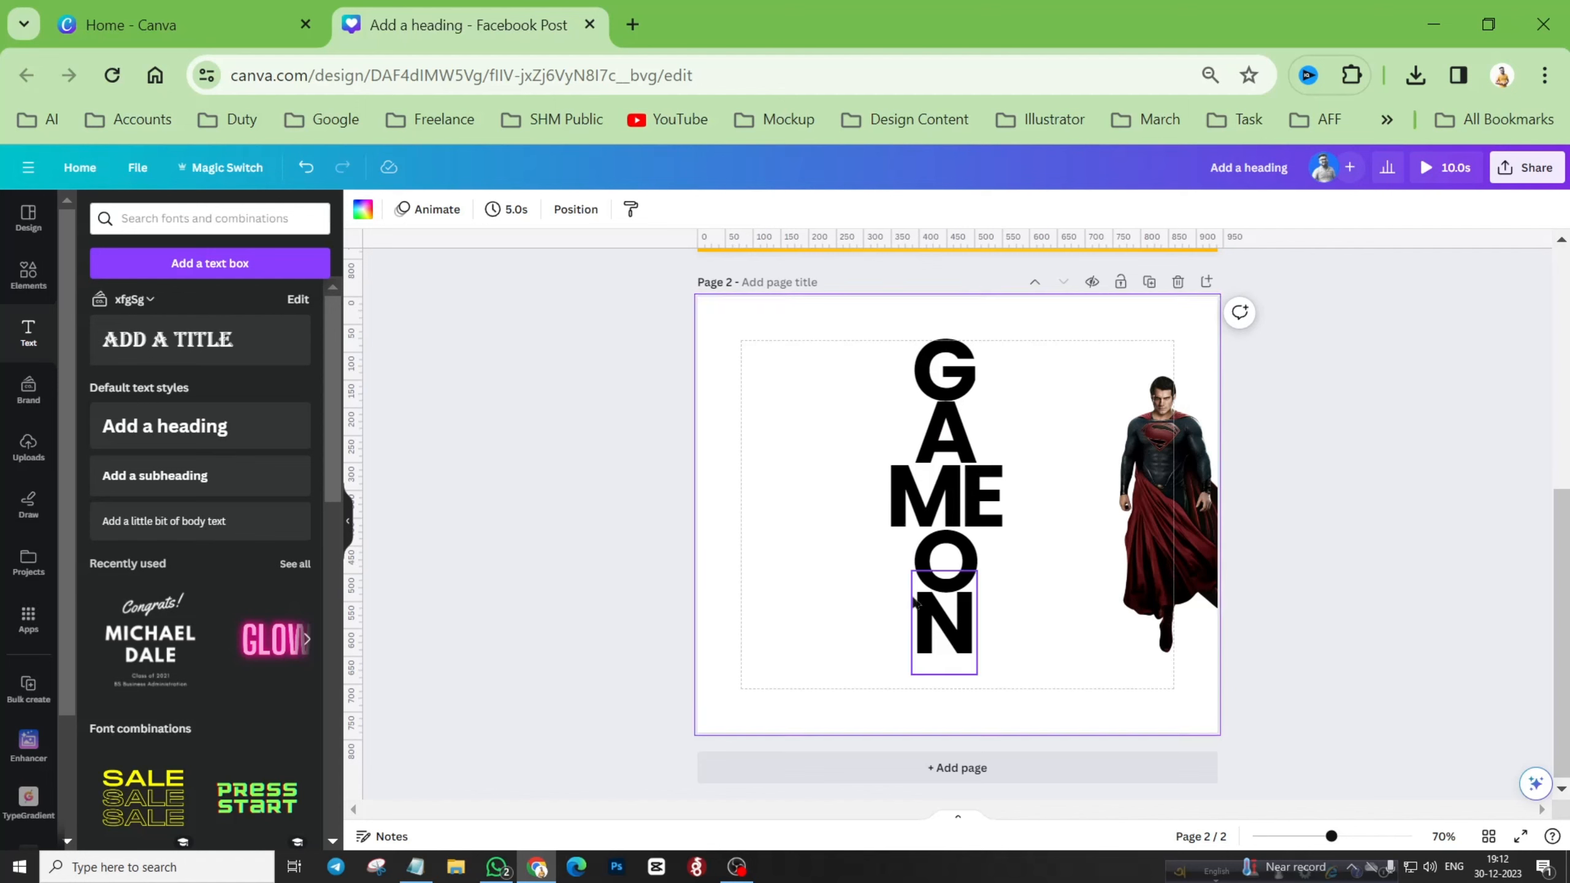
{"action": "left_click_drag", "start_coordinate": [888, 575], "coordinate": [925, 632]}
{"action": "left_click", "coordinate": [1037, 631]}
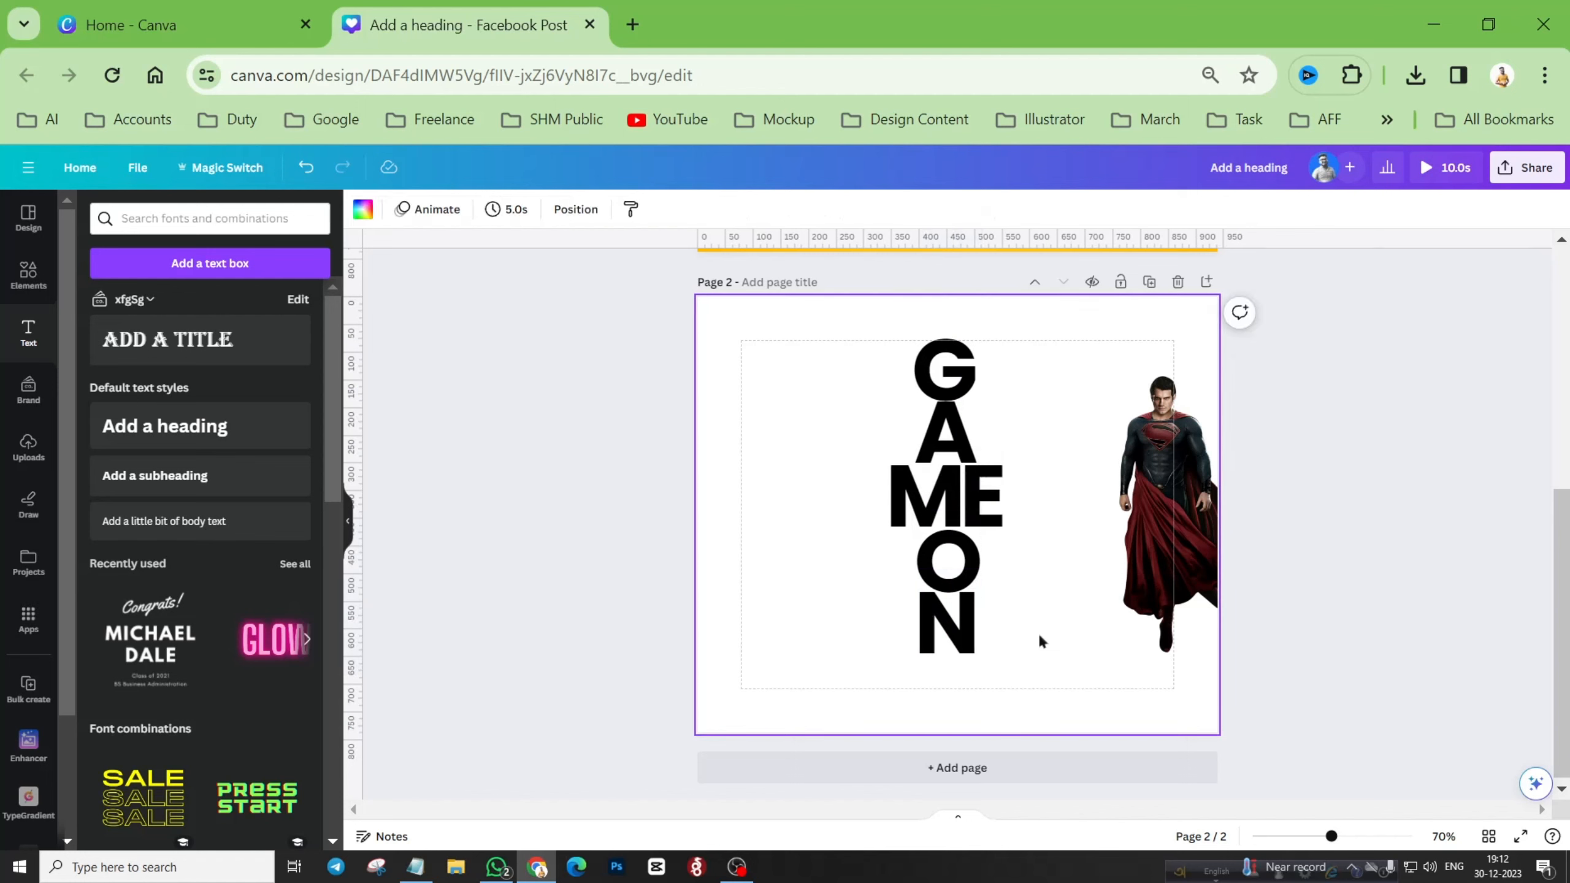
Step: Set the Poppins weight of all the stacked letters to ExtraBold
{"action": "left_click_drag", "start_coordinate": [1040, 653], "coordinate": [871, 347]}
{"action": "left_click", "coordinate": [415, 210]}
{"action": "left_click", "coordinate": [79, 370]}
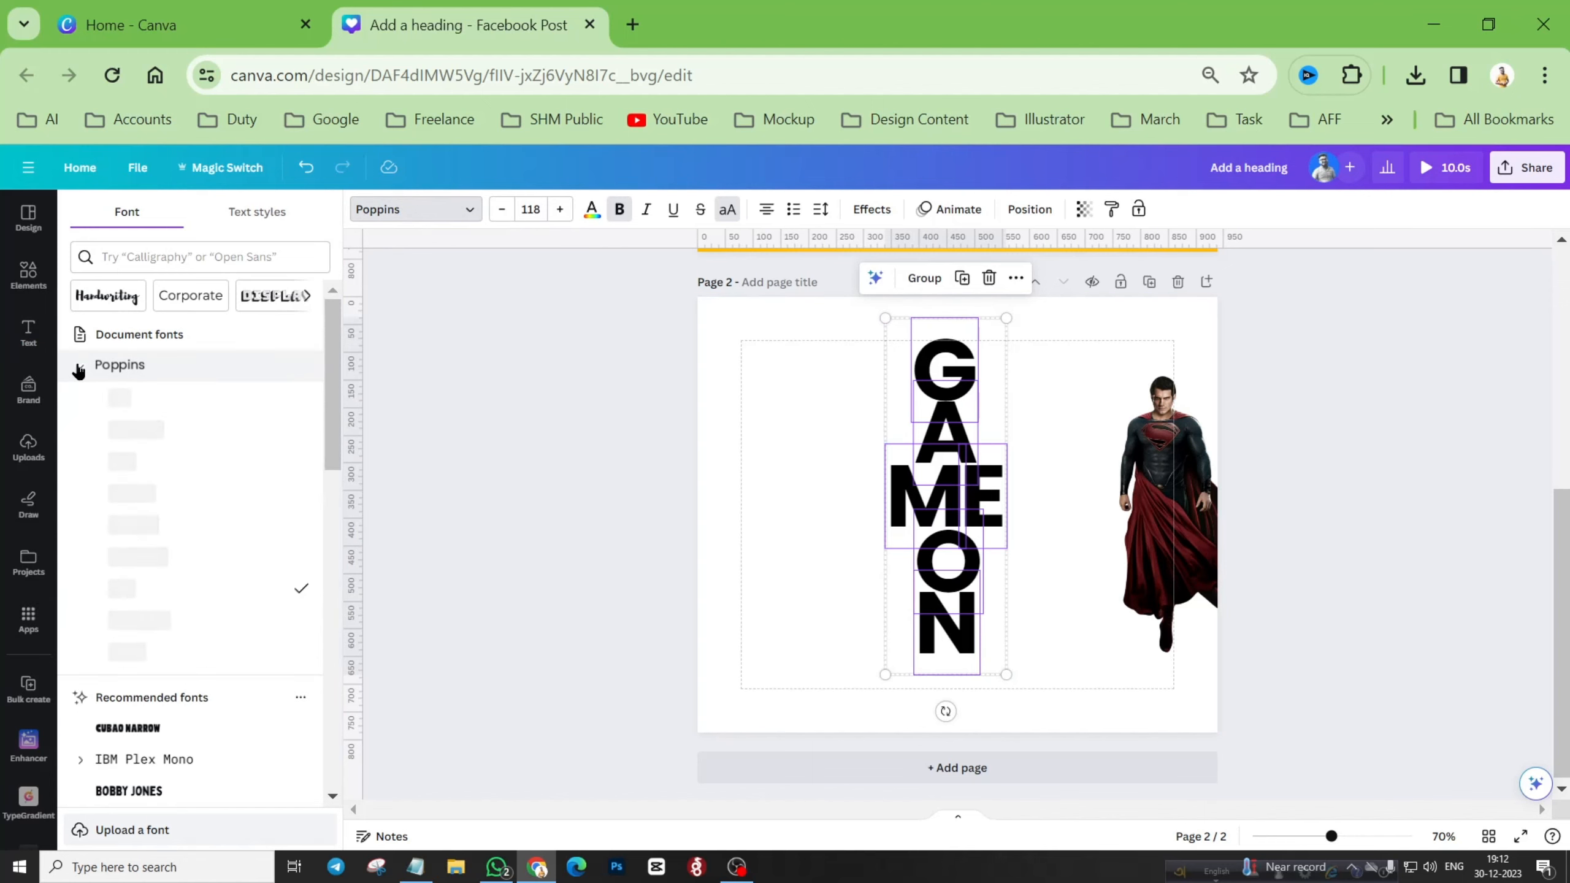
{"action": "left_click", "coordinate": [192, 619]}
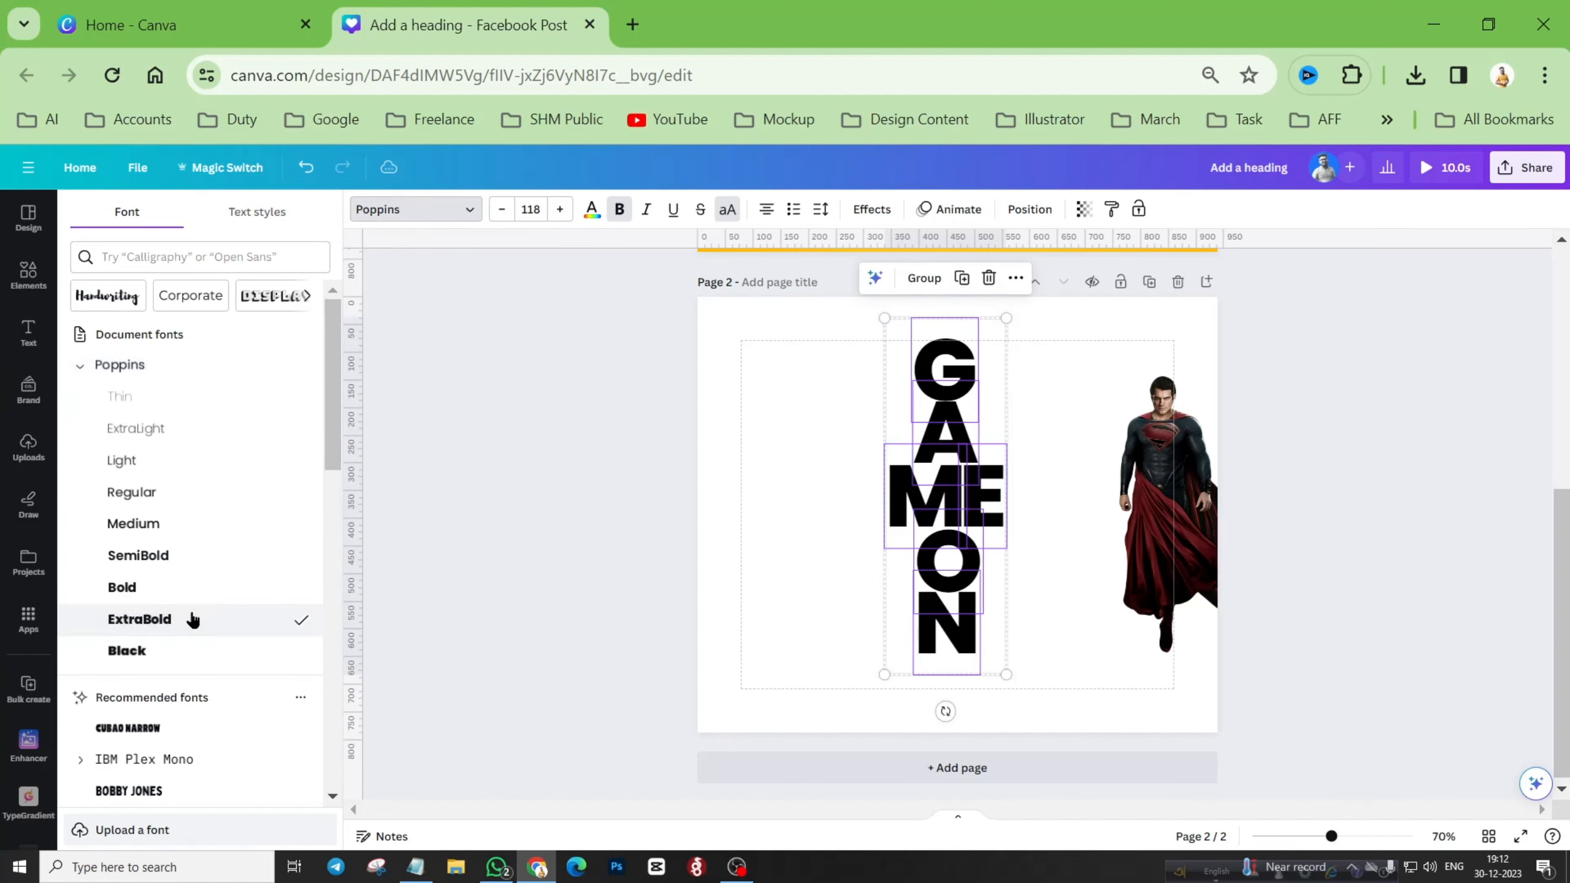
{"action": "left_click", "coordinate": [186, 664]}
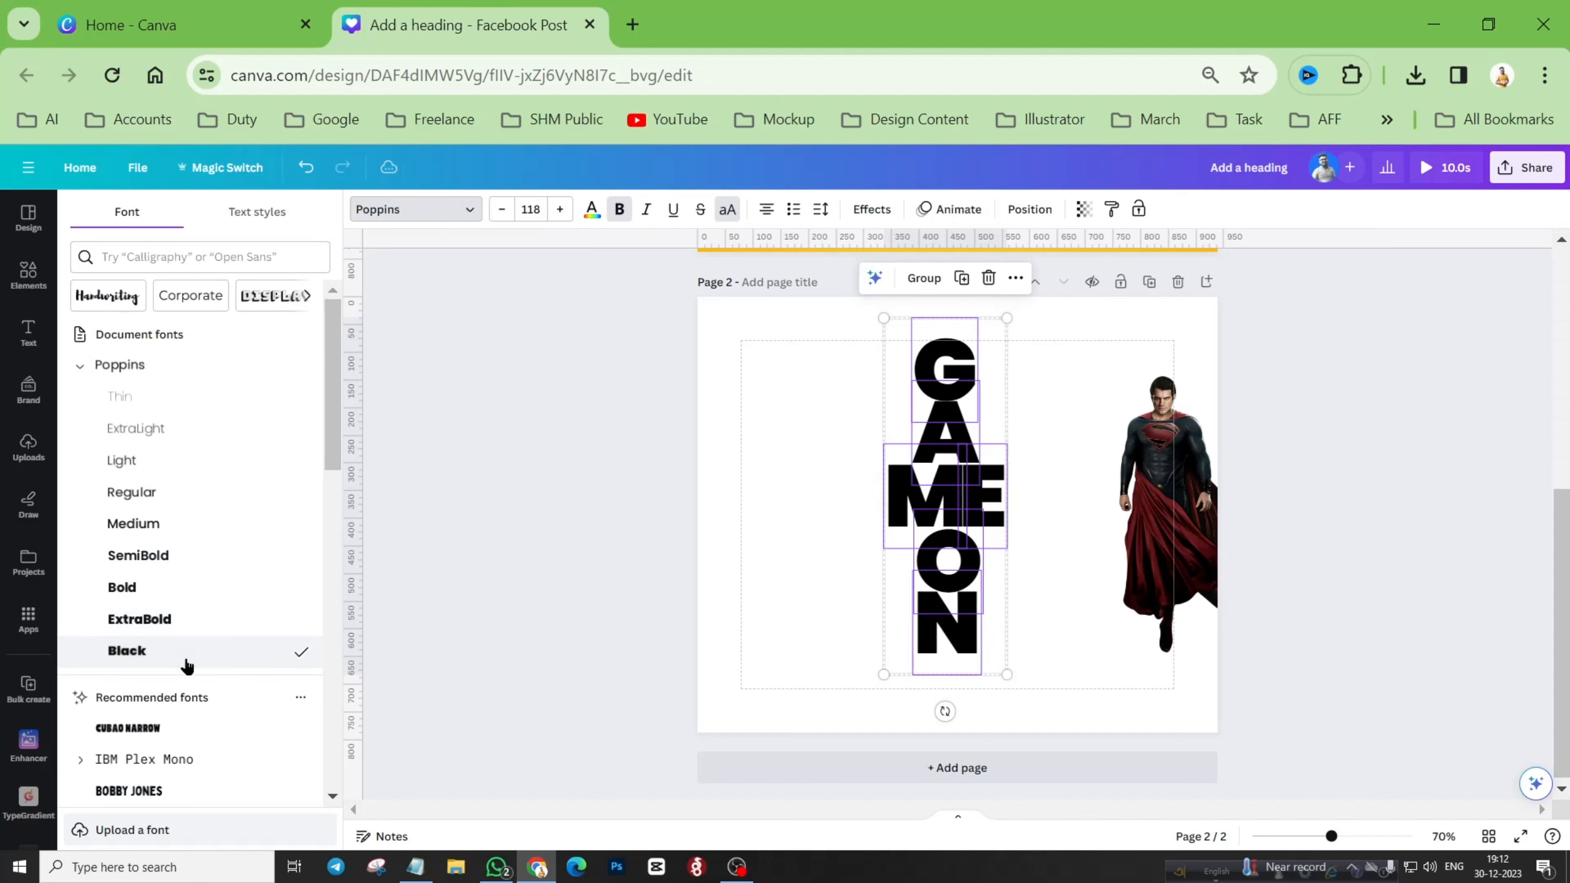
{"action": "left_click", "coordinate": [183, 623]}
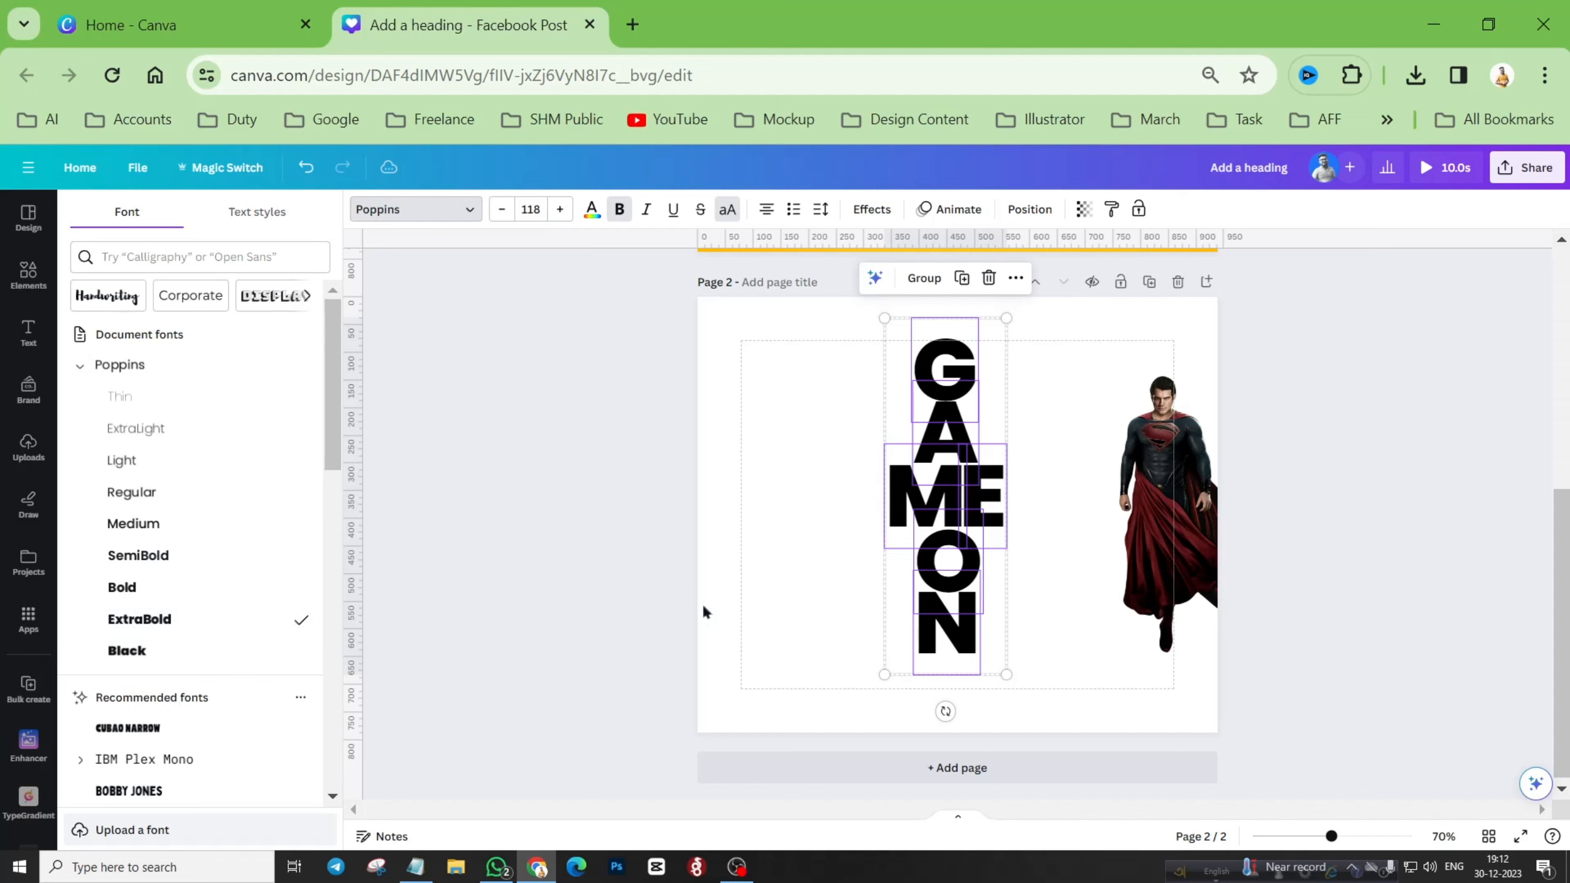
{"action": "left_click", "coordinate": [1071, 627]}
{"action": "left_click_drag", "start_coordinate": [846, 321], "coordinate": [1038, 674]}
{"action": "left_click", "coordinate": [1080, 525]}
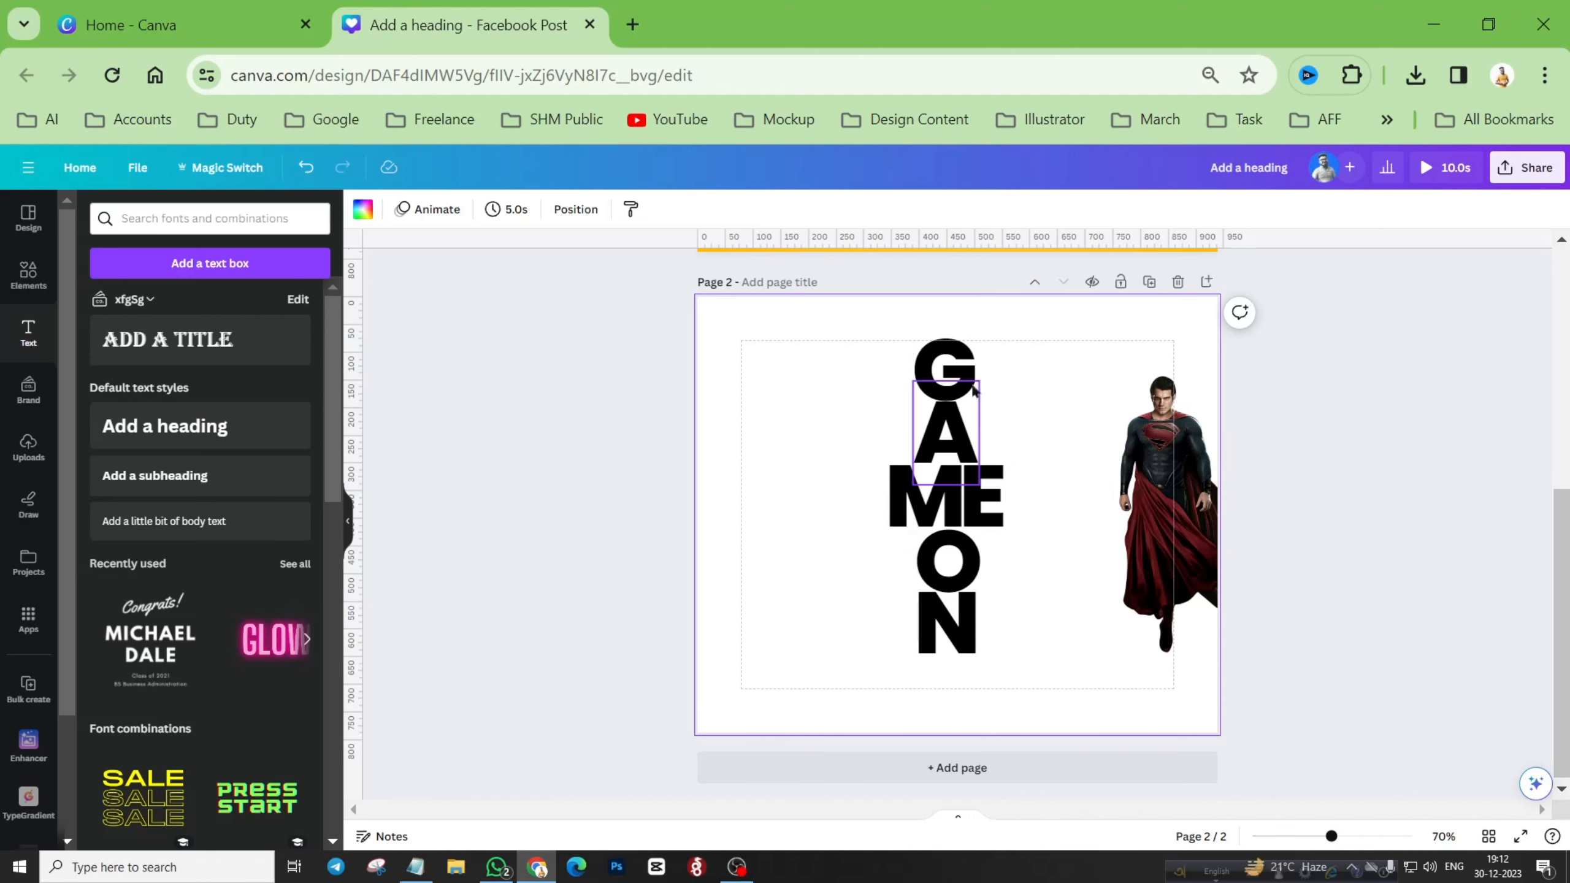
Step: Nudge the ME pair and the O and N slightly upward to close the gaps between the stacked rows
{"action": "scroll", "coordinate": [951, 454], "scroll_direction": "up", "scroll_amount": 3}
{"action": "scroll", "coordinate": [951, 455], "scroll_direction": "up", "scroll_amount": 2}
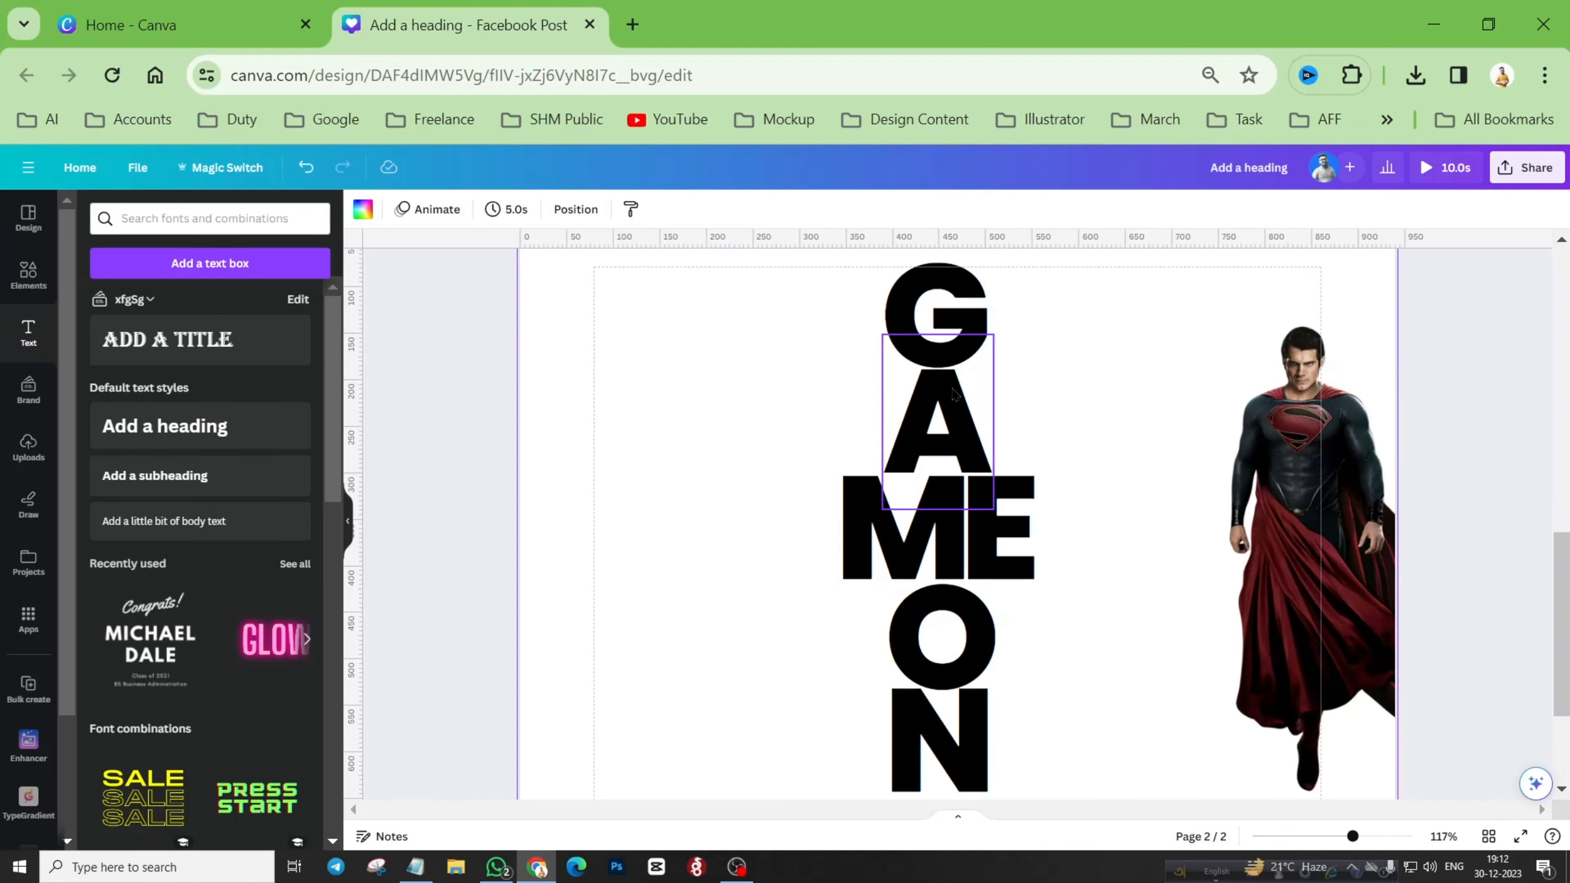
{"action": "left_click_drag", "start_coordinate": [1084, 530], "coordinate": [927, 531]}
{"action": "key", "text": "Up"}
{"action": "left_click_drag", "start_coordinate": [810, 649], "coordinate": [1127, 736]}
{"action": "key", "text": "Up"}
{"action": "key", "text": "Up"}
{"action": "key", "text": "Up"}
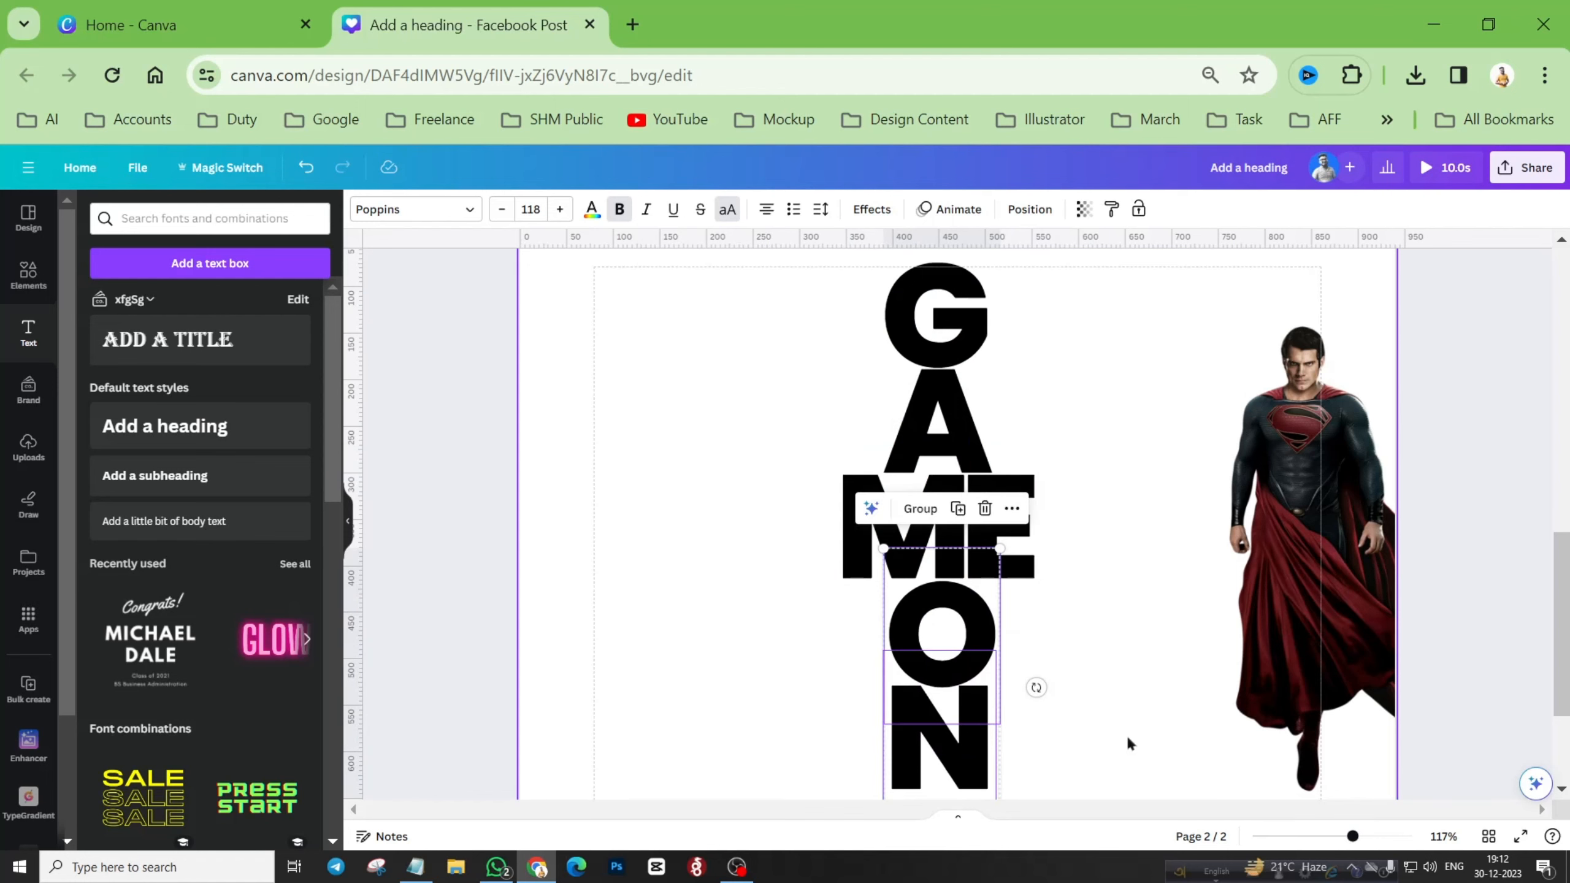
Step: Duplicate the whole GAME ON letter stack and place the copy to the left of the original
{"action": "scroll", "coordinate": [1101, 615], "scroll_direction": "down", "scroll_amount": 5}
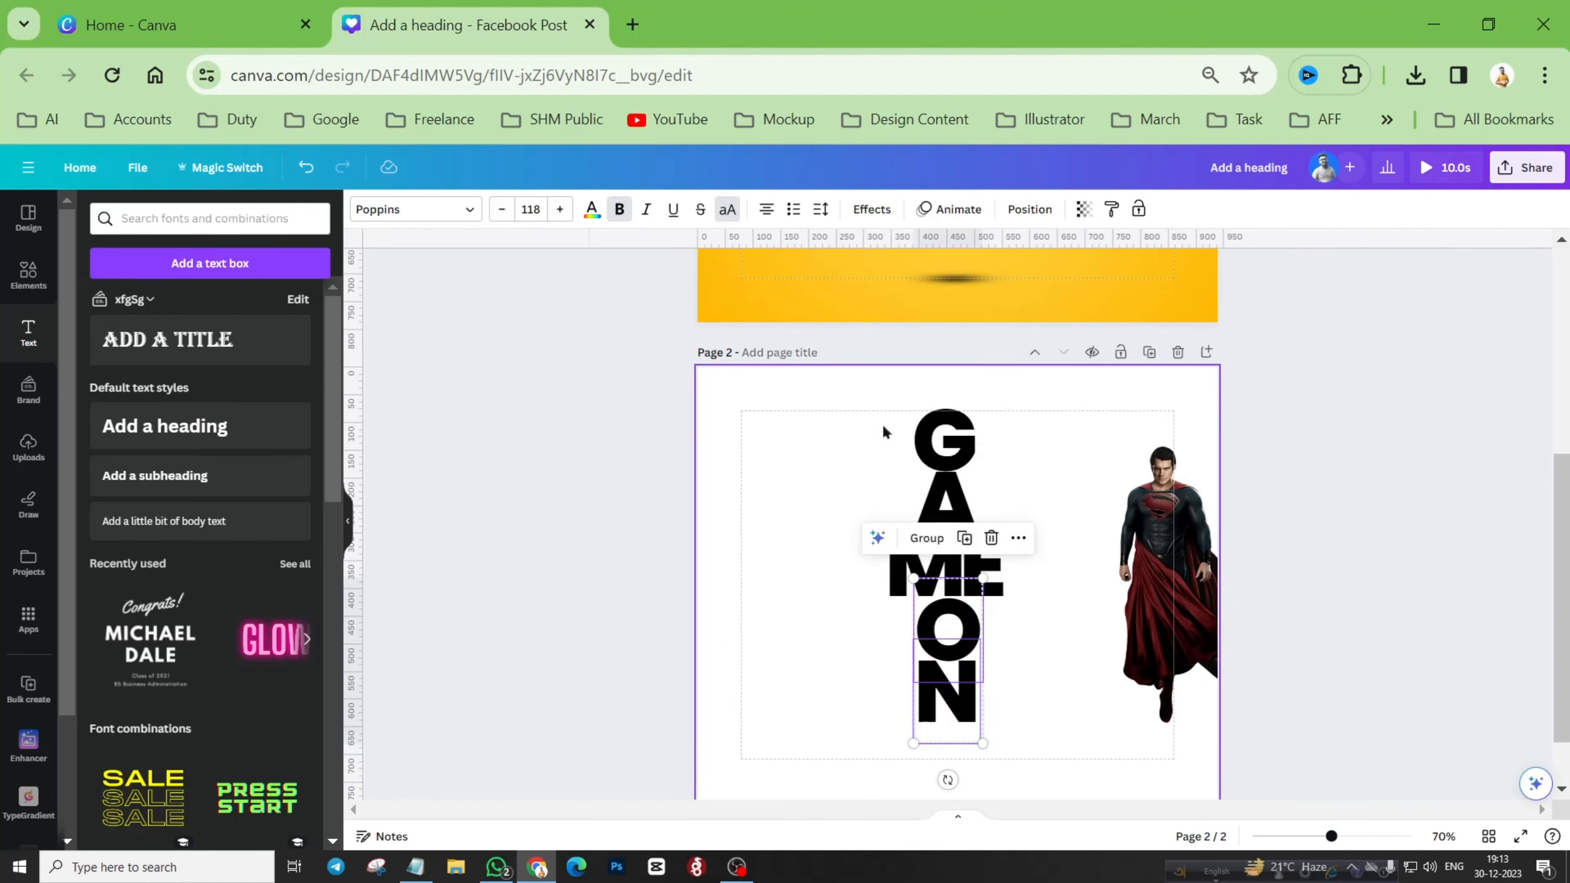
{"action": "left_click_drag", "start_coordinate": [881, 422], "coordinate": [976, 698]}
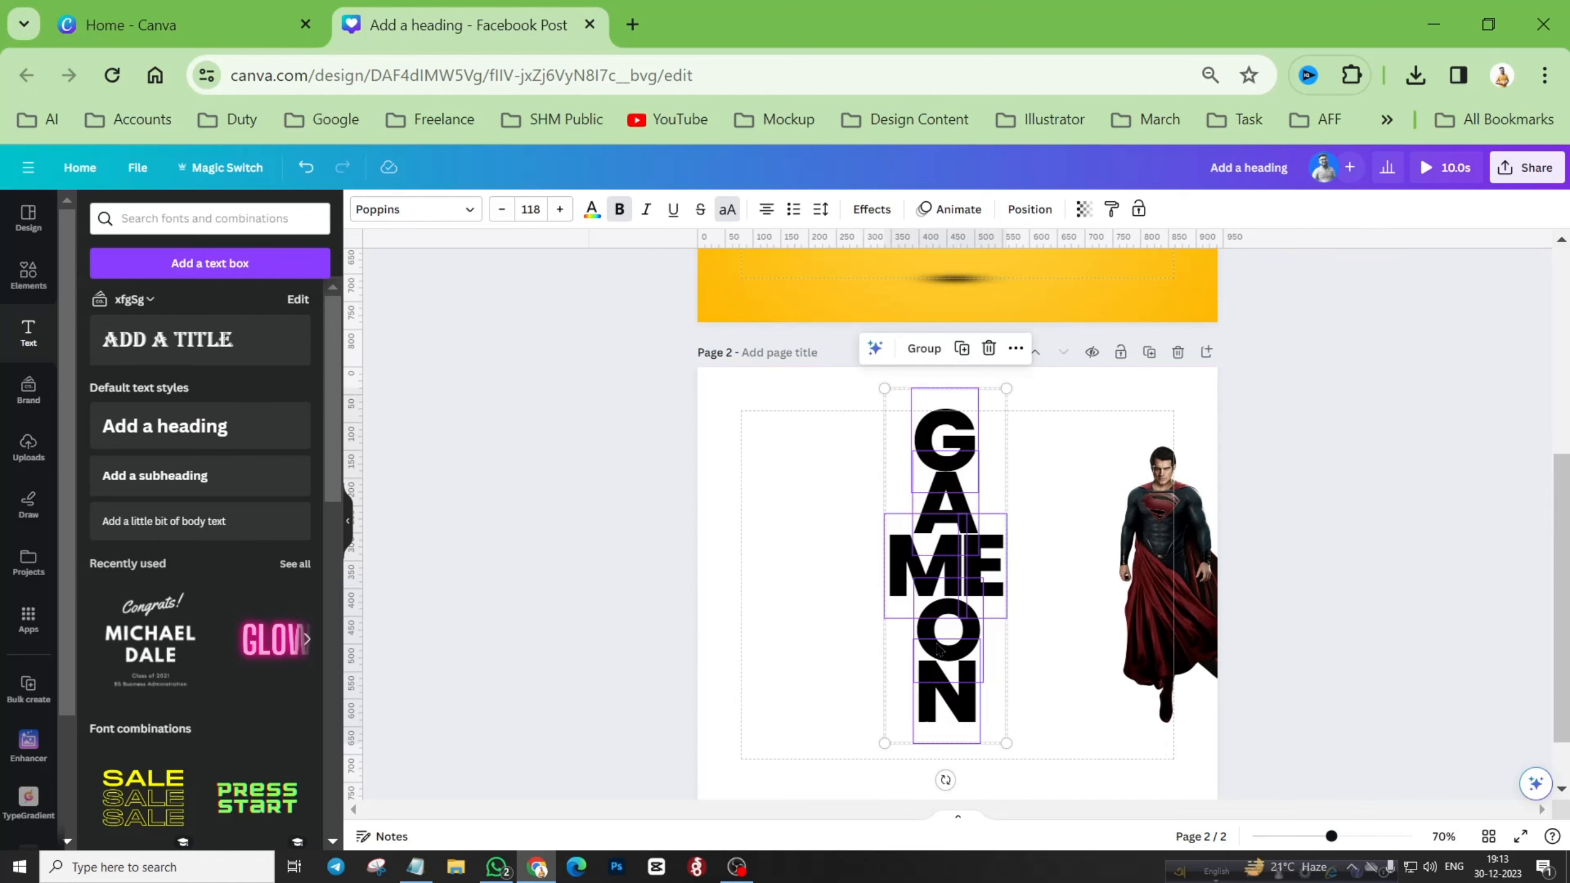
{"action": "left_click", "coordinate": [961, 349]}
{"action": "left_click_drag", "start_coordinate": [973, 550], "coordinate": [825, 543]}
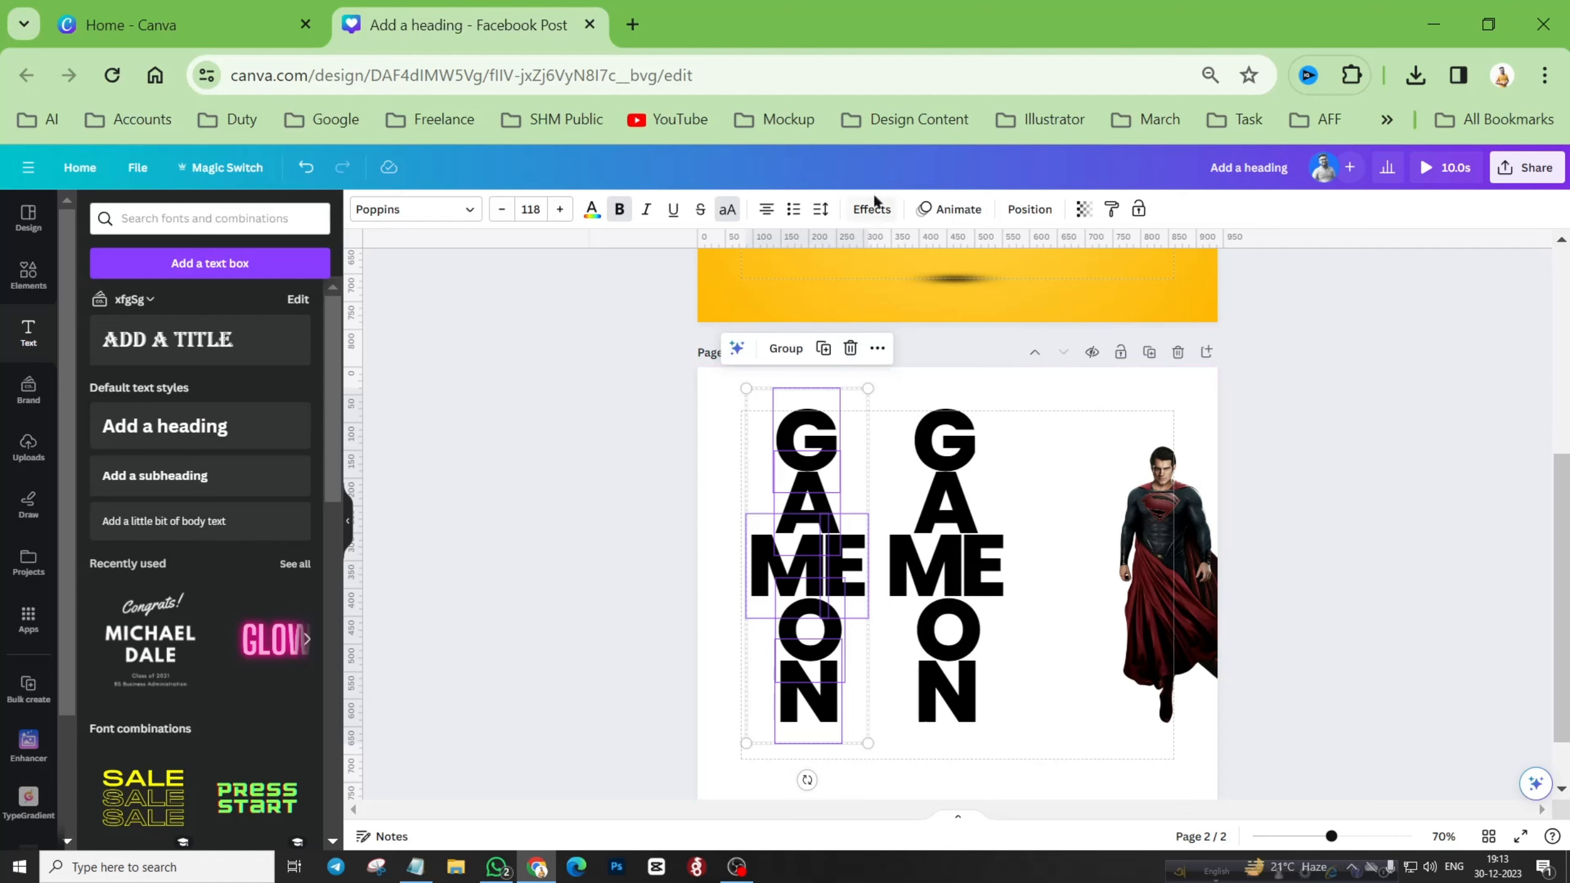
Step: Apply the Hollow text effect to the copied letter stack with a thickness of 4
{"action": "left_click", "coordinate": [871, 210]}
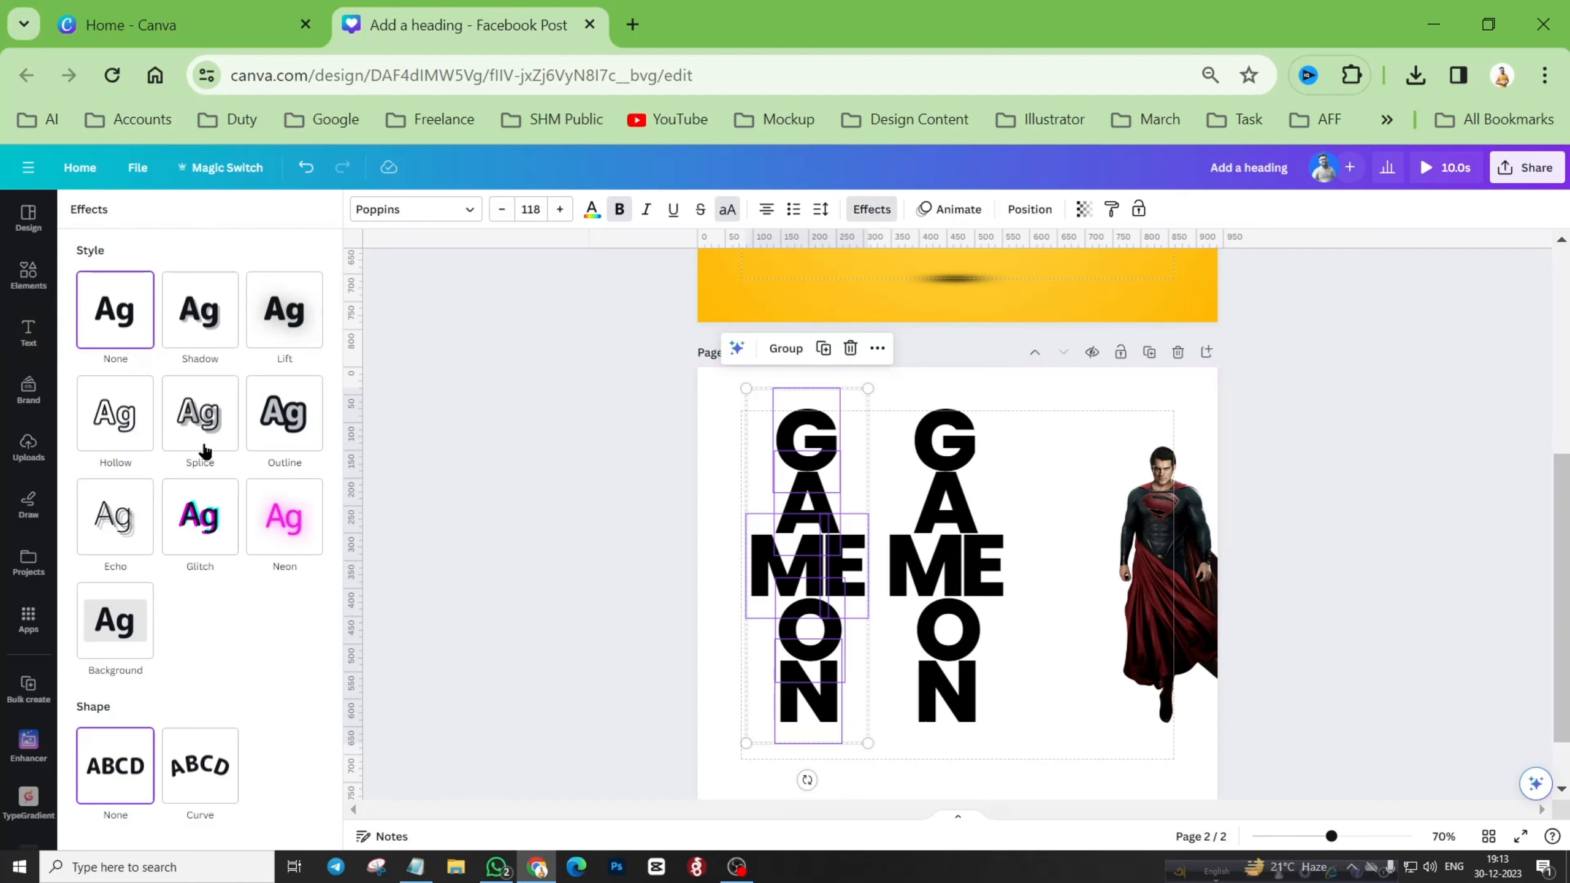
{"action": "left_click", "coordinate": [110, 426]}
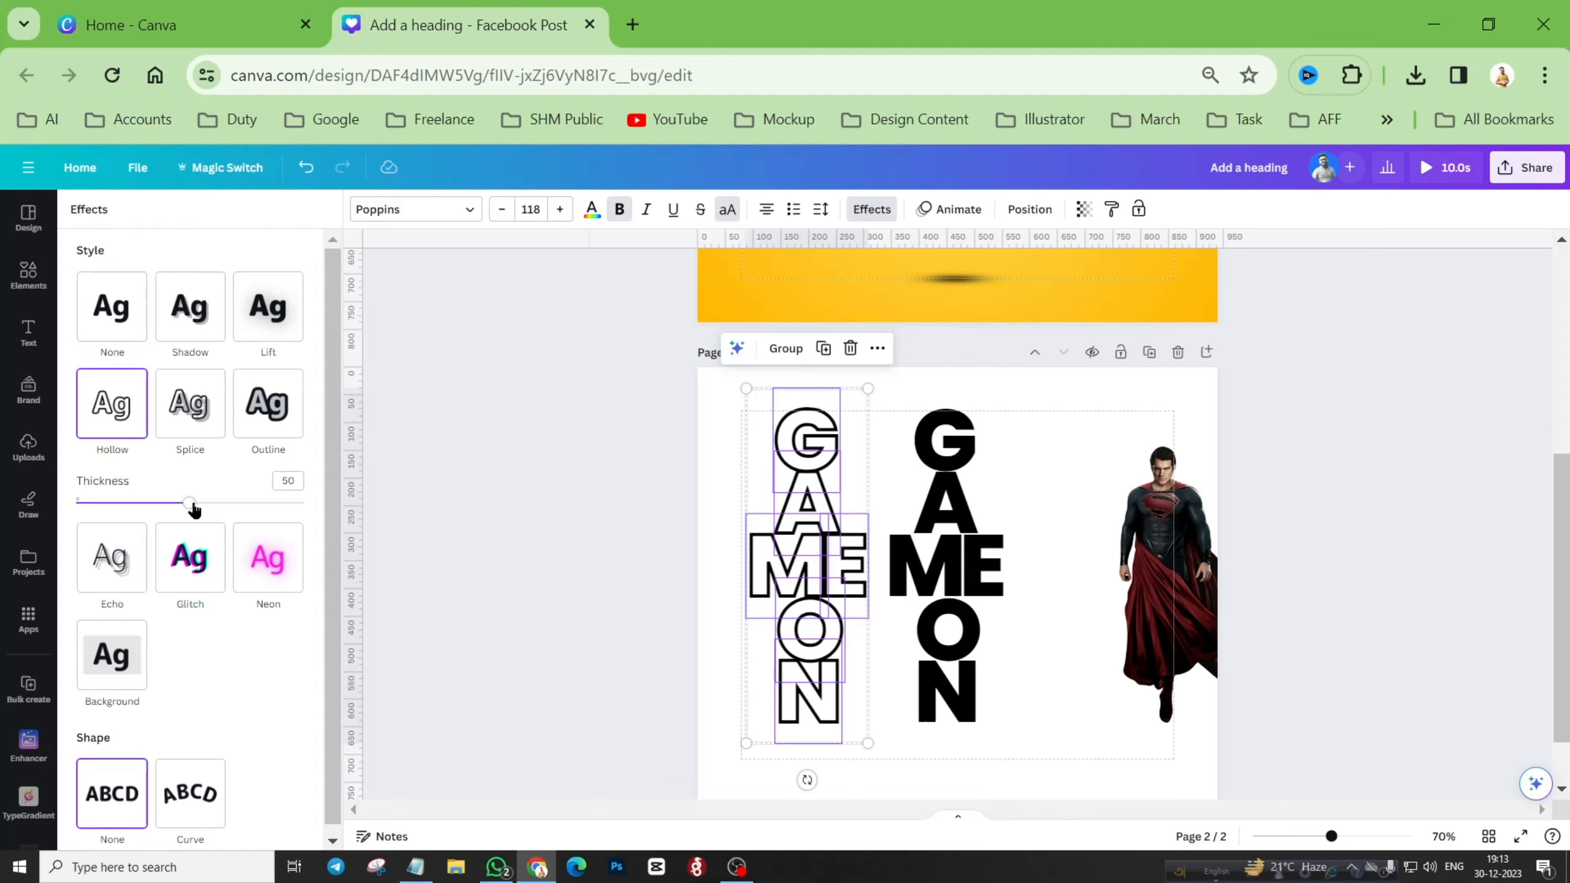
{"action": "left_click_drag", "start_coordinate": [189, 502], "coordinate": [84, 505]}
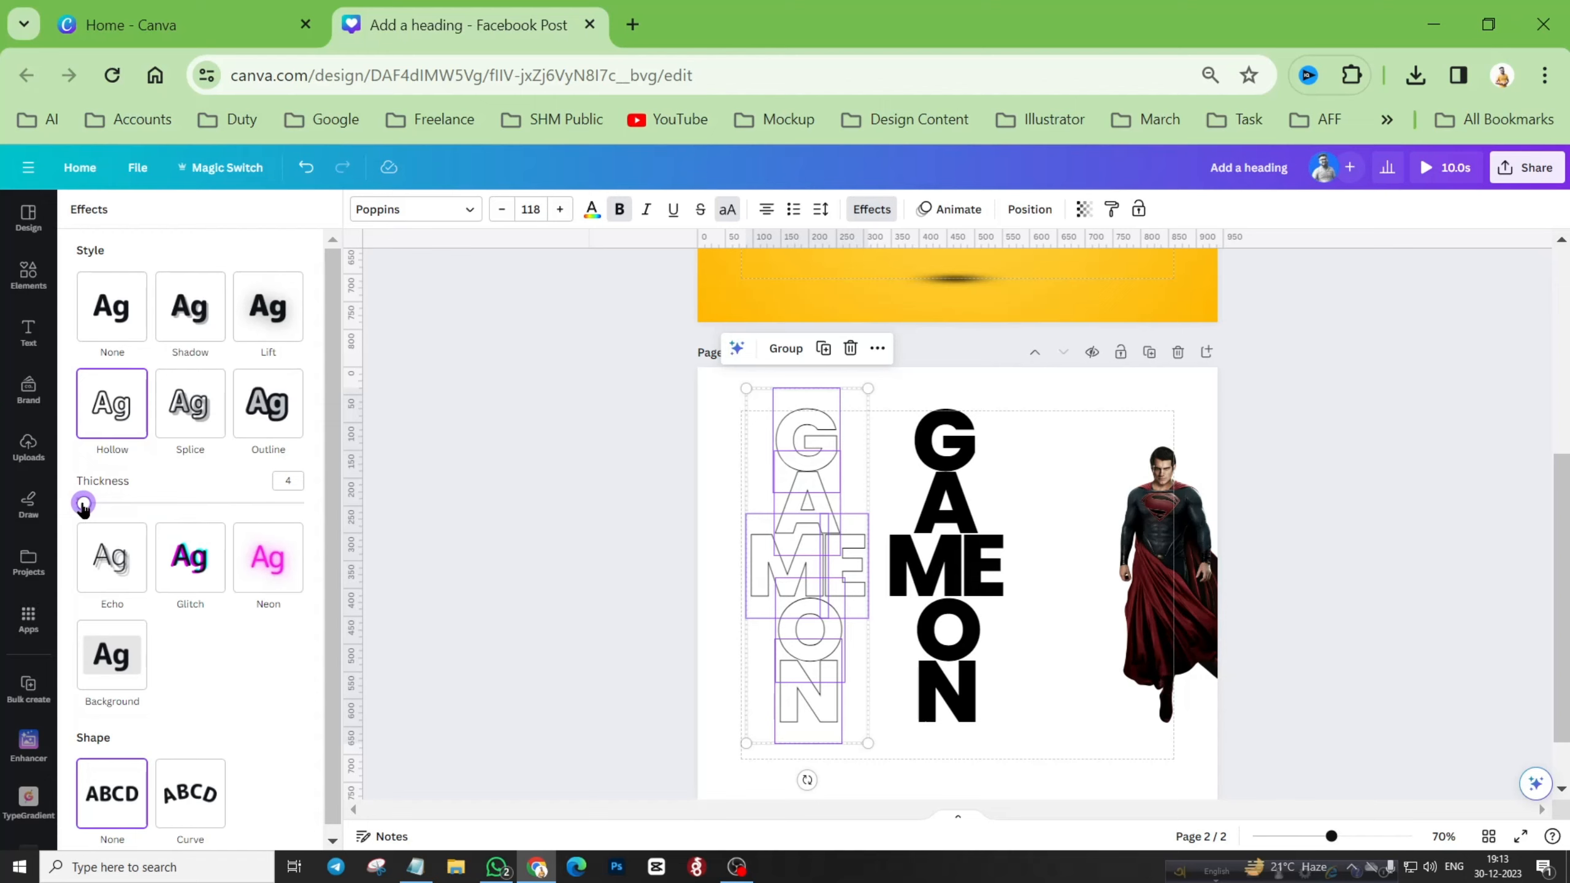
Step: Group the hollow letters and the solid letters separately, and place the hollow group close beside the solid one
{"action": "left_click", "coordinate": [785, 350]}
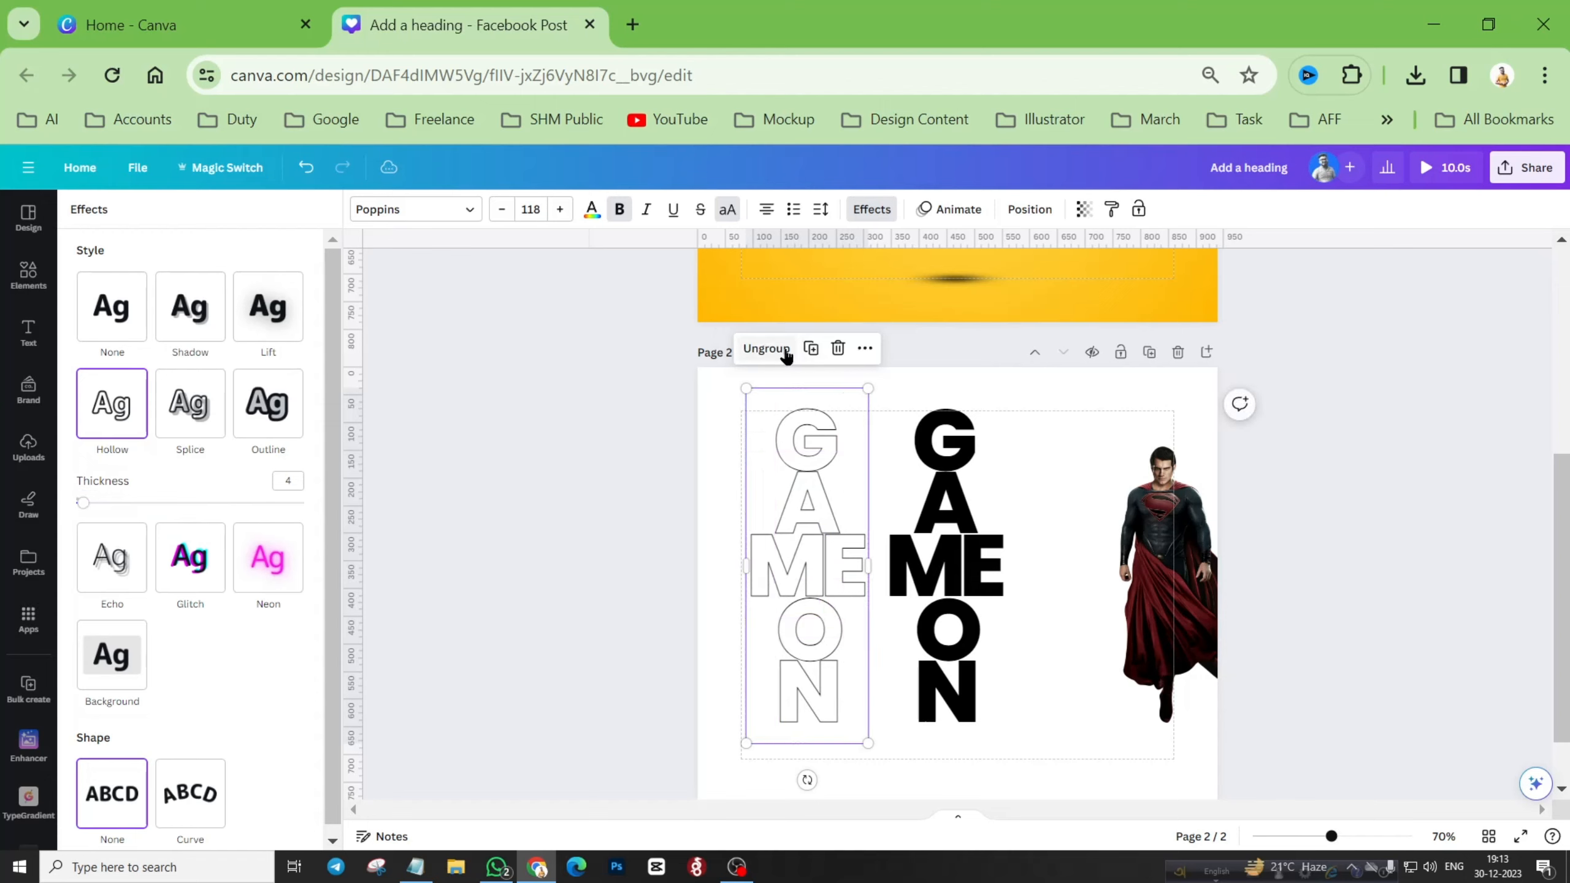
{"action": "left_click_drag", "start_coordinate": [827, 549], "coordinate": [812, 552]}
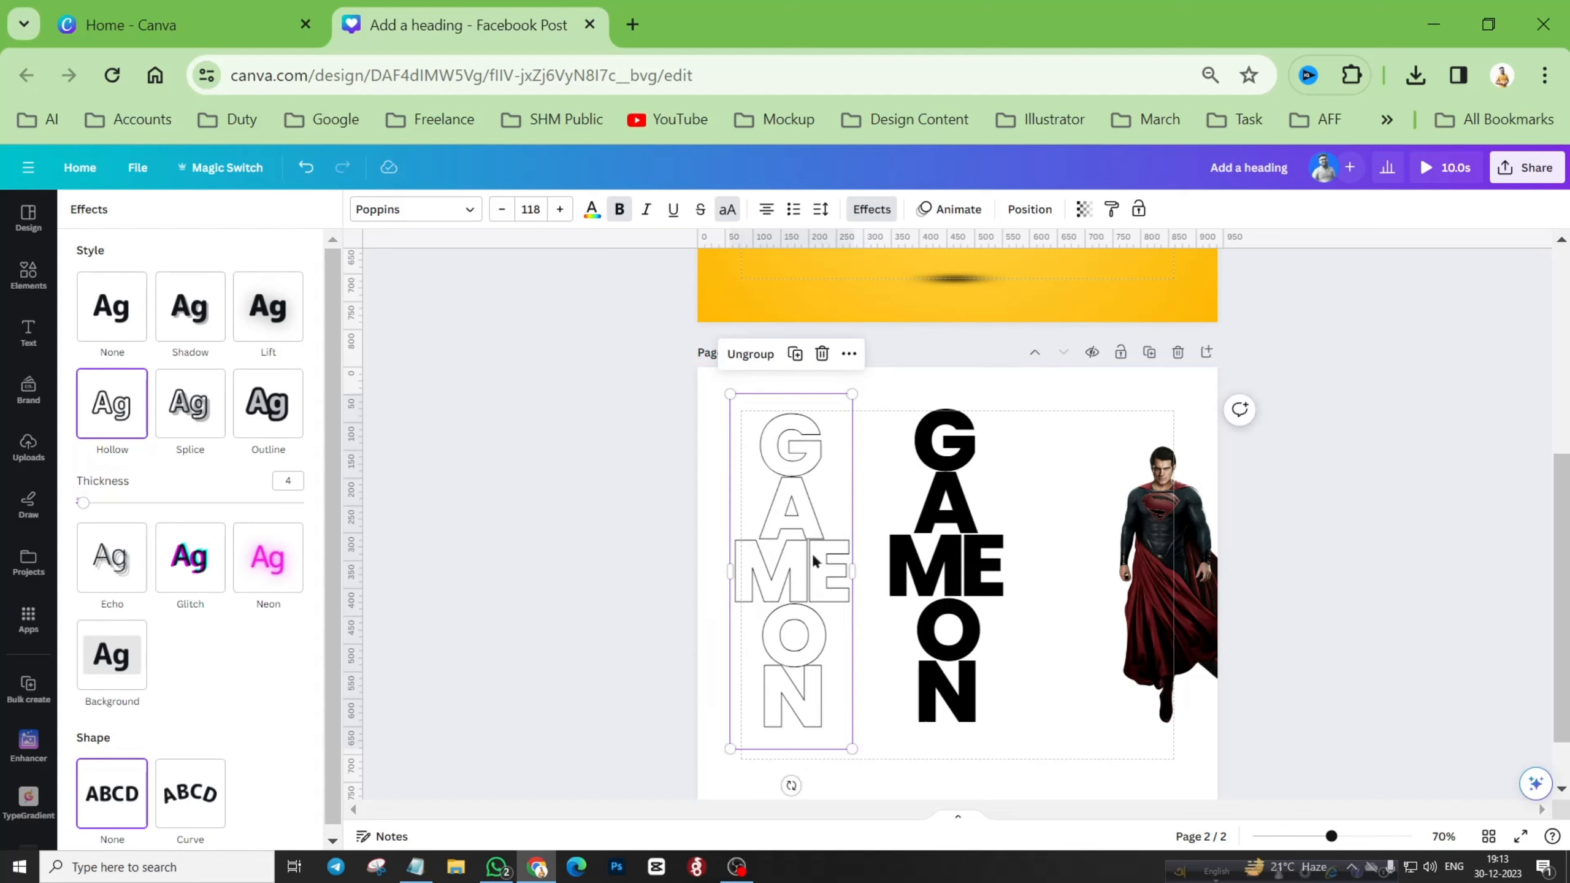
{"action": "left_click_drag", "start_coordinate": [1089, 423], "coordinate": [891, 691]}
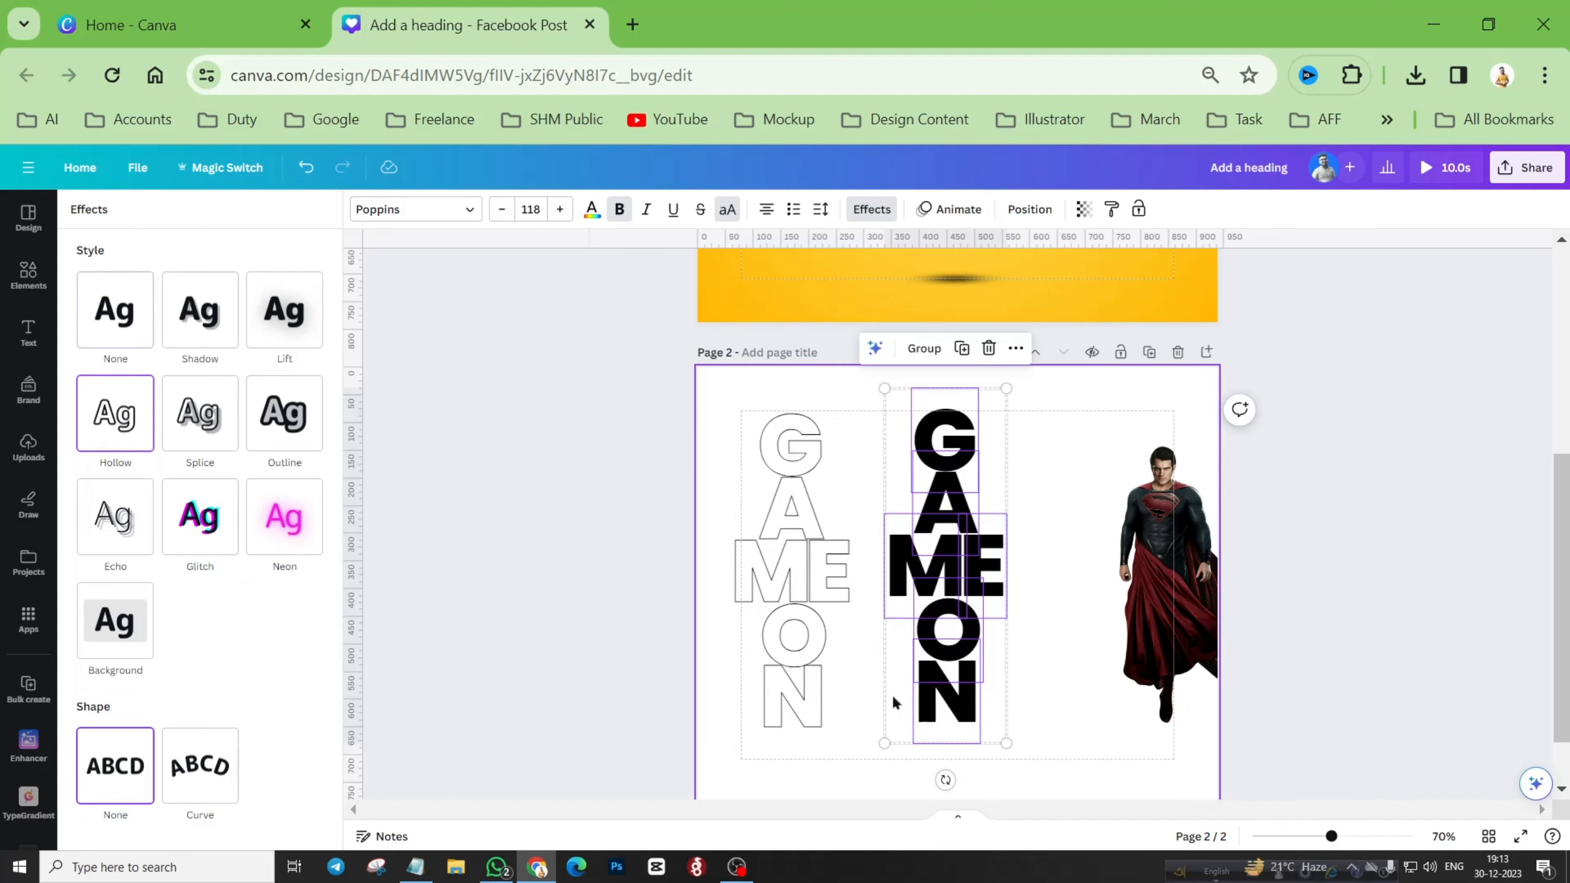
{"action": "left_click", "coordinate": [924, 348]}
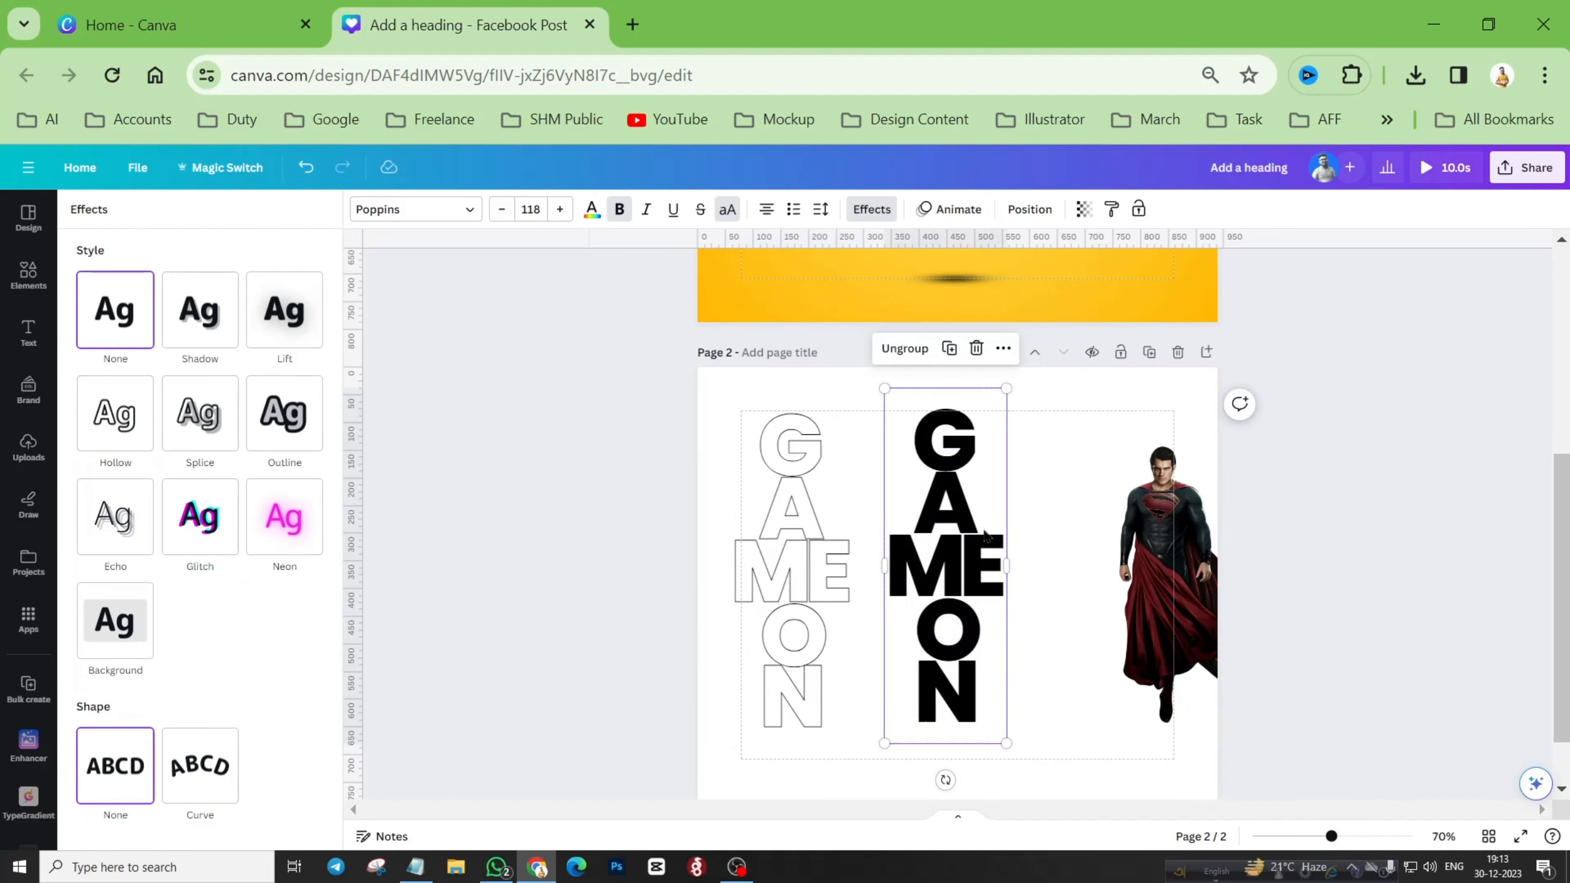
{"action": "left_click_drag", "start_coordinate": [761, 587], "coordinate": [792, 588]}
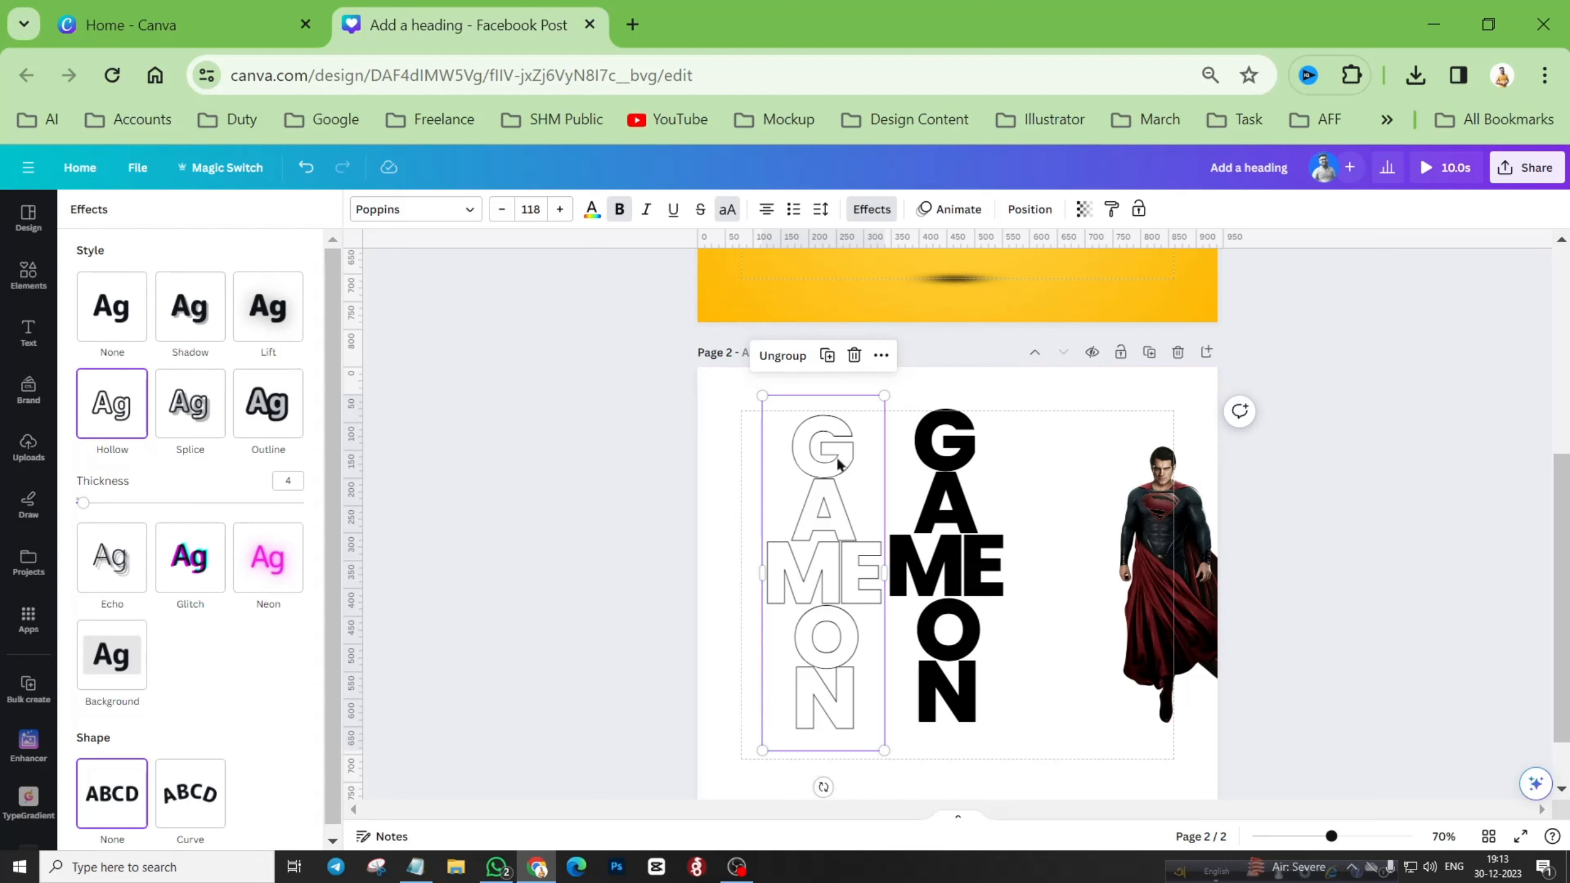
Step: Give the page 2 background a gradient fill in the radial style
{"action": "left_click", "coordinate": [1058, 465]}
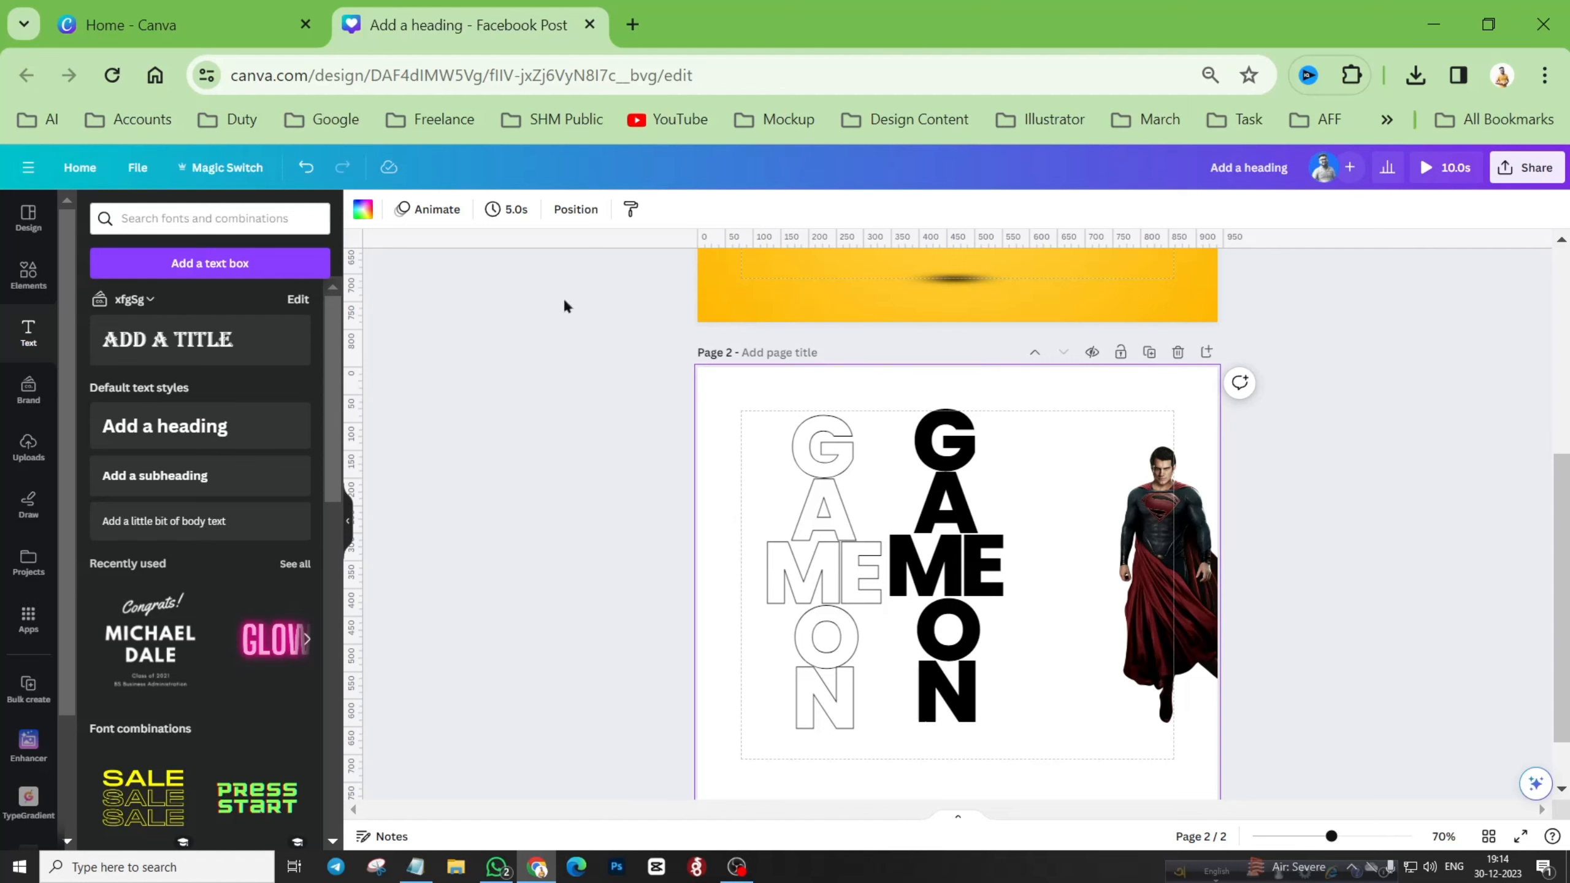
{"action": "left_click", "coordinate": [366, 212]}
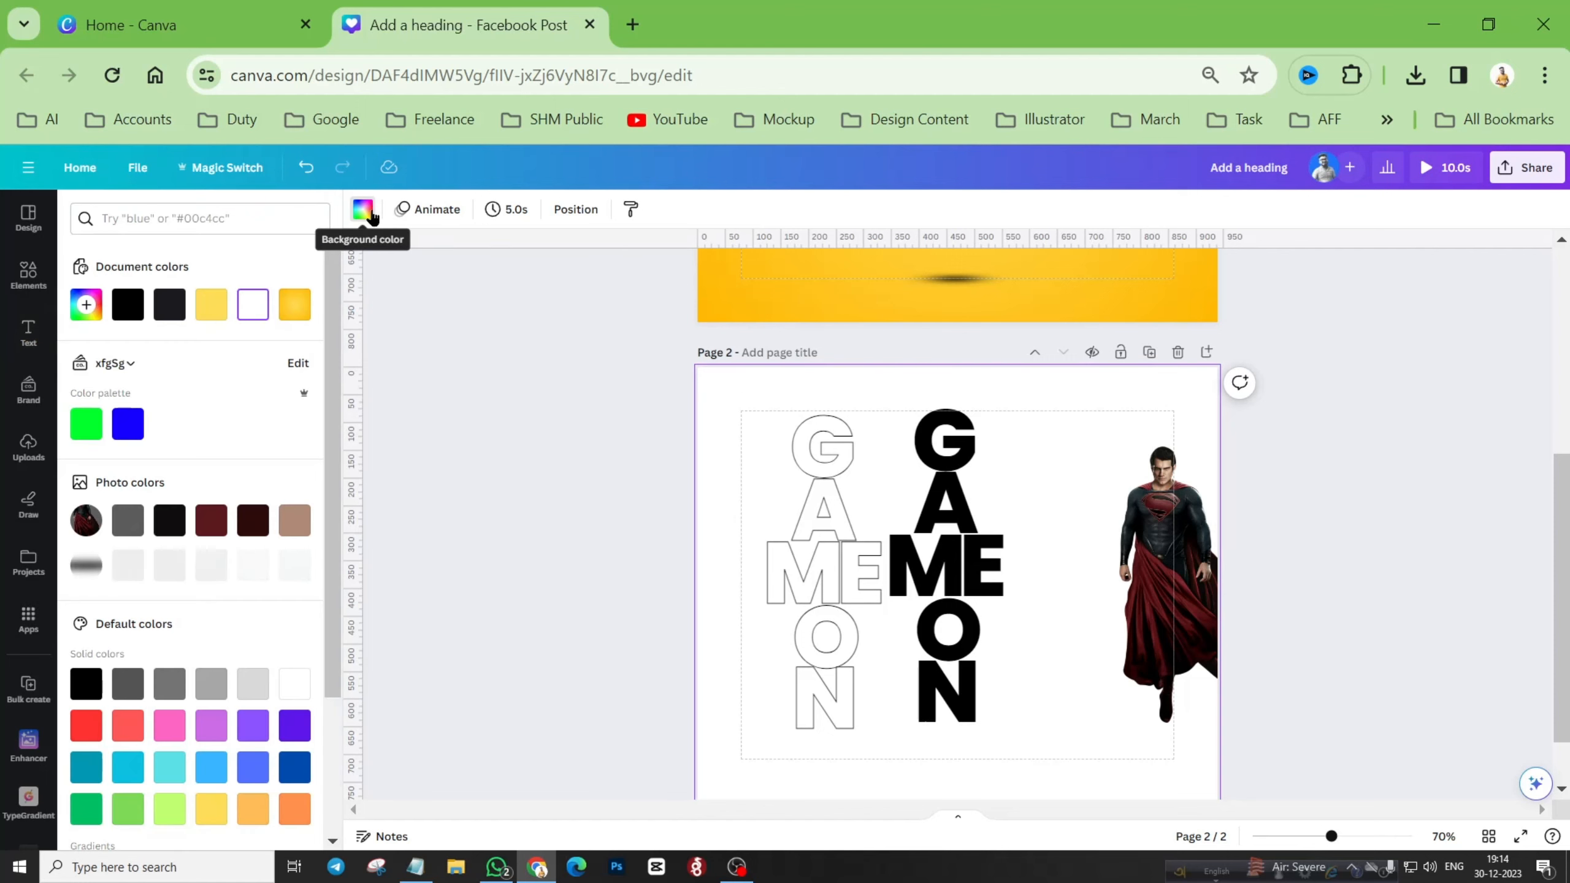
{"action": "left_click", "coordinate": [86, 304]}
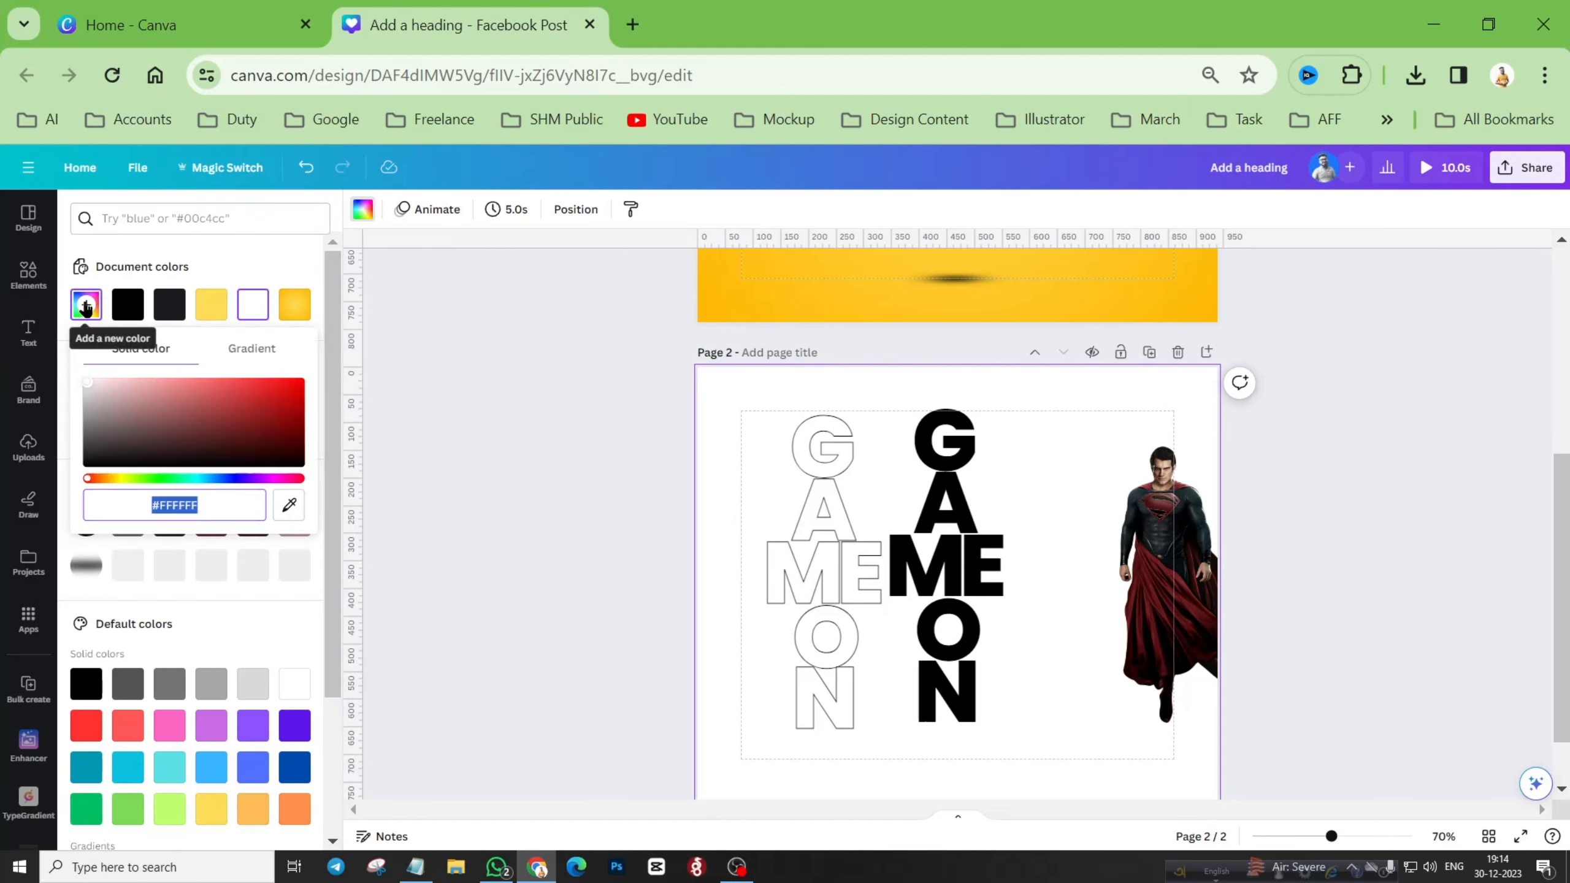
{"action": "left_click", "coordinate": [245, 352]}
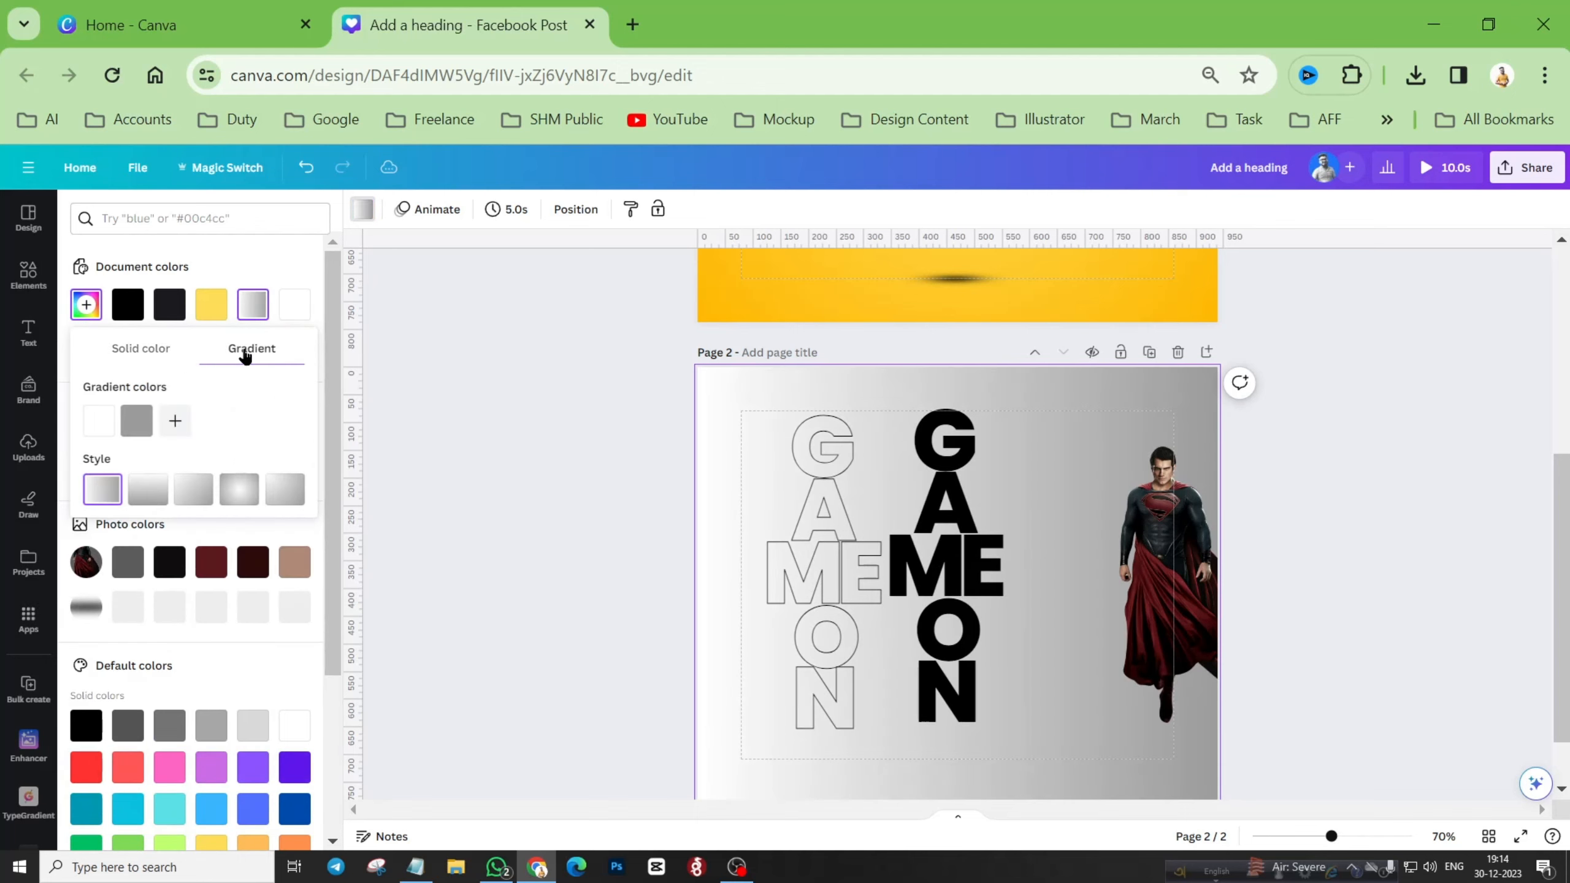
{"action": "left_click", "coordinate": [238, 503]}
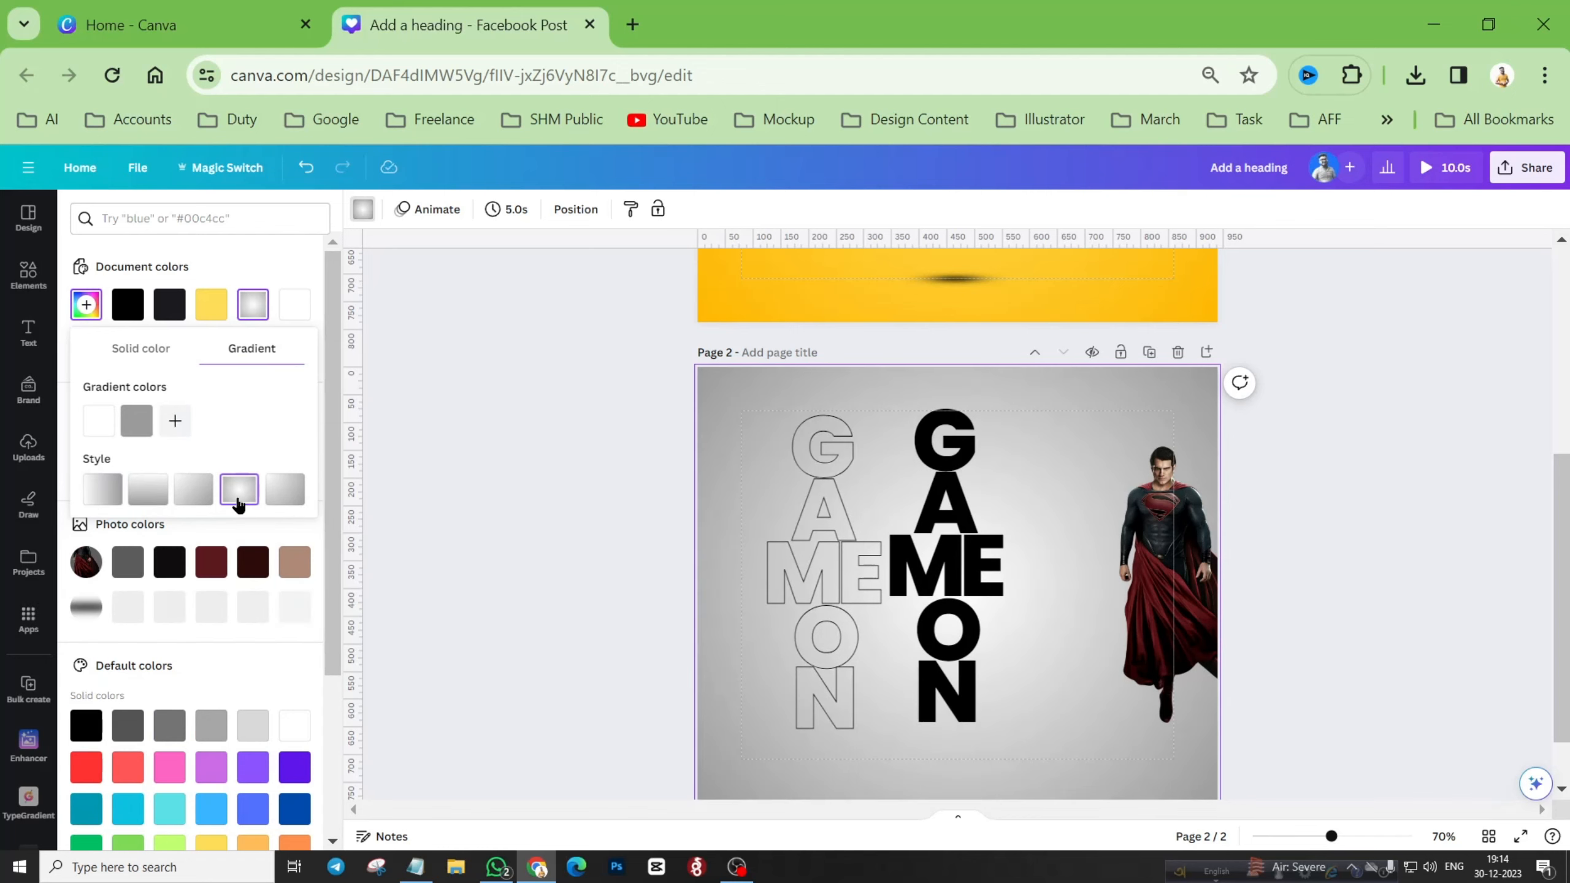
Step: Change the white color of the background gradient to bright yellow #FFE500
{"action": "left_click", "coordinate": [98, 423]}
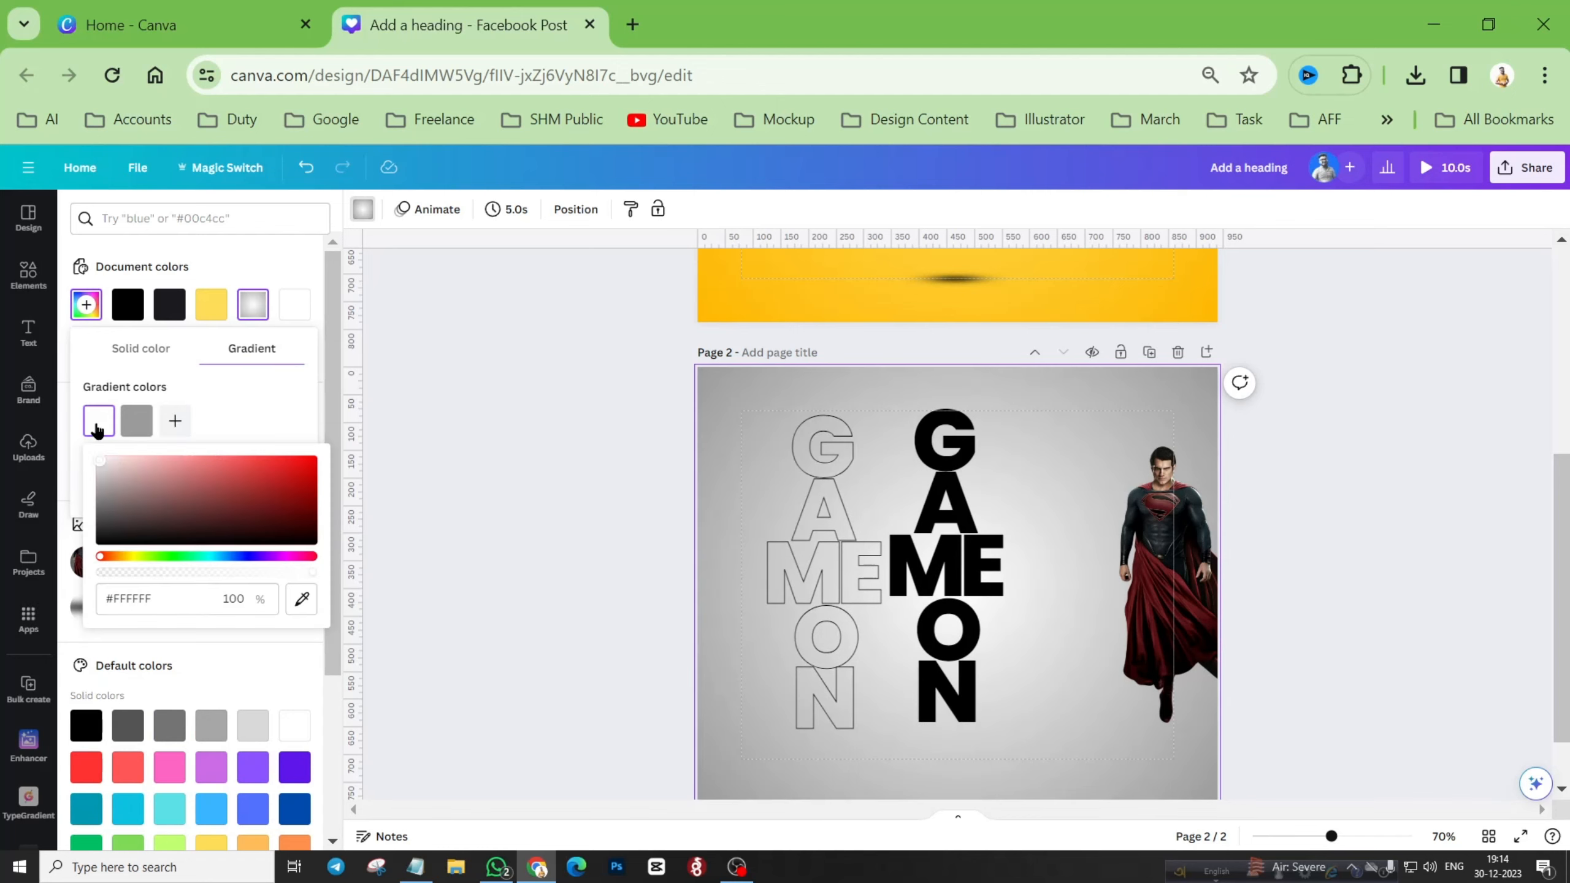
{"action": "left_click", "coordinate": [132, 556]}
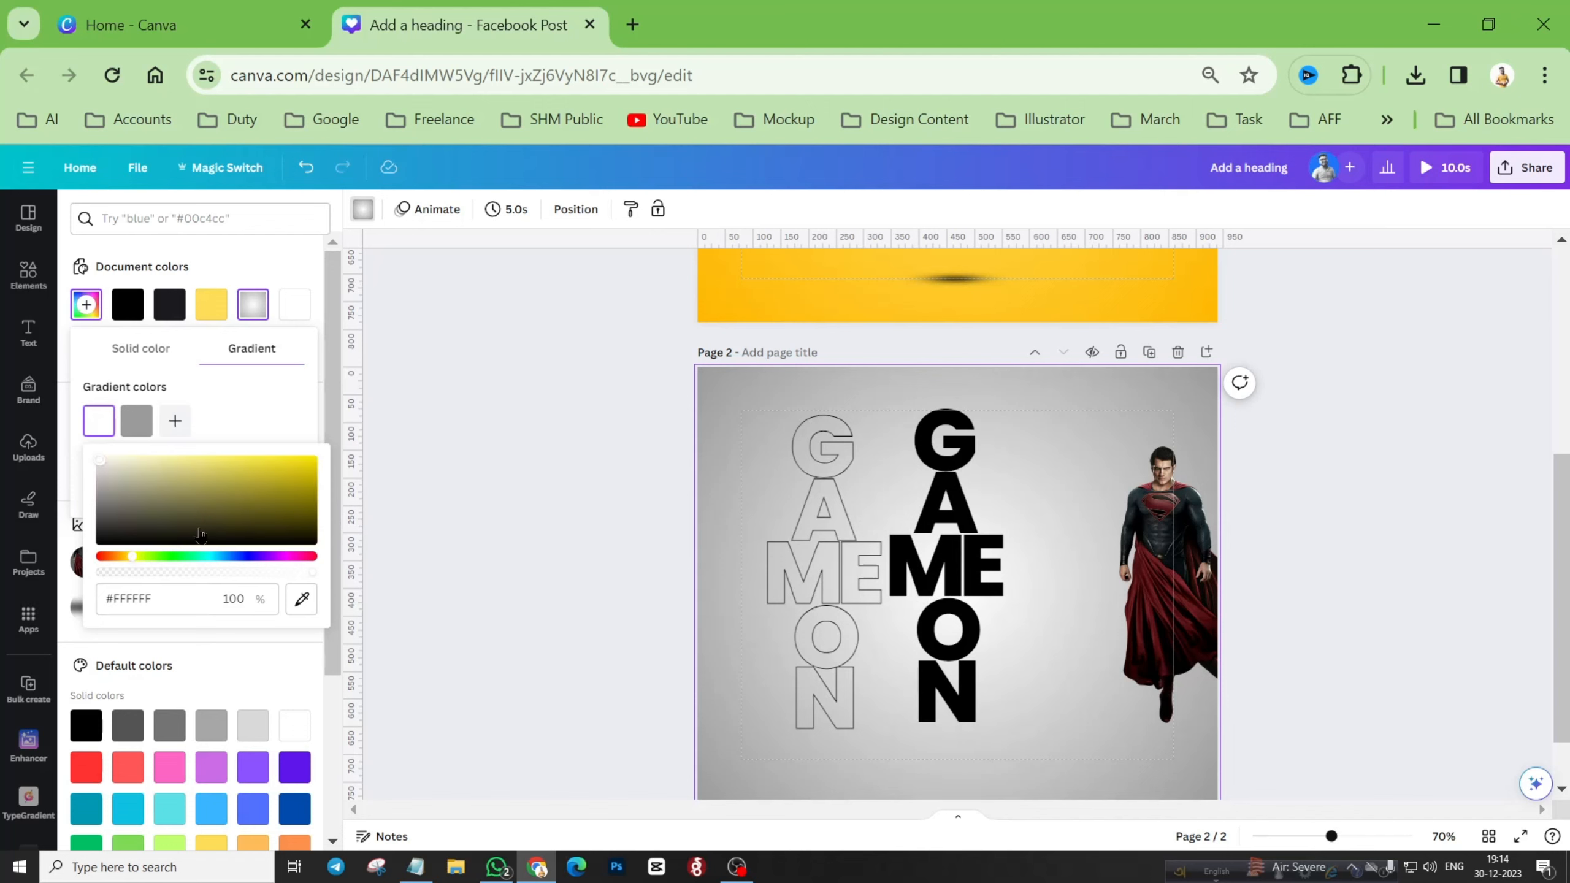
{"action": "left_click", "coordinate": [295, 460]}
{"action": "left_click_drag", "start_coordinate": [303, 450], "coordinate": [326, 435]}
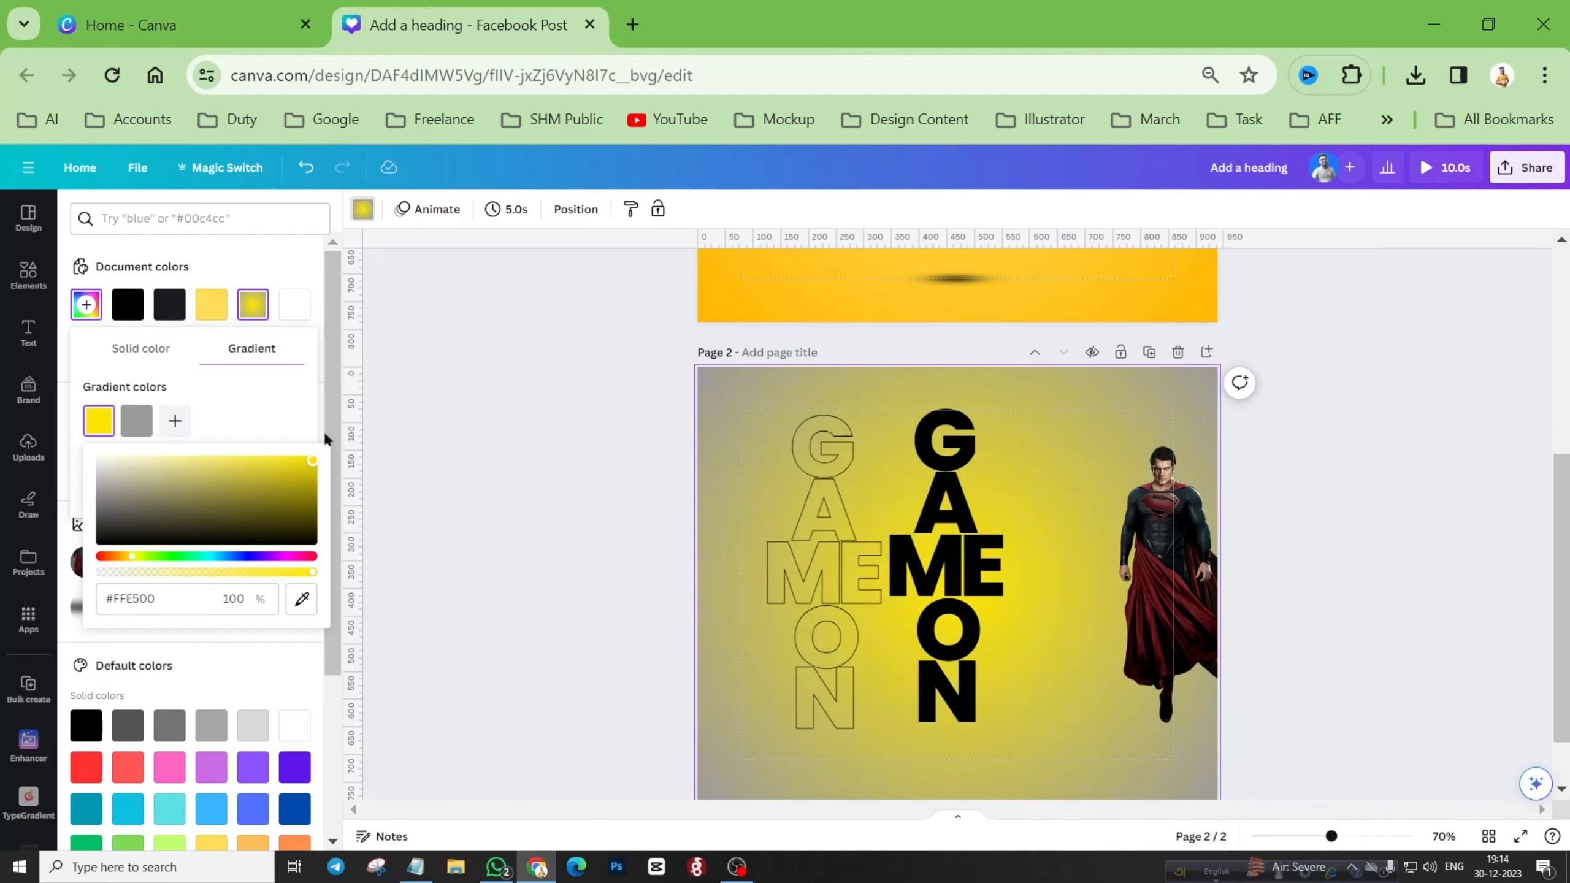
Step: Change the gray color of the background gradient to orange-yellow #FFB800
{"action": "left_click", "coordinate": [136, 421]}
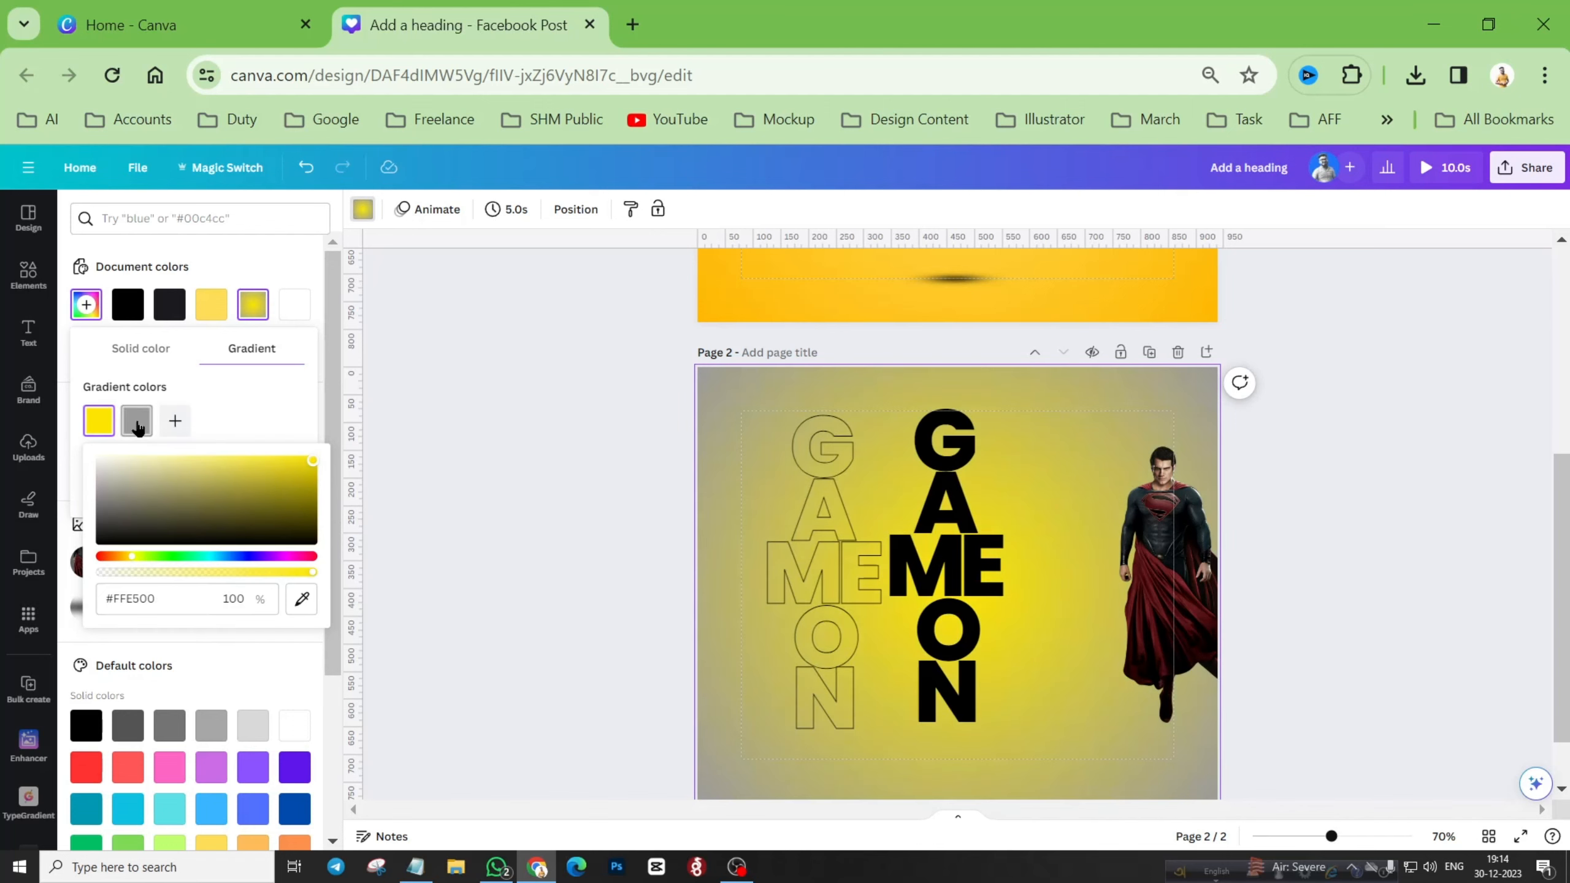
{"action": "left_click", "coordinate": [165, 556]}
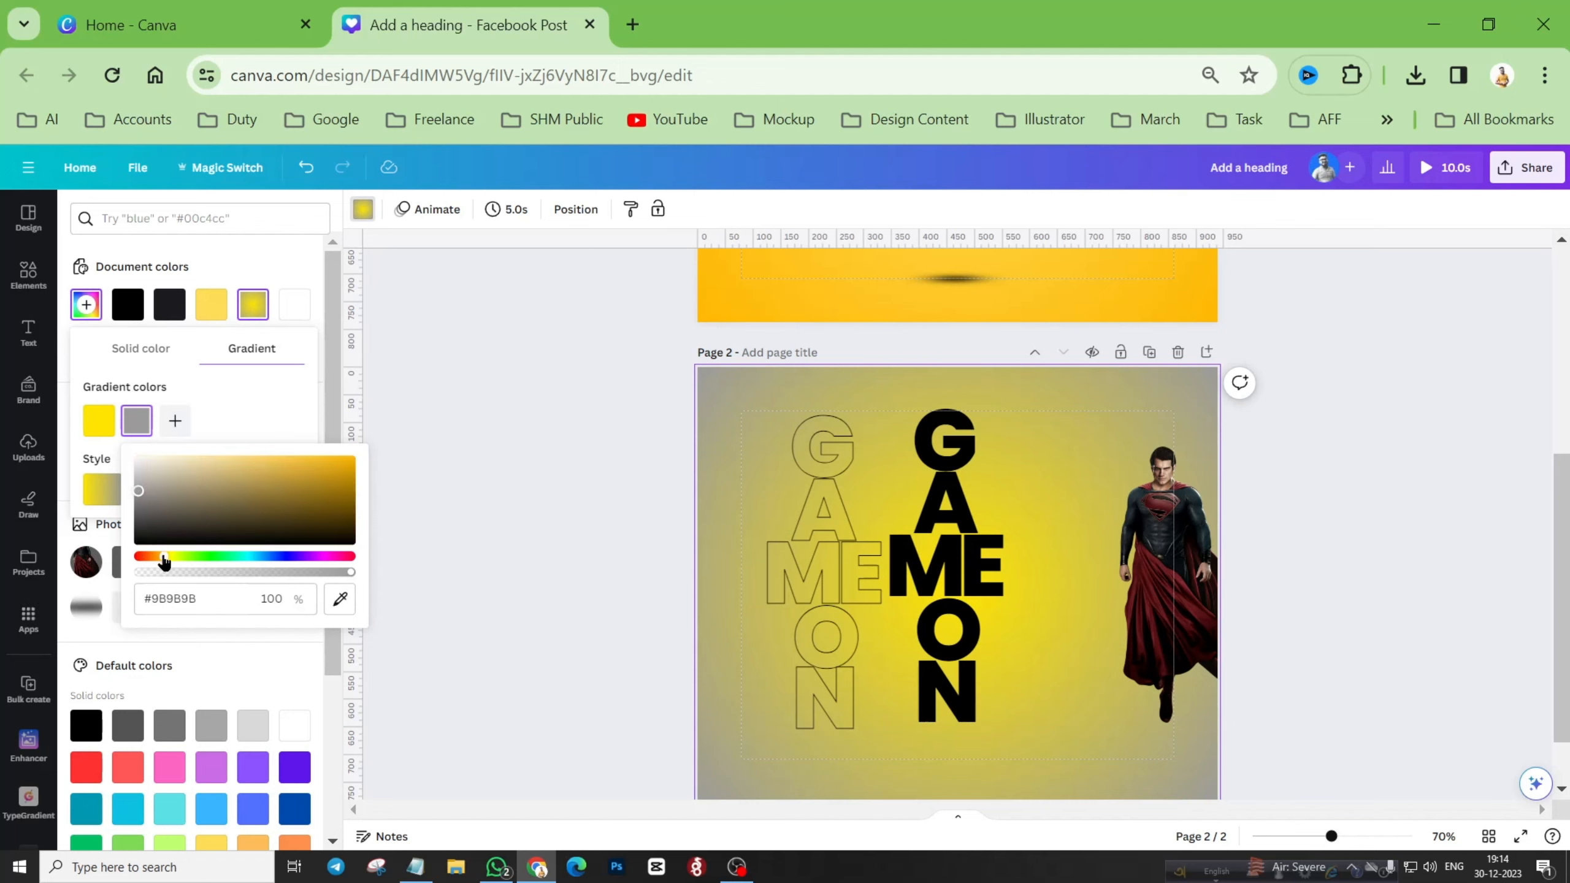
{"action": "left_click", "coordinate": [350, 461]}
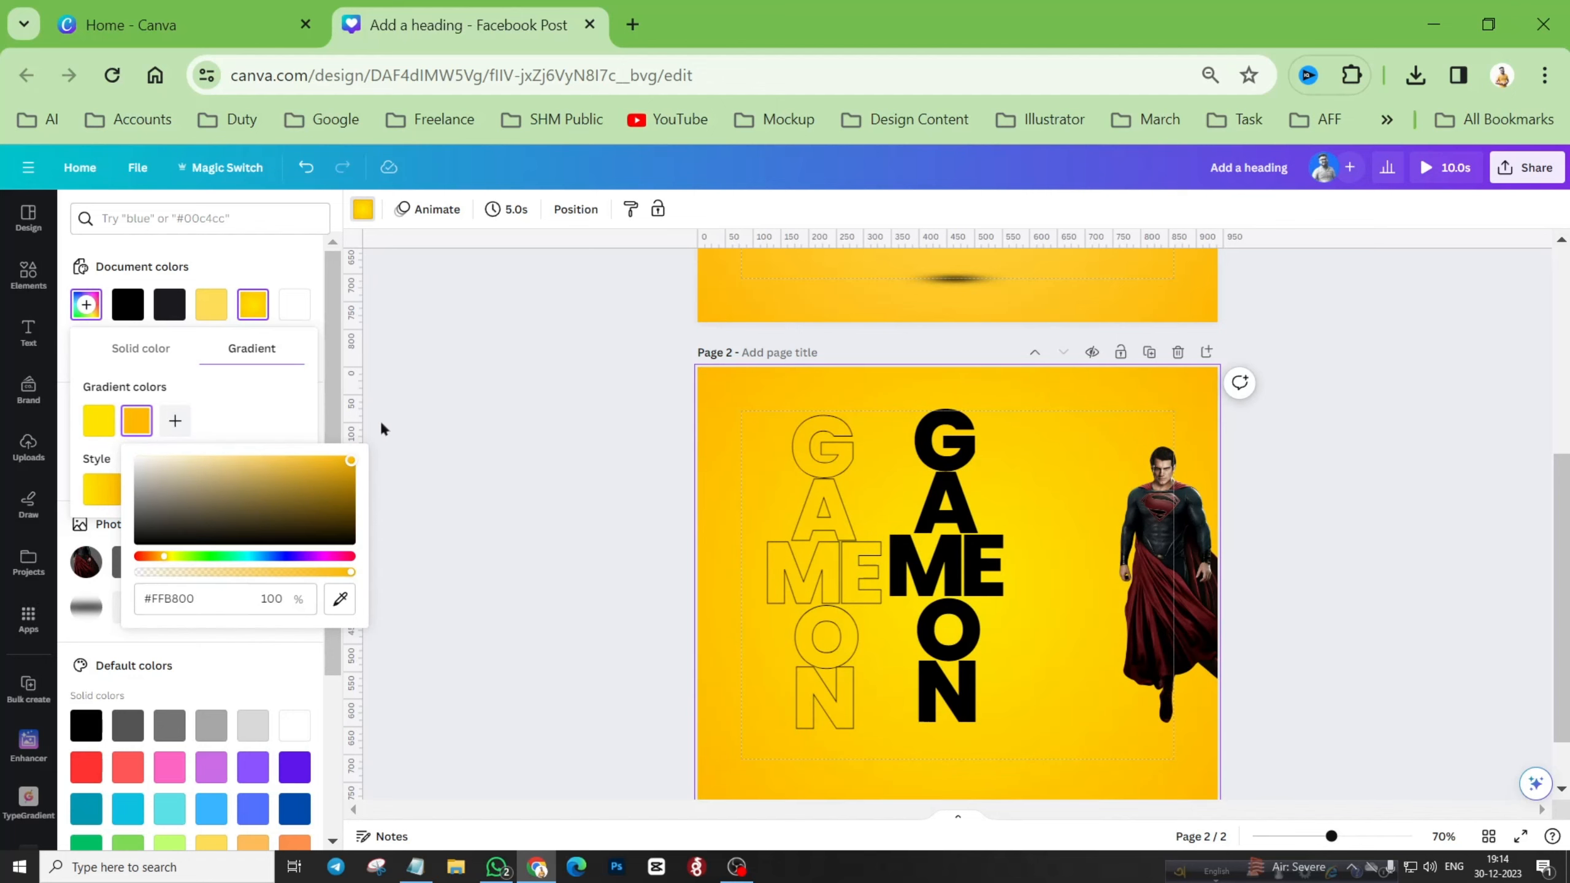
Step: Move the Superman cutout fully onto page 2, beside the solid letters
{"action": "scroll", "coordinate": [1009, 465], "scroll_direction": "up", "scroll_amount": 5}
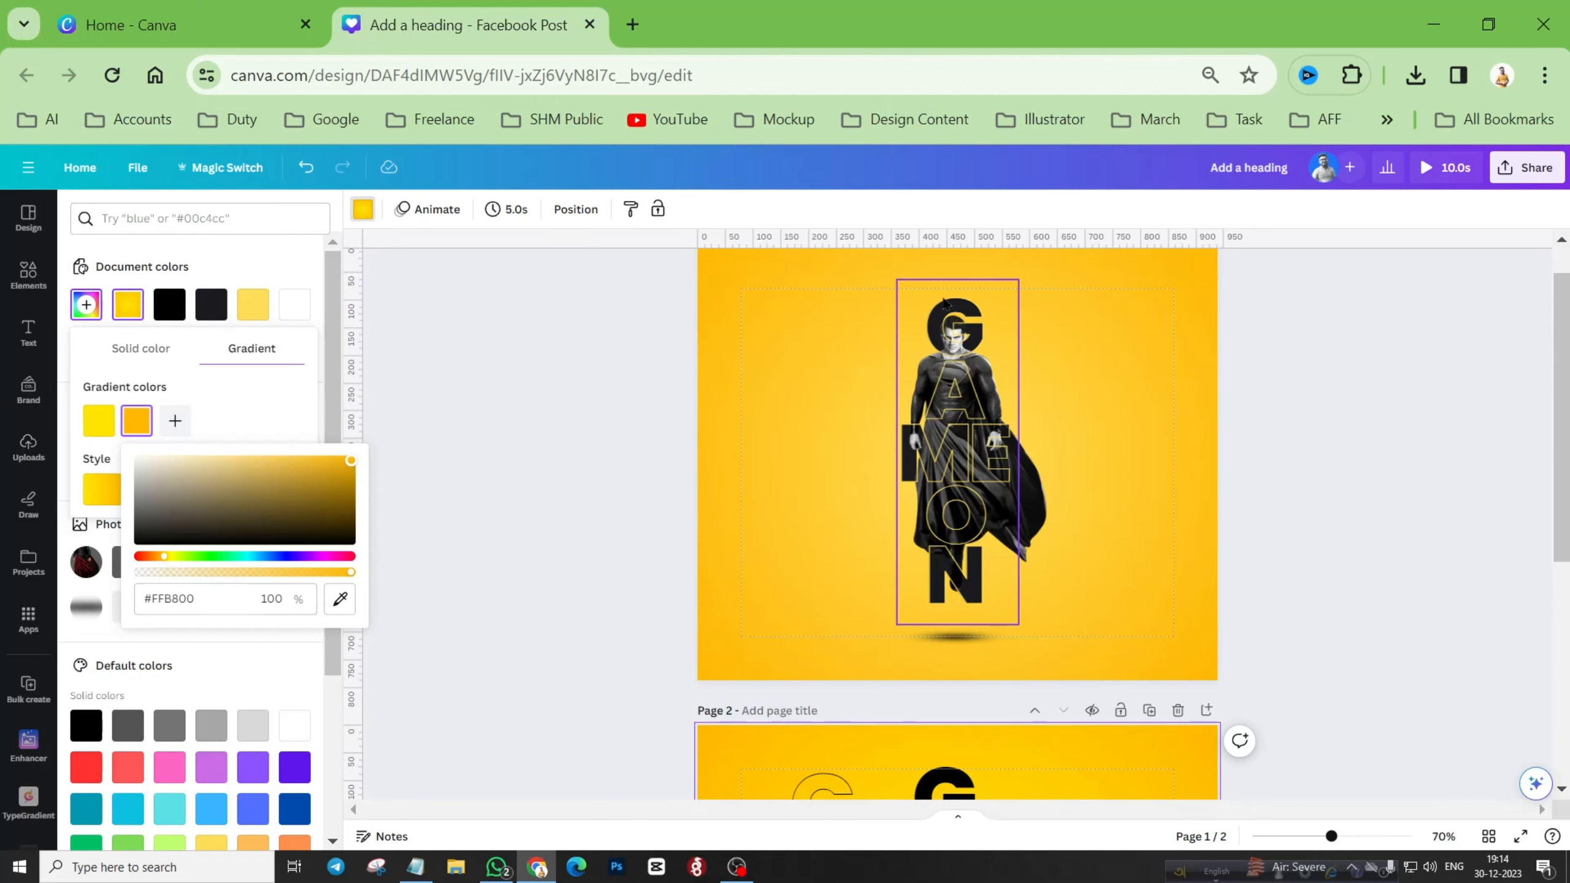
{"action": "scroll", "coordinate": [1006, 465], "scroll_direction": "down", "scroll_amount": 5}
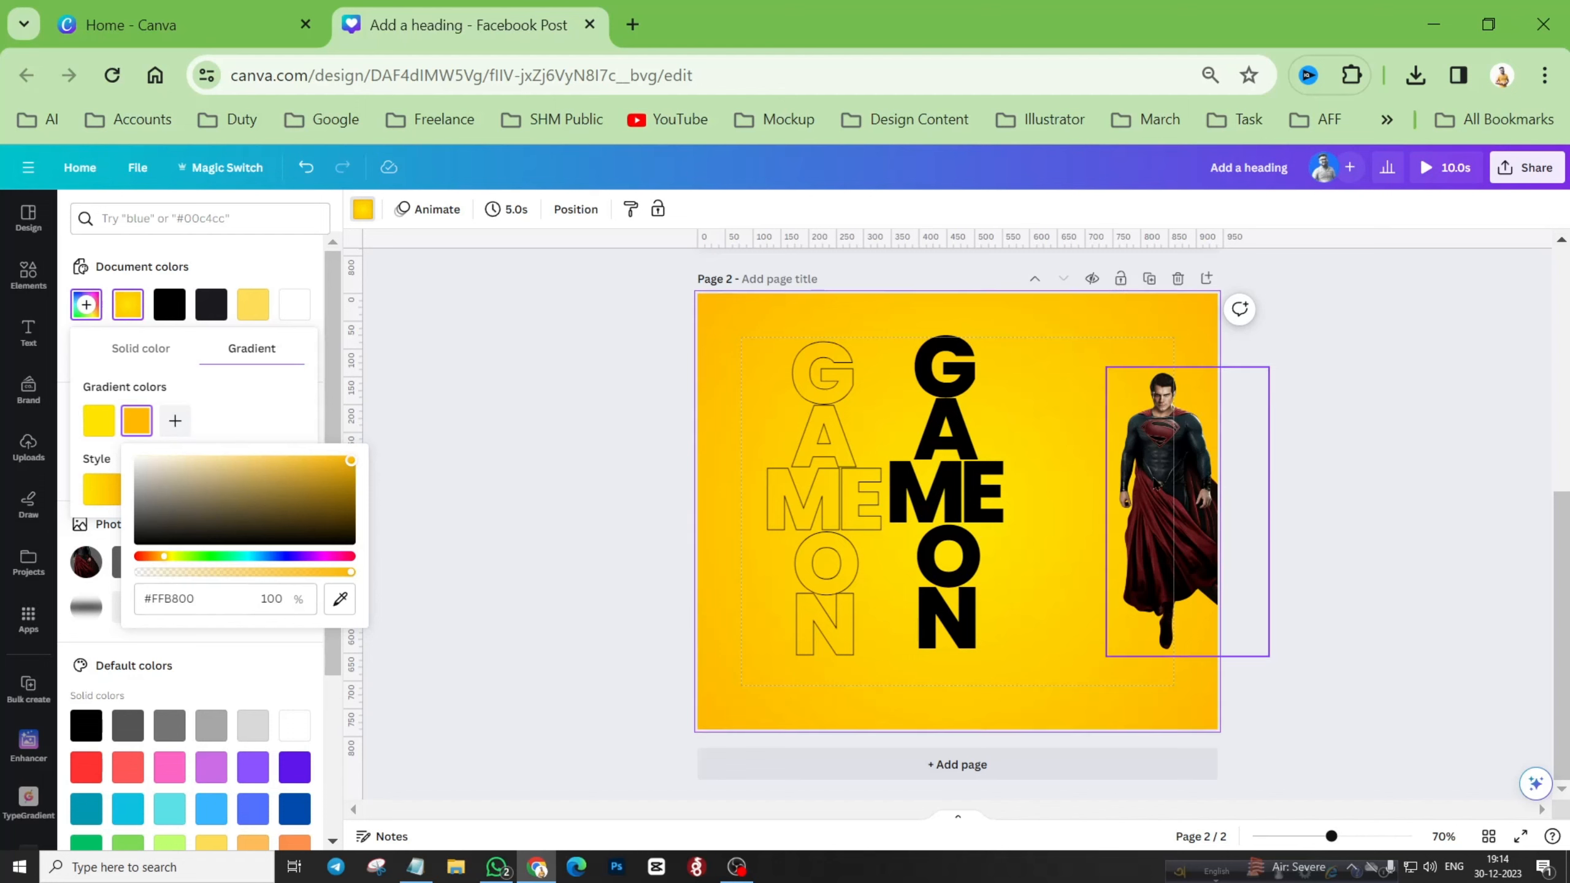
{"action": "left_click_drag", "start_coordinate": [1153, 486], "coordinate": [1077, 487]}
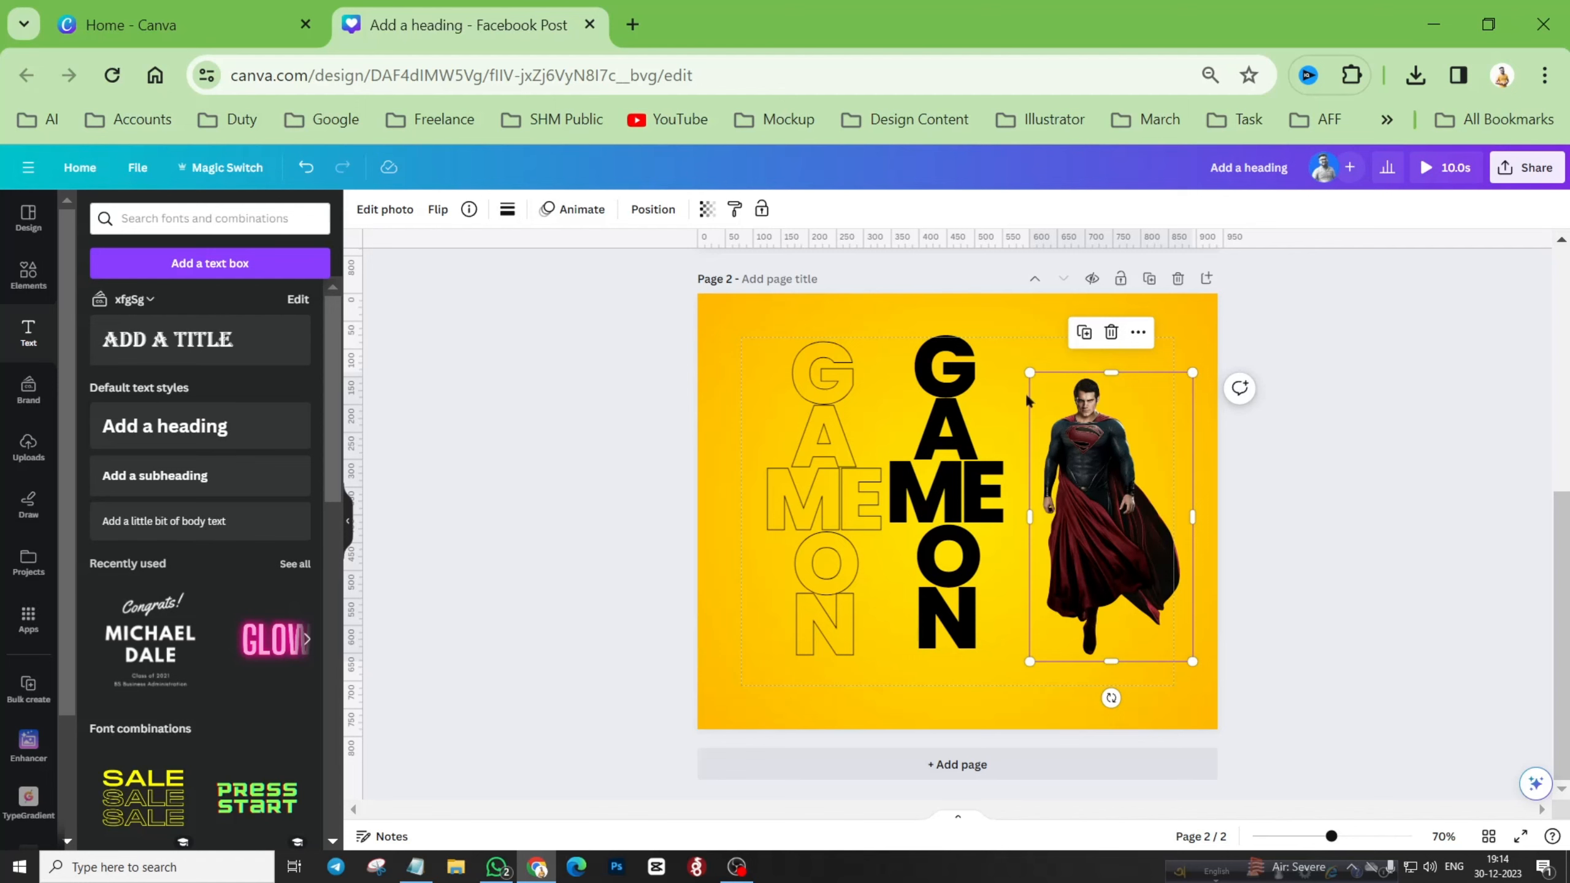
Step: Turn the Superman photo black and white by setting its saturation to -100
{"action": "left_click", "coordinate": [384, 215]}
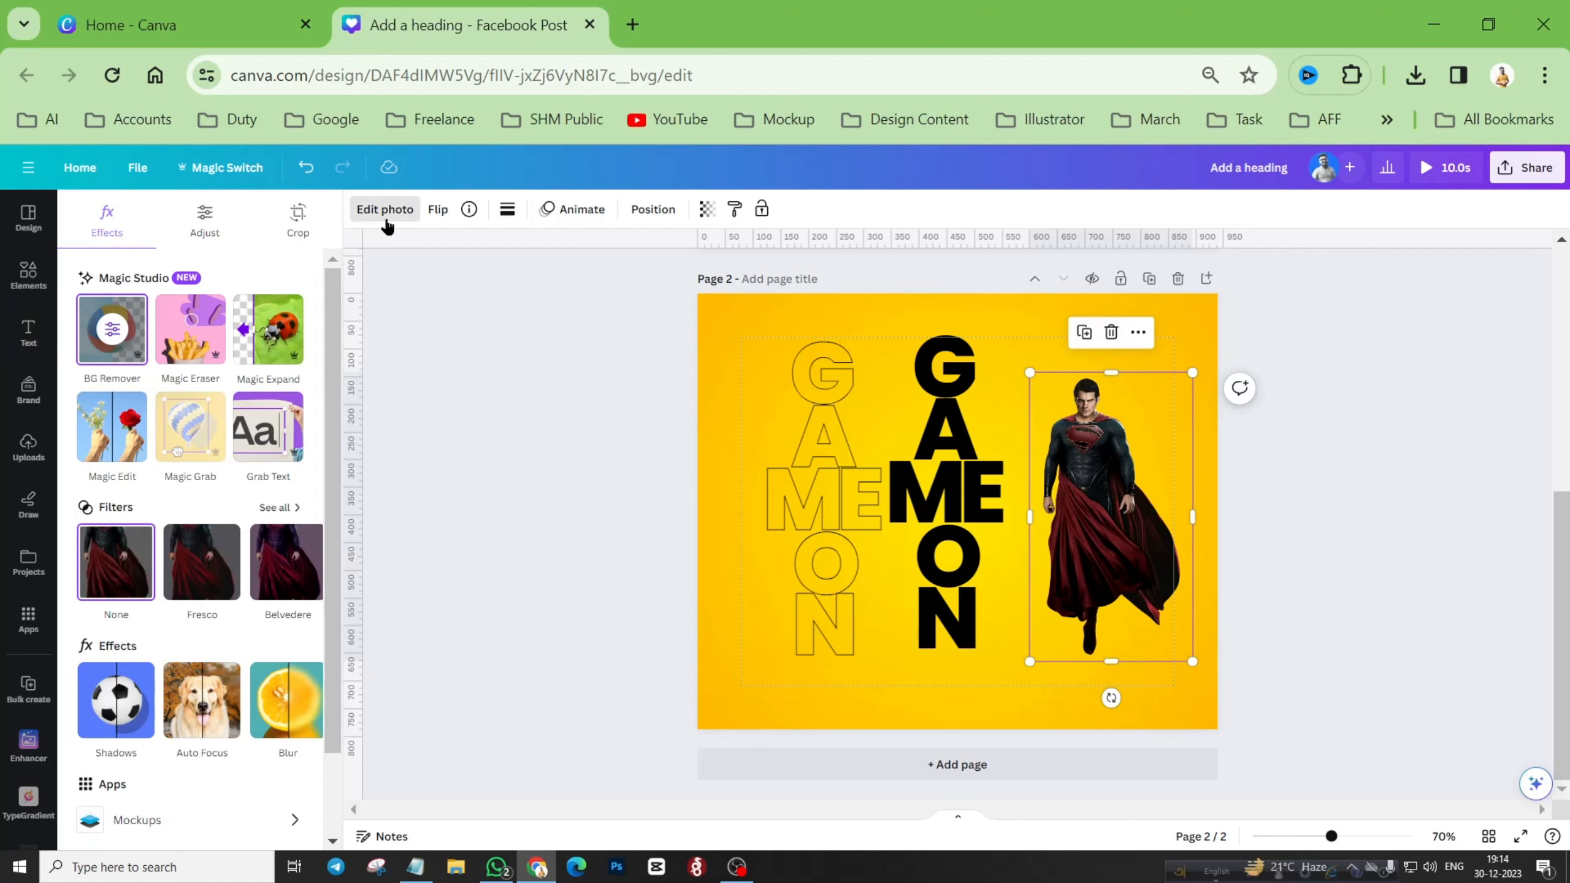
{"action": "left_click", "coordinate": [1126, 472]}
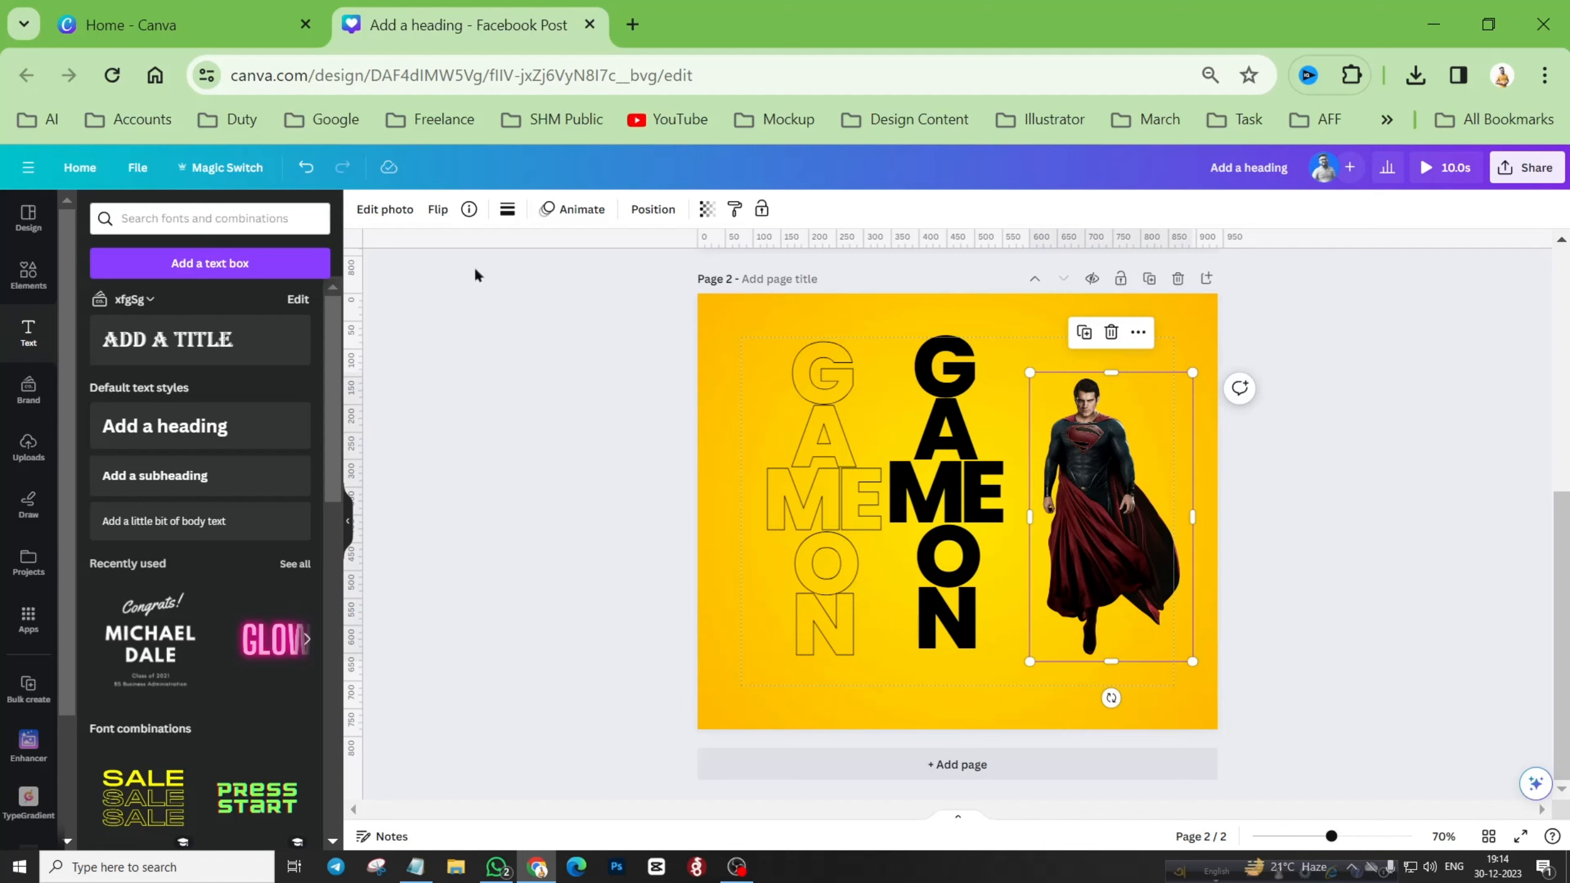
{"action": "left_click", "coordinate": [385, 210]}
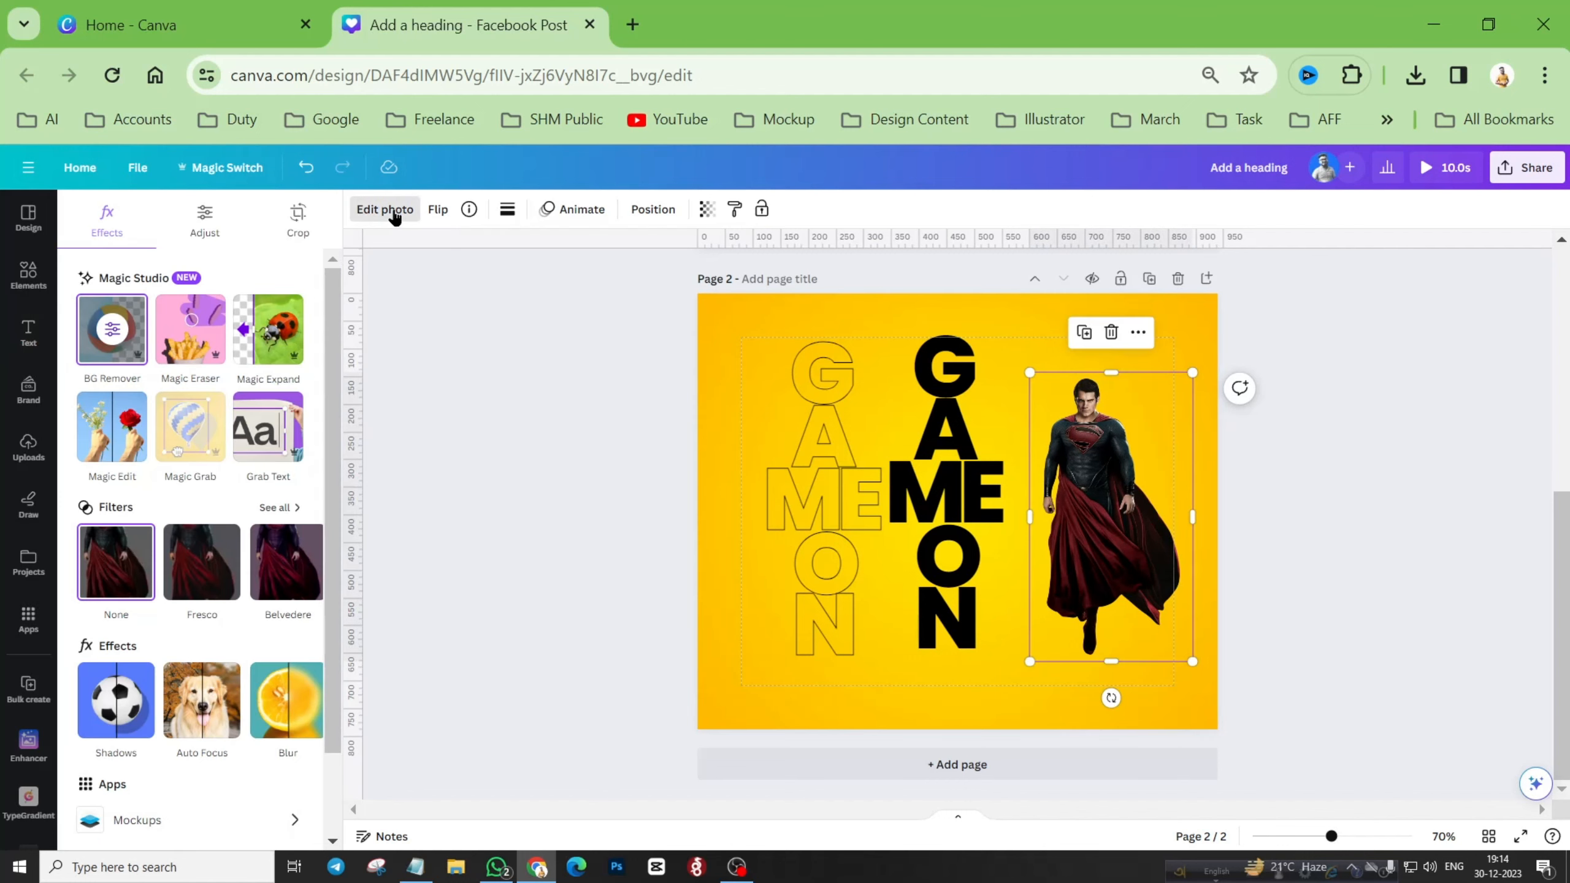
{"action": "left_click", "coordinate": [213, 217]}
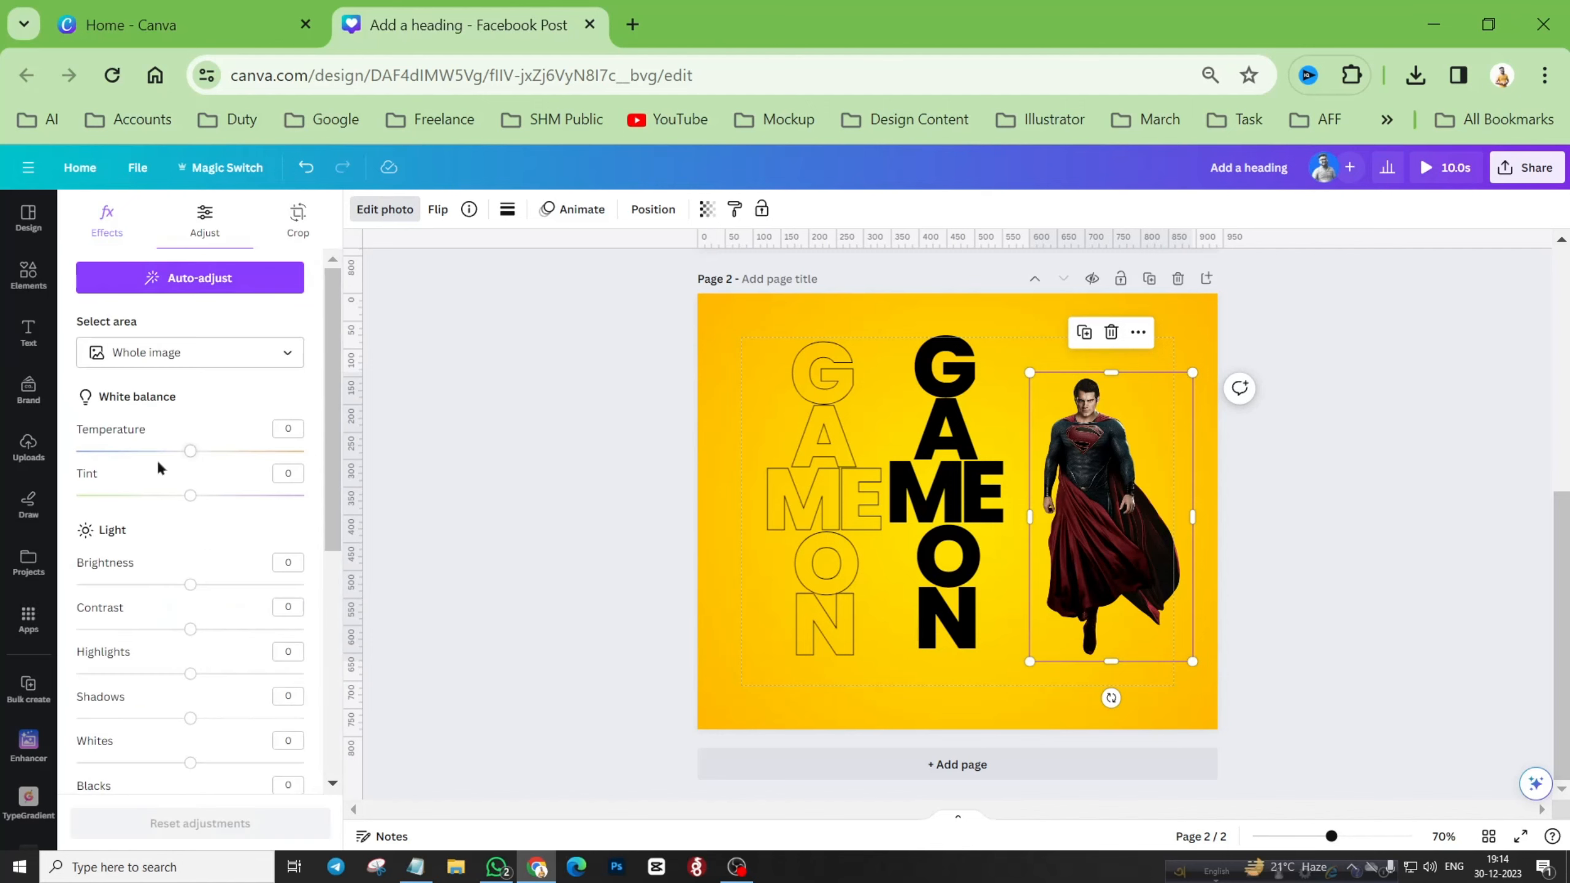
{"action": "scroll", "coordinate": [231, 520], "scroll_direction": "down", "scroll_amount": 2}
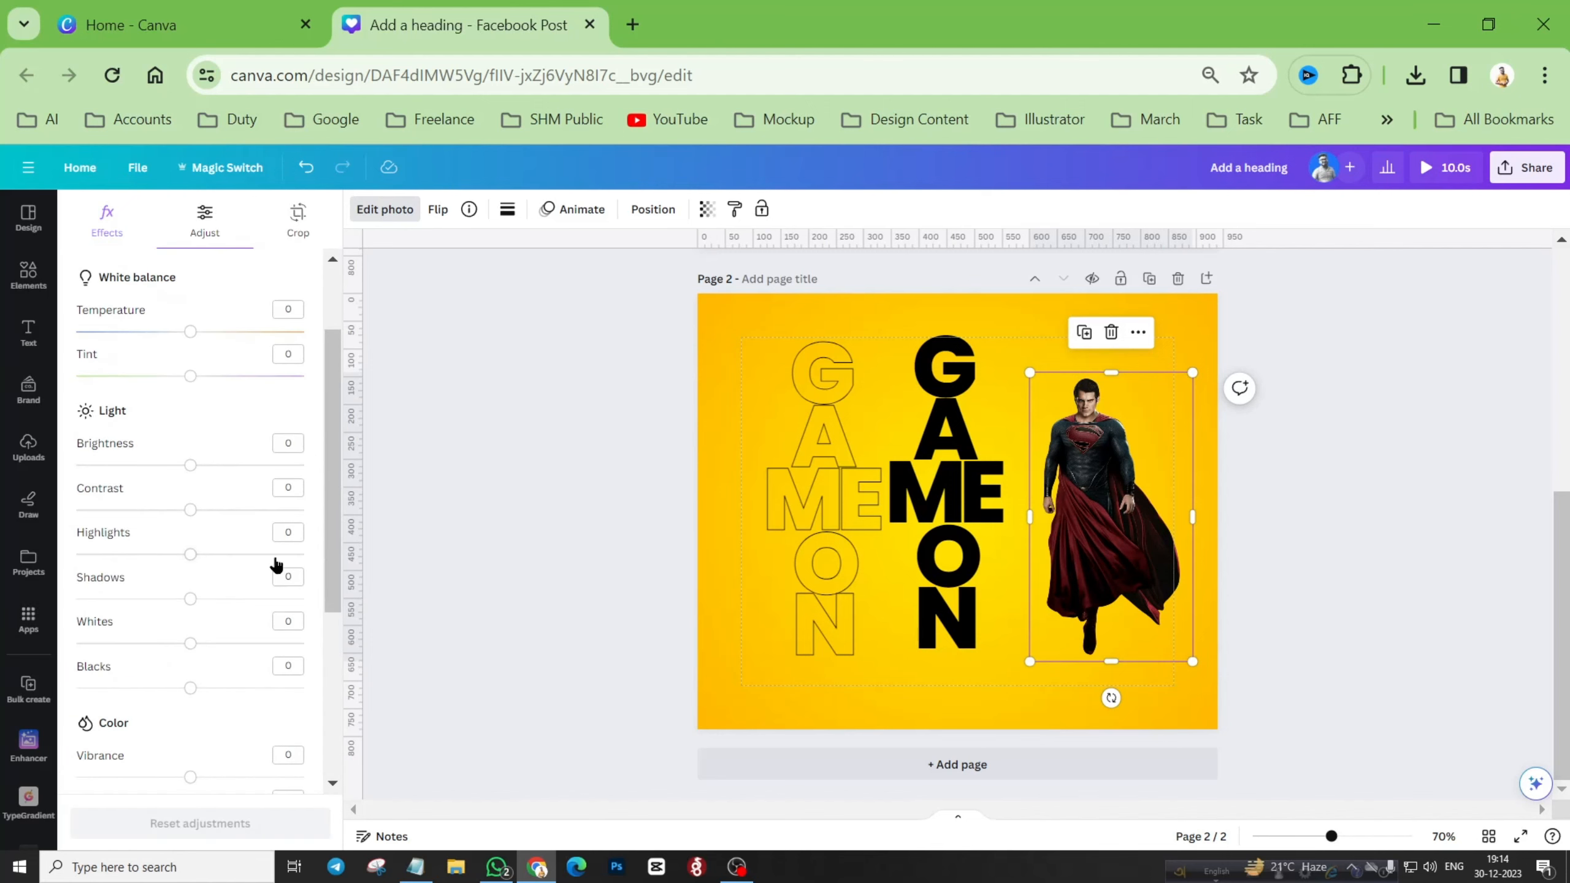
{"action": "scroll", "coordinate": [273, 563], "scroll_direction": "down", "scroll_amount": 4}
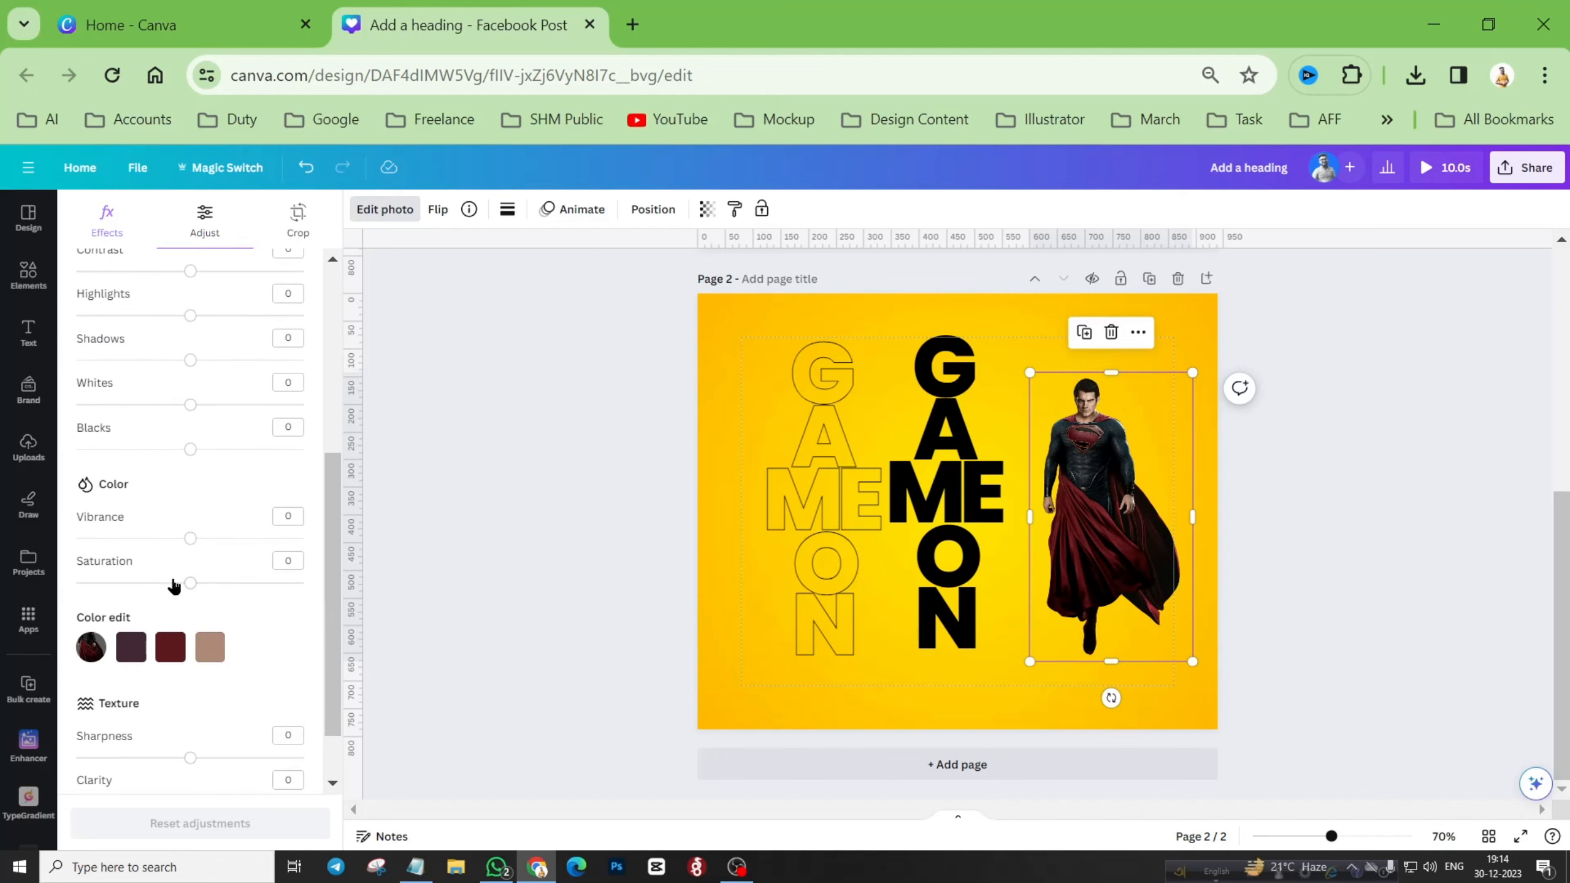
{"action": "left_click_drag", "start_coordinate": [192, 588], "coordinate": [43, 594]}
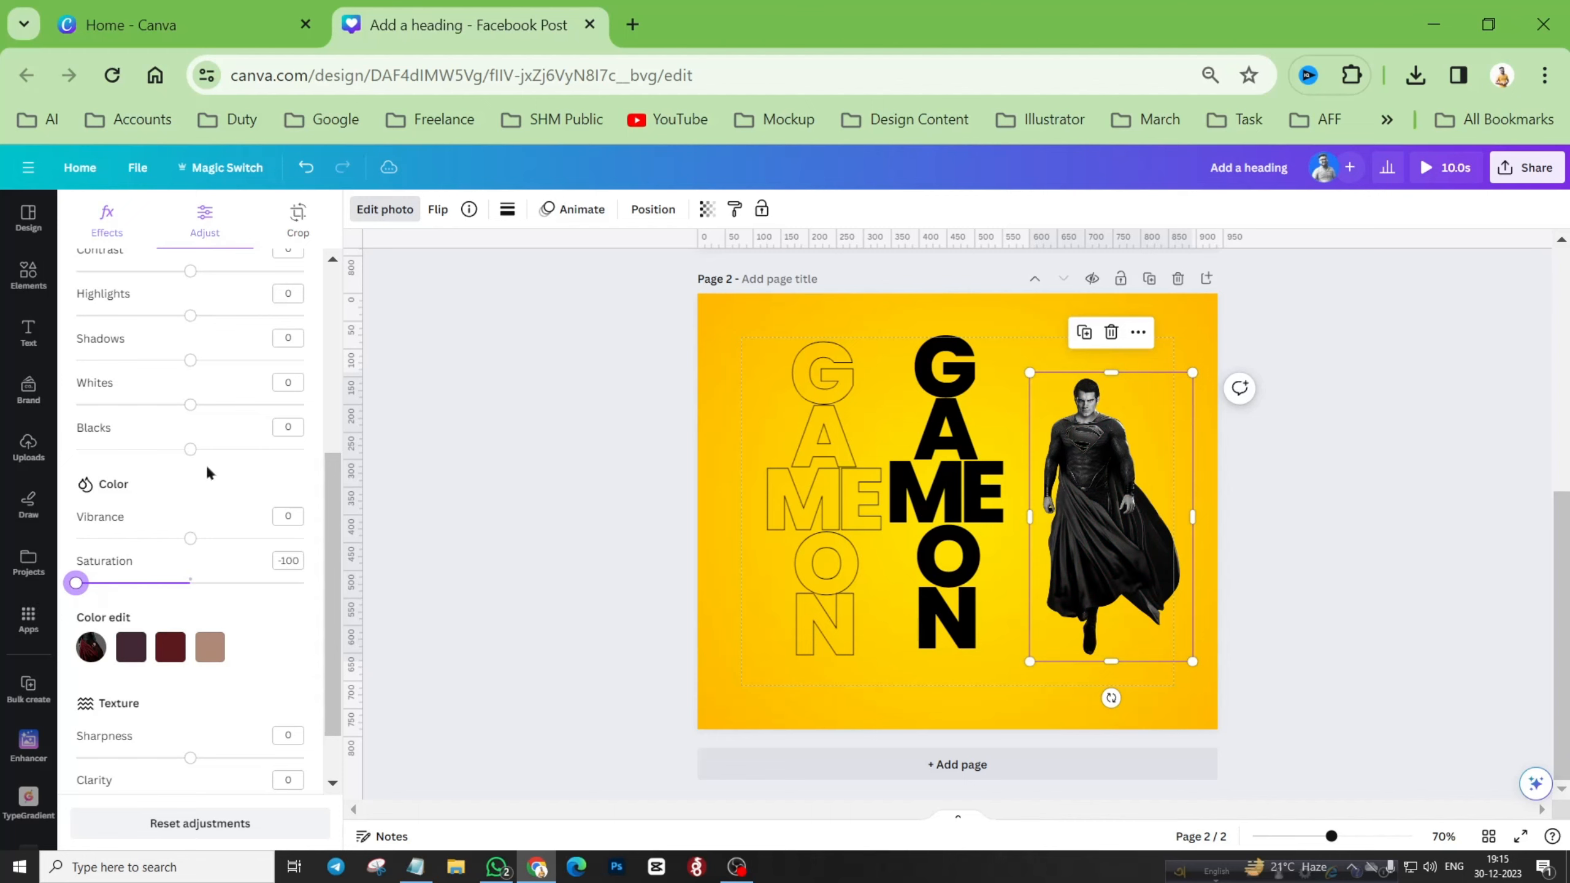
Step: Brighten the Superman photo noticeably and set its clarity to 29
{"action": "scroll", "coordinate": [207, 473], "scroll_direction": "up", "scroll_amount": 5}
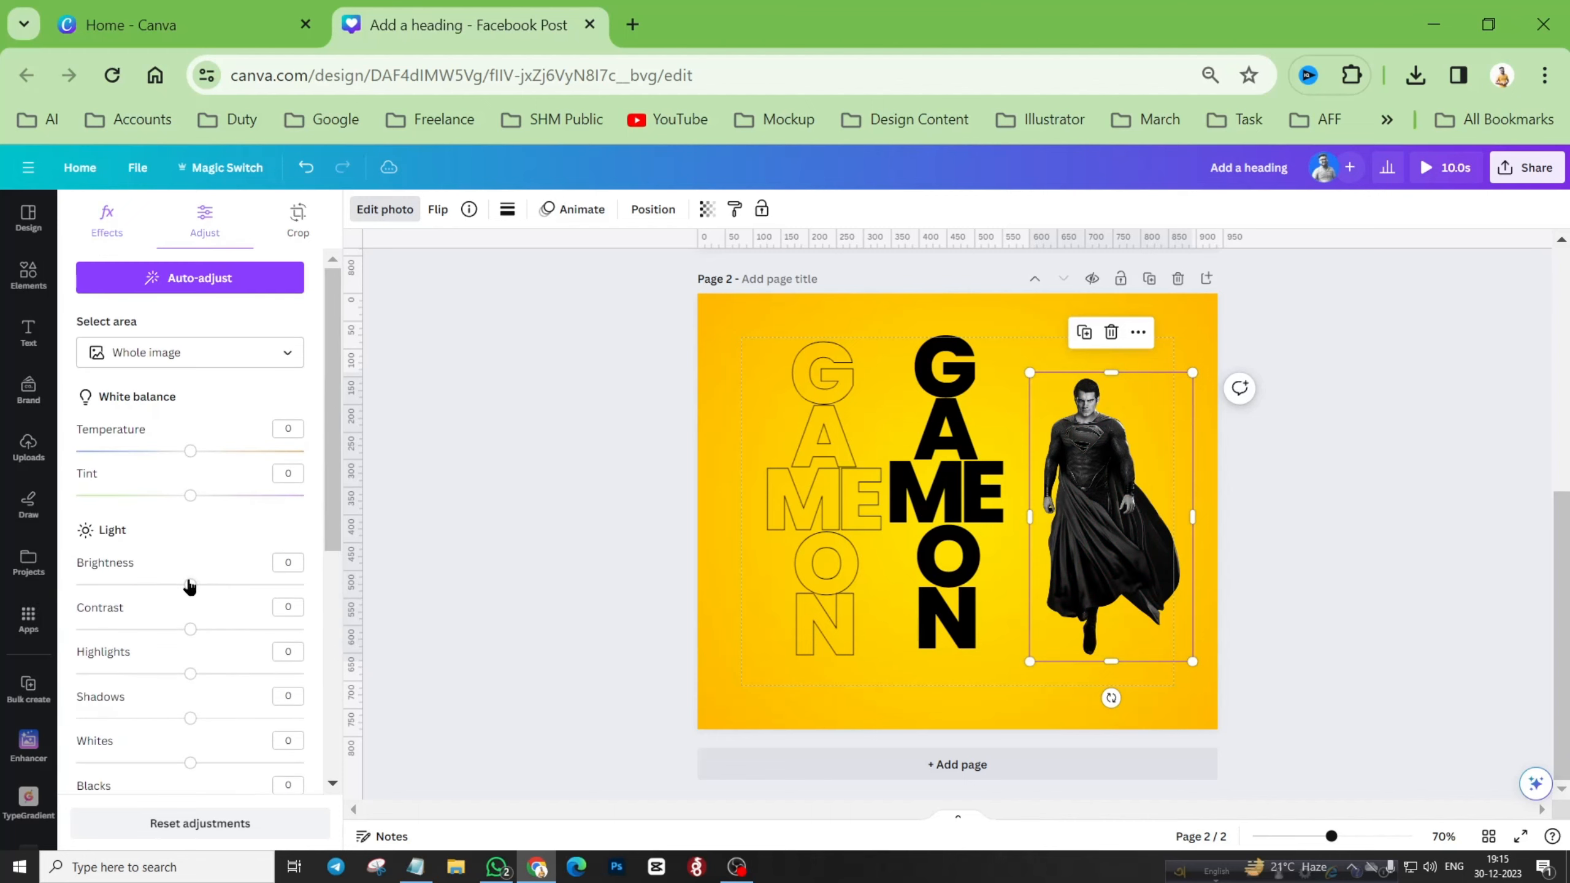
{"action": "left_click_drag", "start_coordinate": [189, 585], "coordinate": [250, 588]}
{"action": "scroll", "coordinate": [235, 616], "scroll_direction": "down", "scroll_amount": 7}
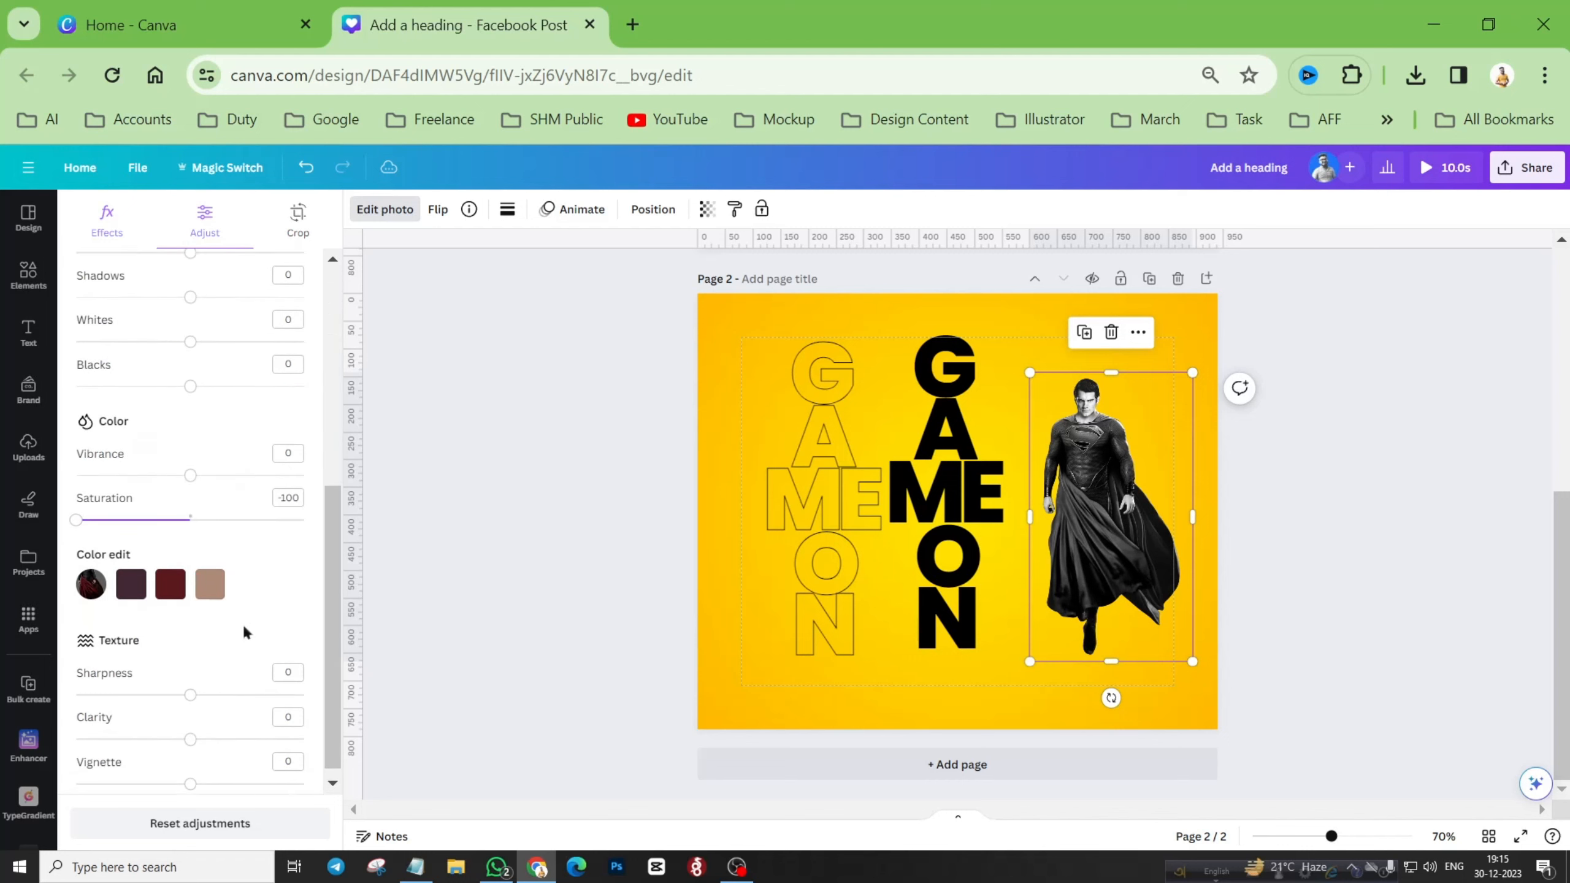
{"action": "left_click_drag", "start_coordinate": [190, 731], "coordinate": [224, 738]}
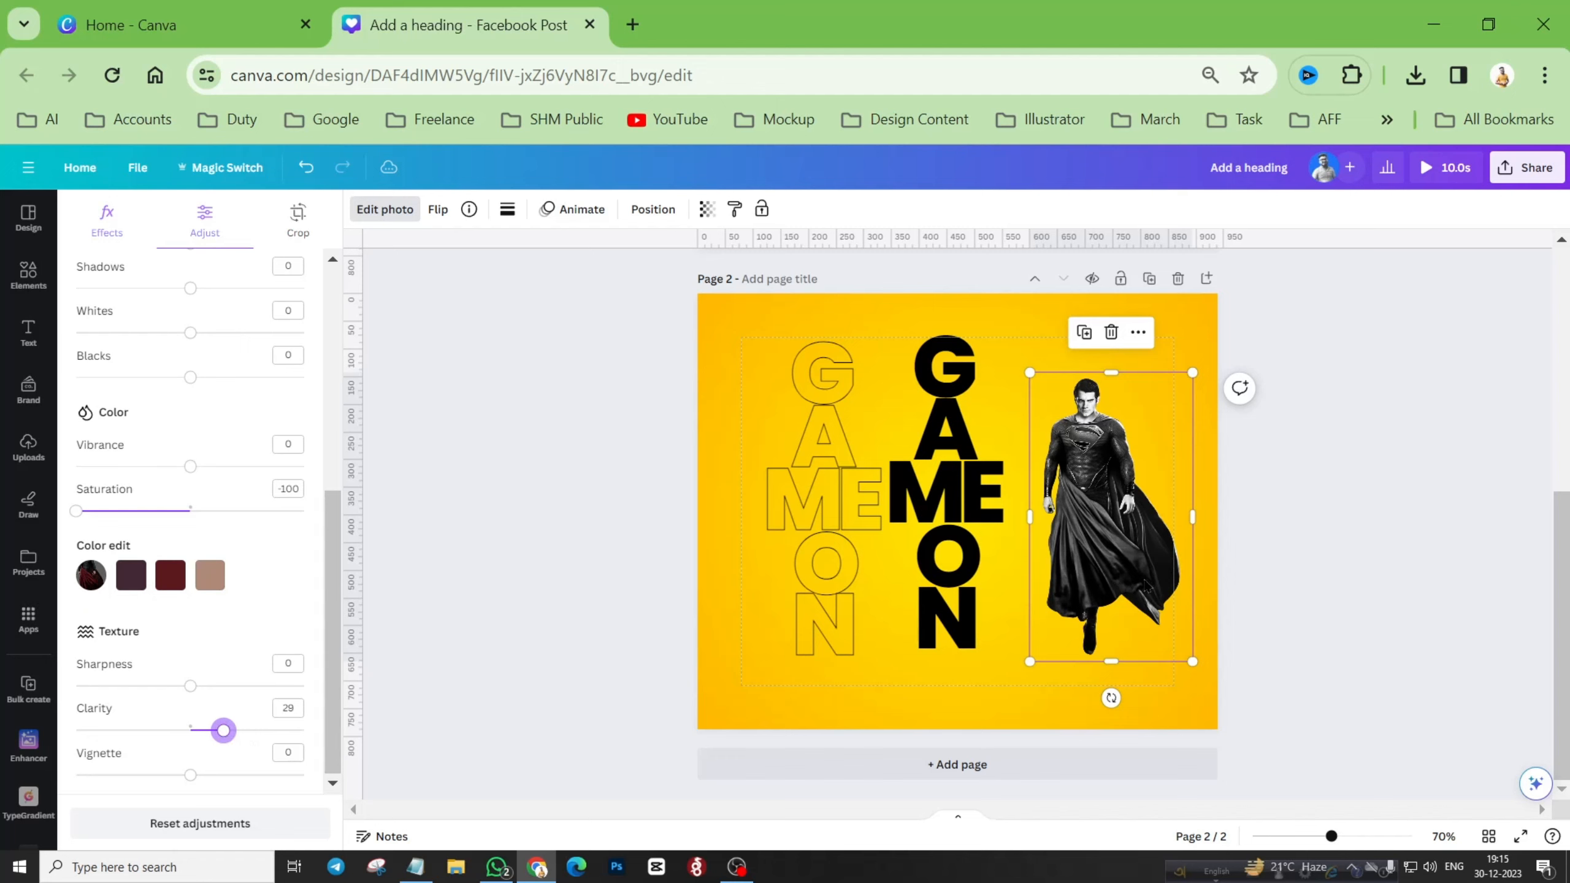
Step: Place the Superman cutout over the solid letters, bring it in front of them, and raise it slightly to Y 111.1 px
{"action": "left_click_drag", "start_coordinate": [1146, 587], "coordinate": [996, 537]}
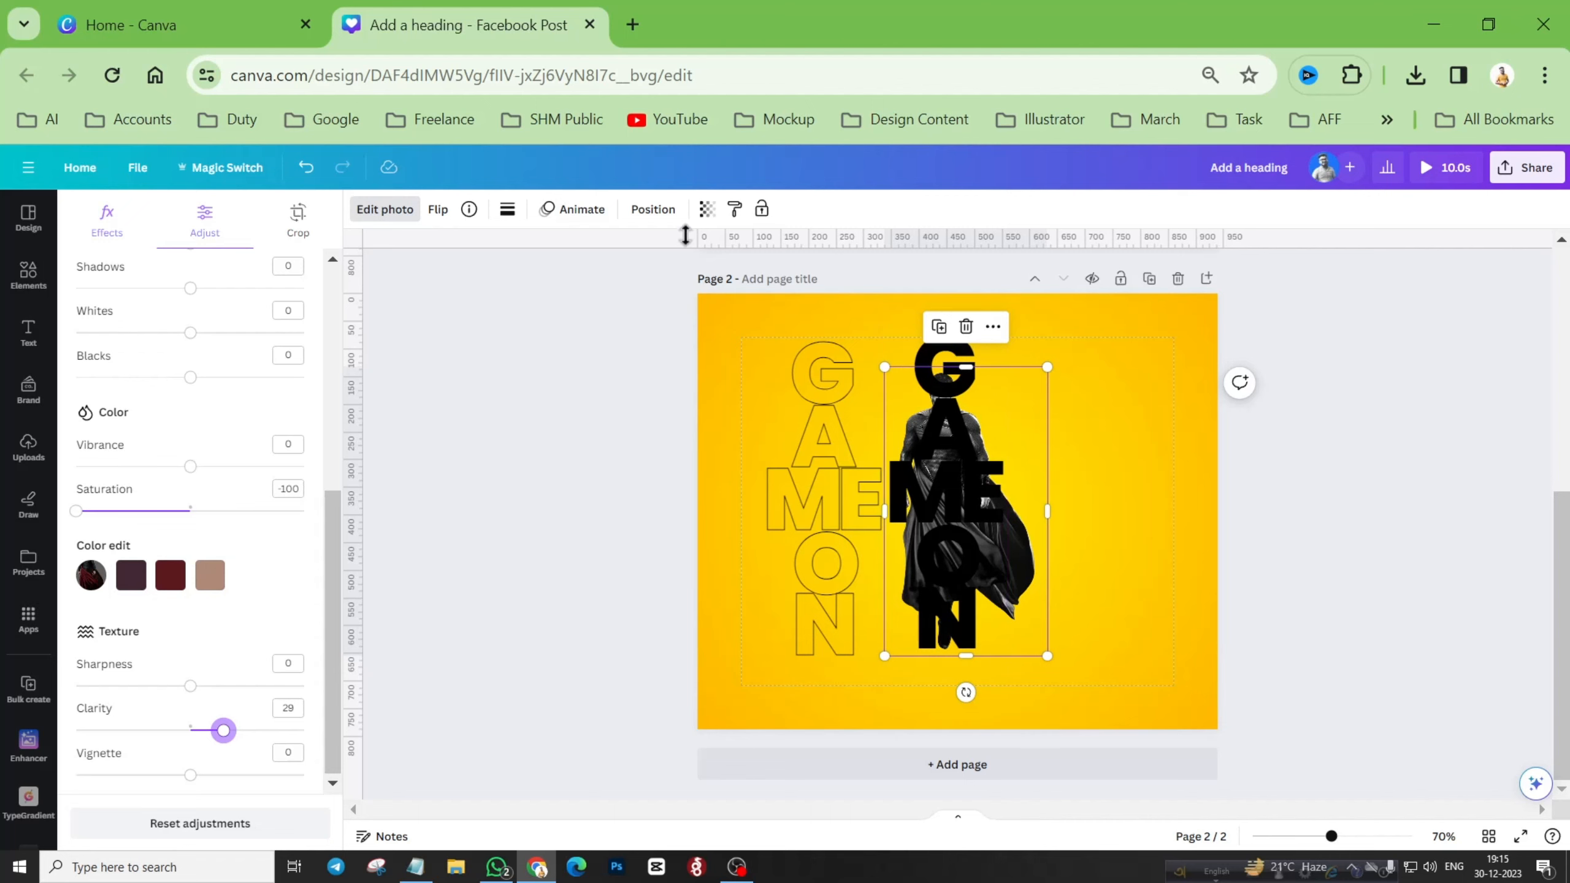
{"action": "left_click", "coordinate": [652, 209]}
{"action": "left_click", "coordinate": [105, 250]}
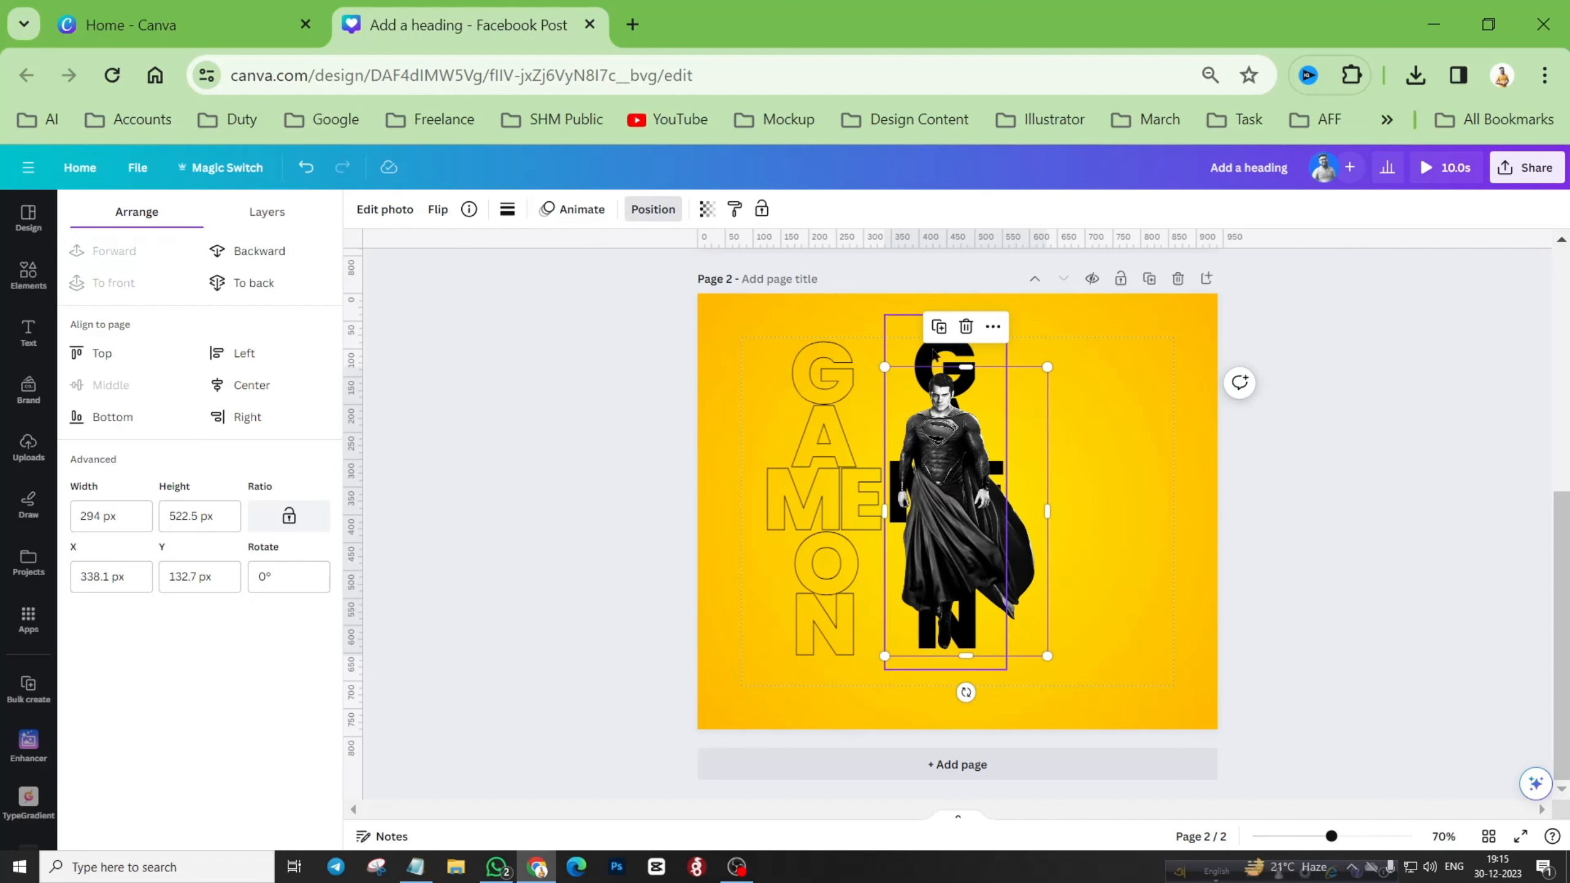
{"action": "left_click_drag", "start_coordinate": [959, 458], "coordinate": [957, 443]}
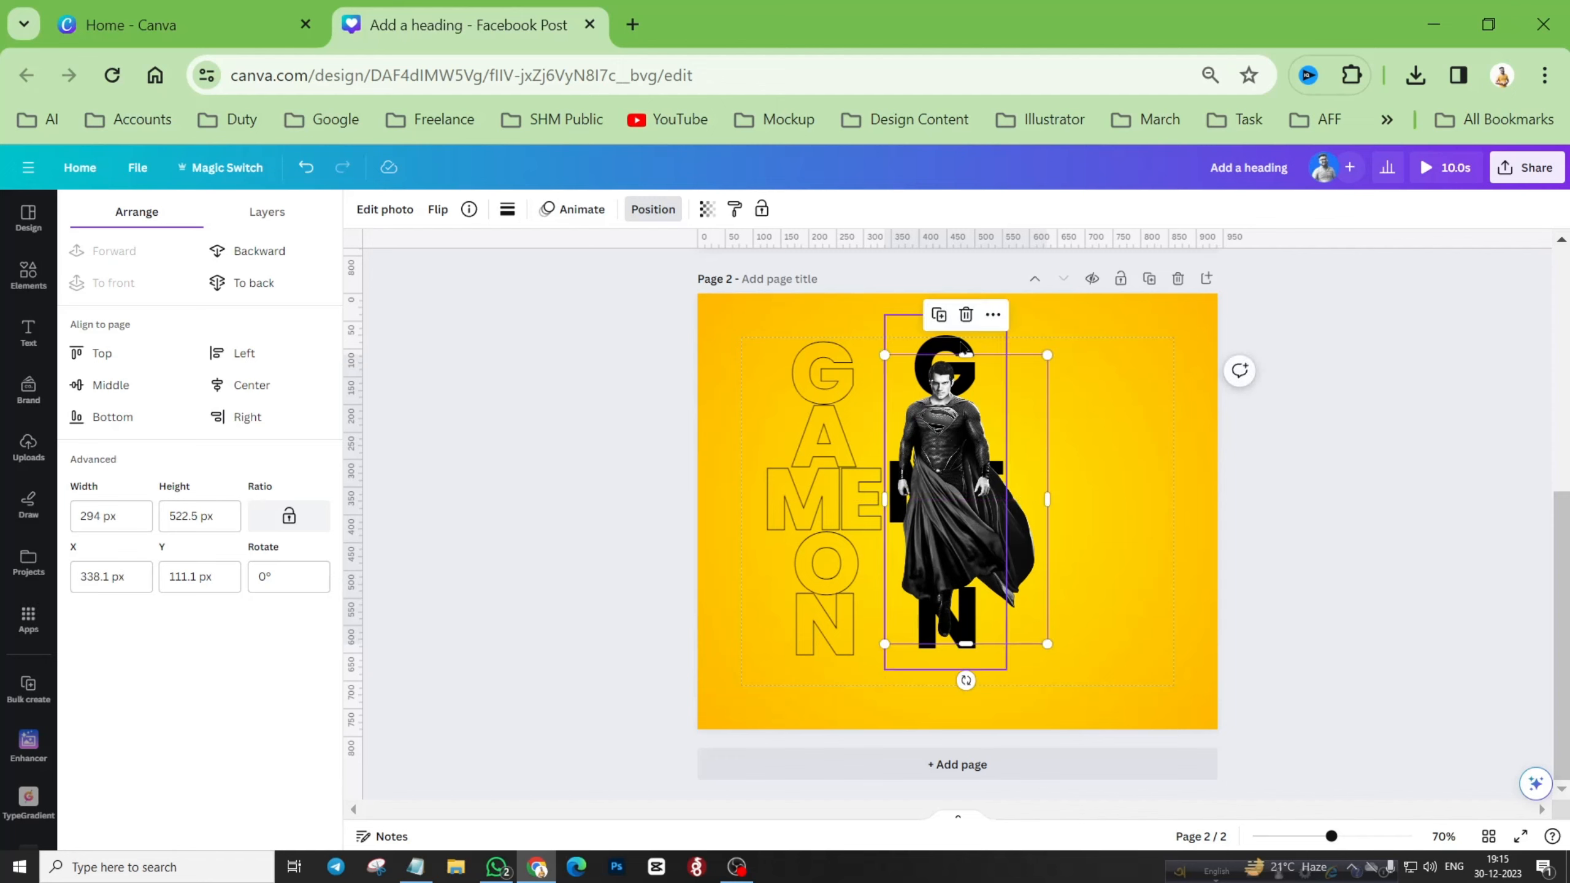
Step: Recolor the whole hollow letter group with the light yellow document color
{"action": "left_click", "coordinate": [836, 350]}
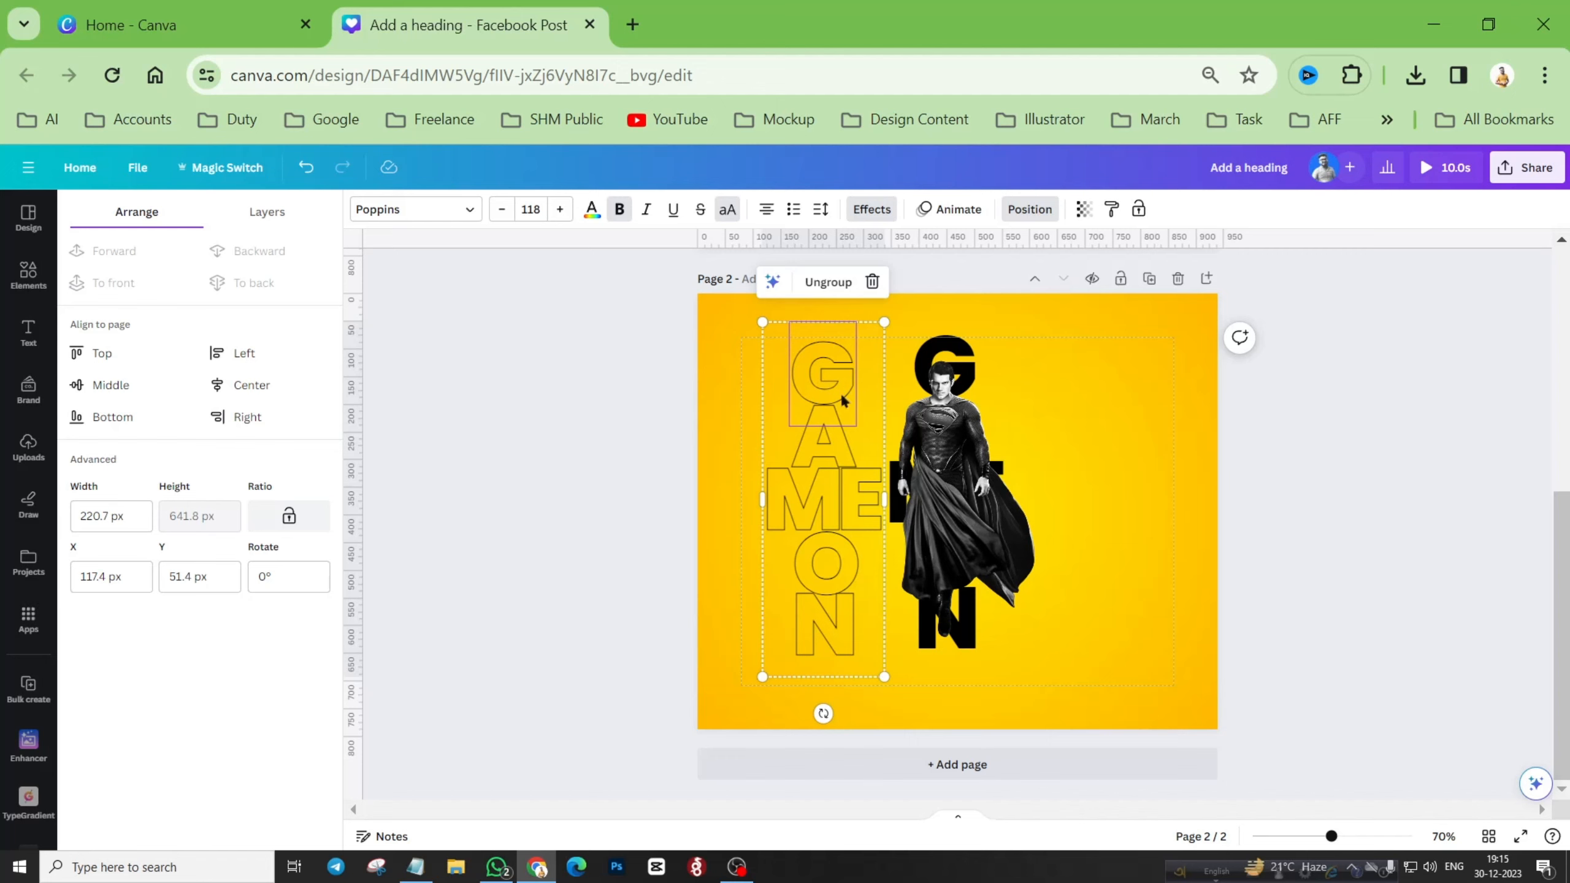
{"action": "left_click", "coordinate": [762, 323]}
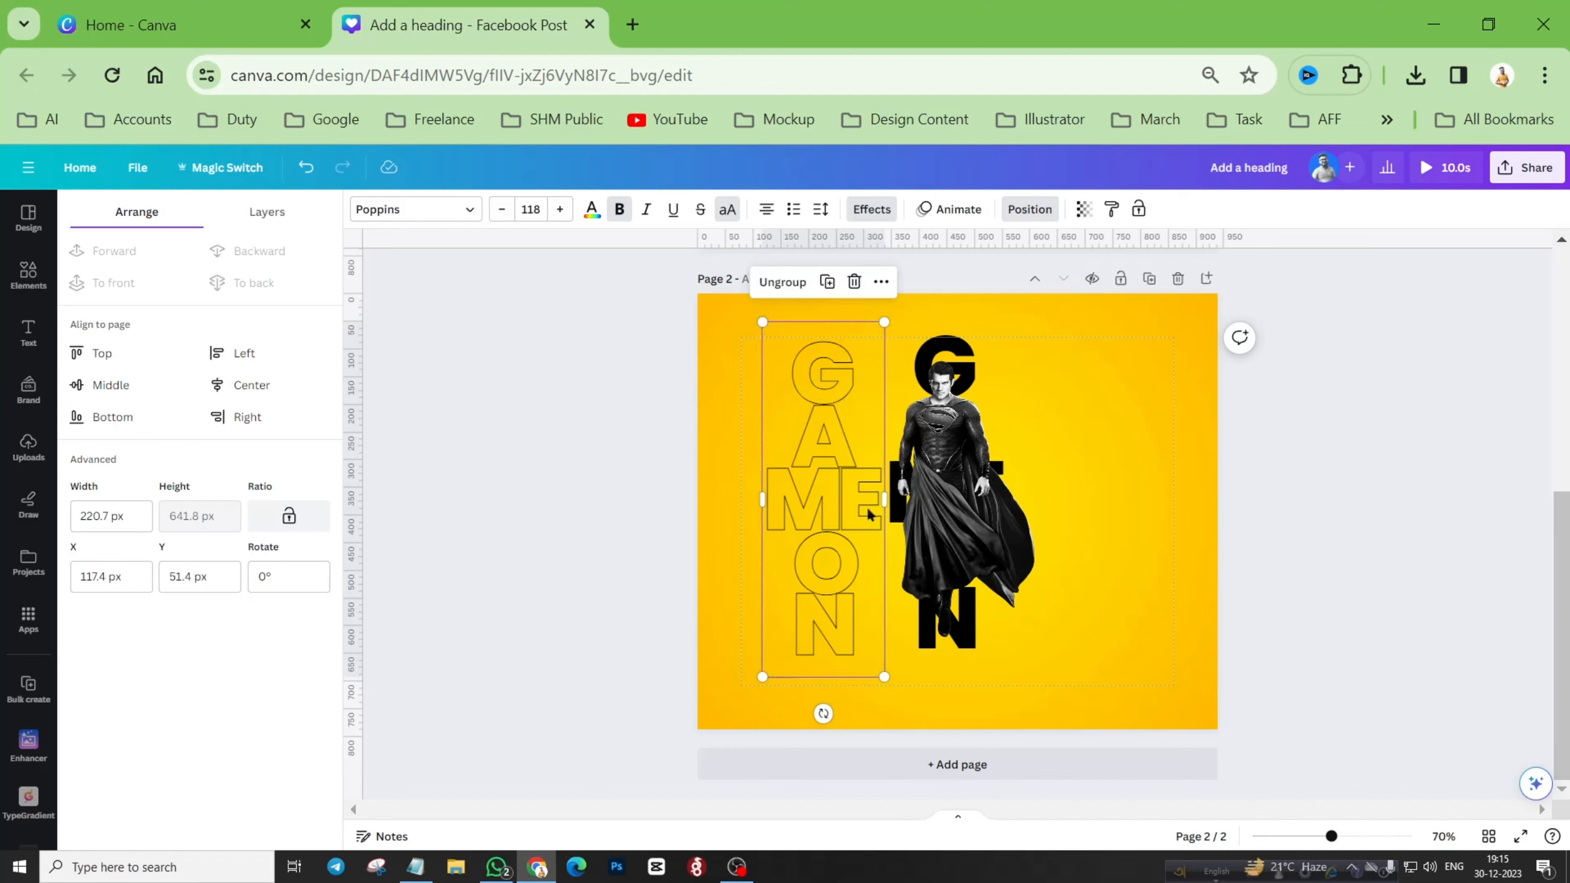
{"action": "left_click", "coordinate": [591, 211]}
{"action": "left_click", "coordinate": [211, 304]}
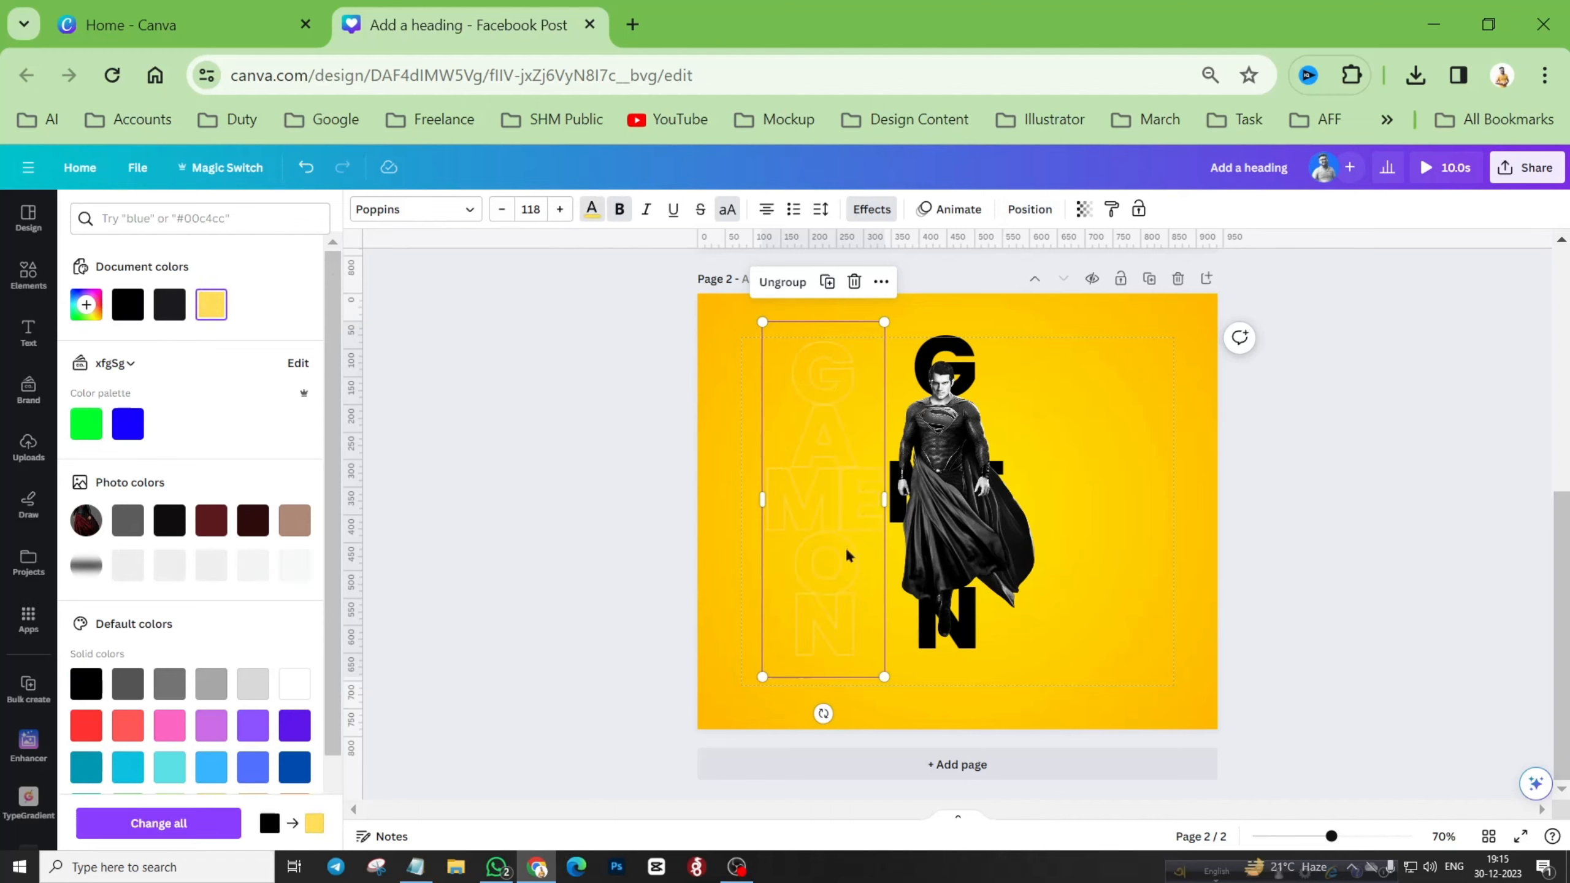
Step: Move the yellow hollow letters exactly over the solid letters and Superman, and check the outline alignment from G down to N
{"action": "left_click_drag", "start_coordinate": [843, 562], "coordinate": [972, 560]}
{"action": "scroll", "coordinate": [944, 378], "scroll_direction": "up", "scroll_amount": 5}
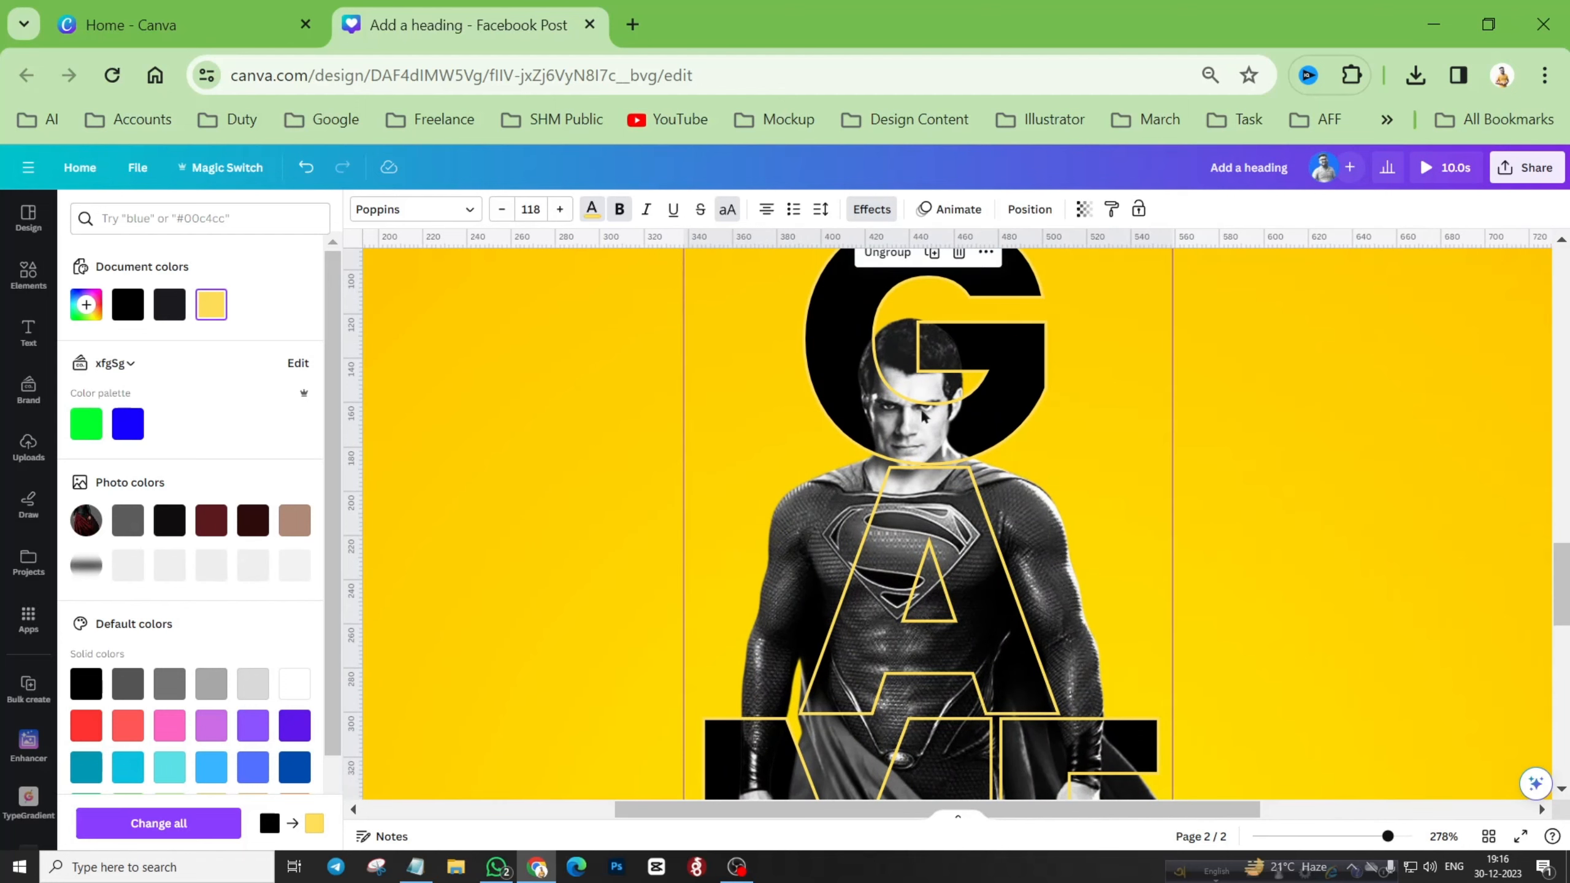
{"action": "scroll", "coordinate": [989, 396], "scroll_direction": "down", "scroll_amount": 5}
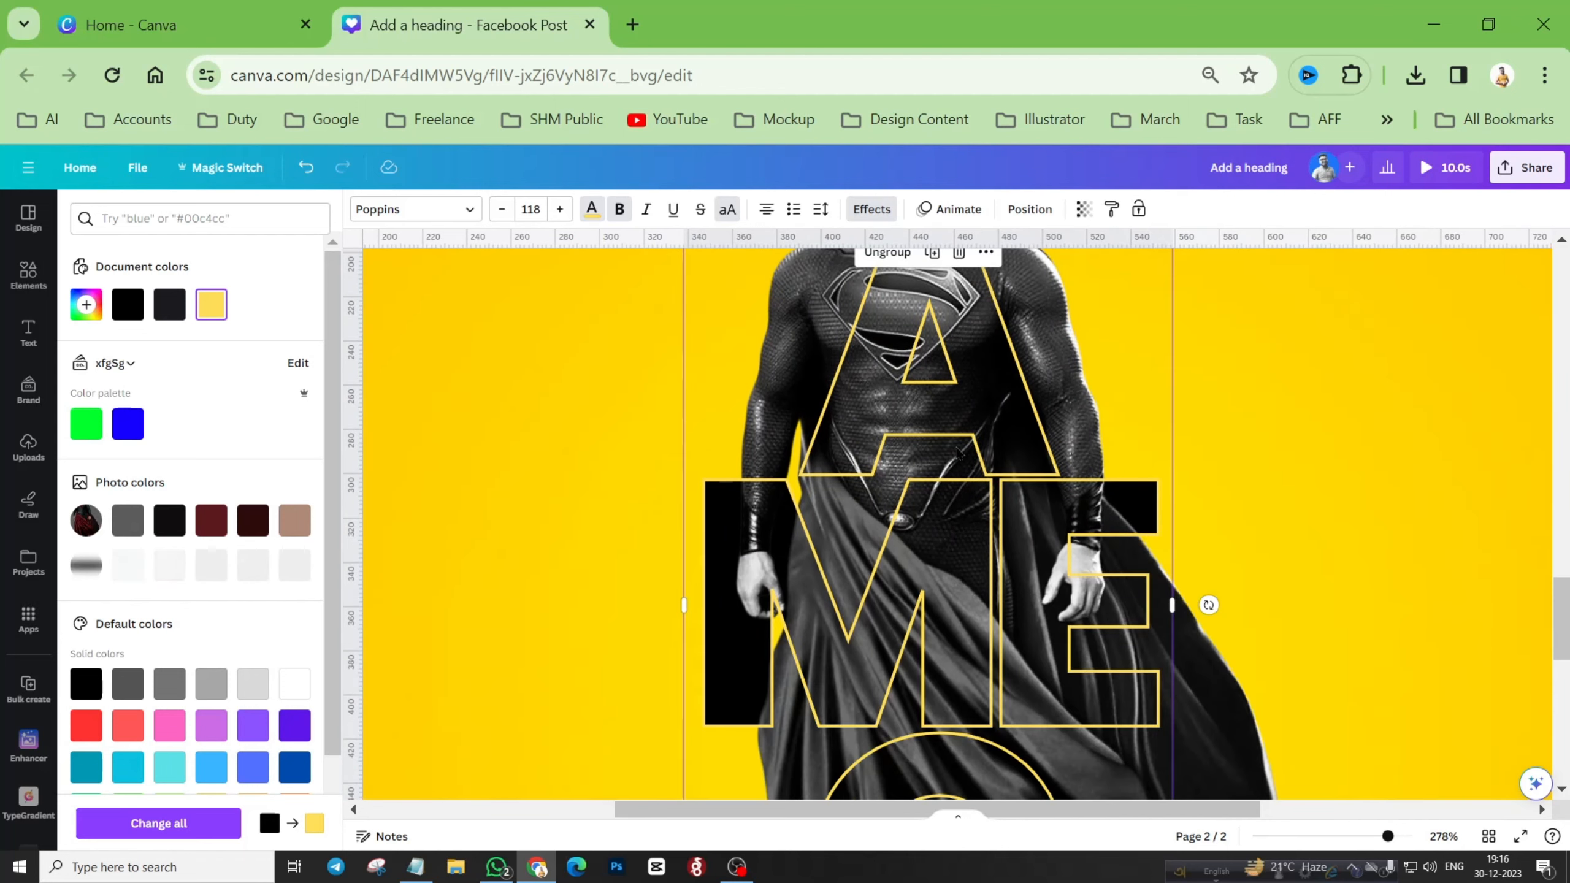
{"action": "scroll", "coordinate": [1151, 476], "scroll_direction": "down", "scroll_amount": 3}
{"action": "scroll", "coordinate": [1151, 476], "scroll_direction": "down", "scroll_amount": 3}
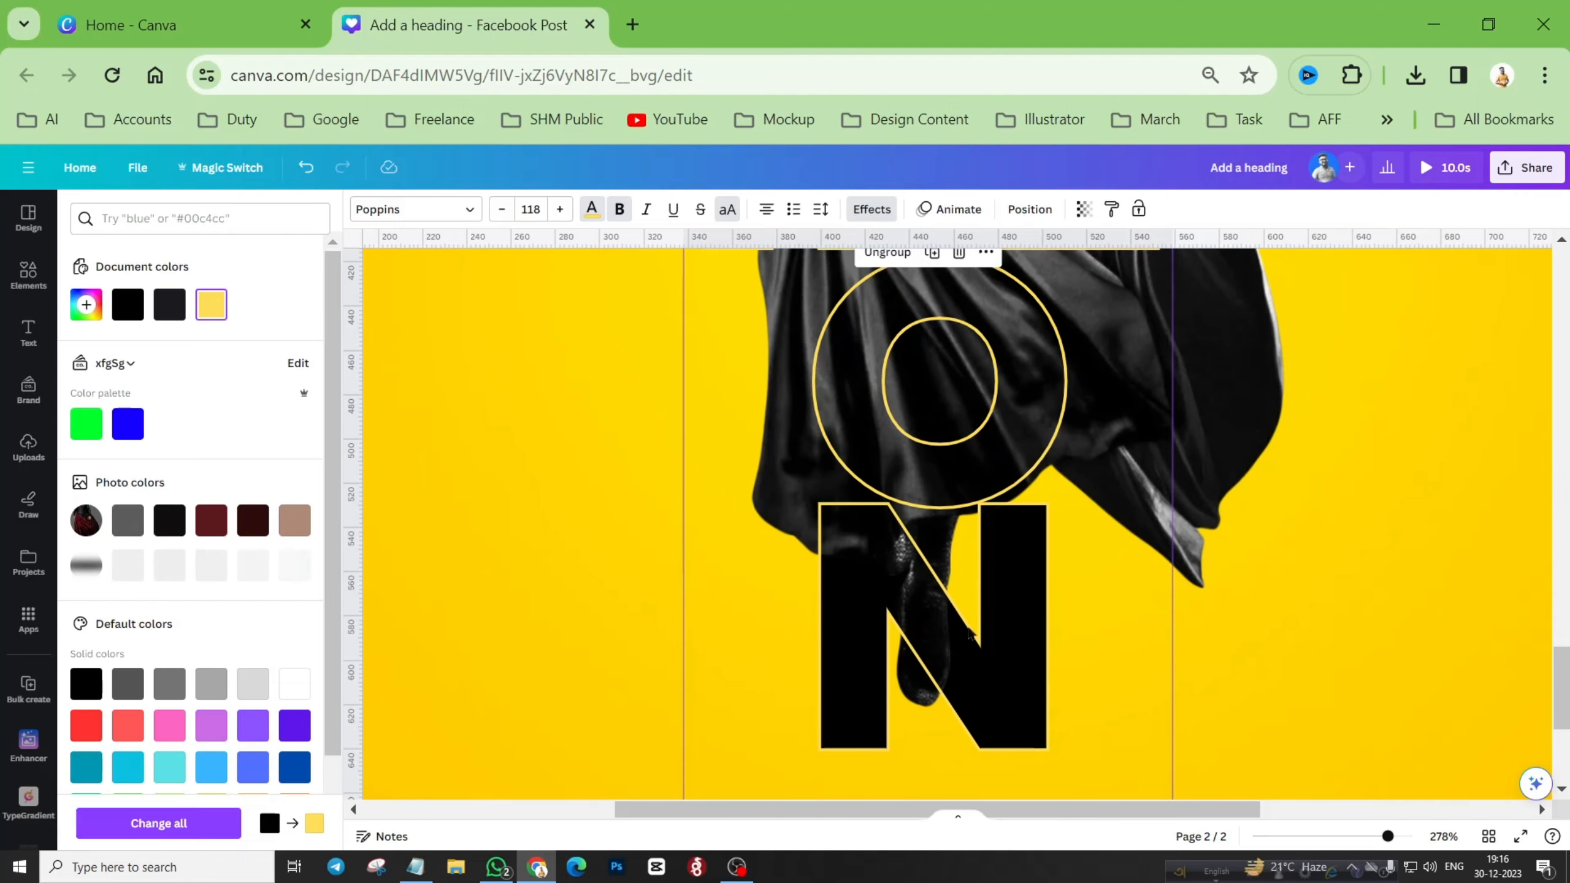
{"action": "scroll", "coordinate": [977, 612], "scroll_direction": "down", "scroll_amount": 8, "text": "ctrl"}
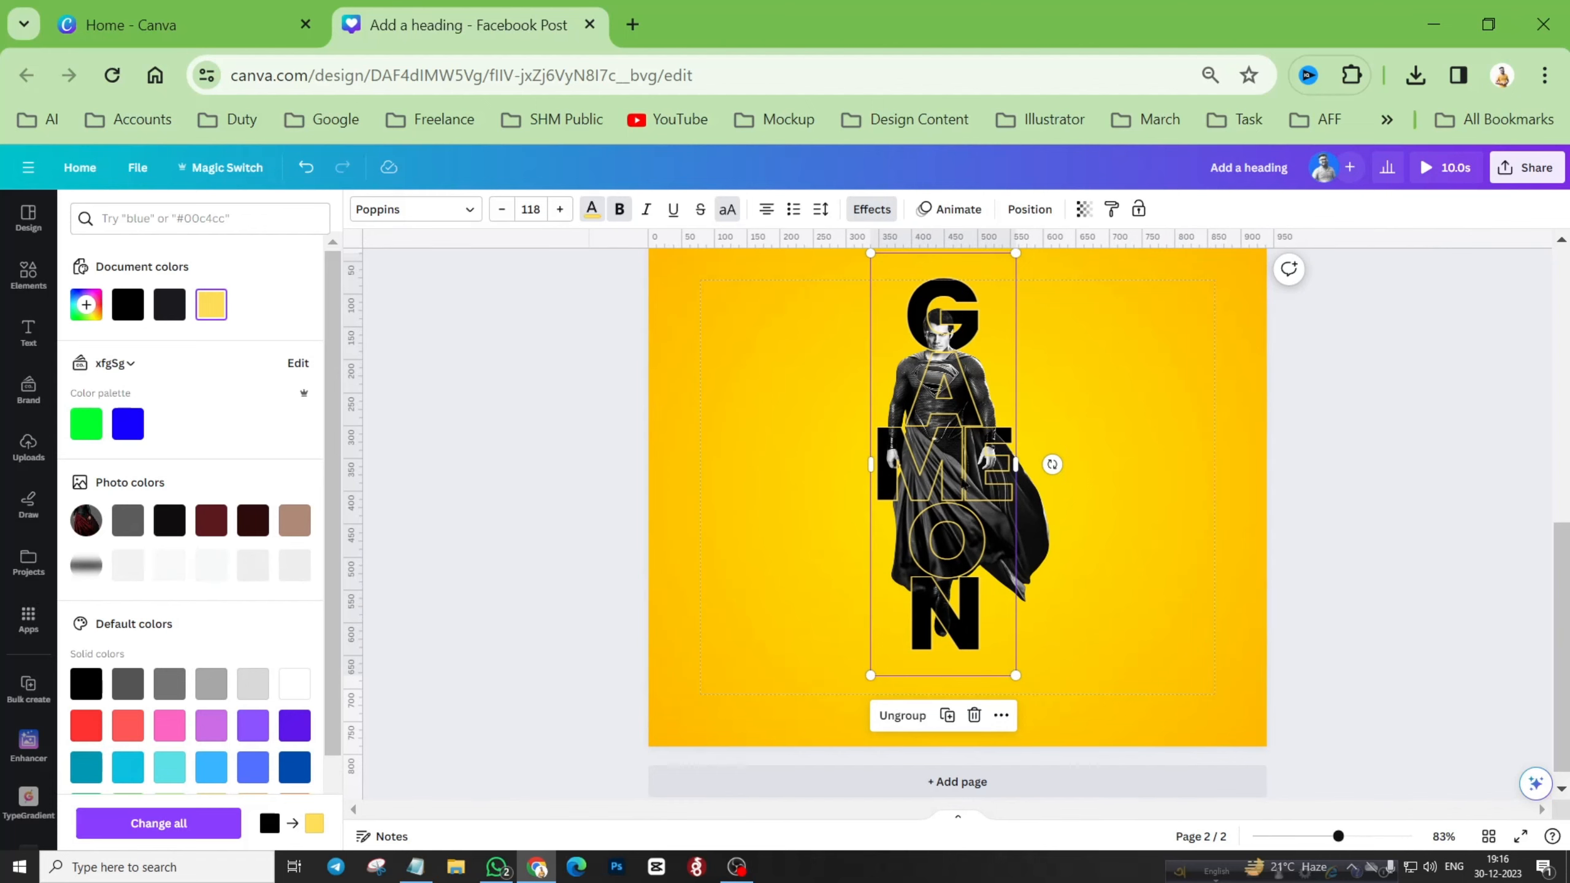
{"action": "scroll", "coordinate": [1023, 427], "scroll_direction": "down", "scroll_amount": 3, "text": "ctrl"}
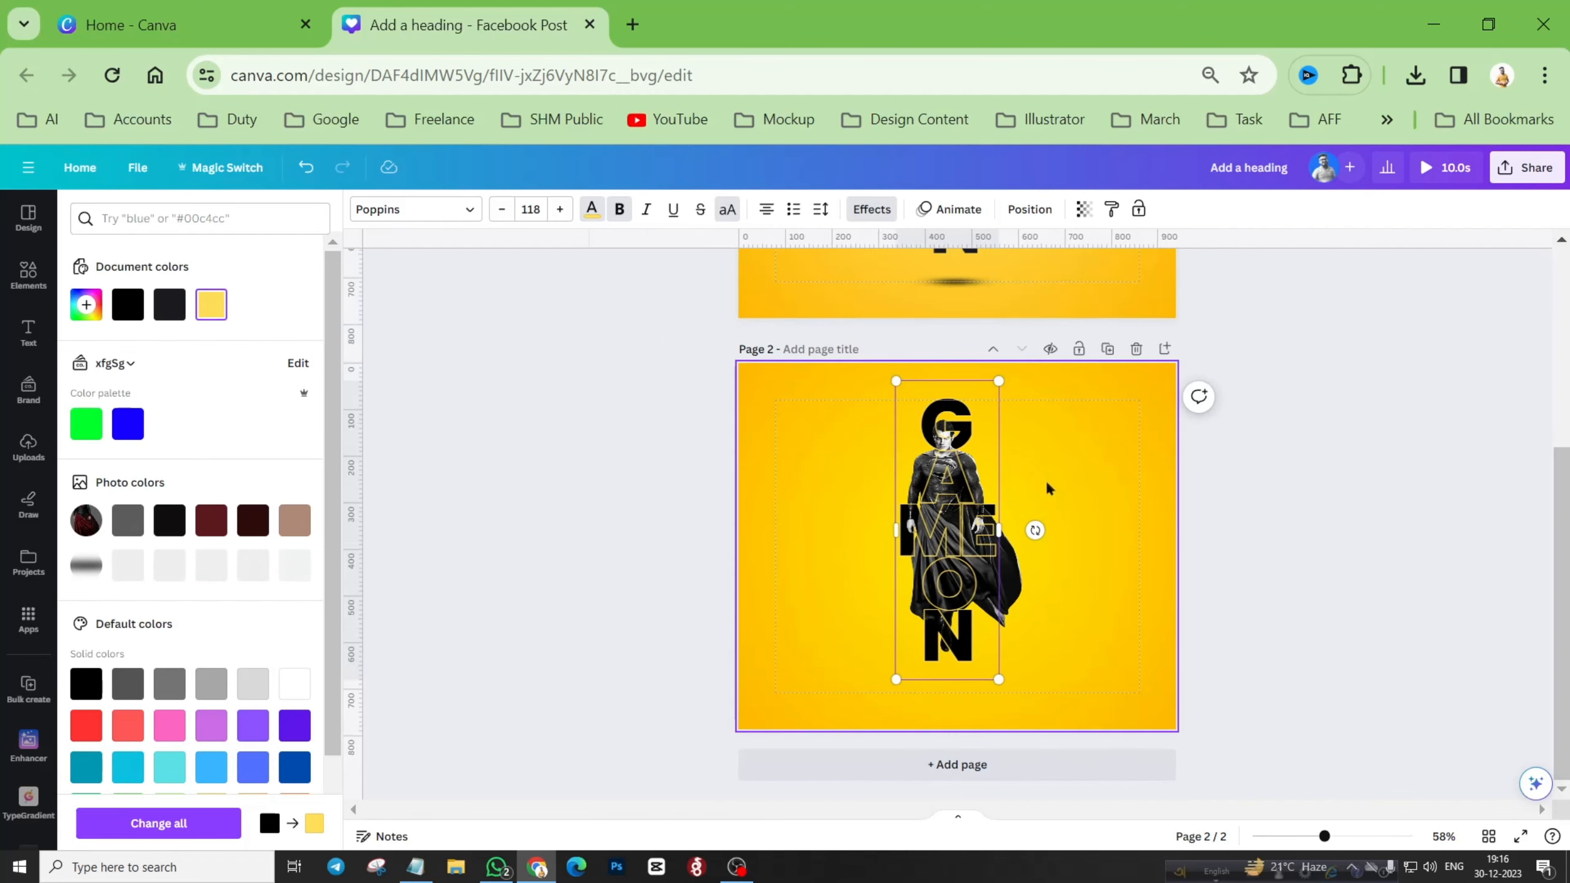
Step: Check the layer order on page 2: hollow letters, Superman cutout, solid letters and the gradient background
{"action": "left_click", "coordinate": [1079, 475]}
{"action": "left_click_drag", "start_coordinate": [1089, 446], "coordinate": [883, 579]}
{"action": "left_click", "coordinate": [544, 209]}
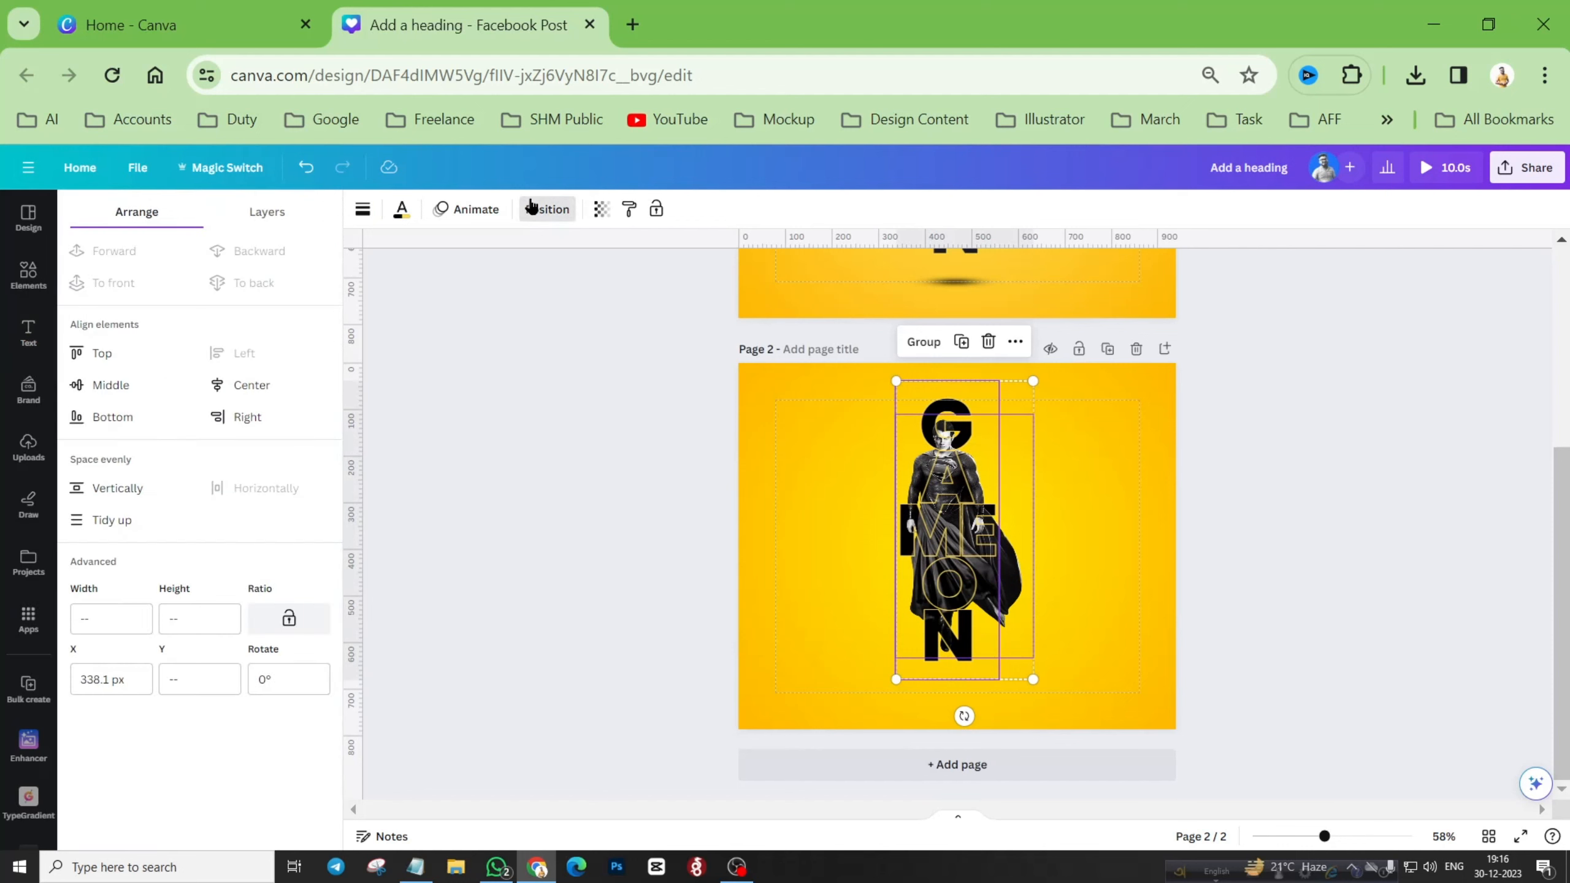
{"action": "left_click", "coordinate": [303, 213]}
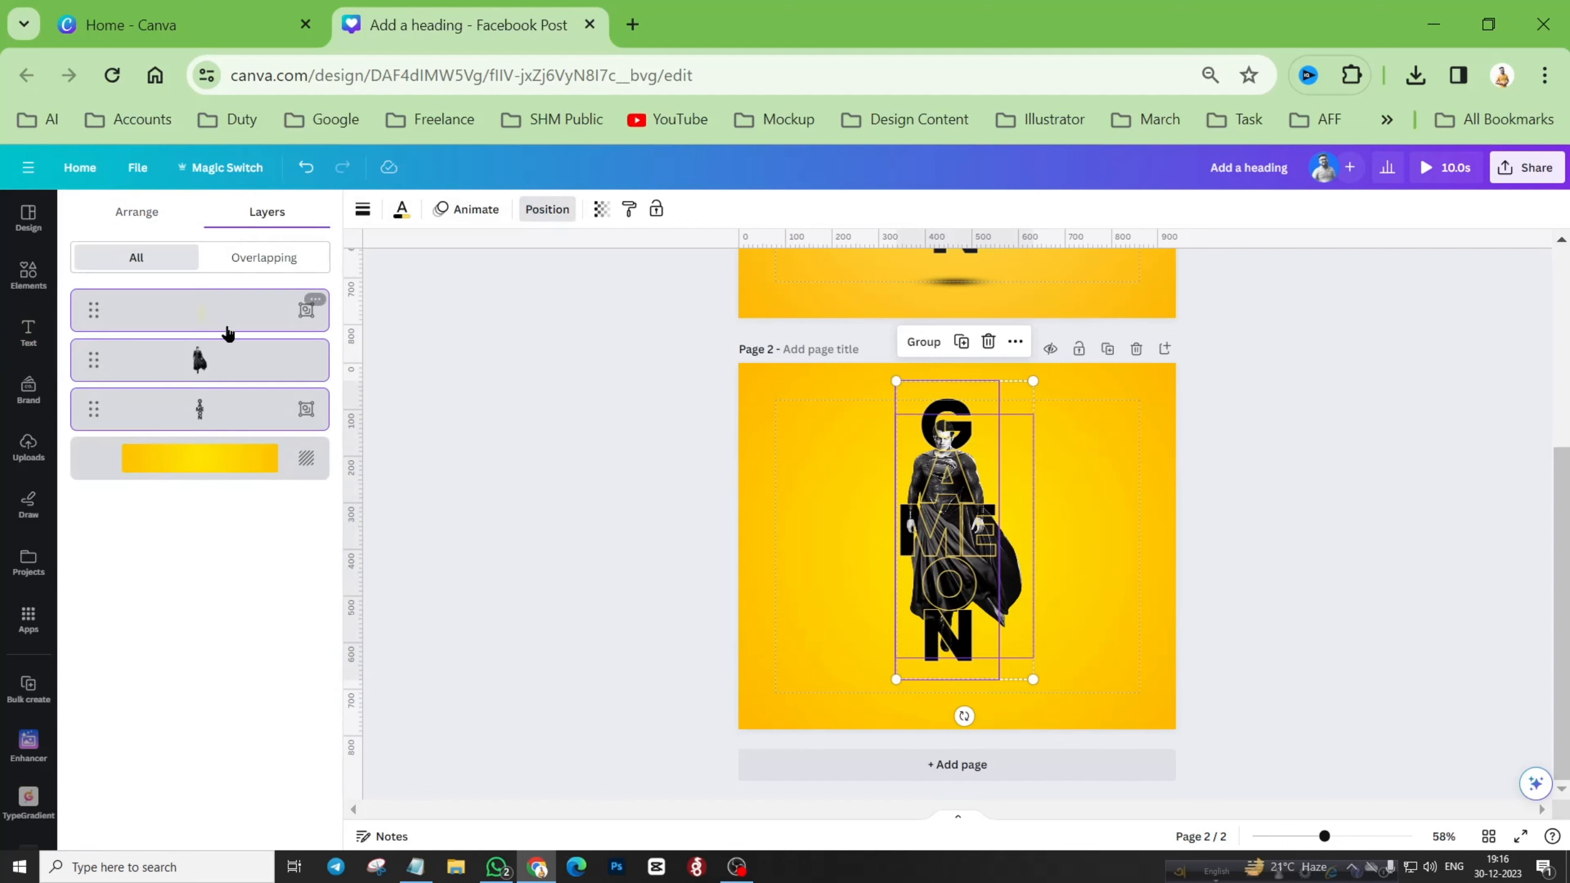
{"action": "left_click", "coordinate": [252, 315]}
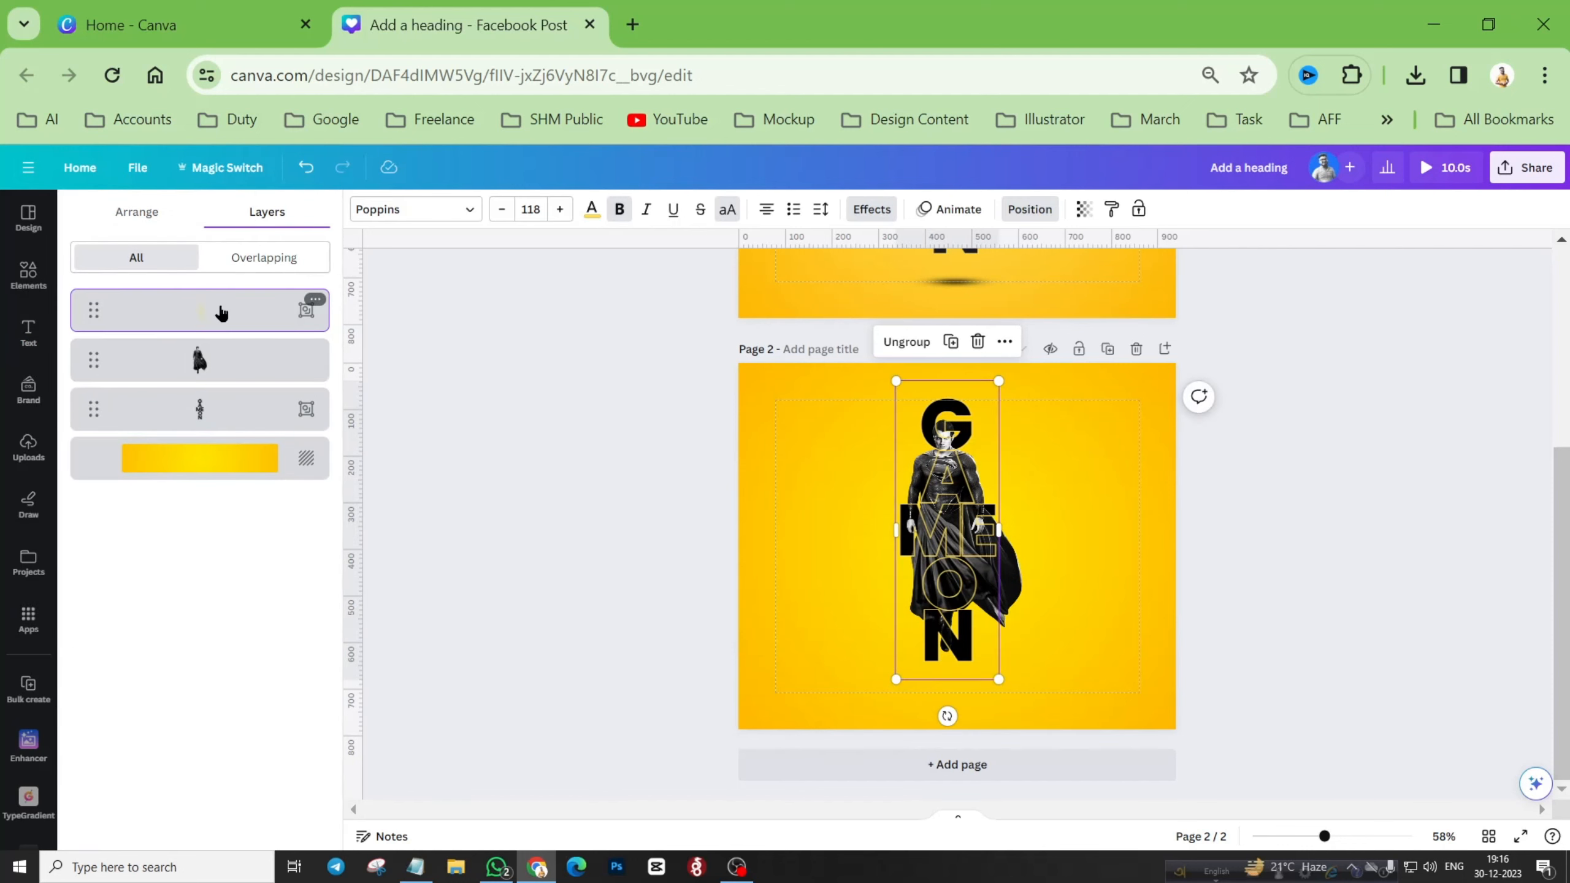
{"action": "left_click", "coordinate": [224, 364]}
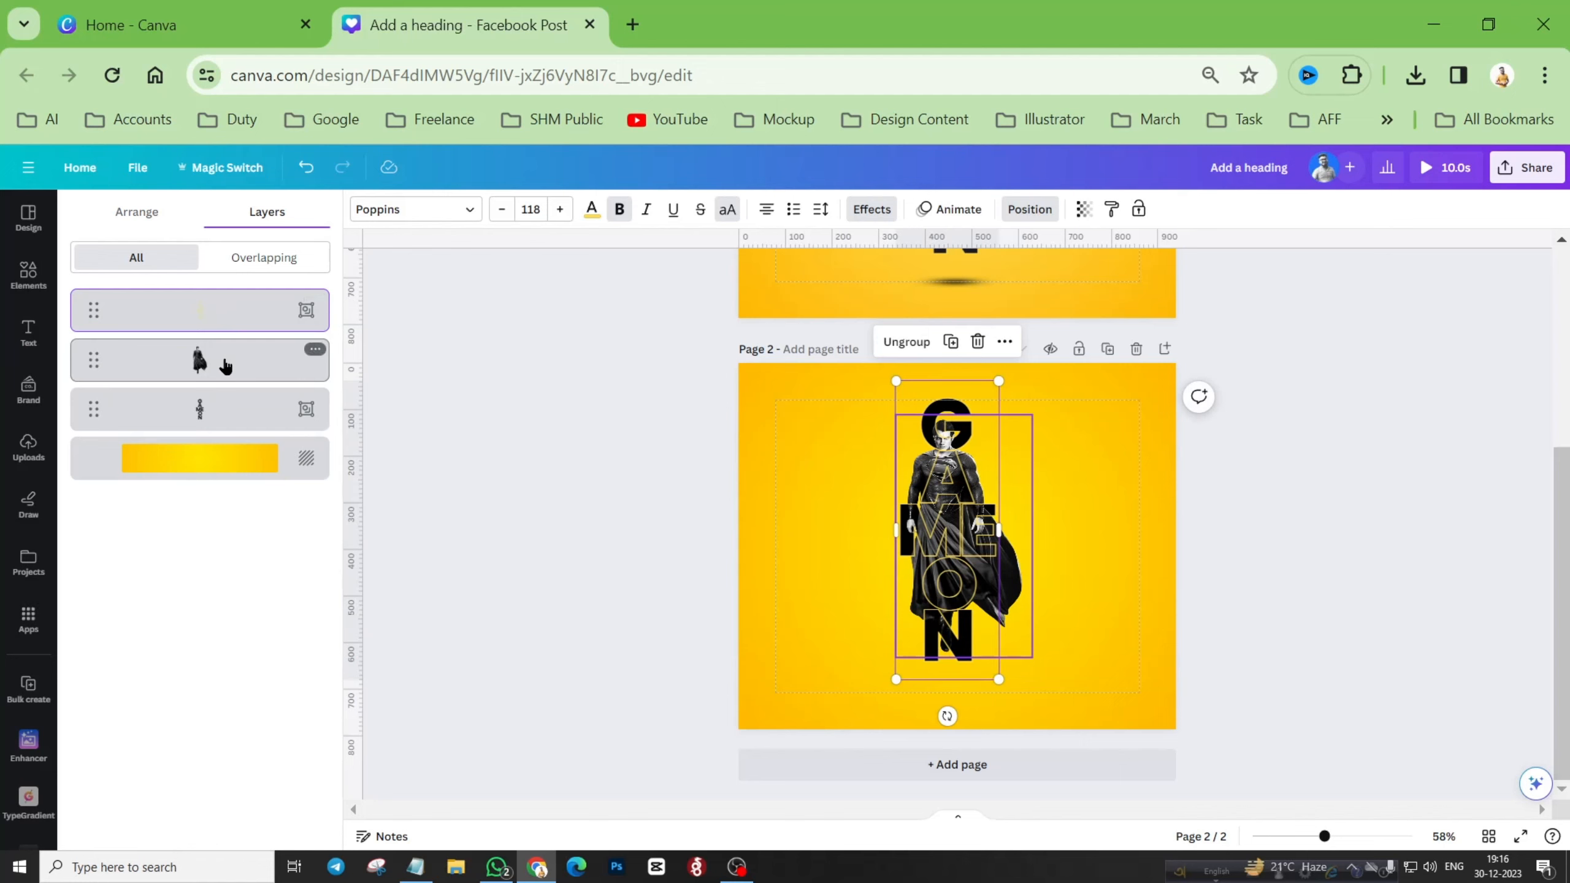
{"action": "left_click", "coordinate": [226, 411]}
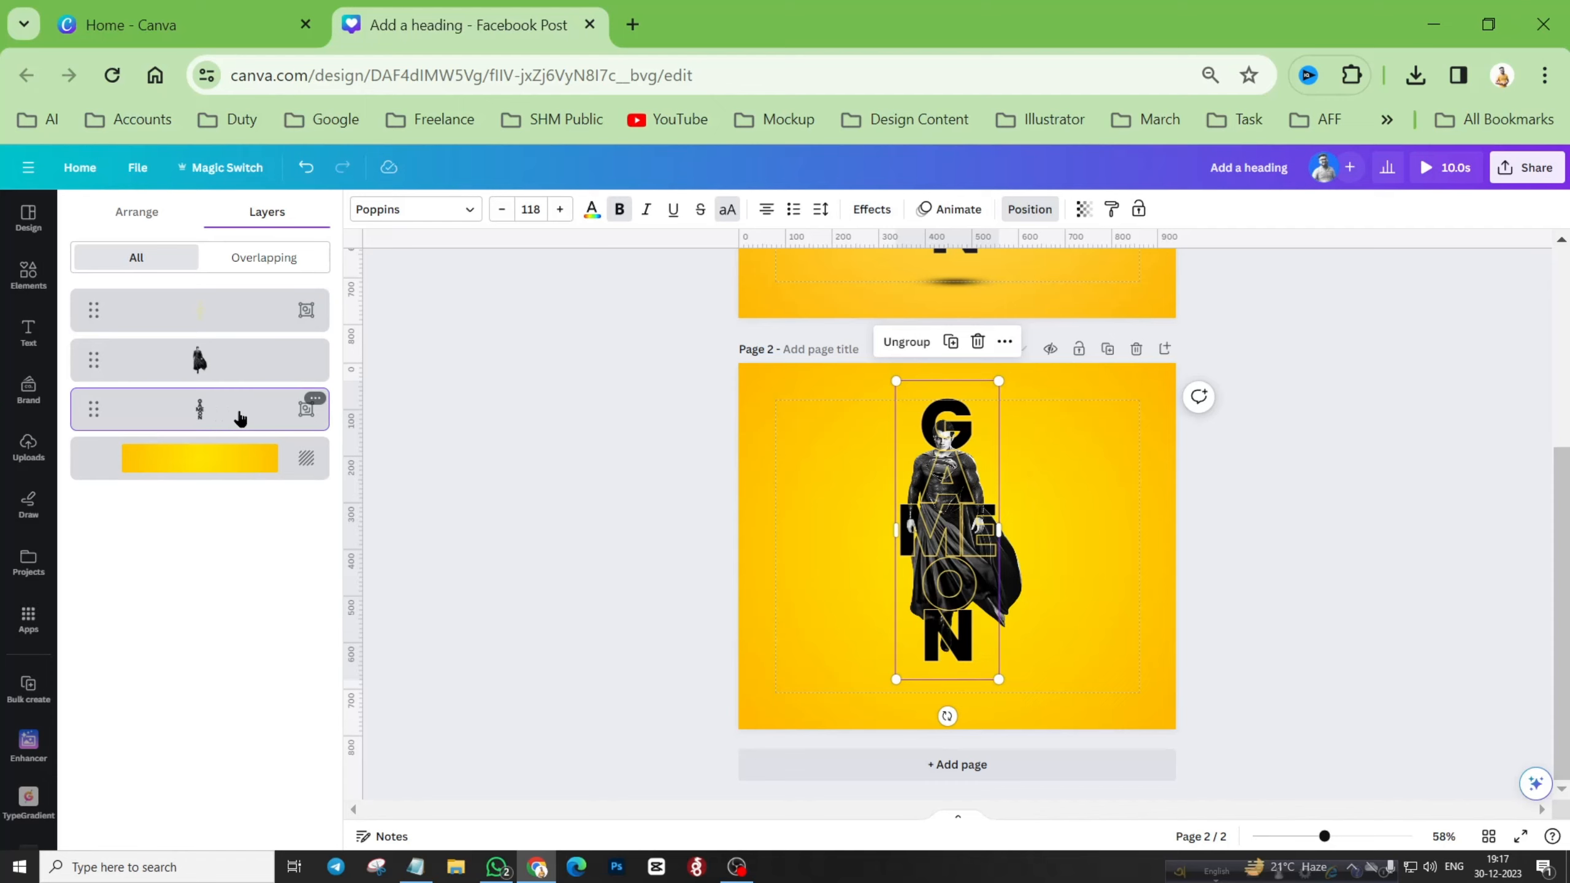
{"action": "left_click", "coordinate": [199, 363]}
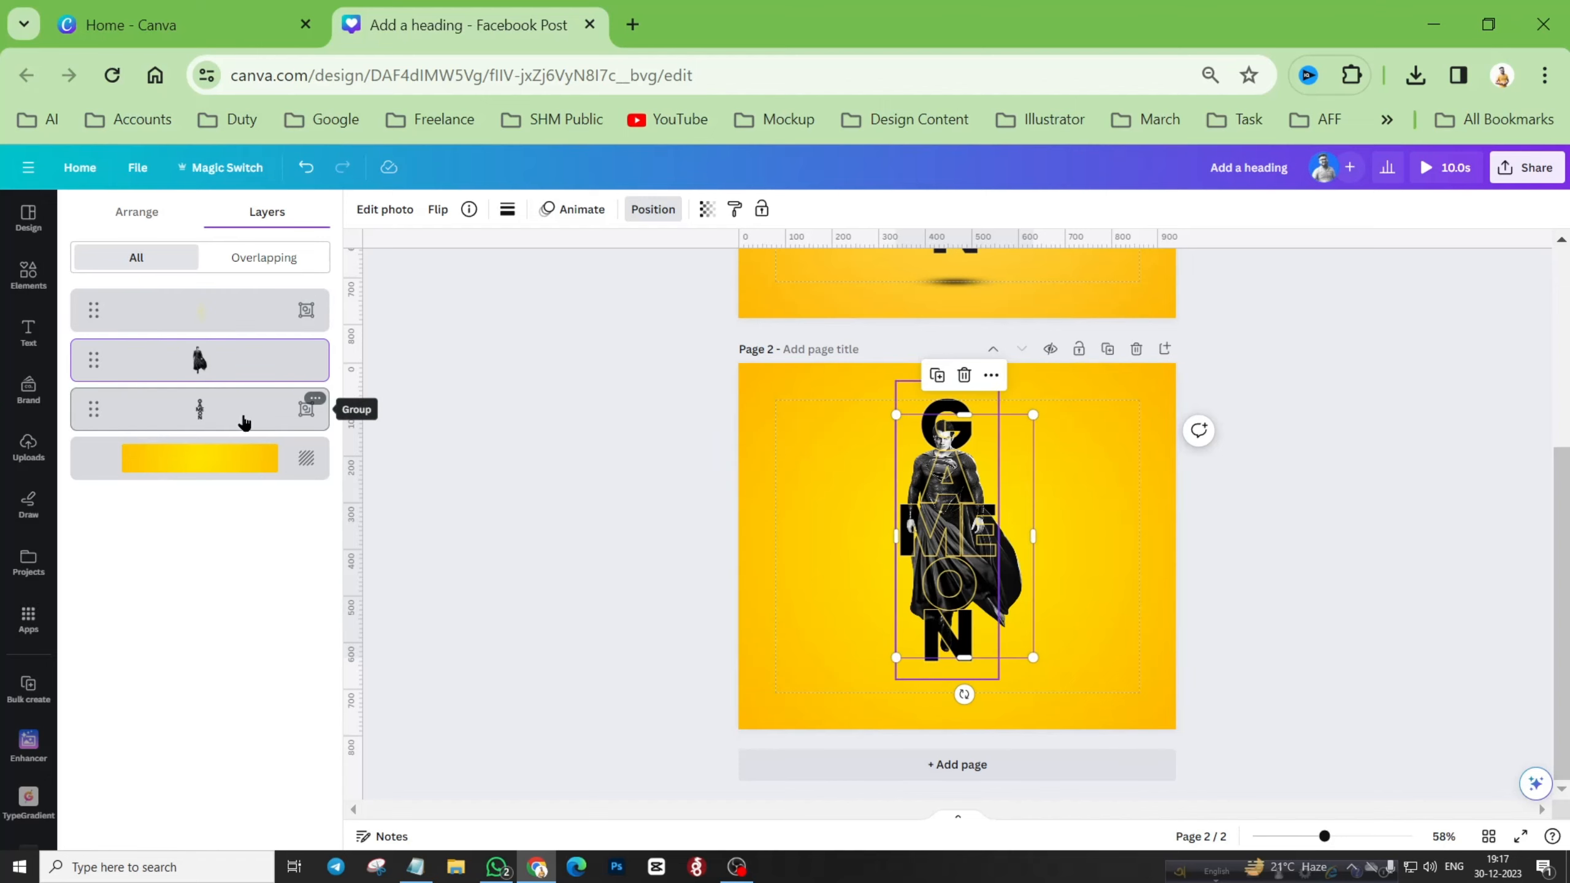
{"action": "left_click", "coordinate": [1085, 501]}
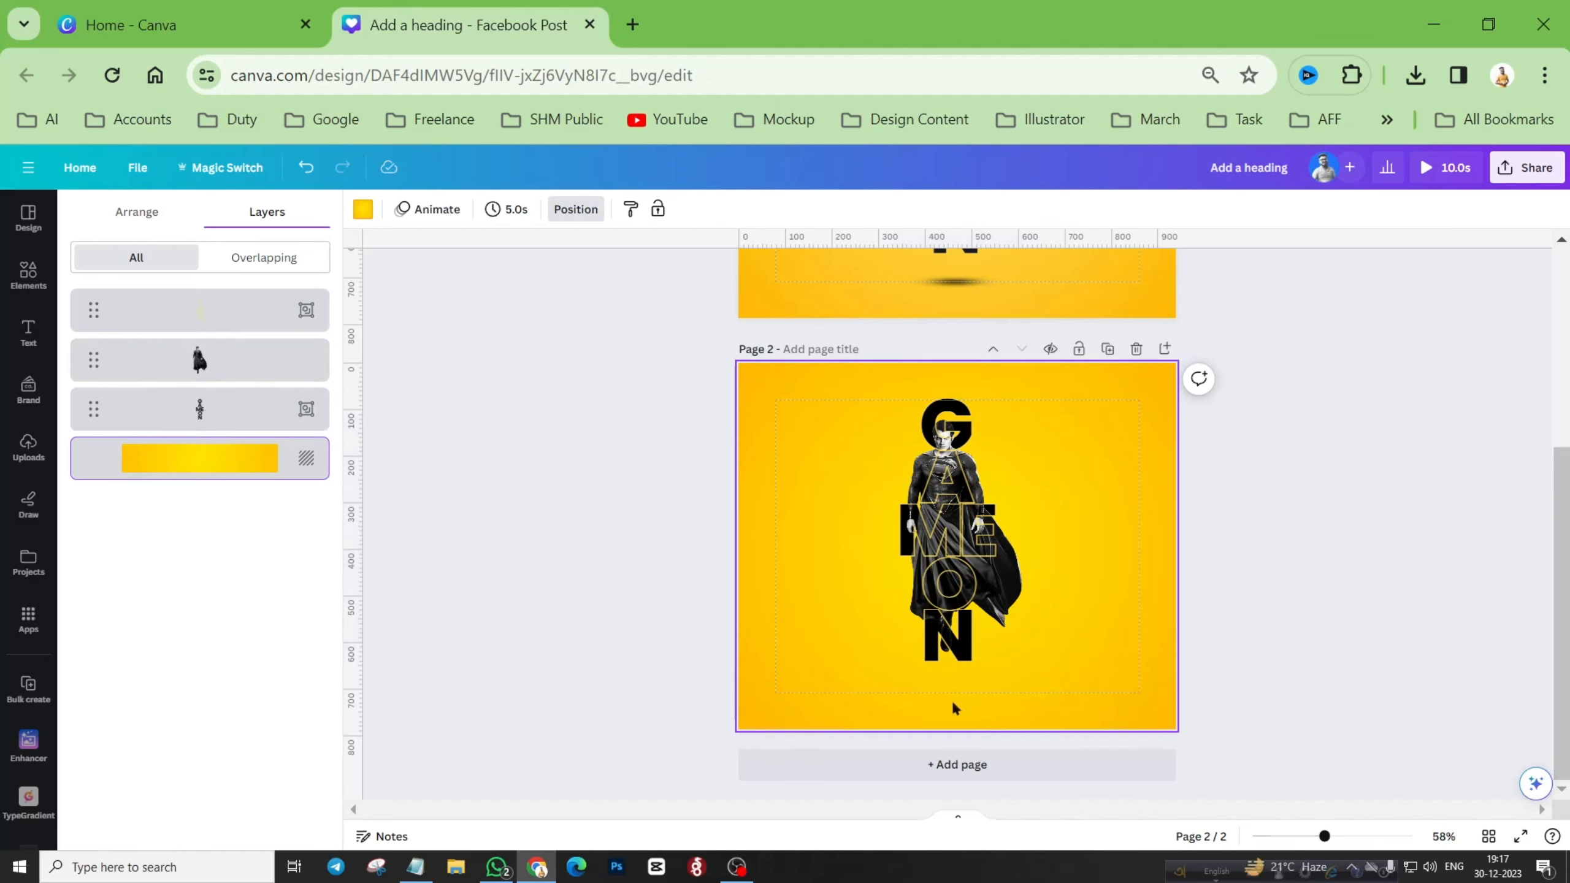
Step: Compare page 2 with the finished poster on page 1, then find a soft elliptical shadow graphic with the search "shadow" and add it
{"action": "scroll", "coordinate": [1019, 557], "scroll_direction": "up", "scroll_amount": 3}
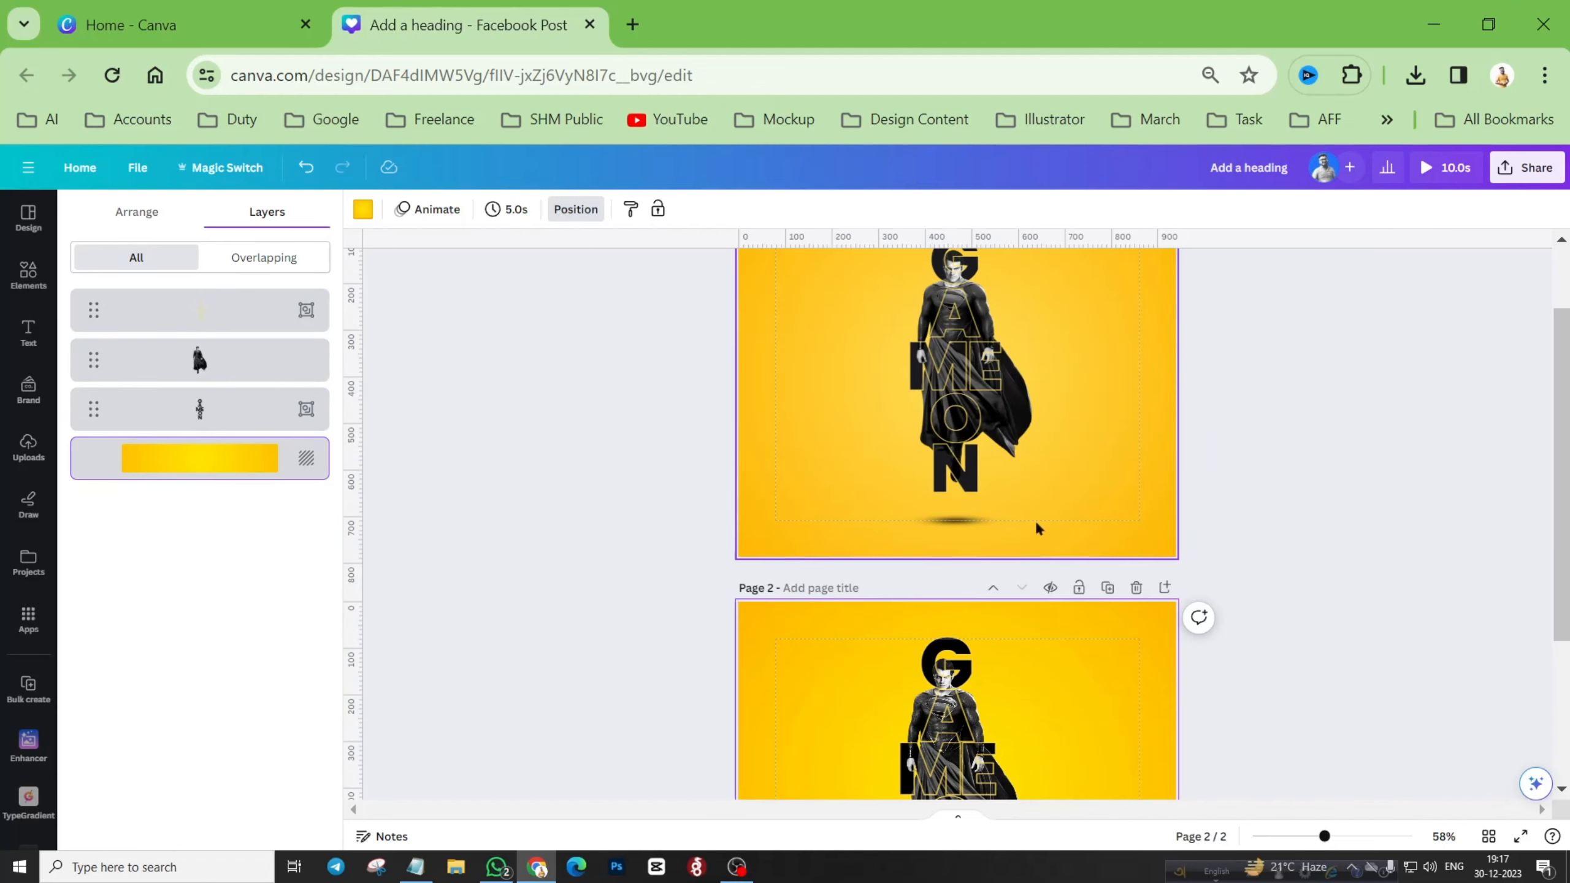
{"action": "scroll", "coordinate": [1035, 522], "scroll_direction": "down", "scroll_amount": 3}
{"action": "scroll", "coordinate": [1034, 519], "scroll_direction": "up", "scroll_amount": 3}
{"action": "scroll", "coordinate": [1035, 519], "scroll_direction": "down", "scroll_amount": 3}
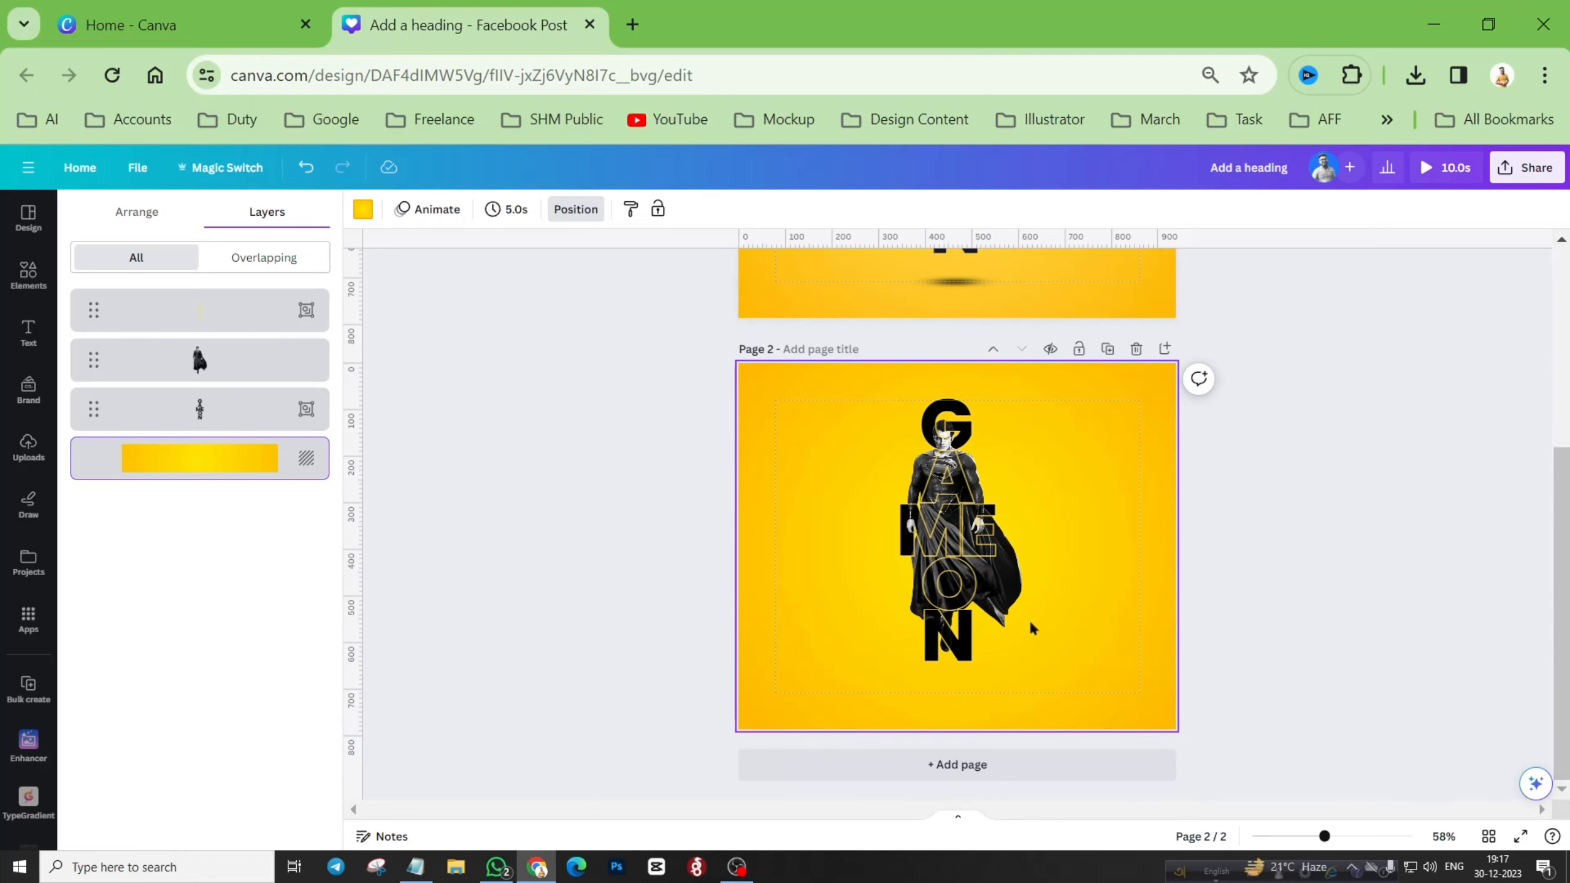
{"action": "scroll", "coordinate": [995, 661], "scroll_direction": "up", "scroll_amount": 2}
{"action": "left_click", "coordinate": [28, 273]}
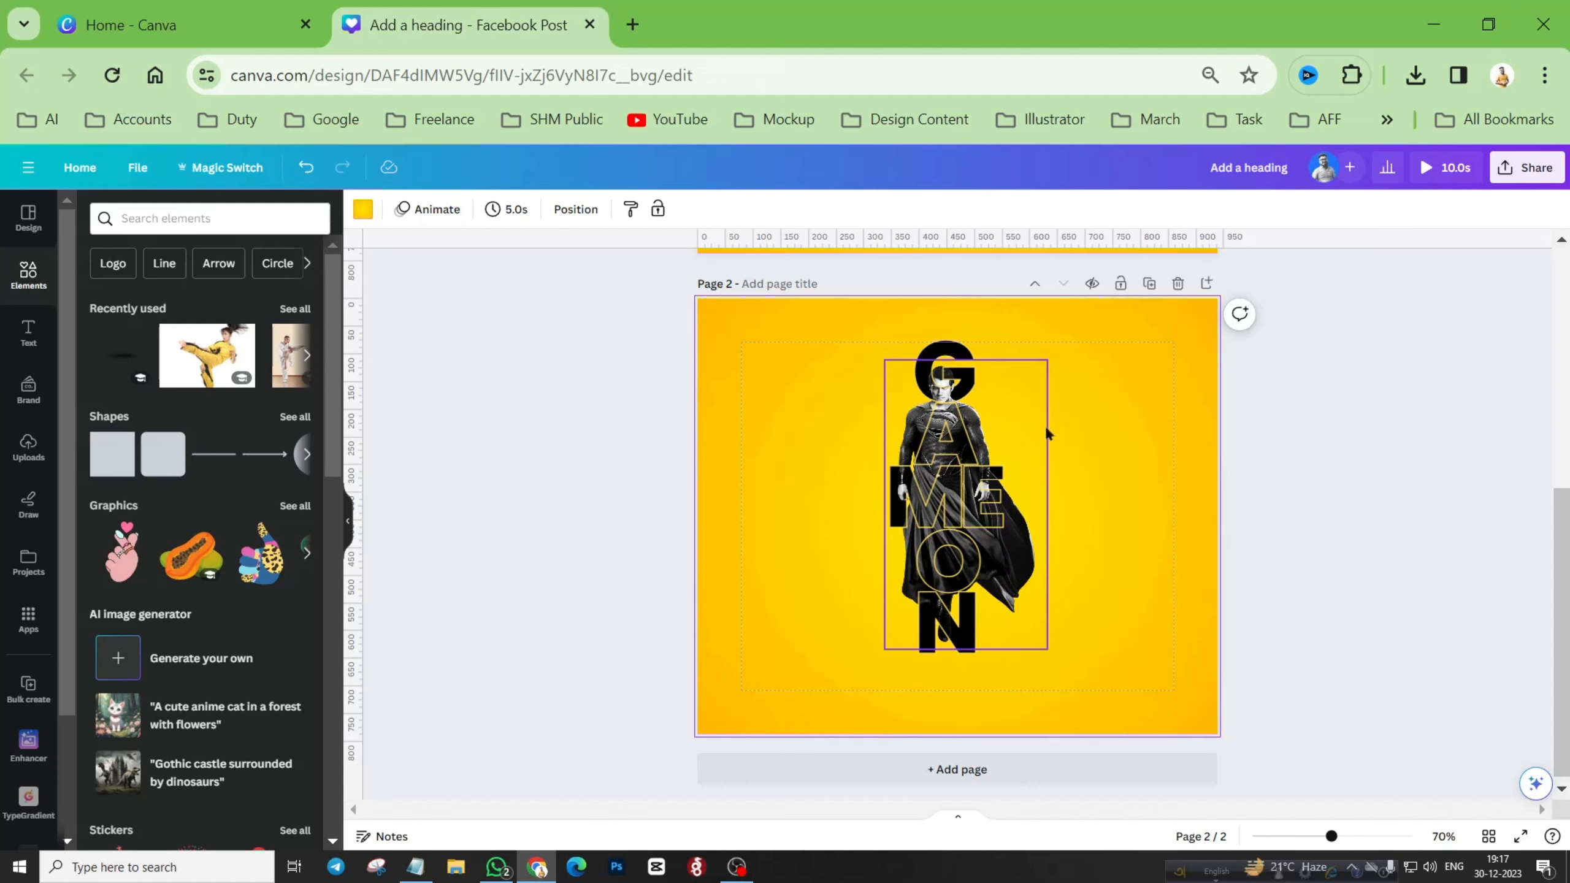
{"action": "left_click", "coordinate": [125, 218]}
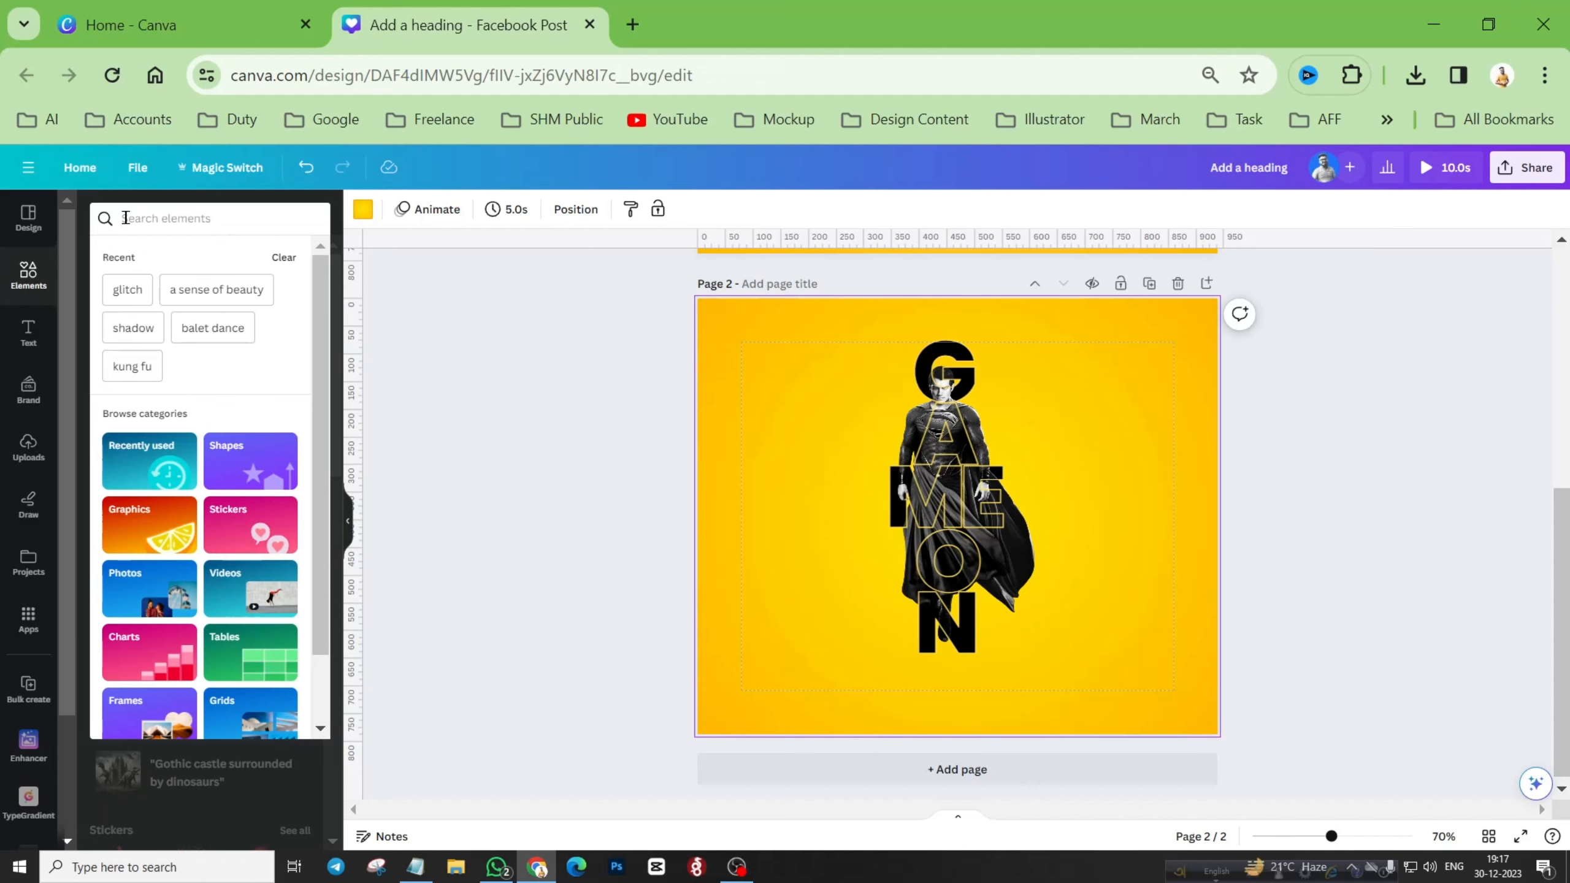
{"action": "type", "text": "shadow"}
{"action": "key", "text": "Return"}
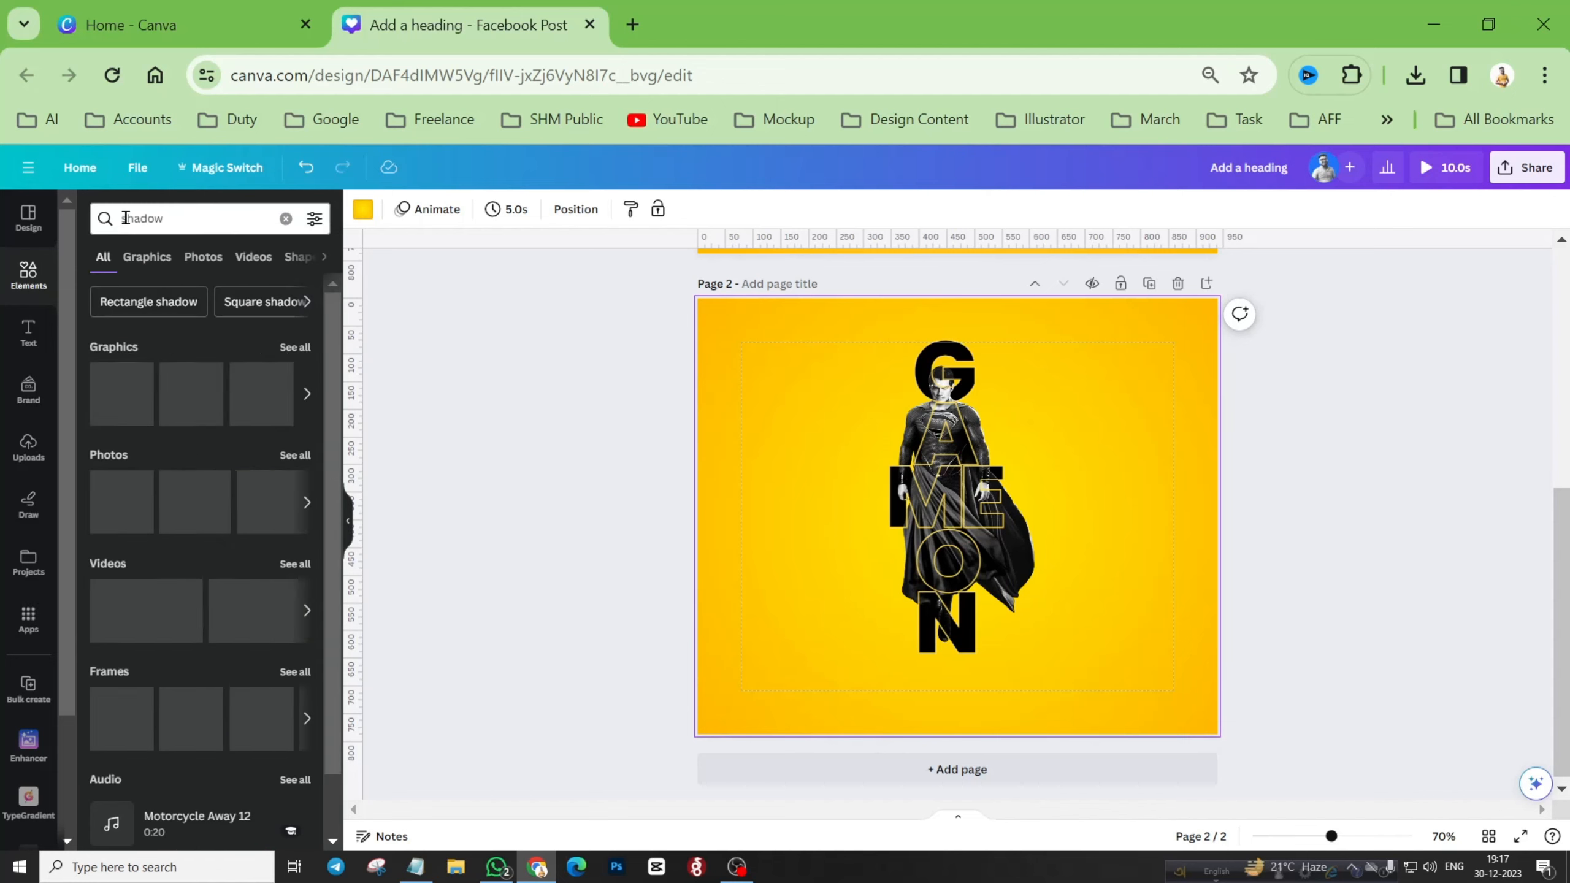
{"action": "left_click", "coordinate": [146, 257]}
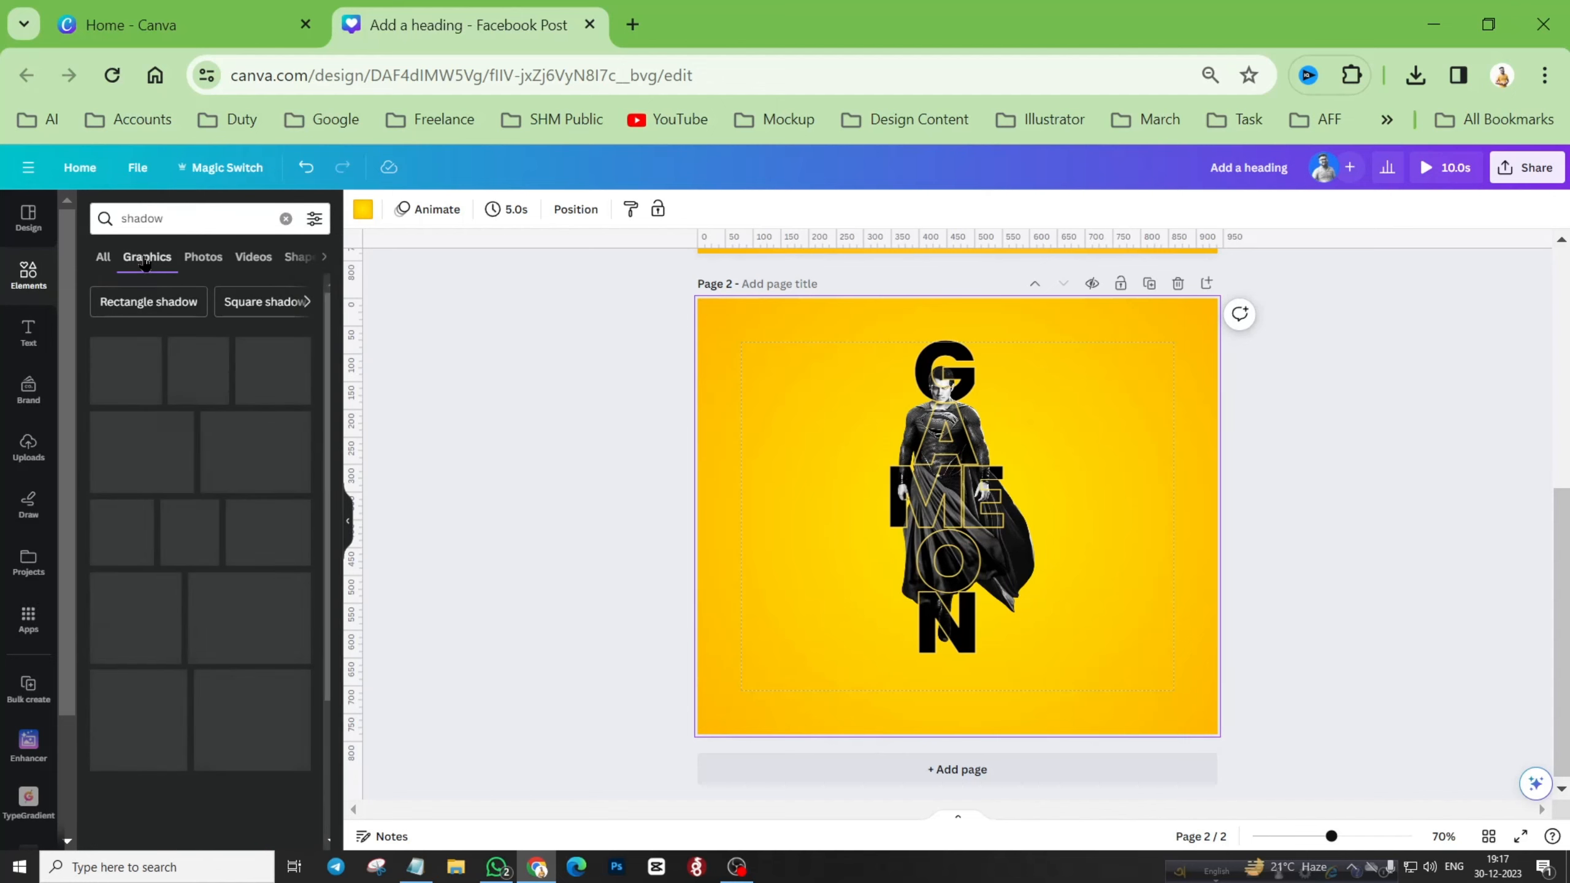
{"action": "left_click", "coordinate": [247, 512]}
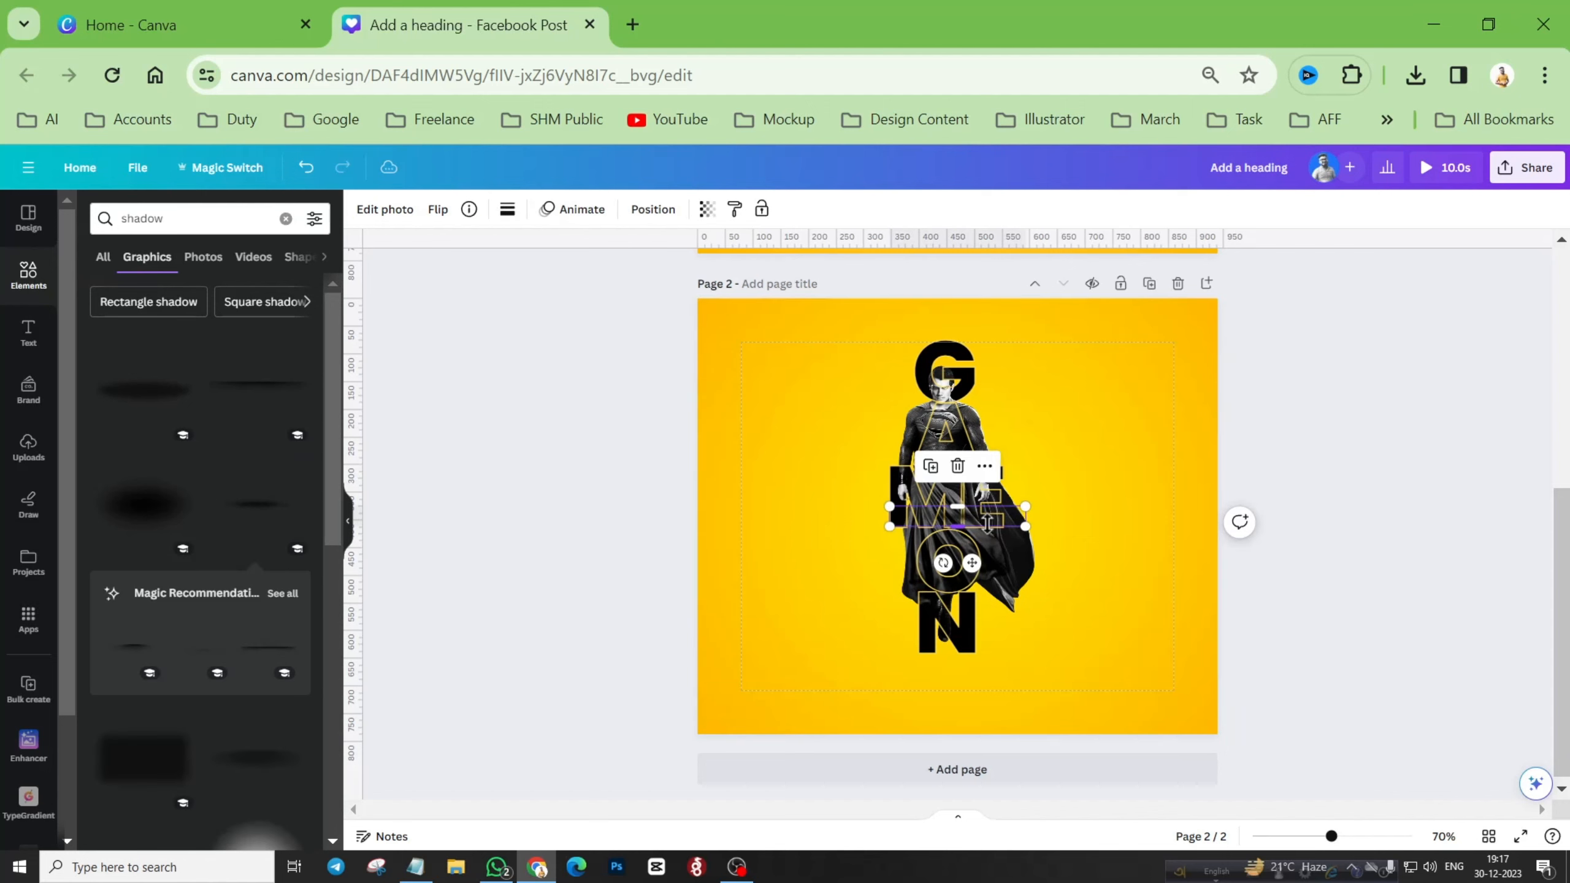
Step: Move the shadow down to the base of the letter N and send it behind the letters and Superman
{"action": "left_click_drag", "start_coordinate": [974, 560], "coordinate": [970, 719]}
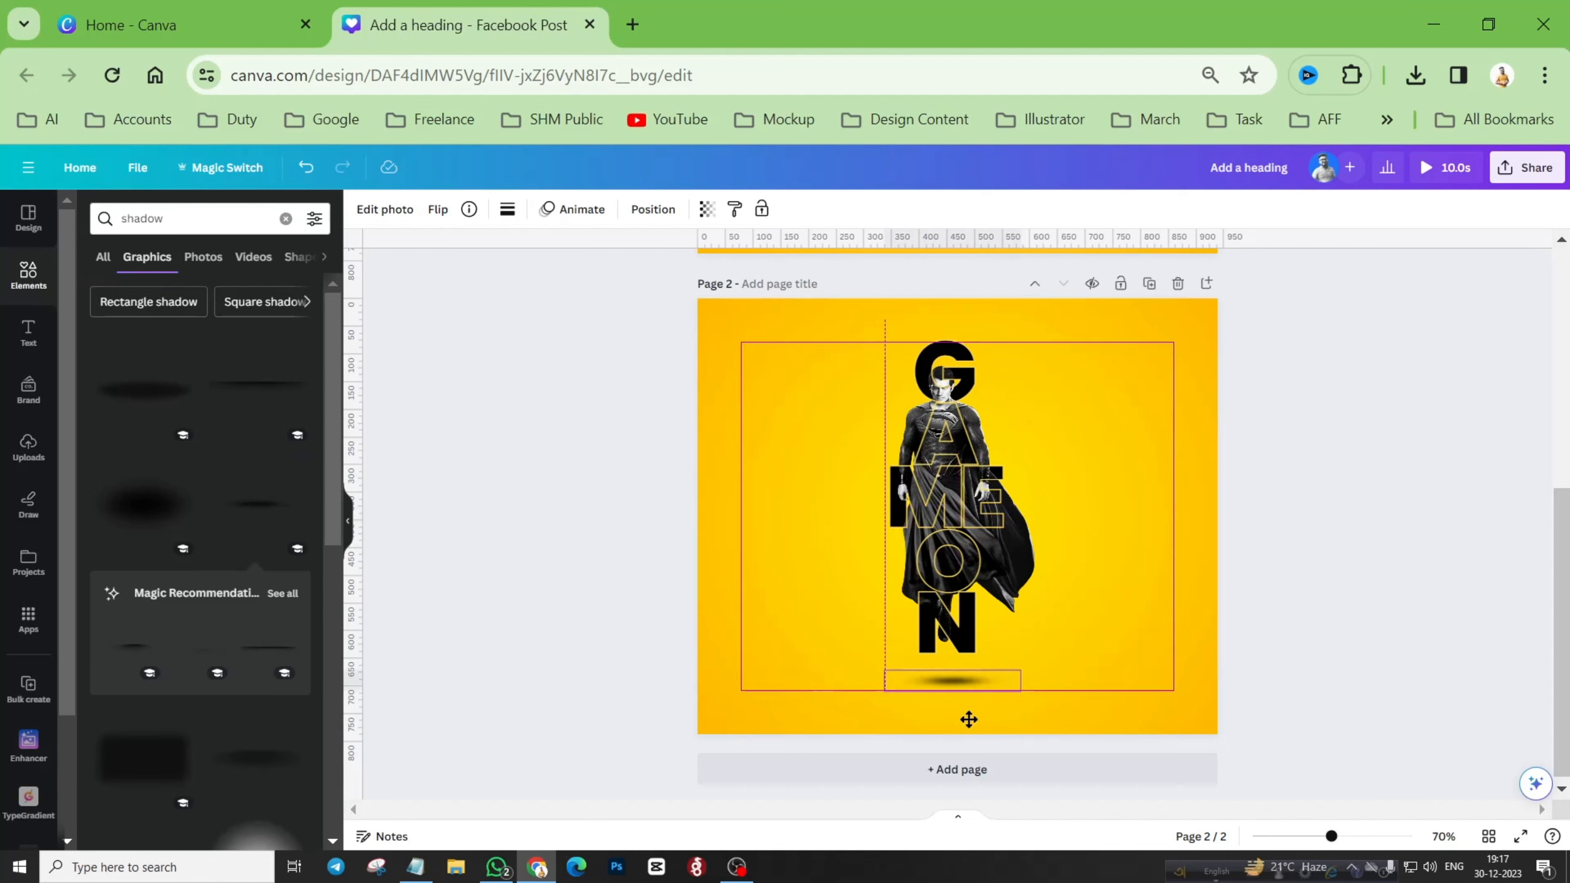
{"action": "left_click_drag", "start_coordinate": [966, 719], "coordinate": [967, 720]}
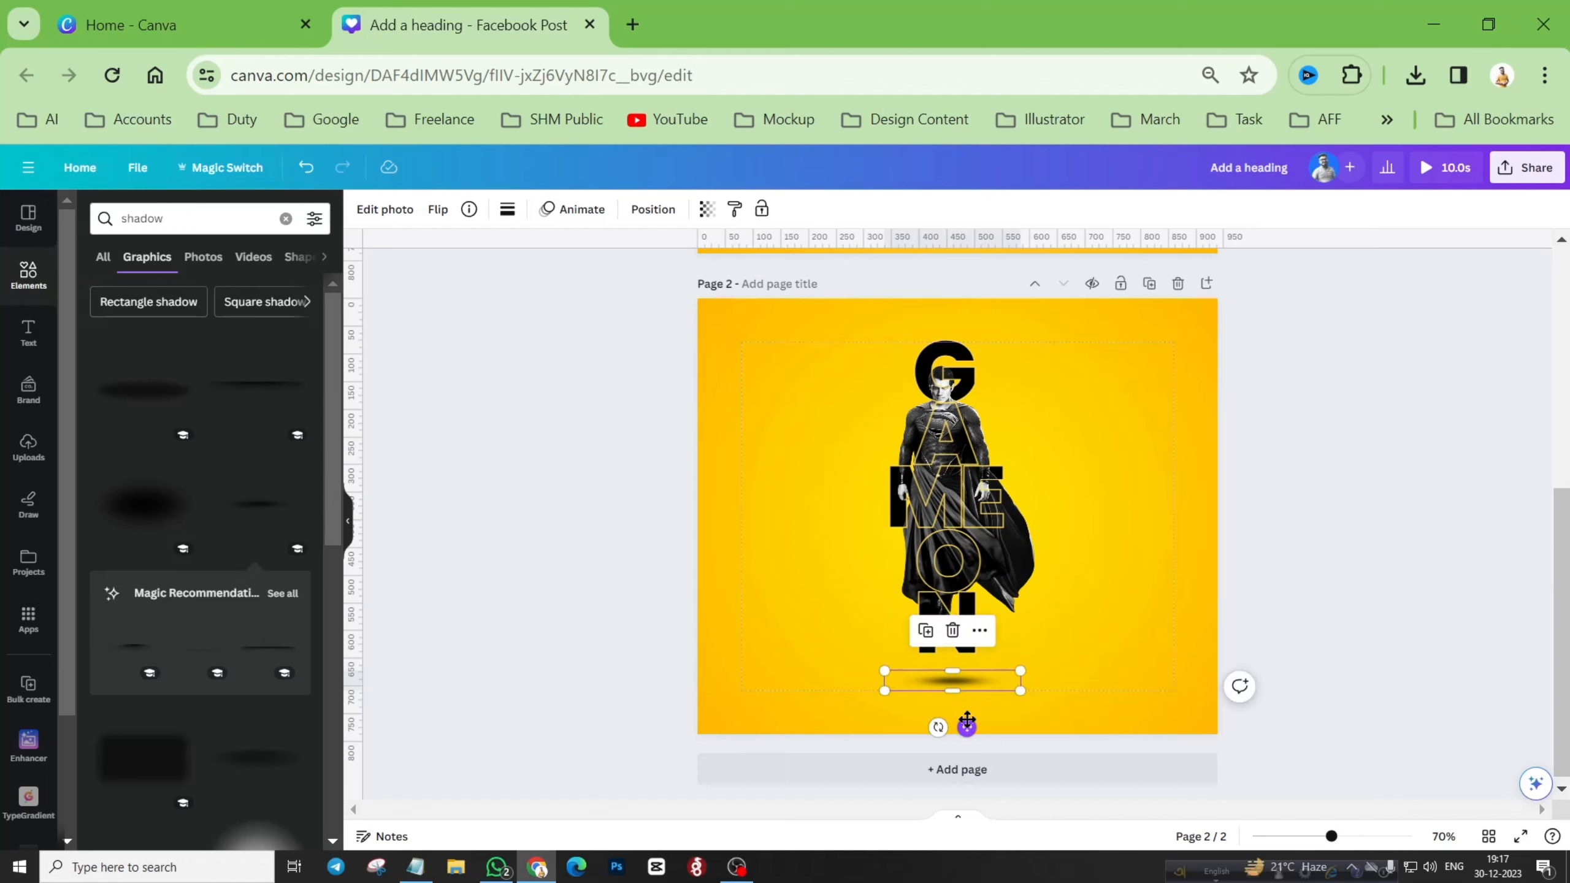
{"action": "left_click_drag", "start_coordinate": [979, 677], "coordinate": [975, 648]}
{"action": "left_click", "coordinate": [1109, 617]}
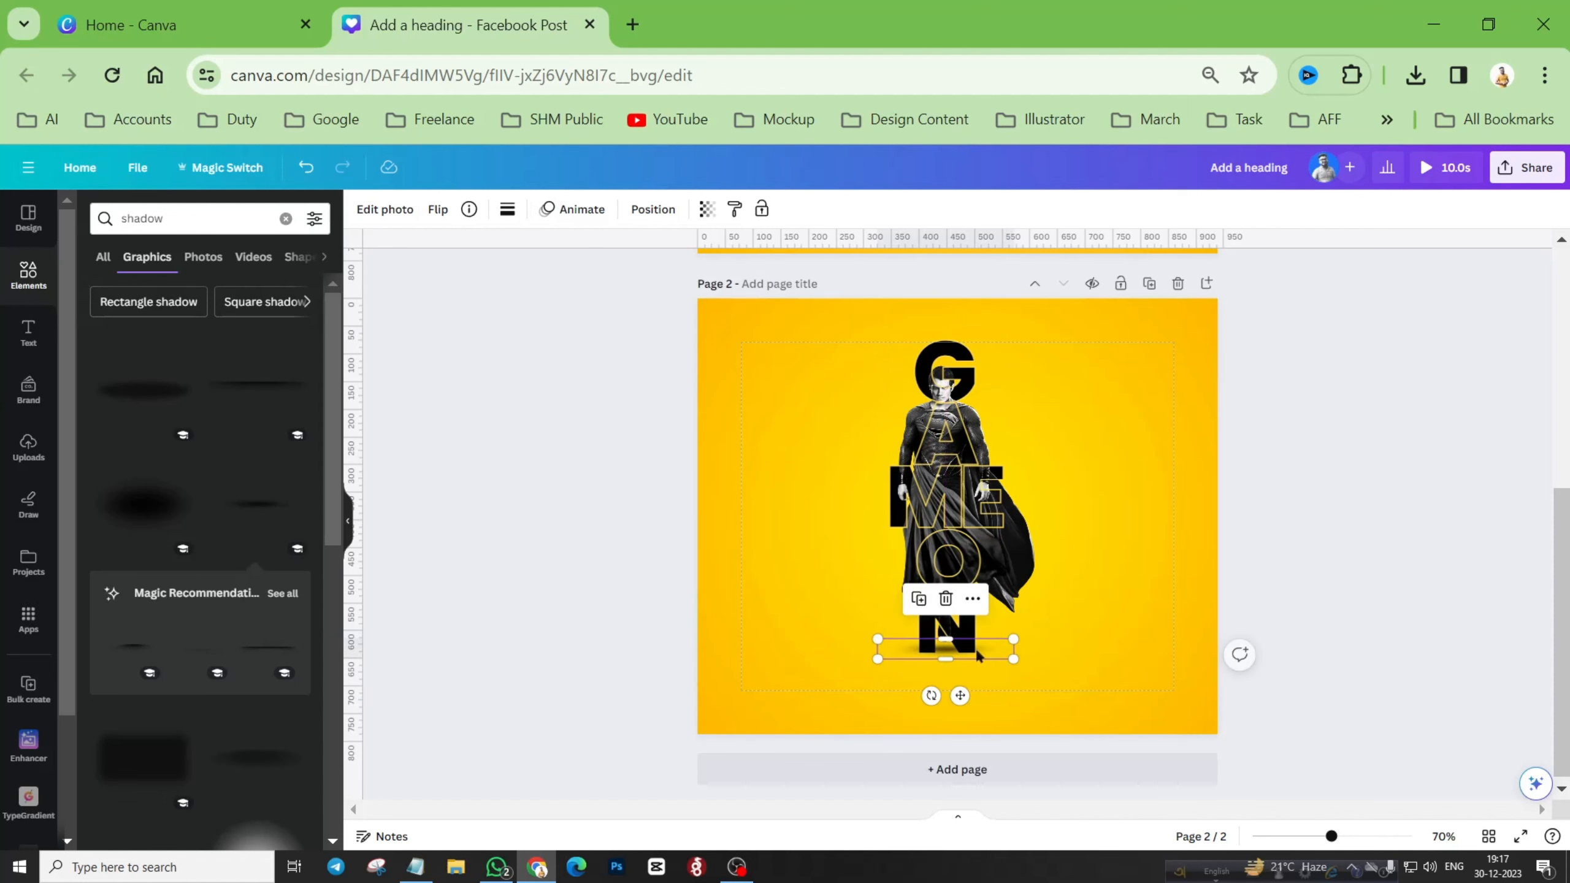
{"action": "scroll", "coordinate": [983, 646], "scroll_direction": "up", "scroll_amount": 8}
{"action": "left_click_drag", "start_coordinate": [1091, 643], "coordinate": [1087, 609]}
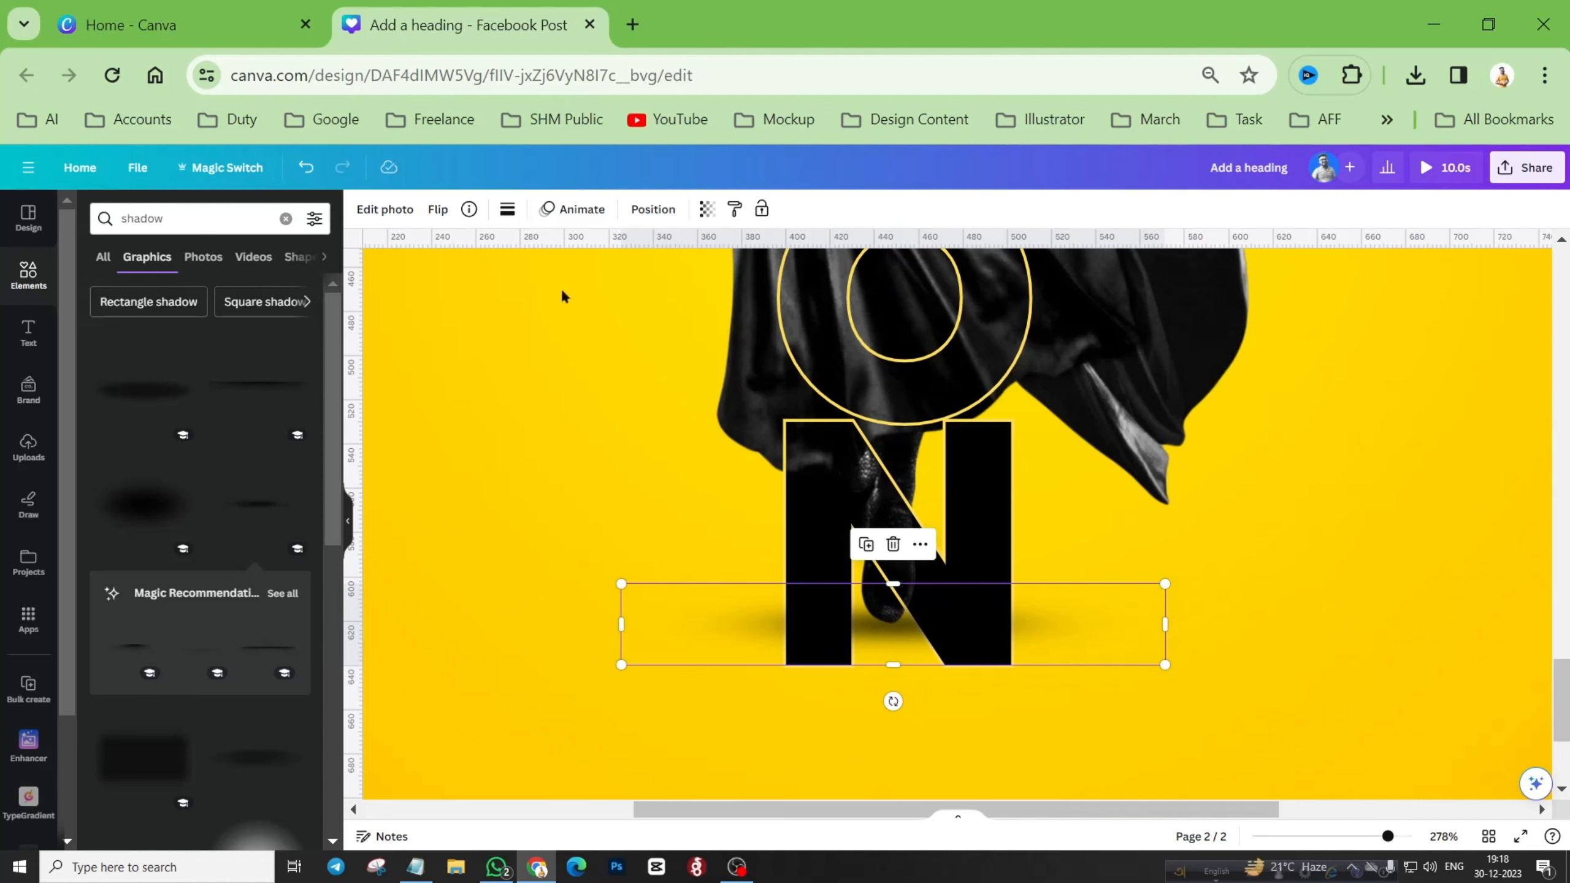
{"action": "left_click", "coordinate": [653, 209]}
{"action": "left_click", "coordinate": [131, 214]}
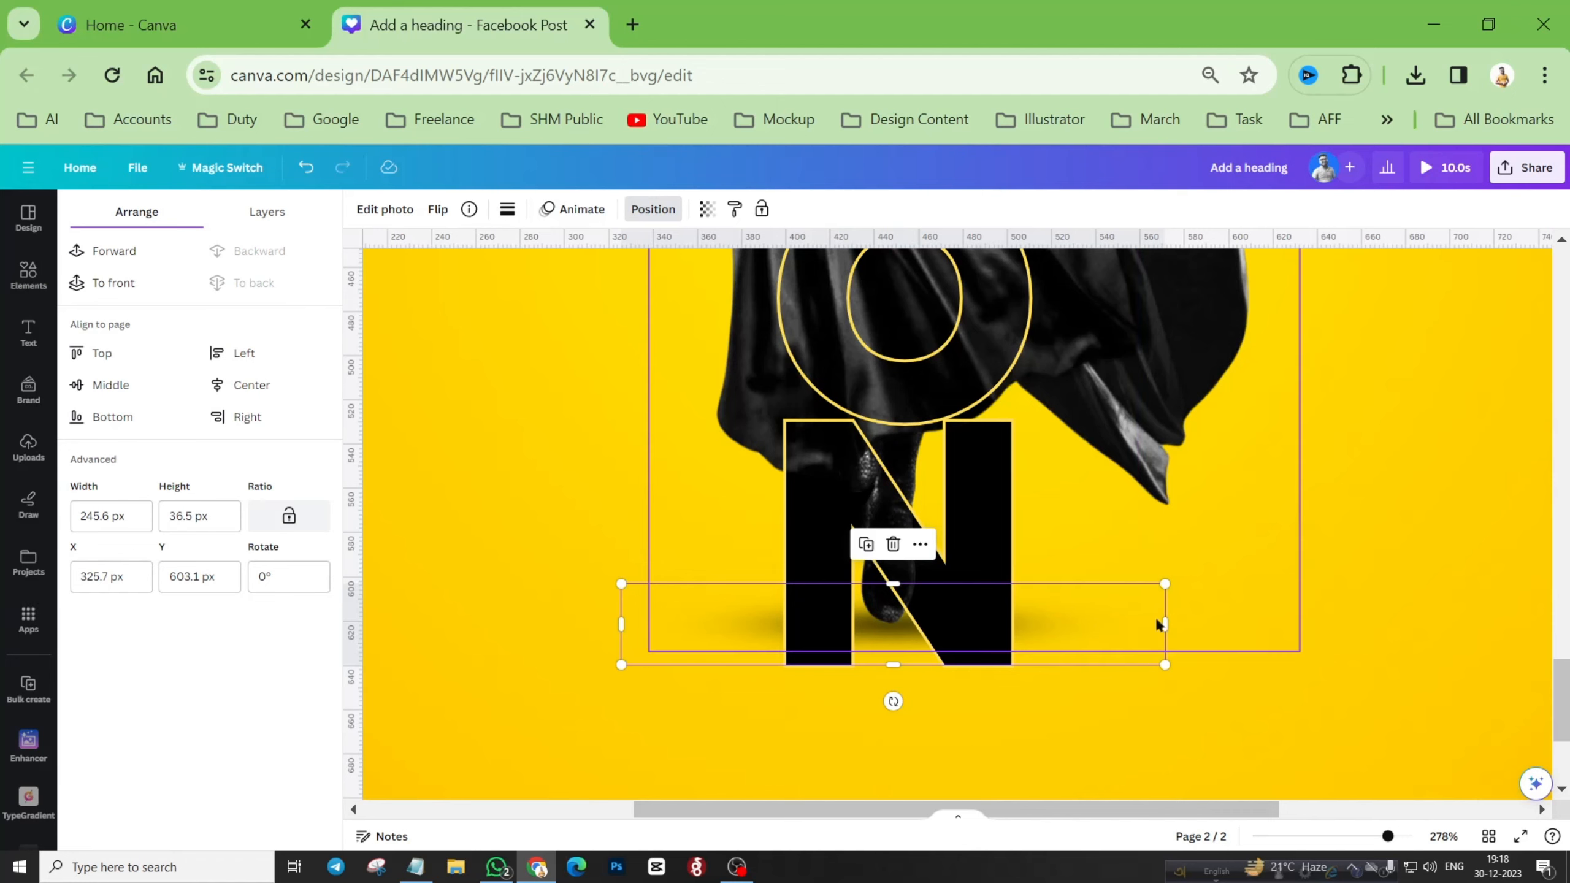
Step: Lower the shadow into the empty space beneath the N, at X 325.7 px and Y 680.3 px
{"action": "left_click_drag", "start_coordinate": [1158, 626], "coordinate": [1153, 747]}
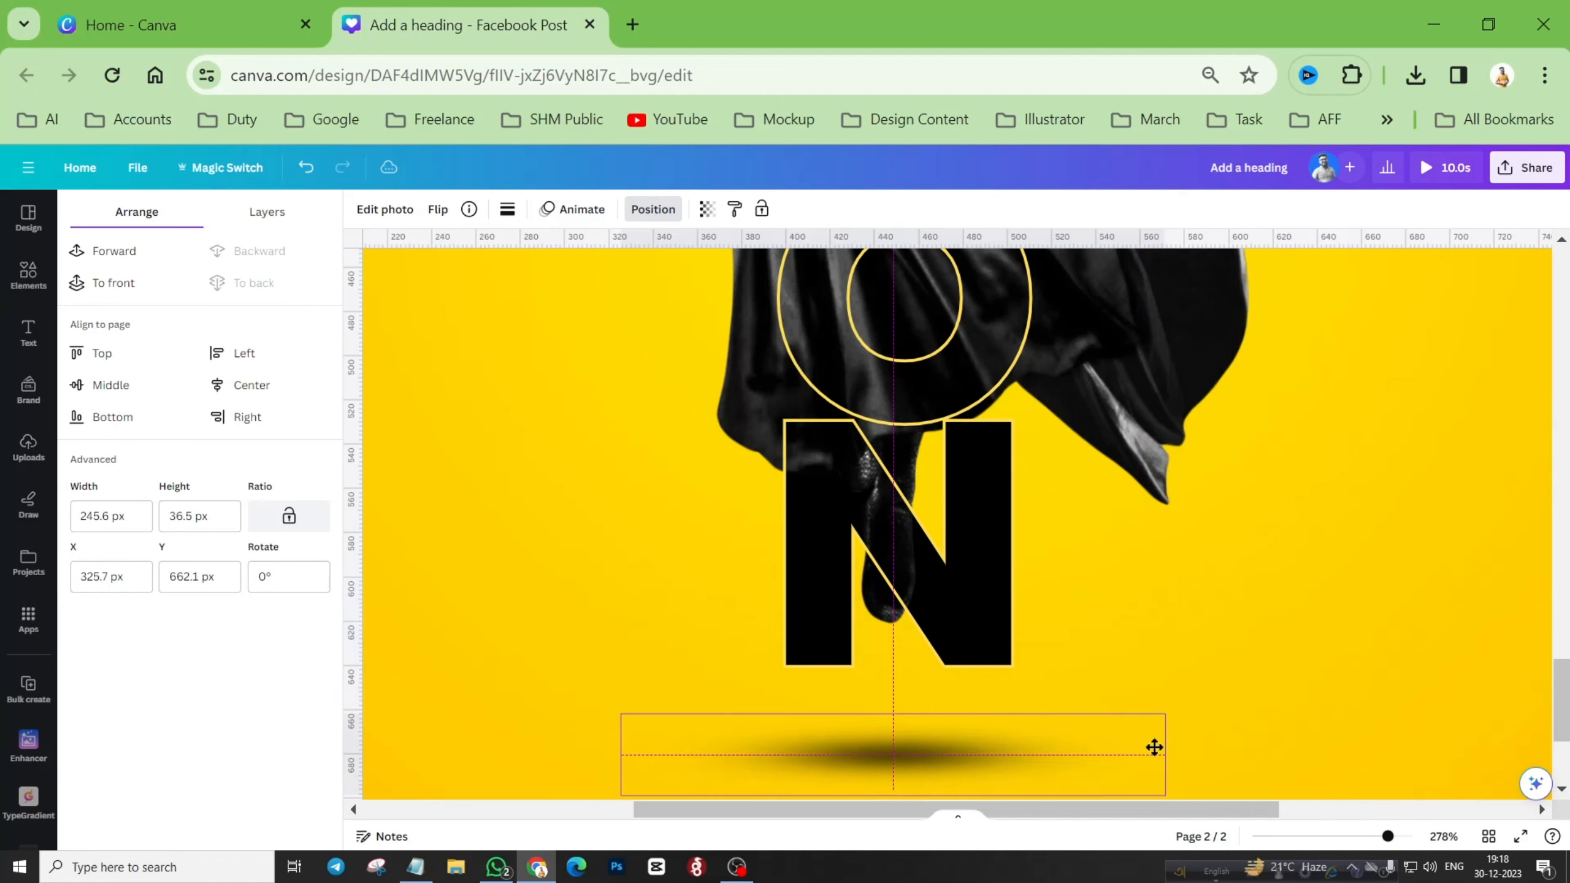
{"action": "scroll", "coordinate": [1157, 689], "scroll_direction": "down", "scroll_amount": 2}
{"action": "scroll", "coordinate": [1156, 687], "scroll_direction": "down", "scroll_amount": 4}
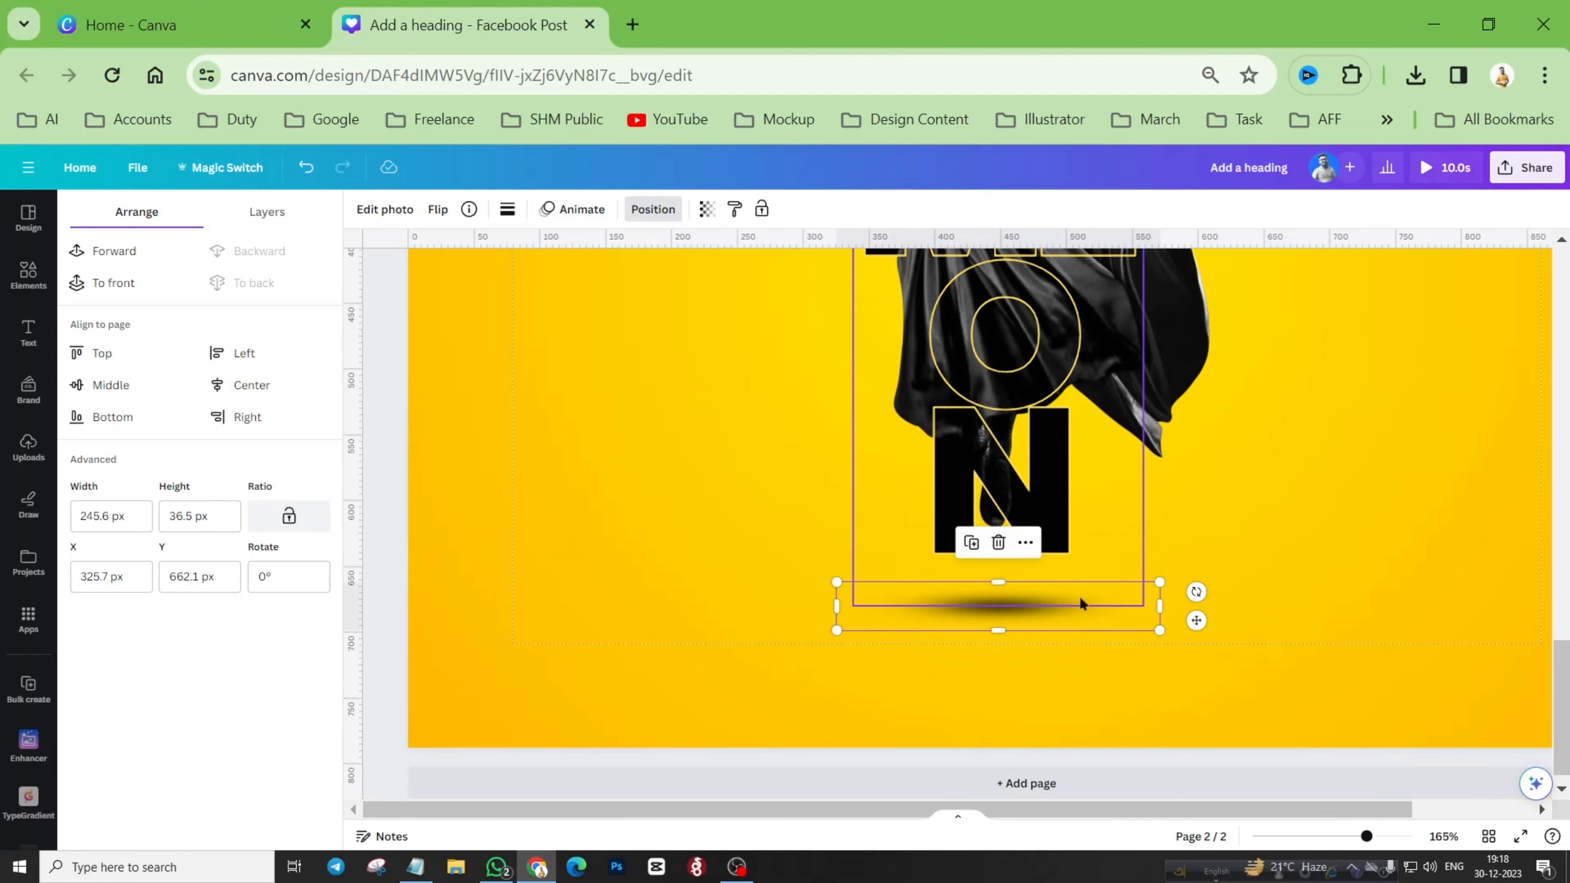
{"action": "left_click_drag", "start_coordinate": [1146, 611], "coordinate": [1147, 628]}
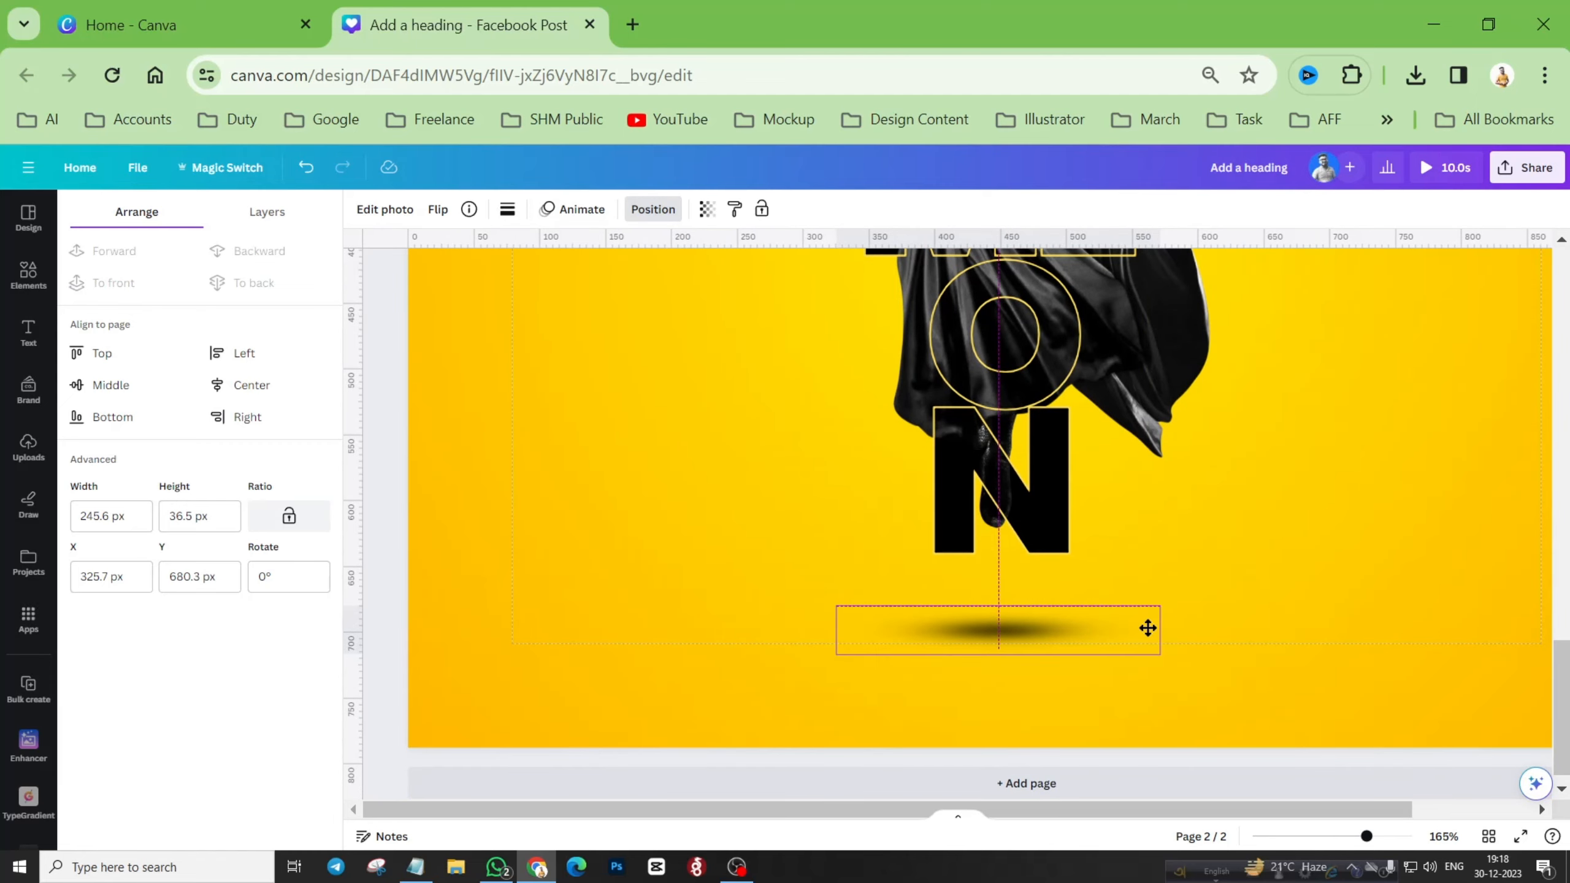
{"action": "scroll", "coordinate": [799, 612], "scroll_direction": "down", "scroll_amount": 5}
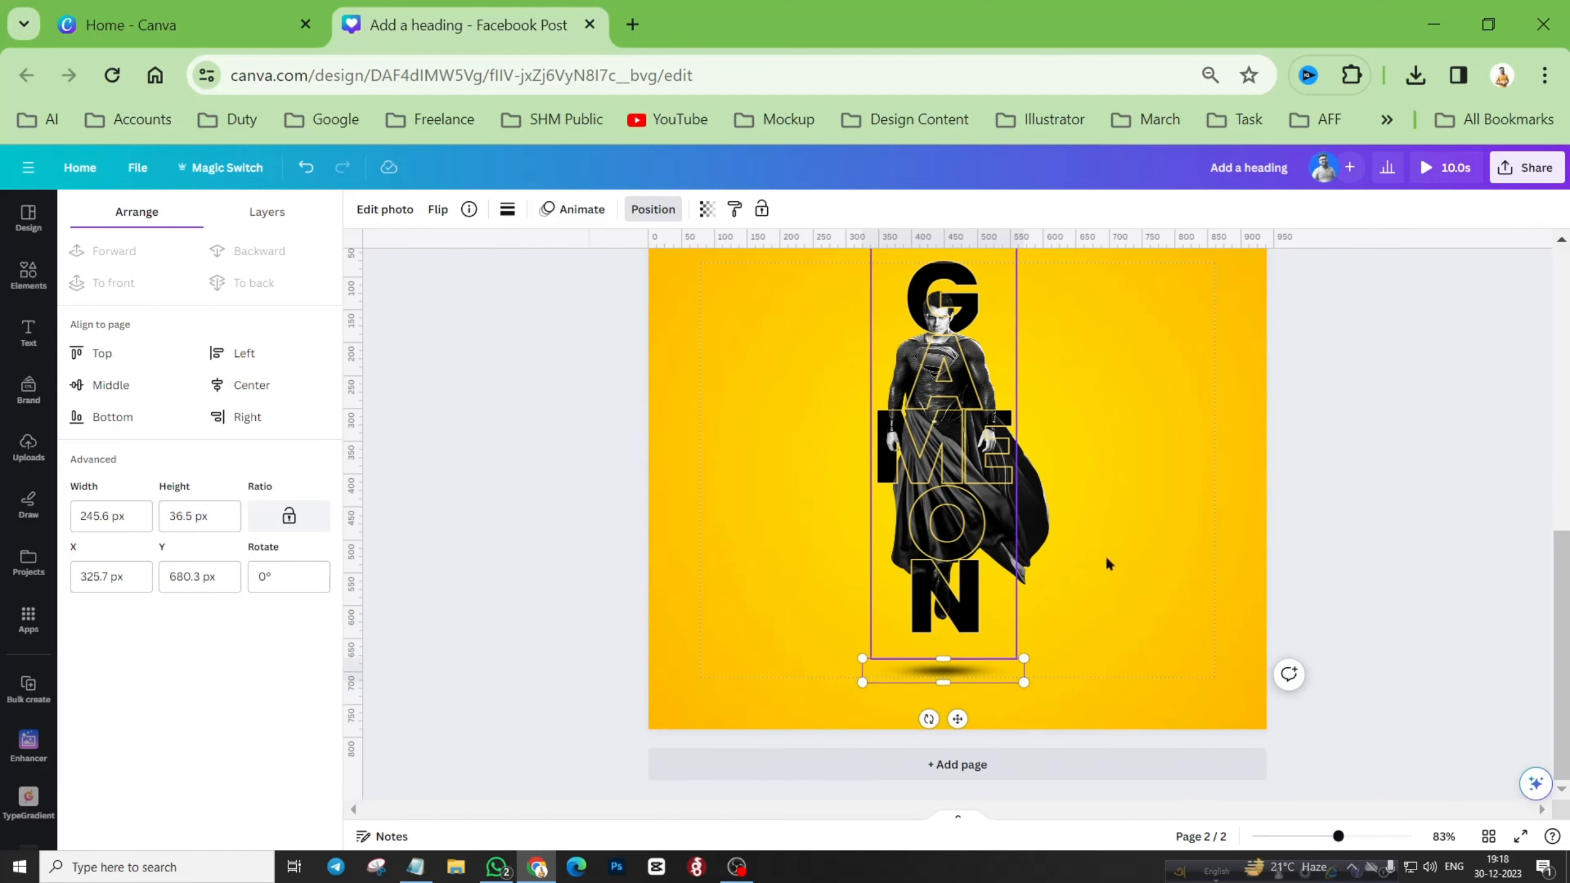
{"action": "scroll", "coordinate": [805, 594], "scroll_direction": "down", "scroll_amount": 1}
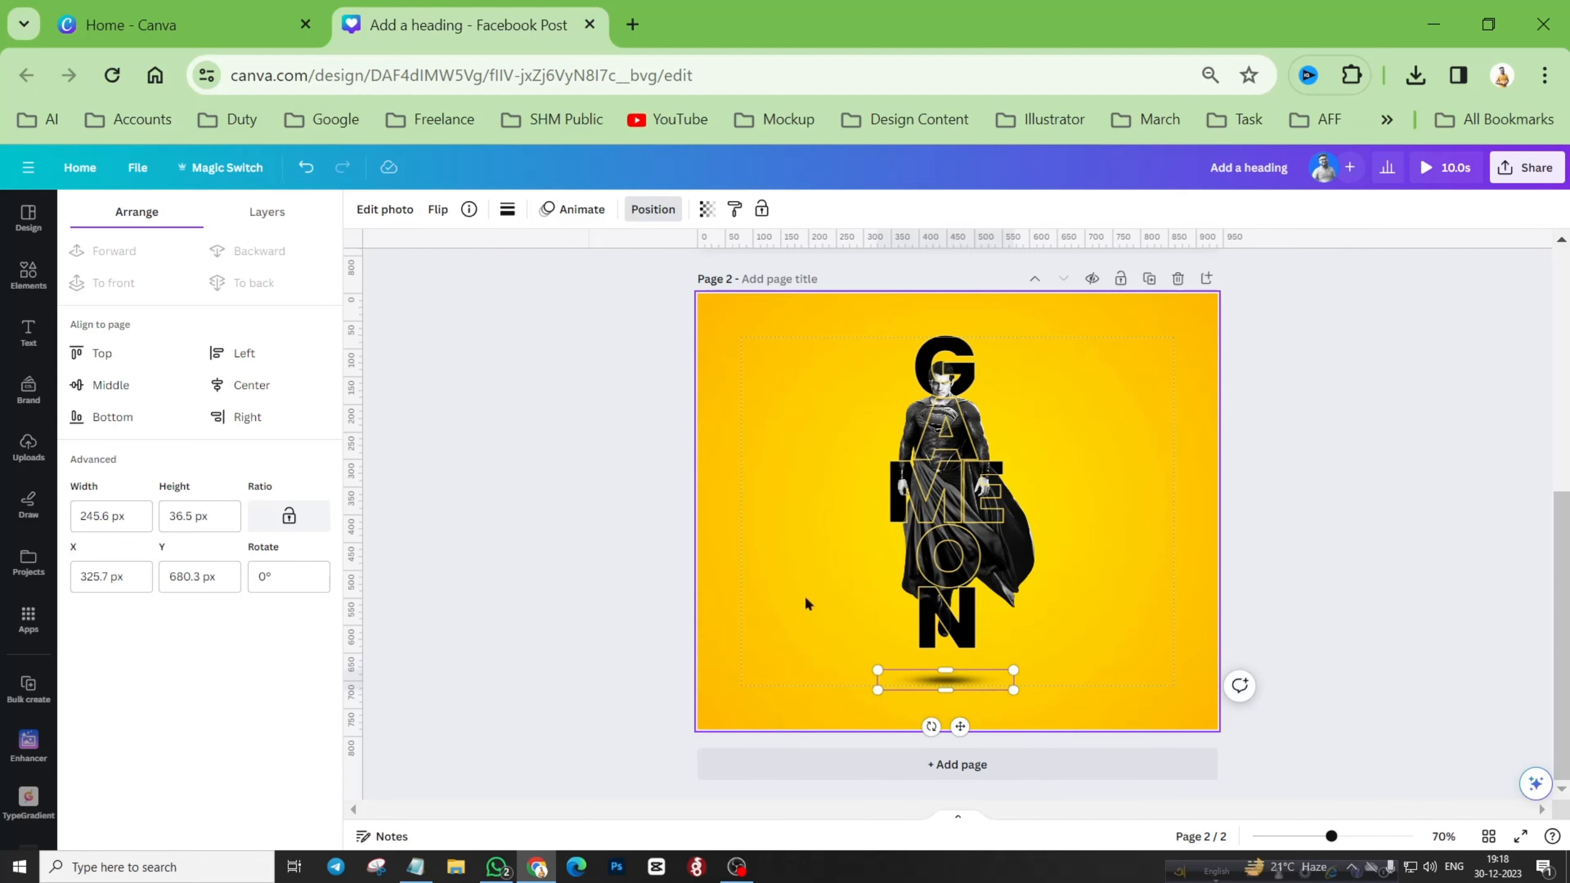
{"action": "left_click", "coordinate": [1115, 650]}
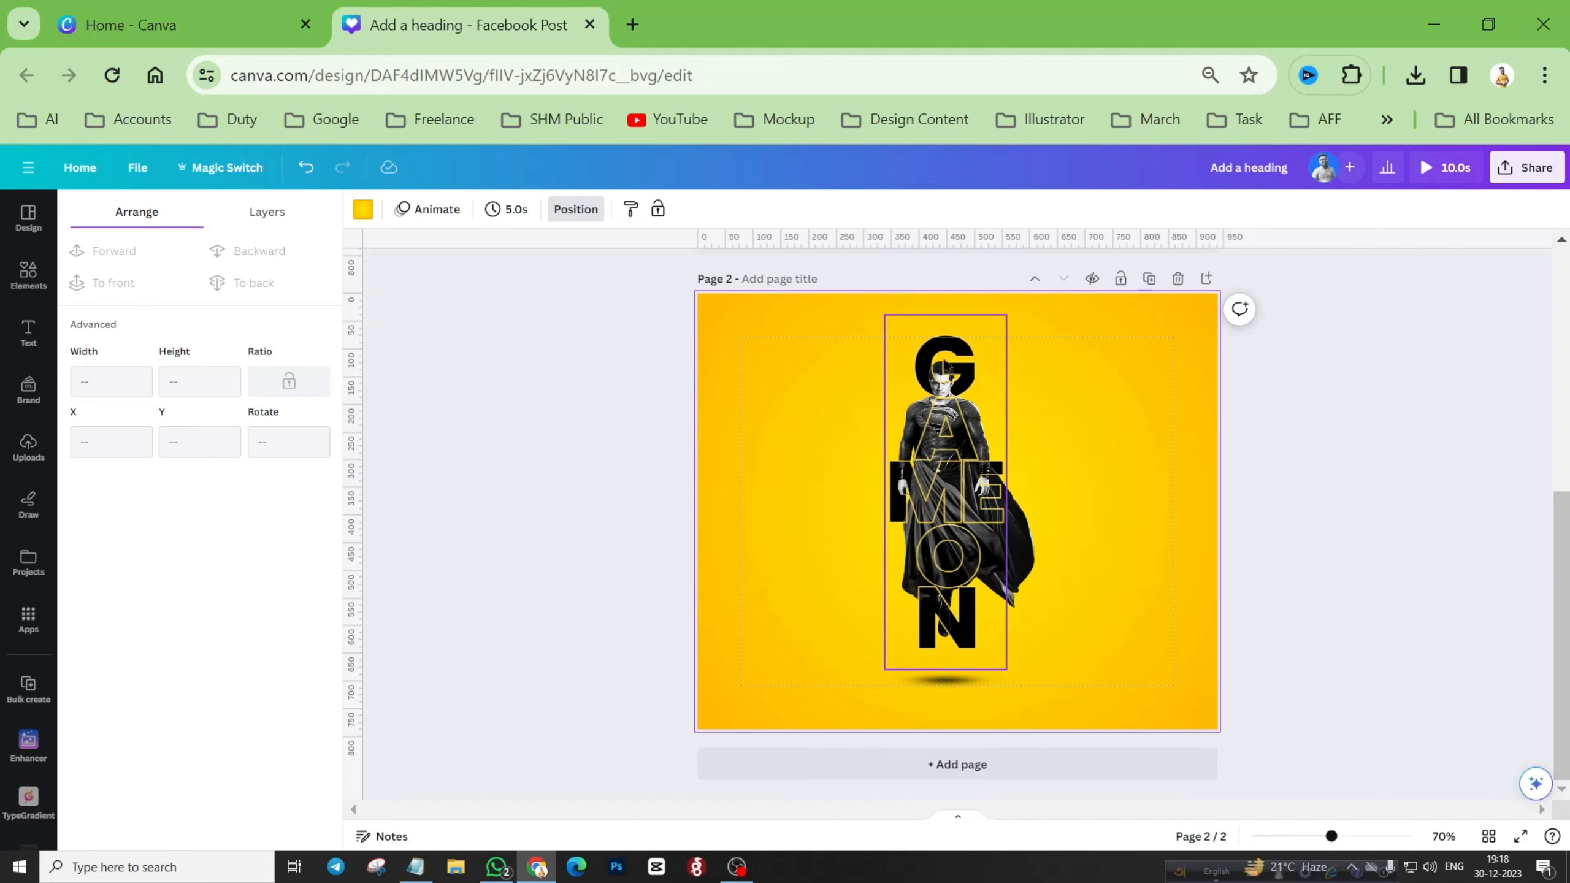
Step: Apply the Neon element animation to the hollow letter group
{"action": "left_click", "coordinate": [1001, 342]}
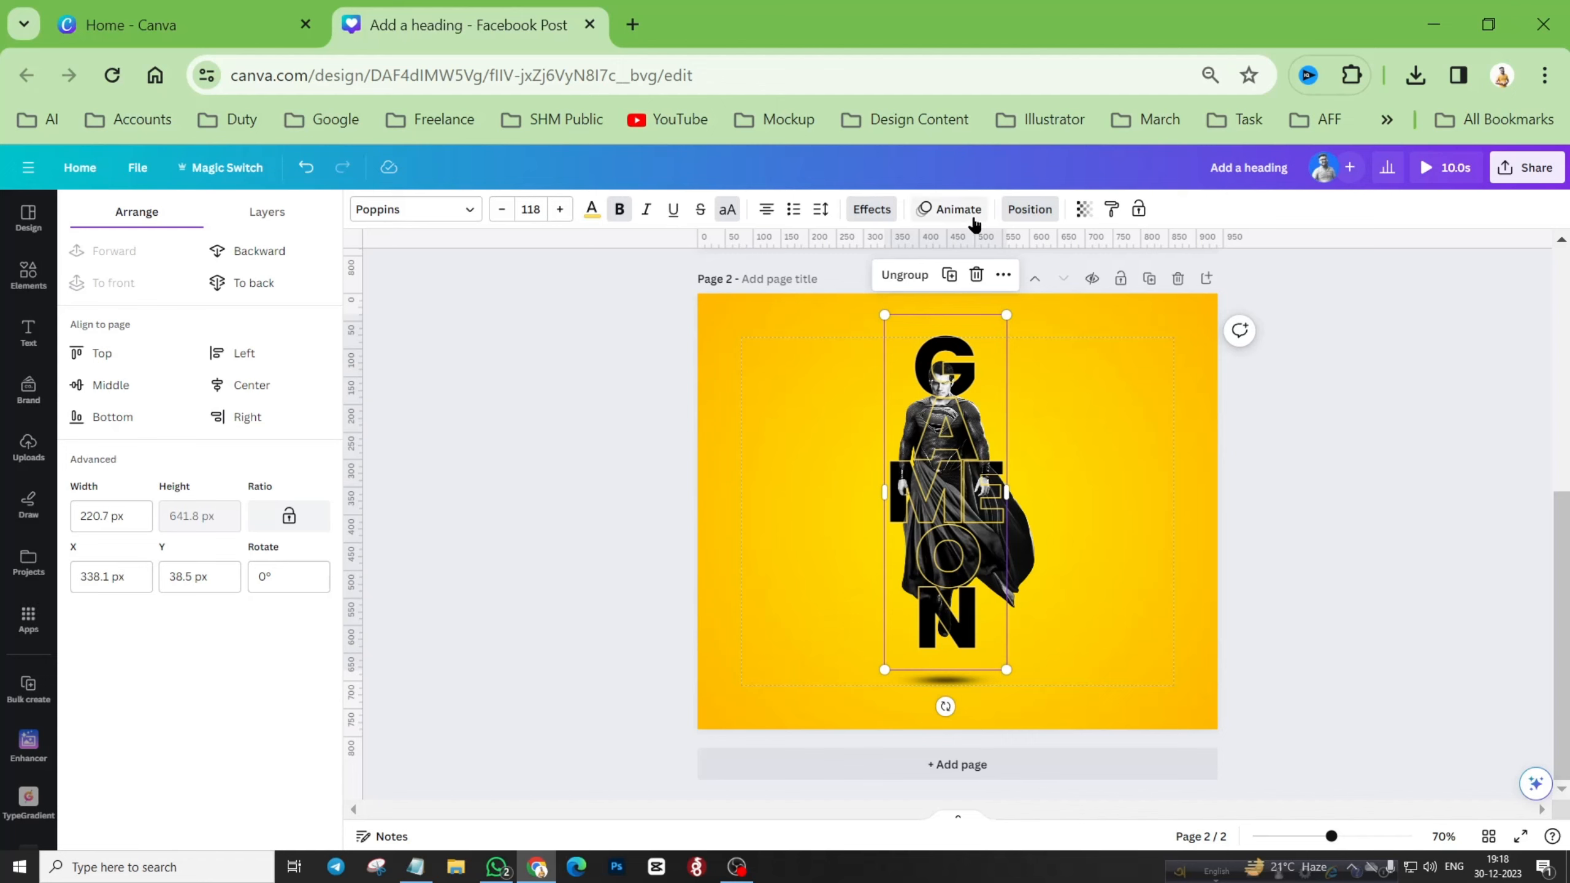
{"action": "left_click", "coordinate": [267, 212]}
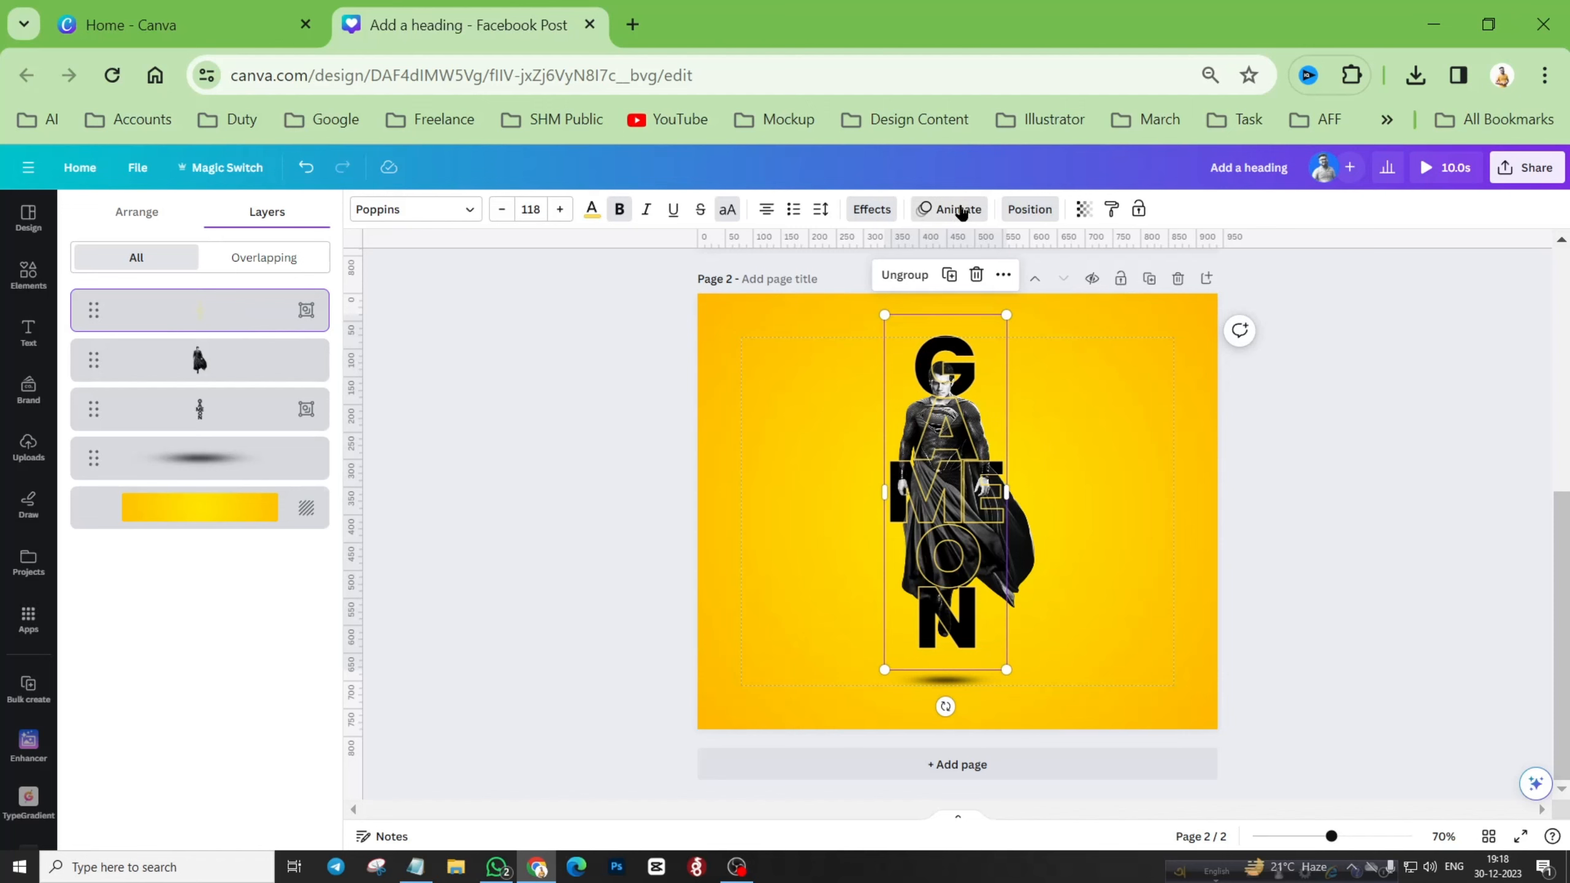
{"action": "left_click", "coordinate": [959, 211]}
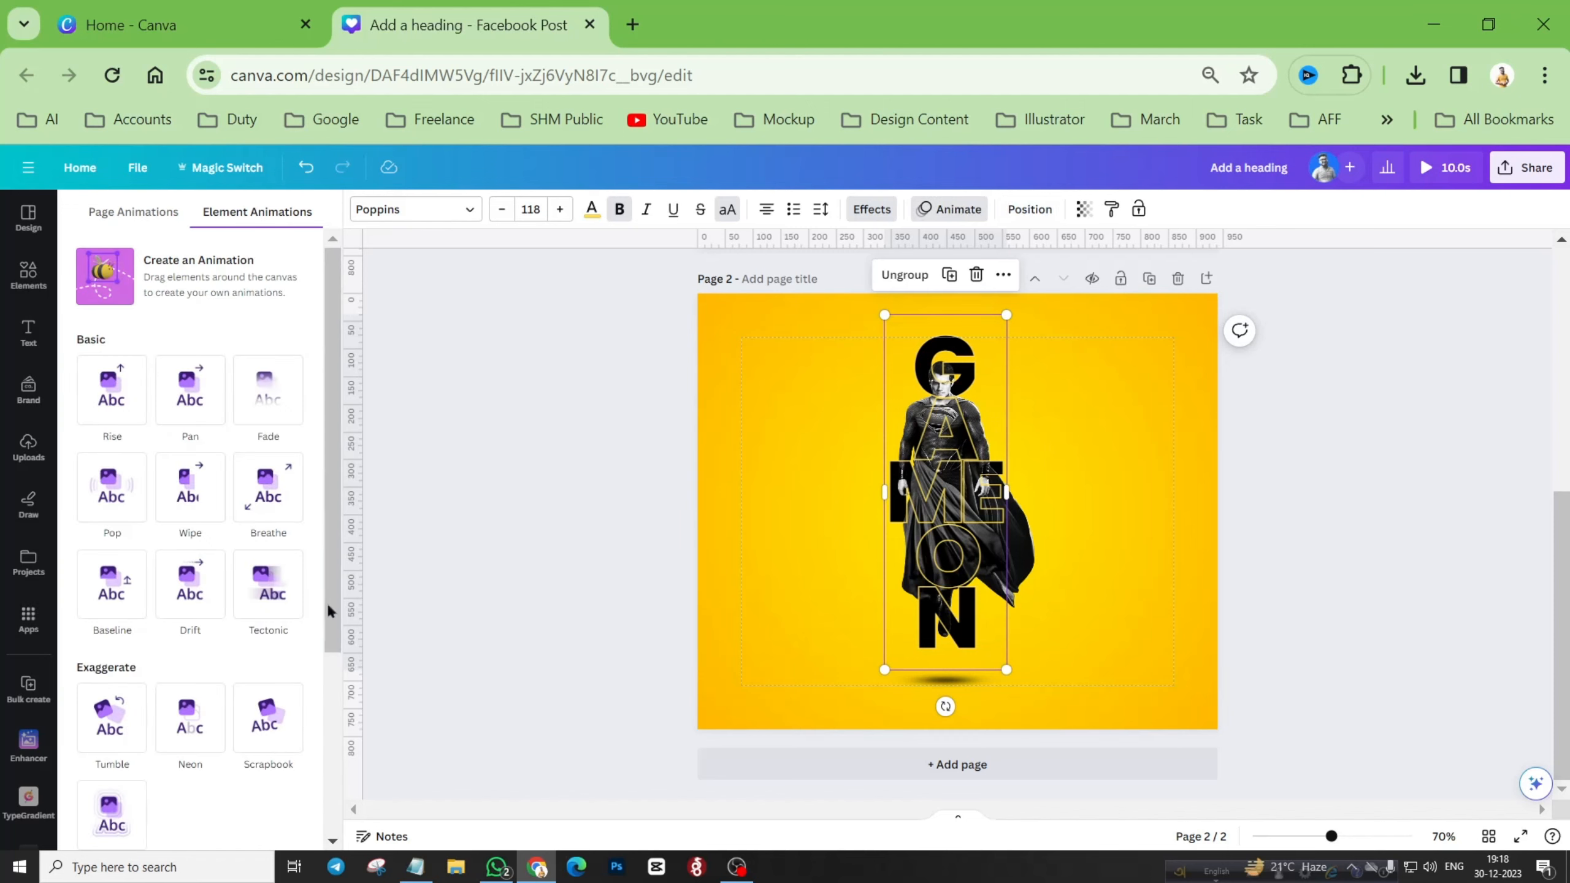
{"action": "scroll", "coordinate": [326, 601], "scroll_direction": "down", "scroll_amount": 5}
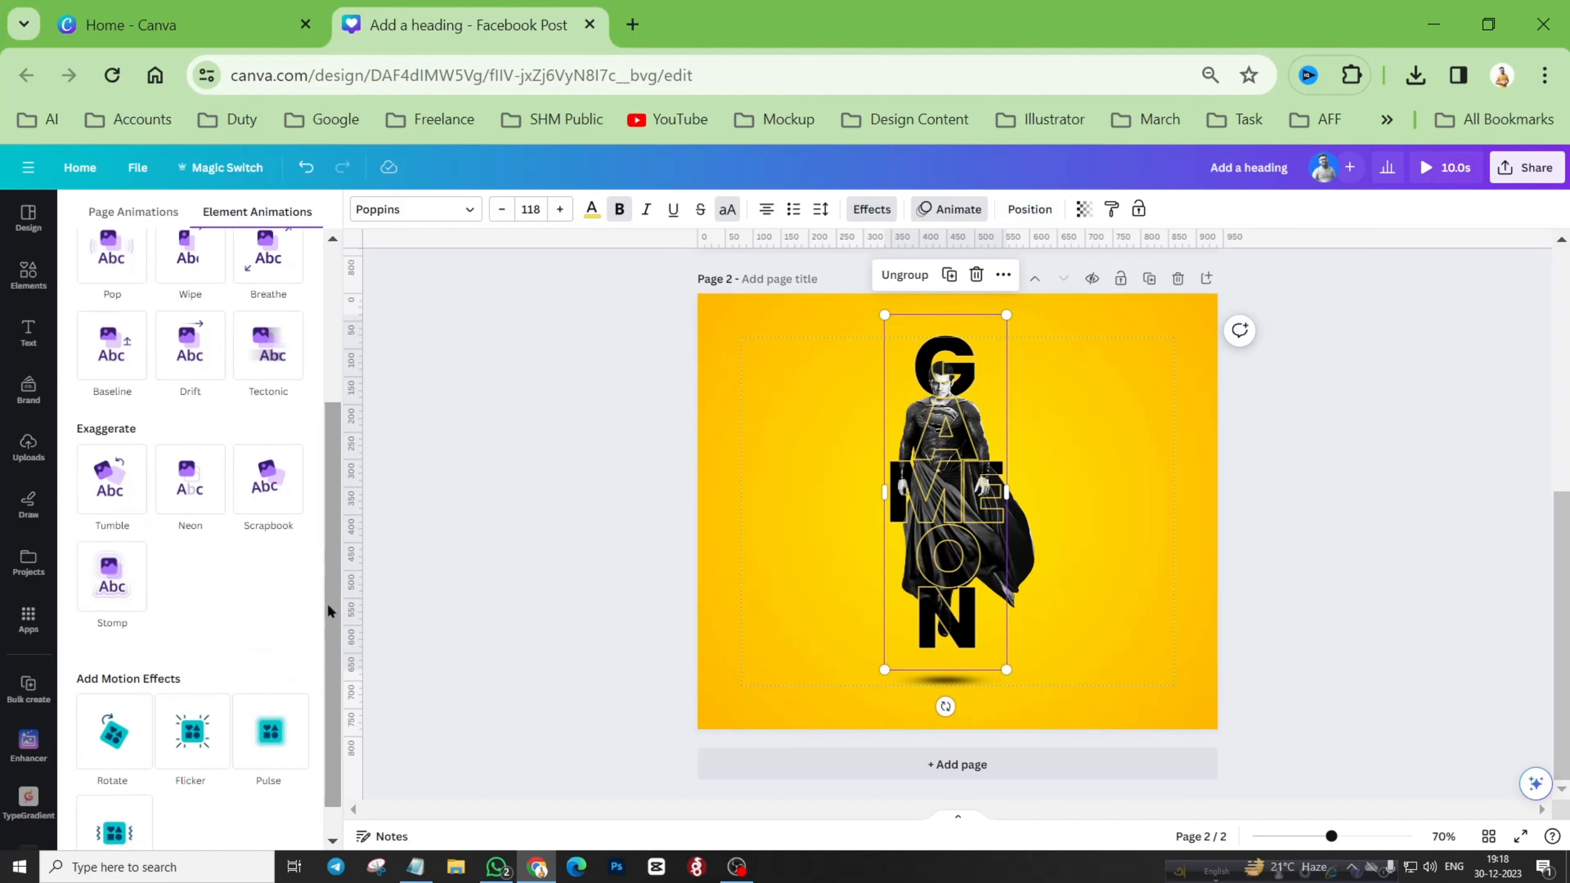
{"action": "left_click", "coordinate": [198, 490]}
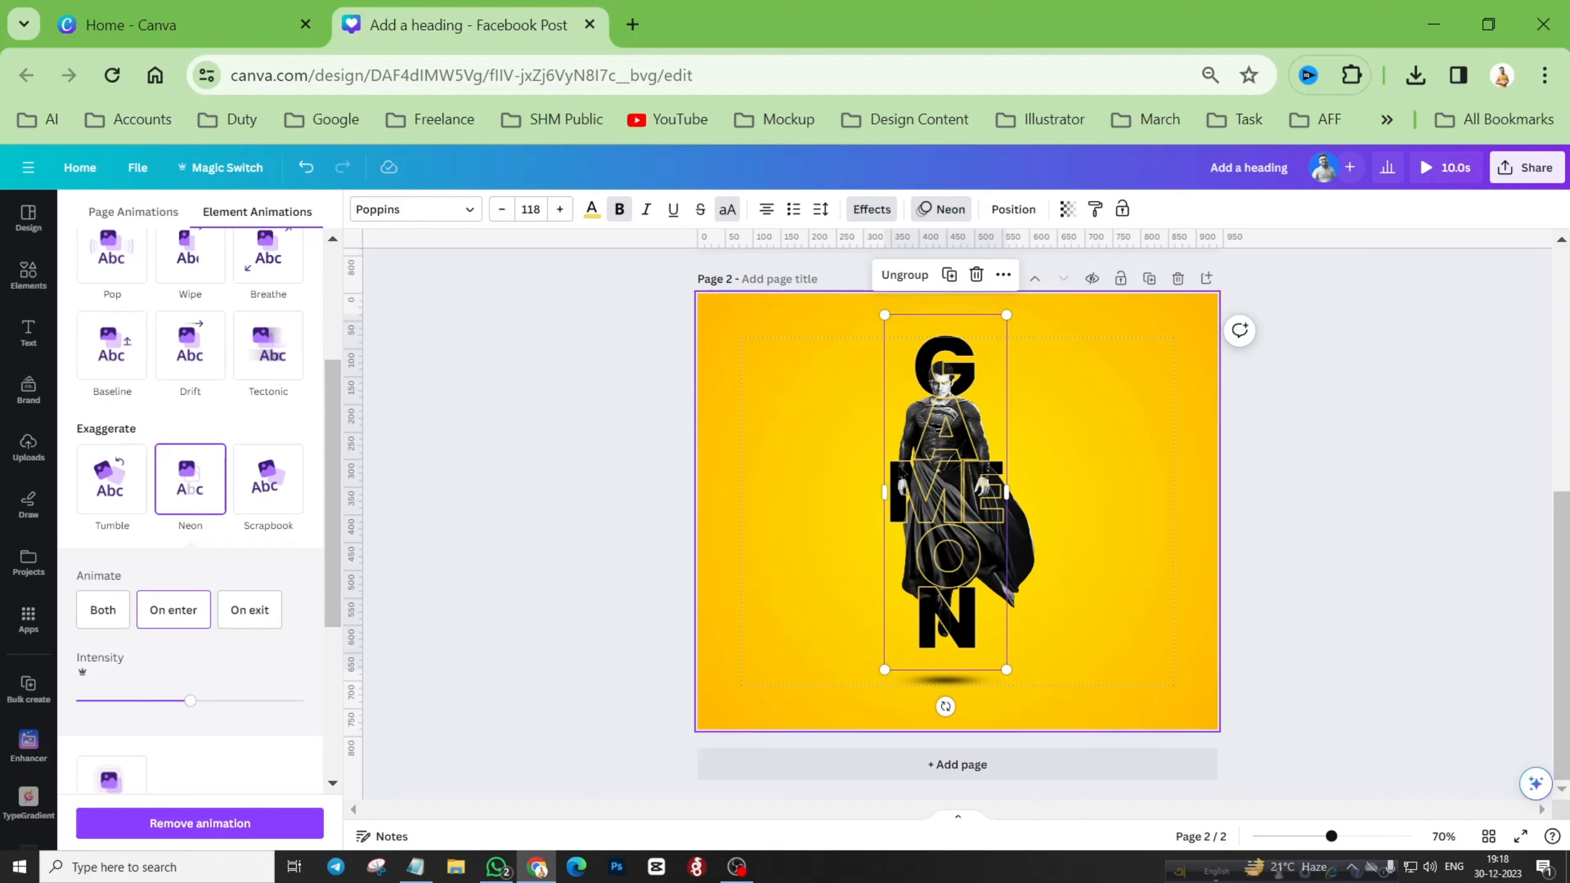
Step: Ungroup the hollow letters, apply the Neon text animation to all of them, and show the layer list
{"action": "left_click", "coordinate": [904, 274]}
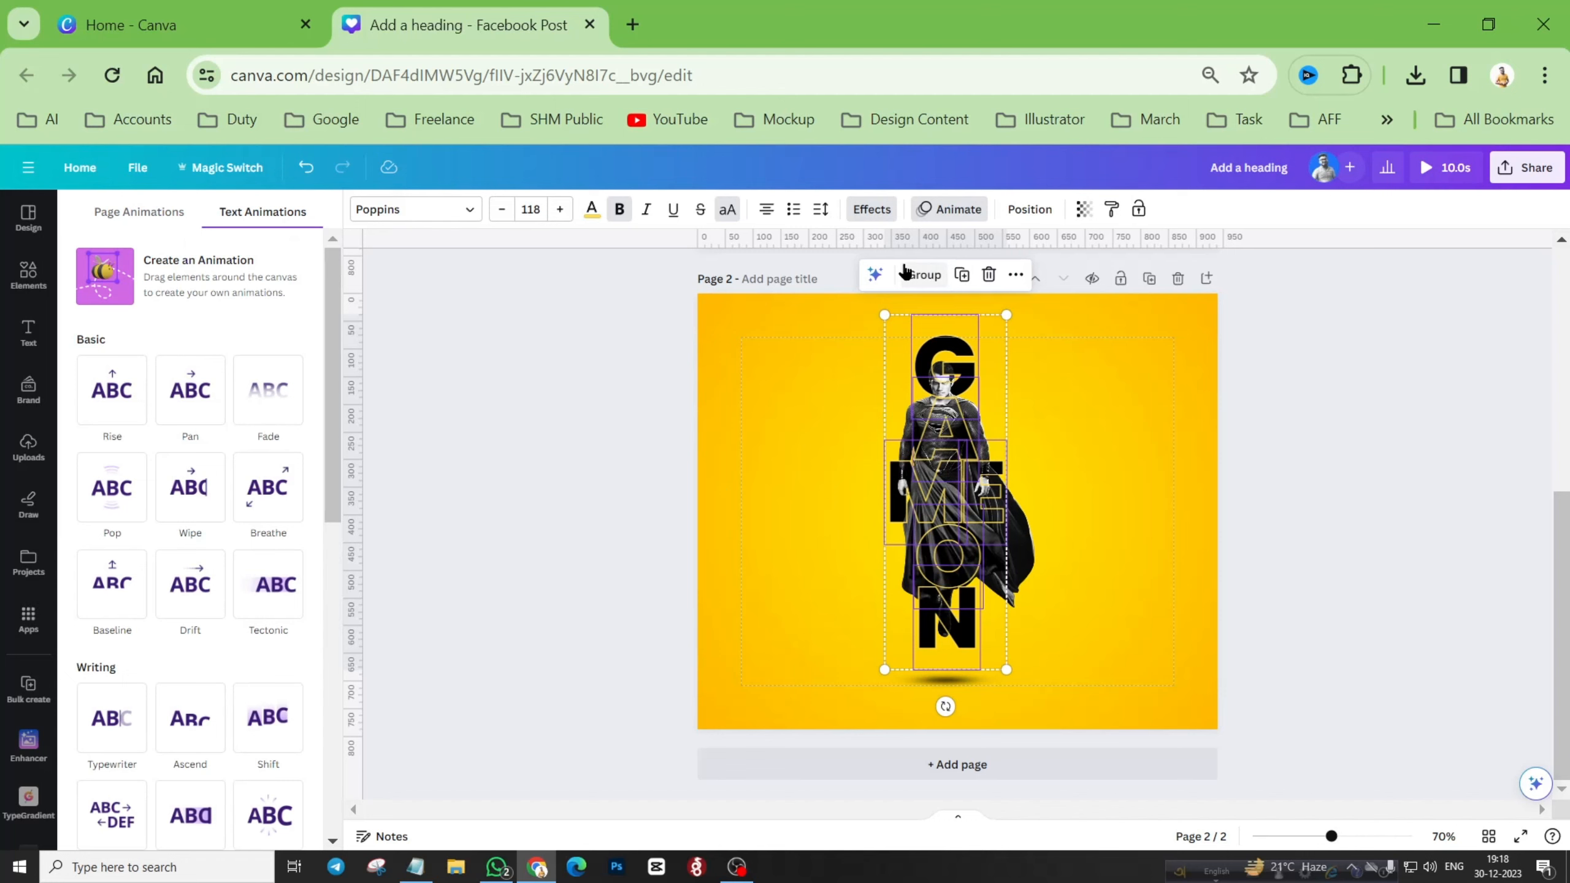
{"action": "scroll", "coordinate": [164, 655], "scroll_direction": "down", "scroll_amount": 5}
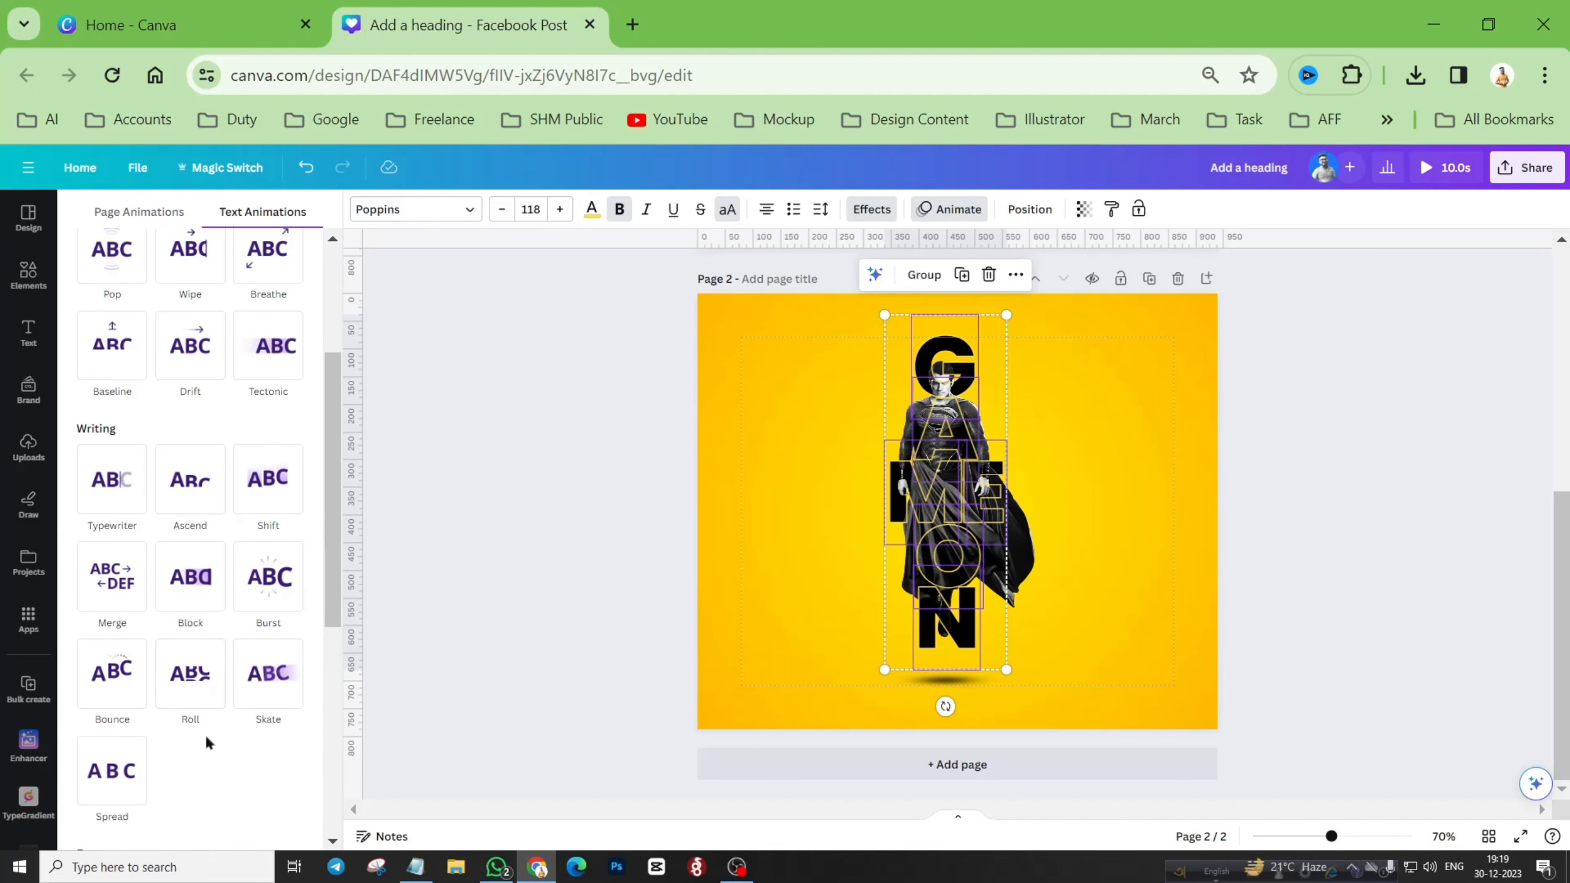
{"action": "scroll", "coordinate": [208, 741], "scroll_direction": "down", "scroll_amount": 2}
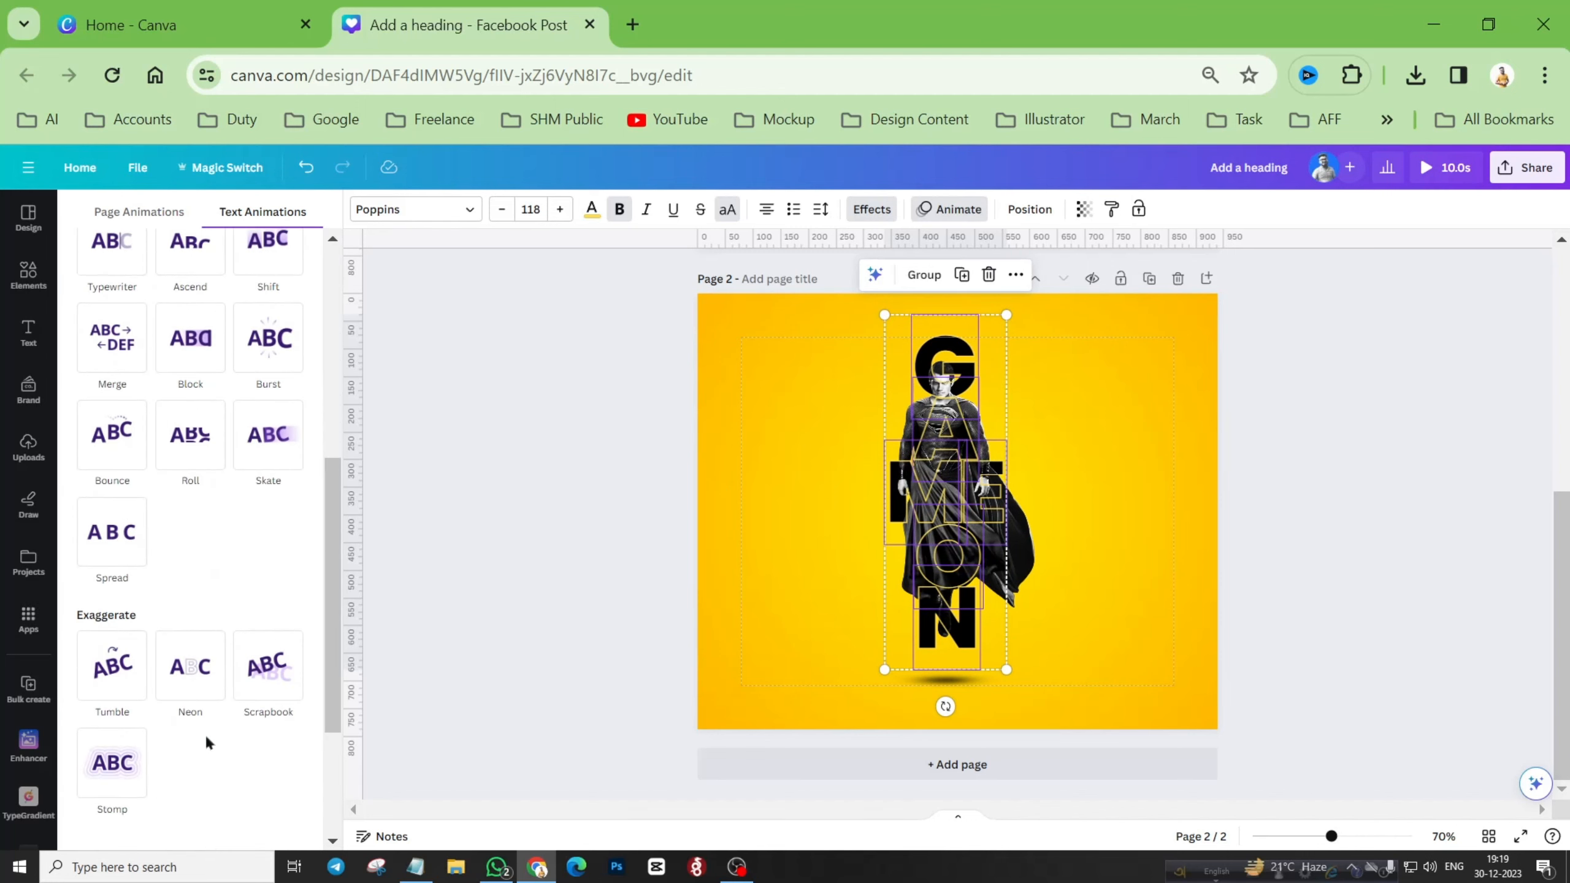
{"action": "left_click", "coordinate": [183, 673]}
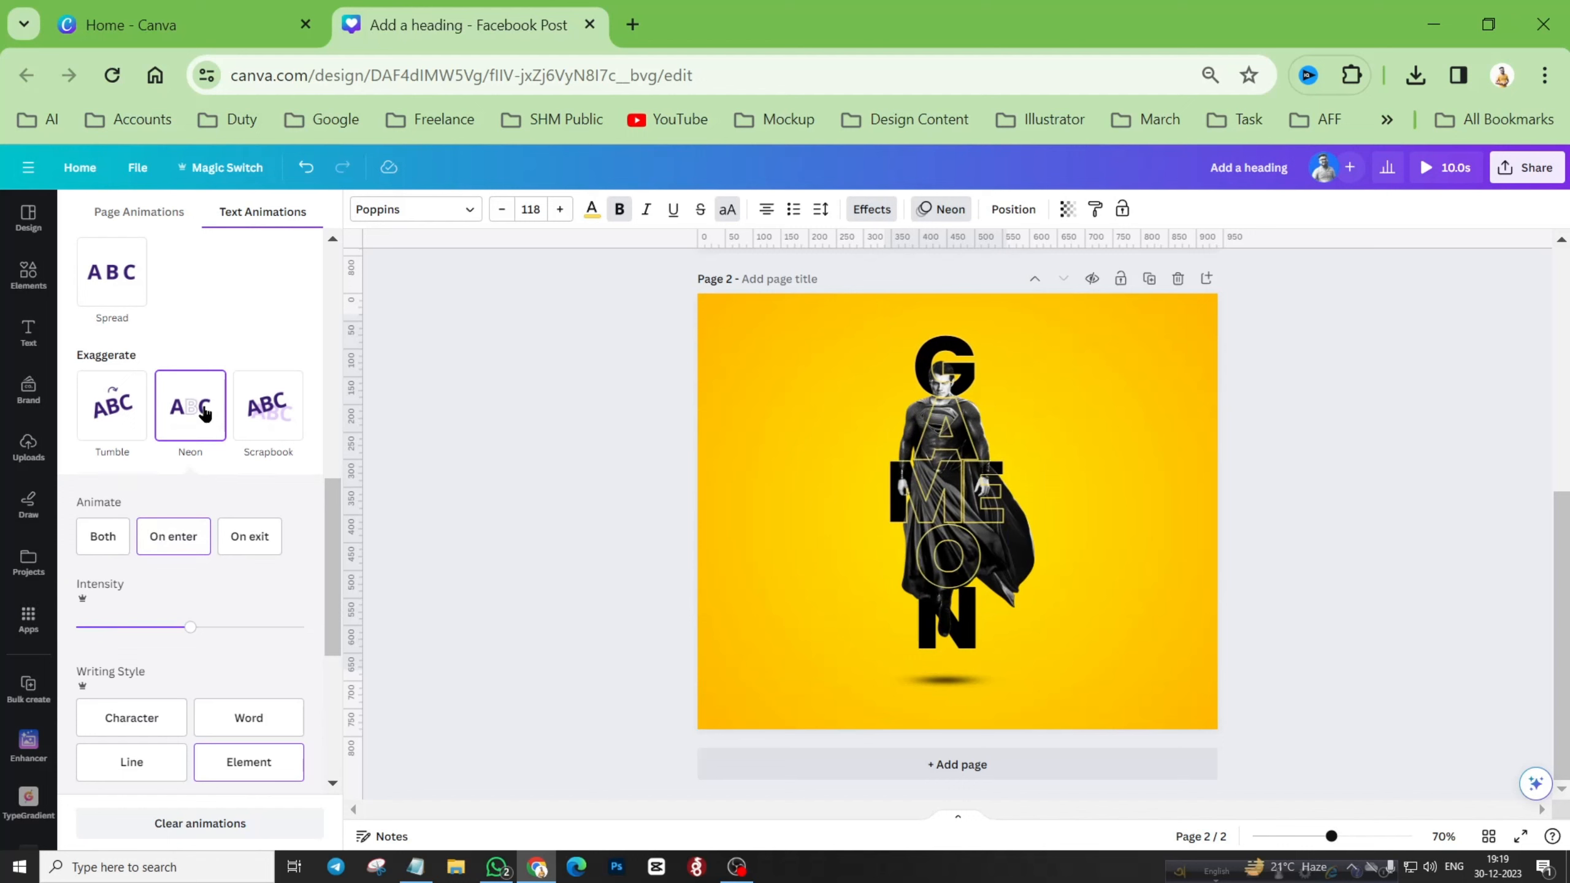
{"action": "left_click", "coordinate": [1013, 209]}
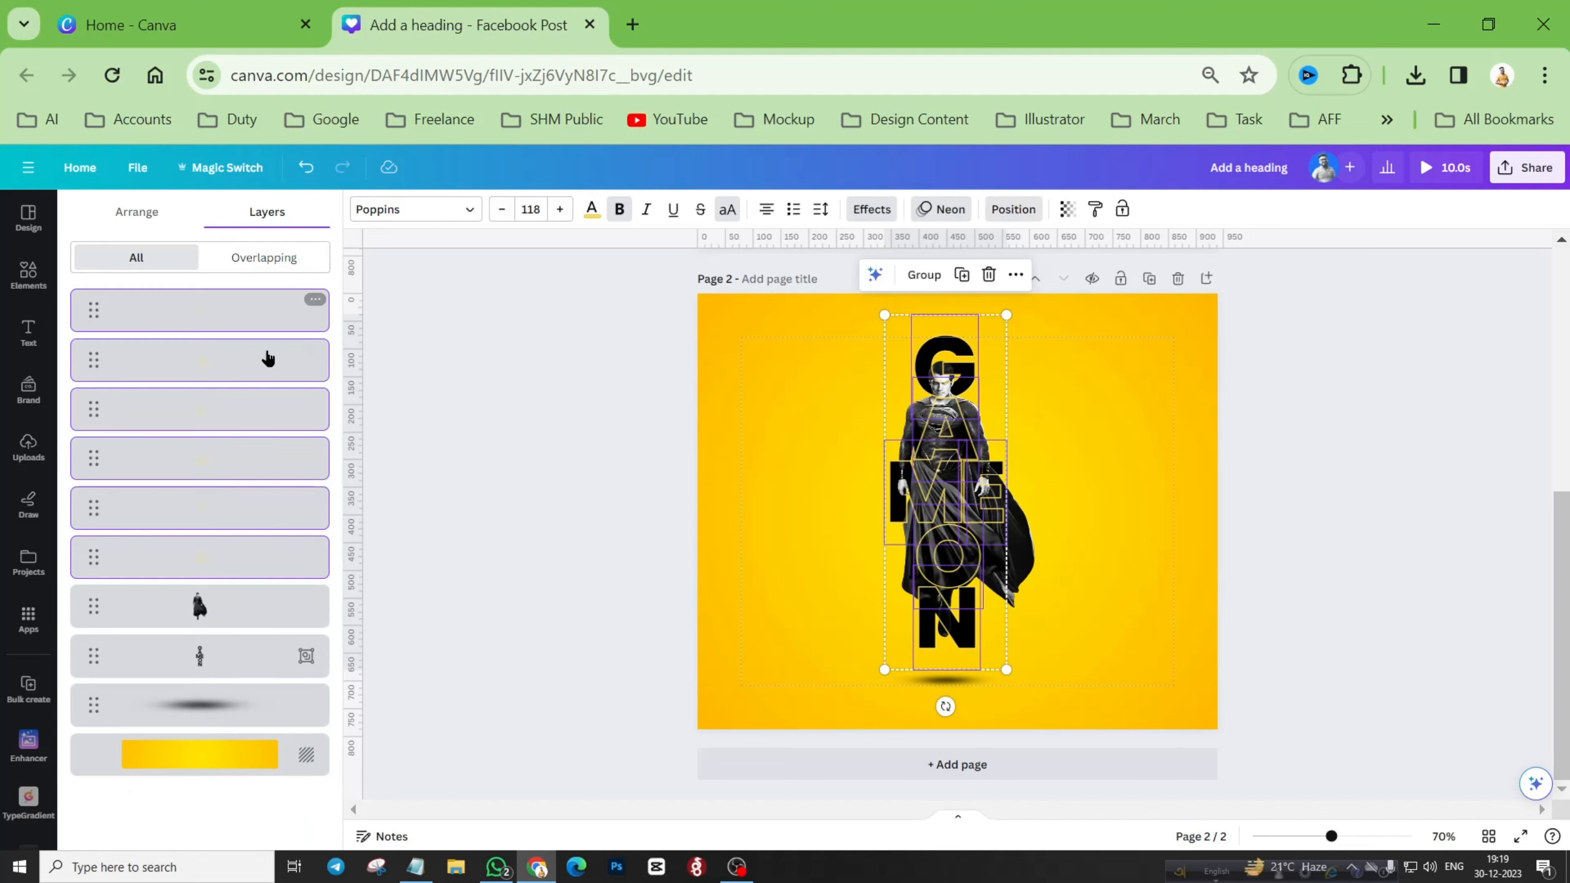
Step: Apply the Neon element animation to the group of solid black letters
{"action": "left_click", "coordinate": [254, 665]}
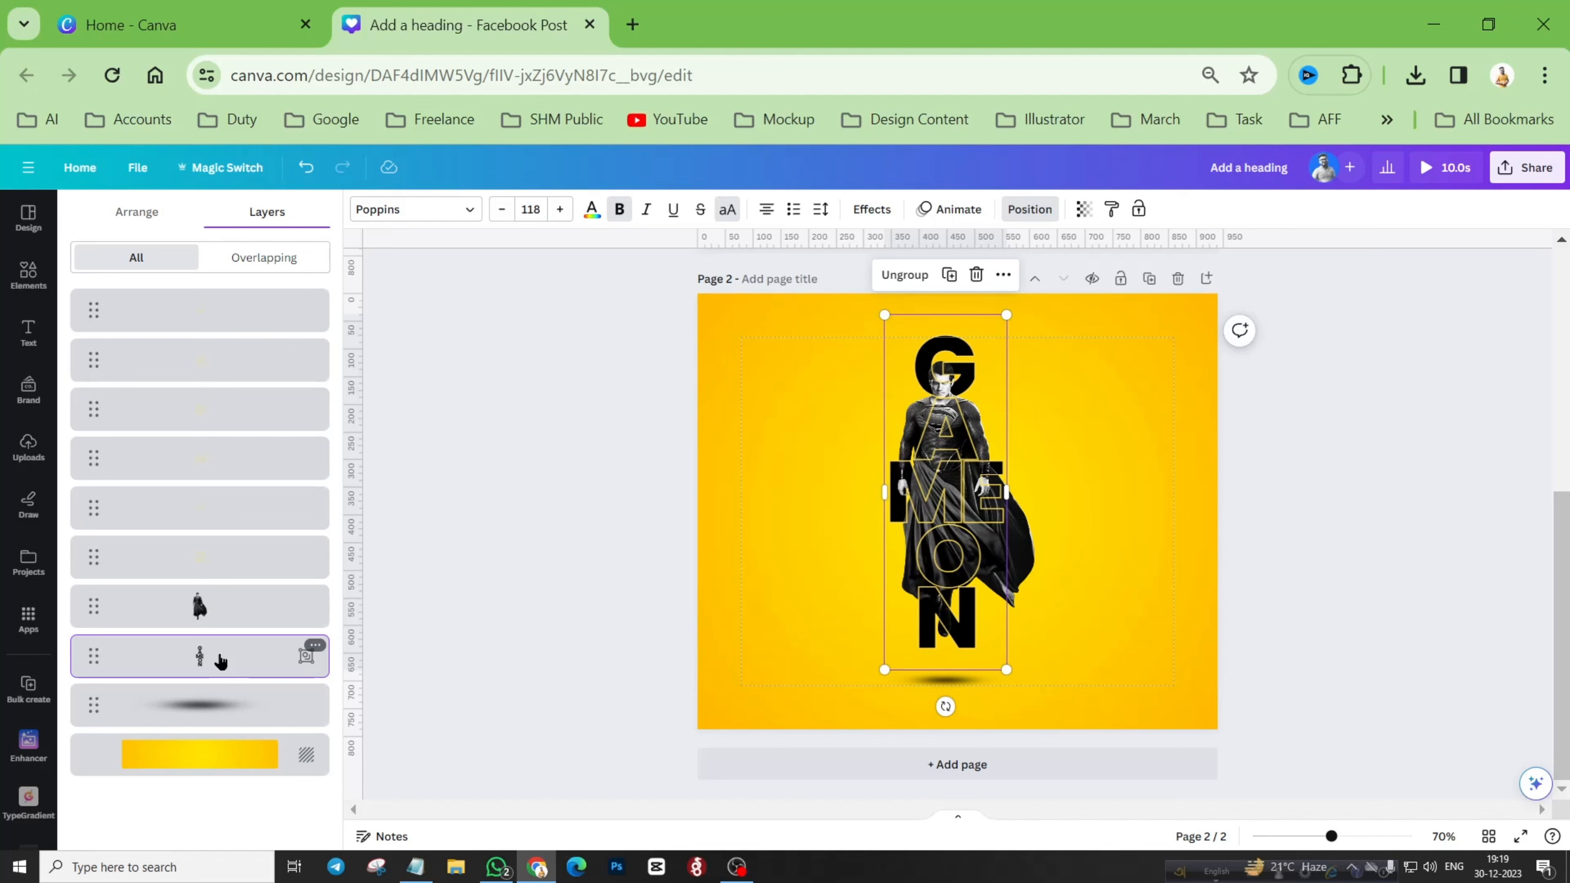
{"action": "left_click", "coordinate": [959, 210]}
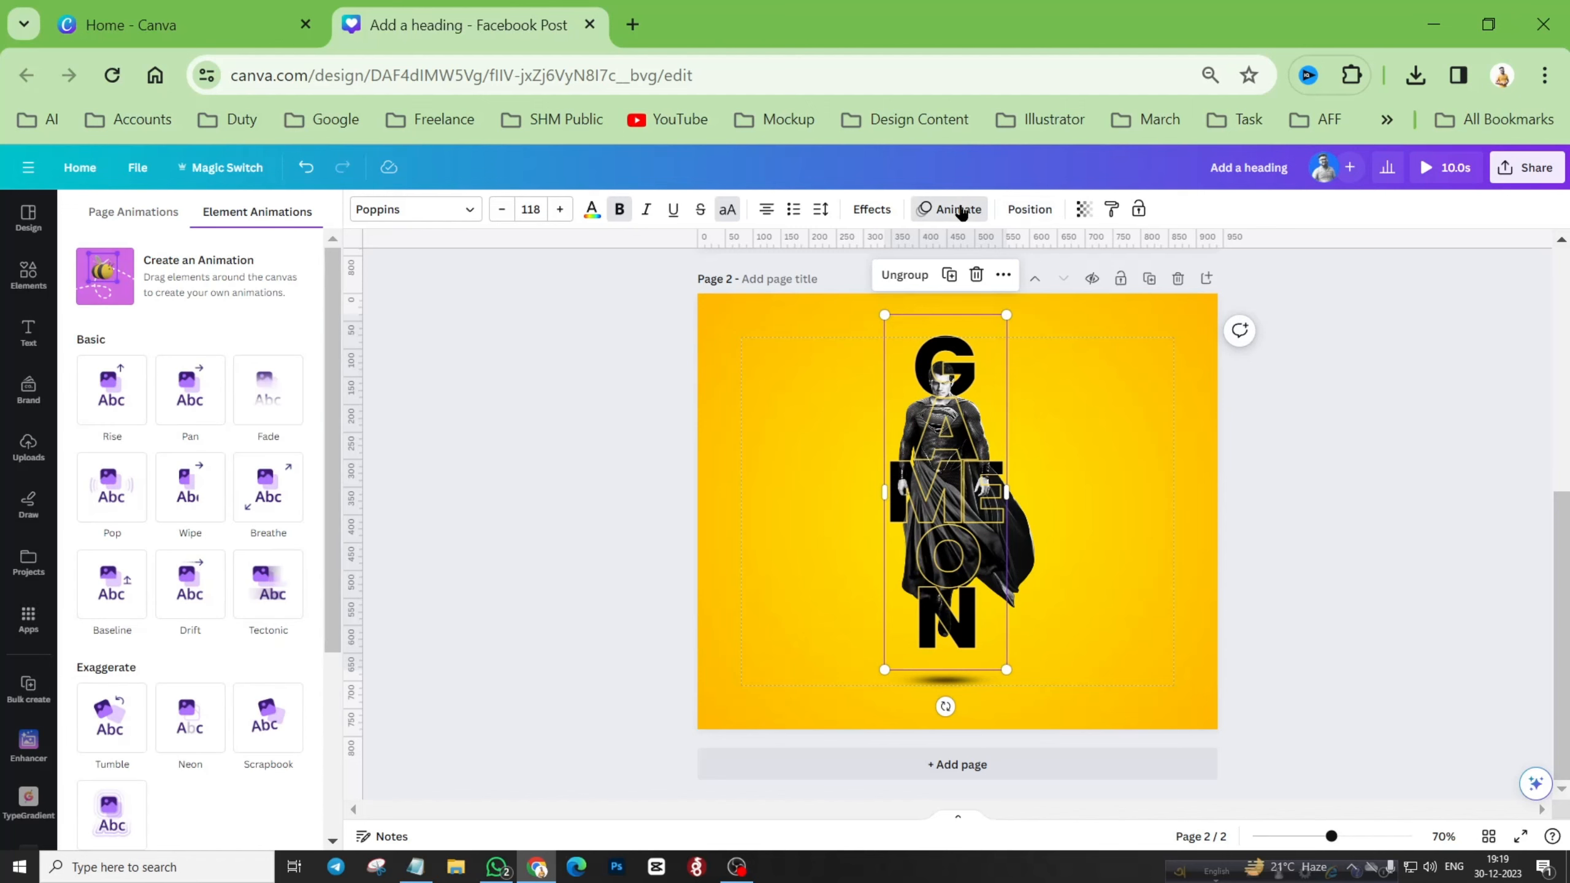
{"action": "left_click", "coordinate": [188, 720]}
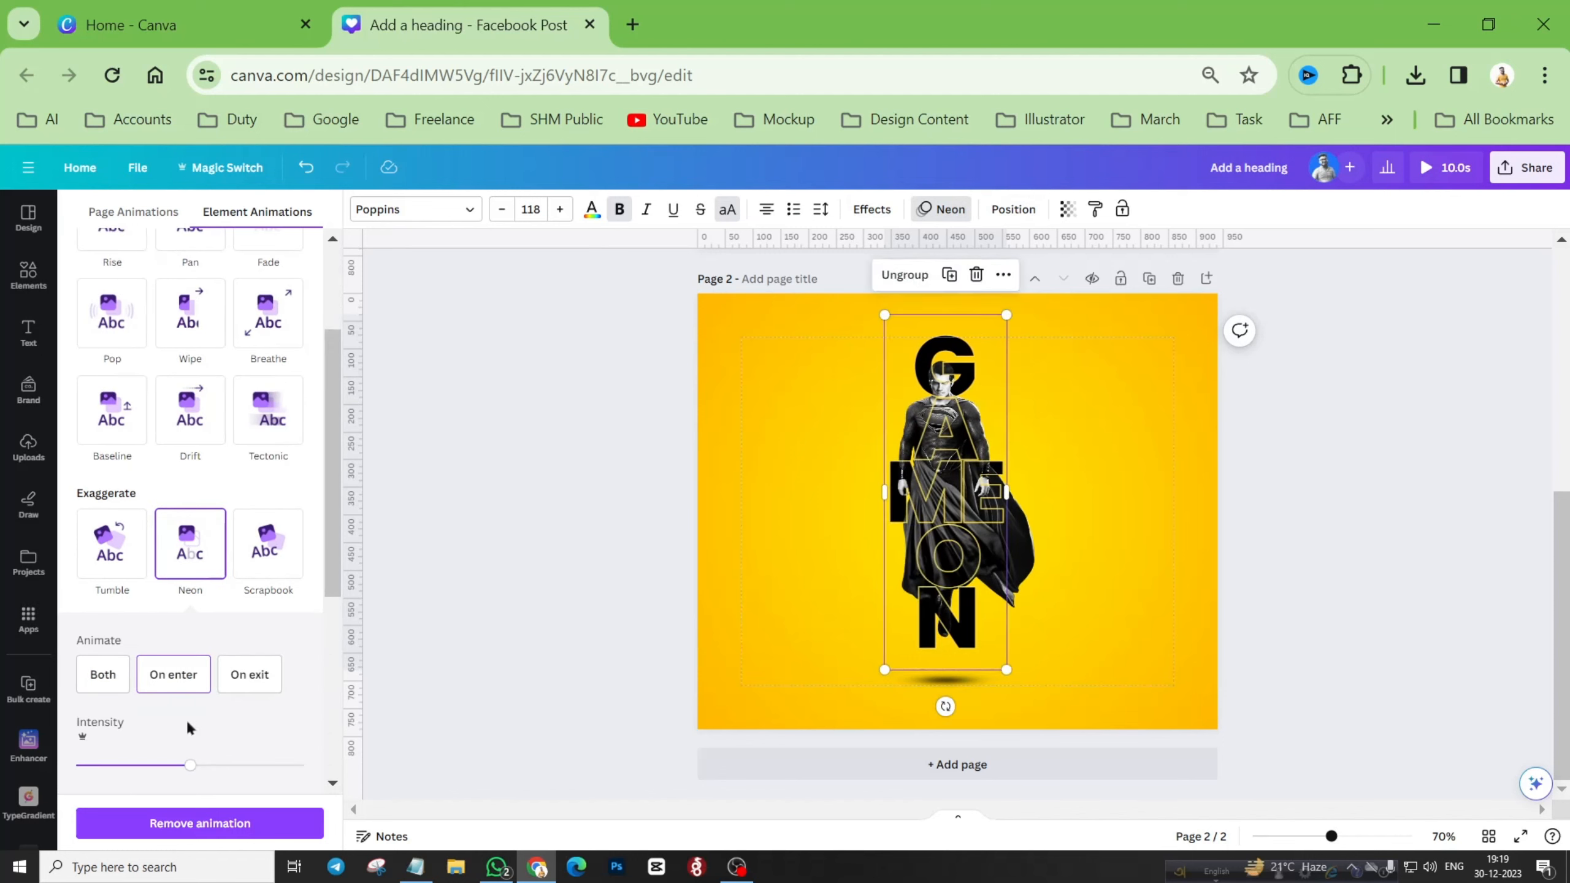
Step: Ungroup the solid black letters and apply the Neon text animation to all of them
{"action": "left_click", "coordinate": [905, 275]}
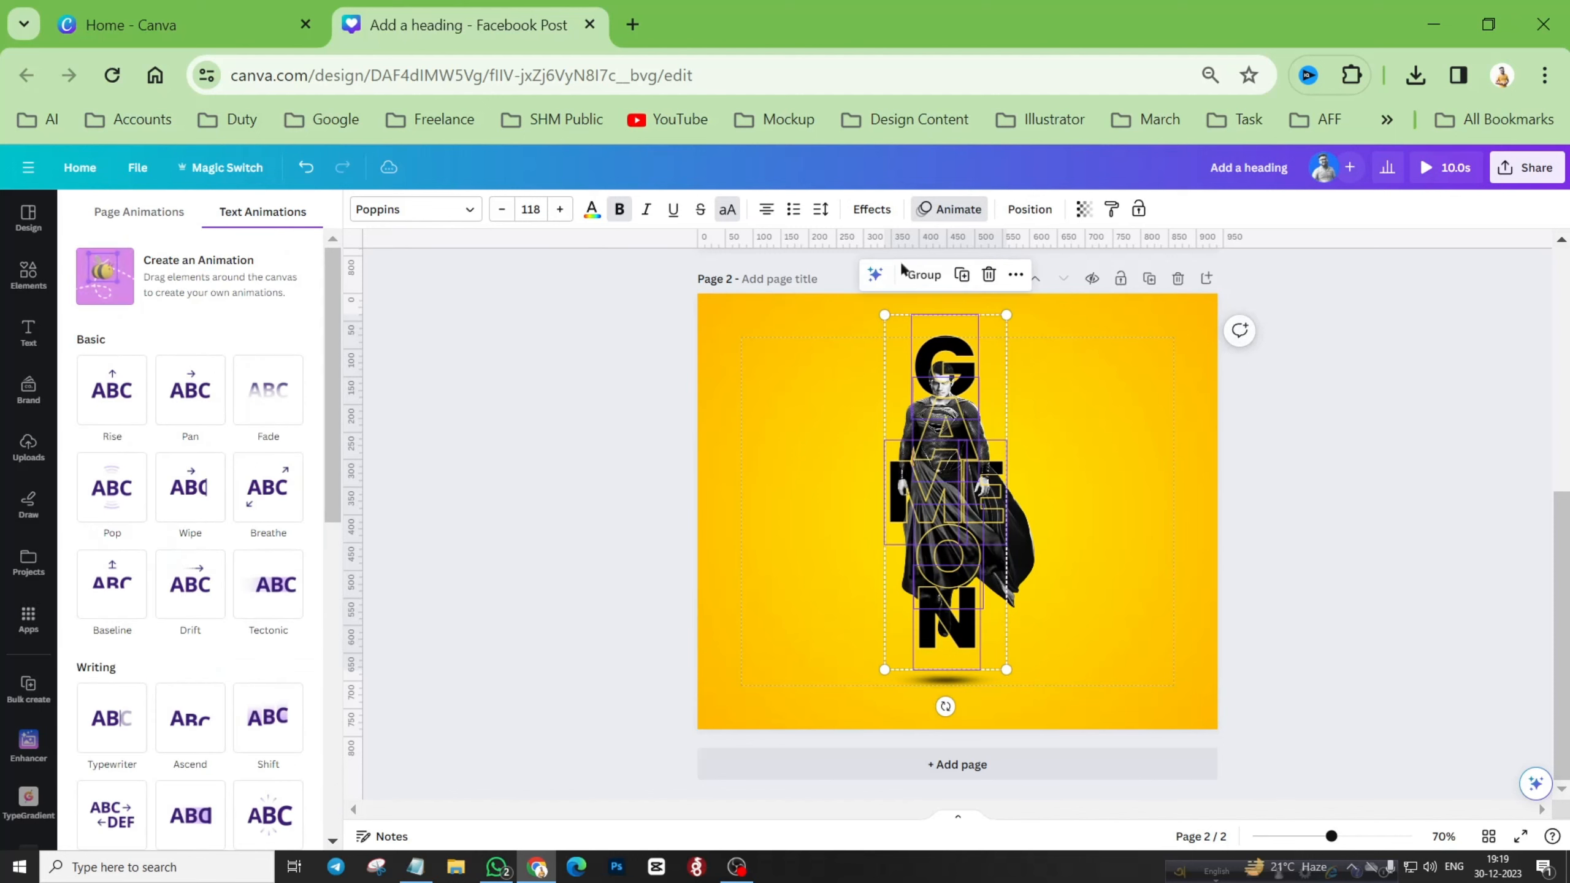
{"action": "scroll", "coordinate": [199, 643], "scroll_direction": "down", "scroll_amount": 4}
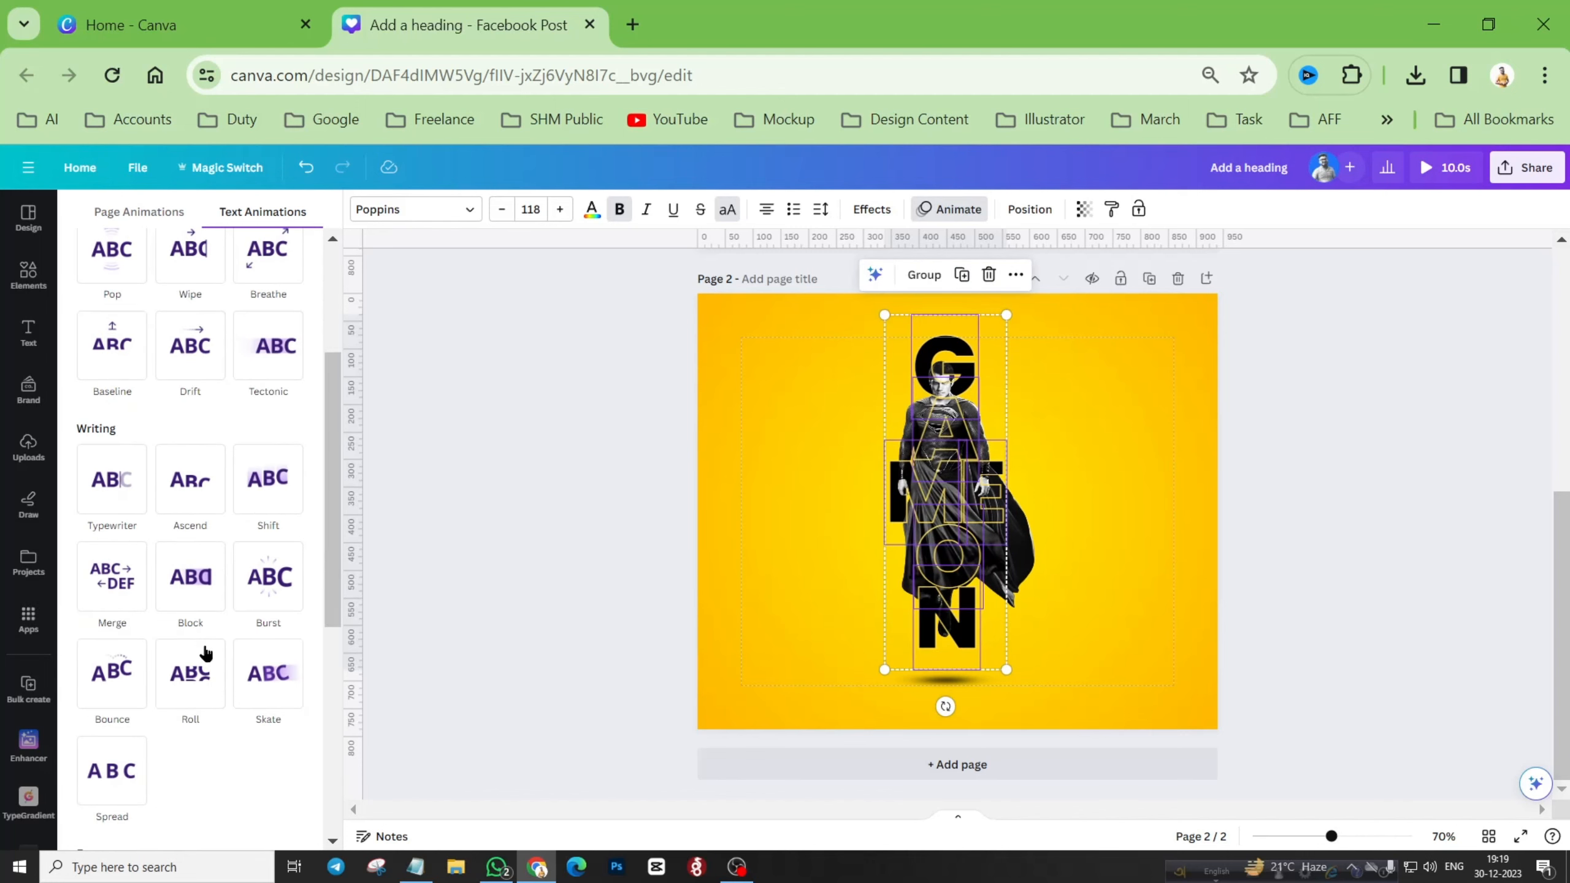
{"action": "scroll", "coordinate": [187, 779], "scroll_direction": "down", "scroll_amount": 3}
{"action": "left_click", "coordinate": [197, 683]}
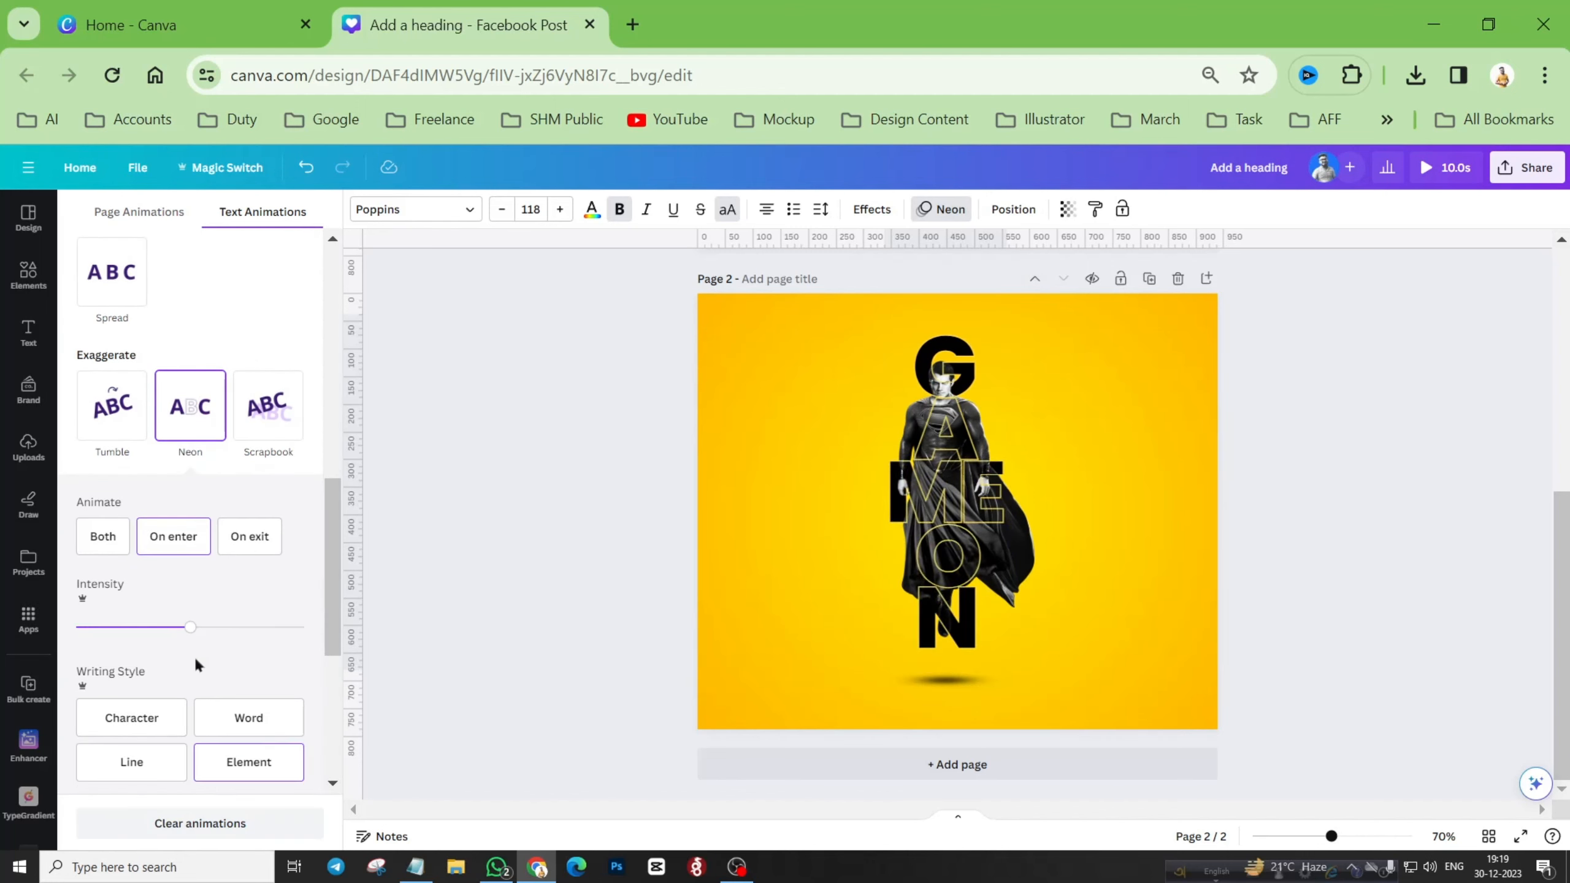
Step: Preview the animated design, close the preview and leave nothing on page 2 selected
{"action": "left_click", "coordinate": [1436, 168]}
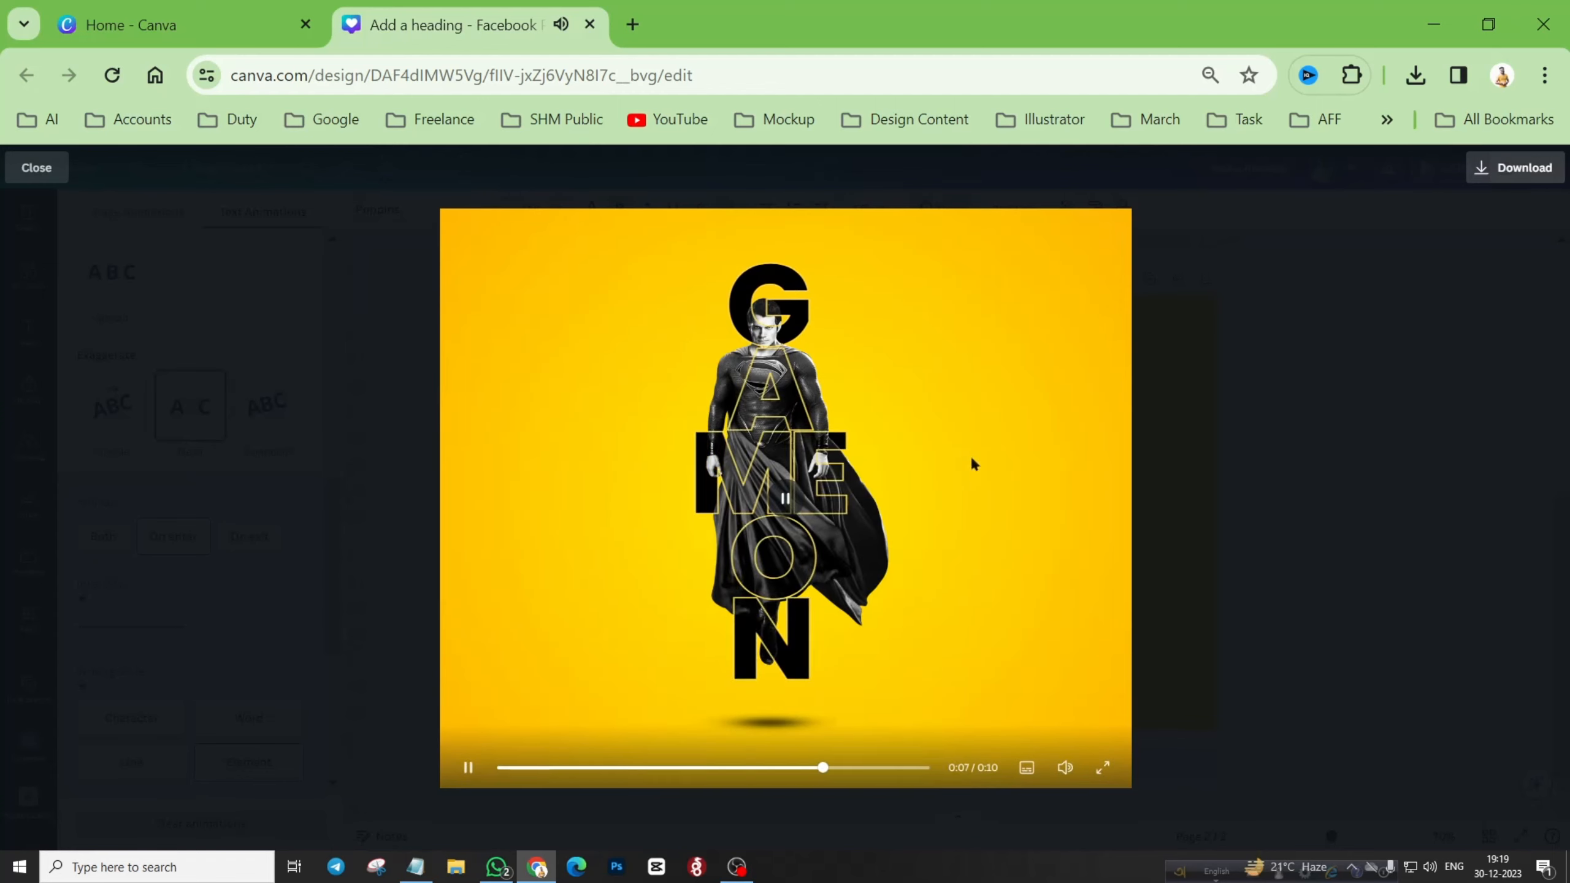
{"action": "key", "text": "Escape"}
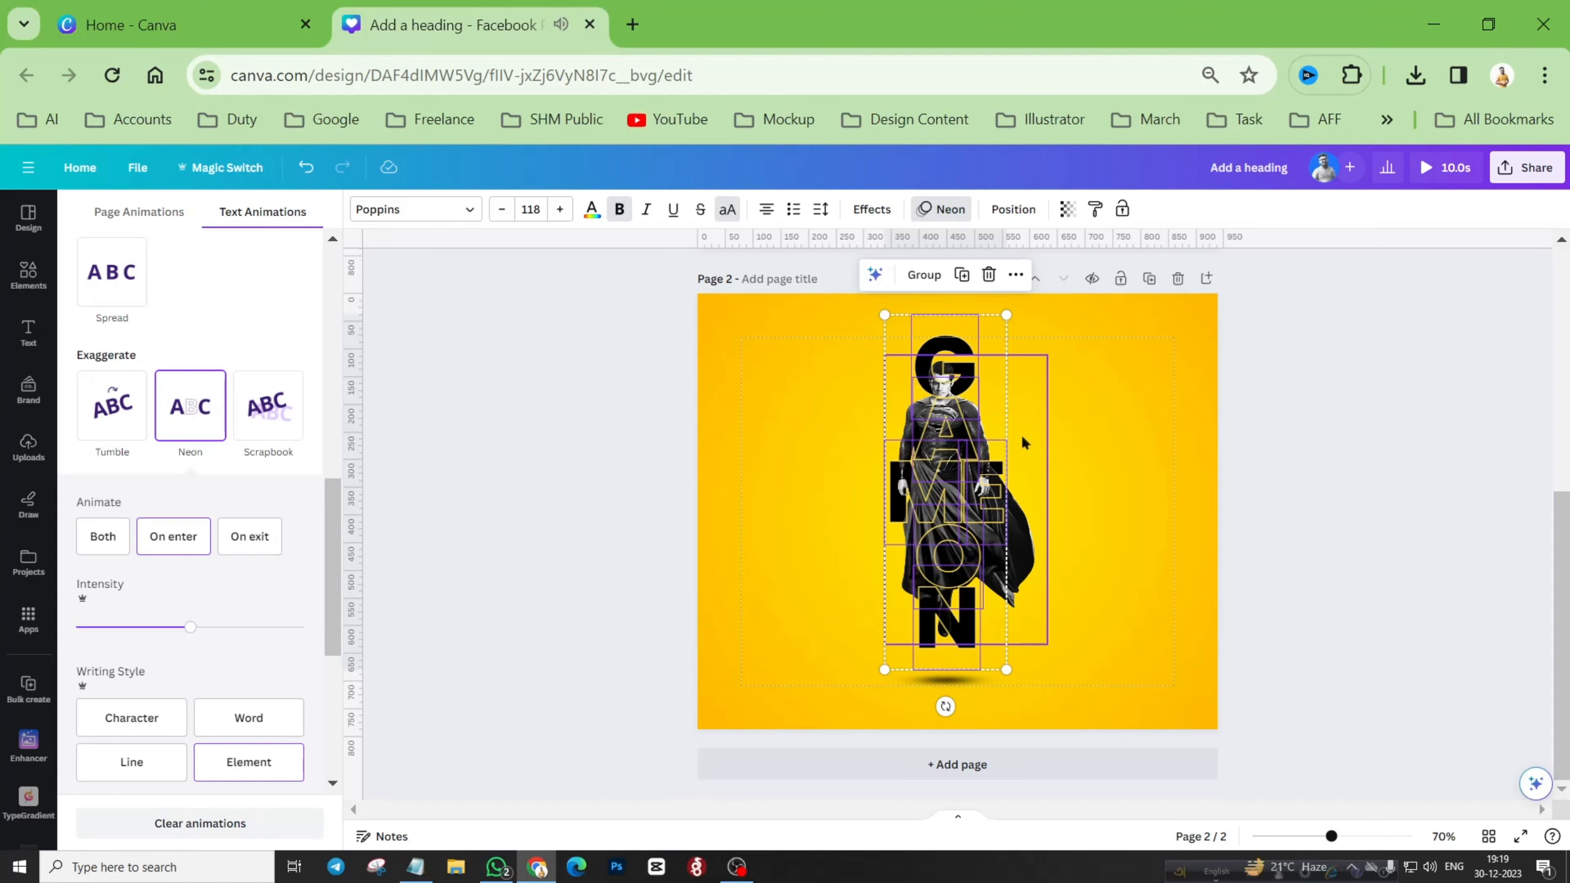
{"action": "left_click", "coordinate": [1143, 421]}
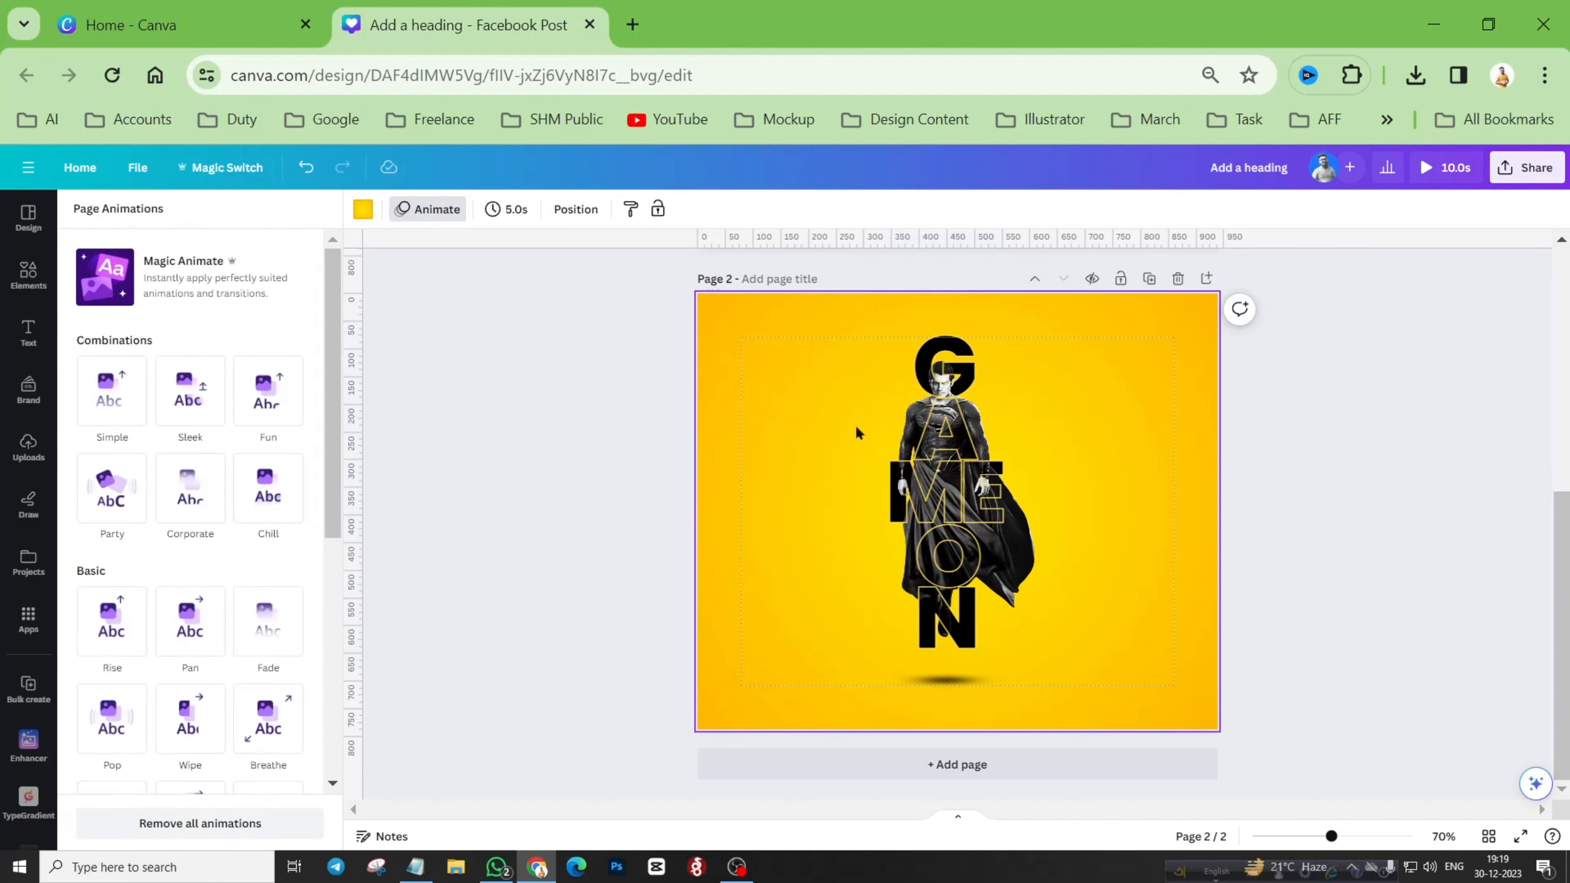
{"action": "left_click_drag", "start_coordinate": [830, 336], "coordinate": [1041, 689]}
{"action": "left_click", "coordinate": [1120, 442]}
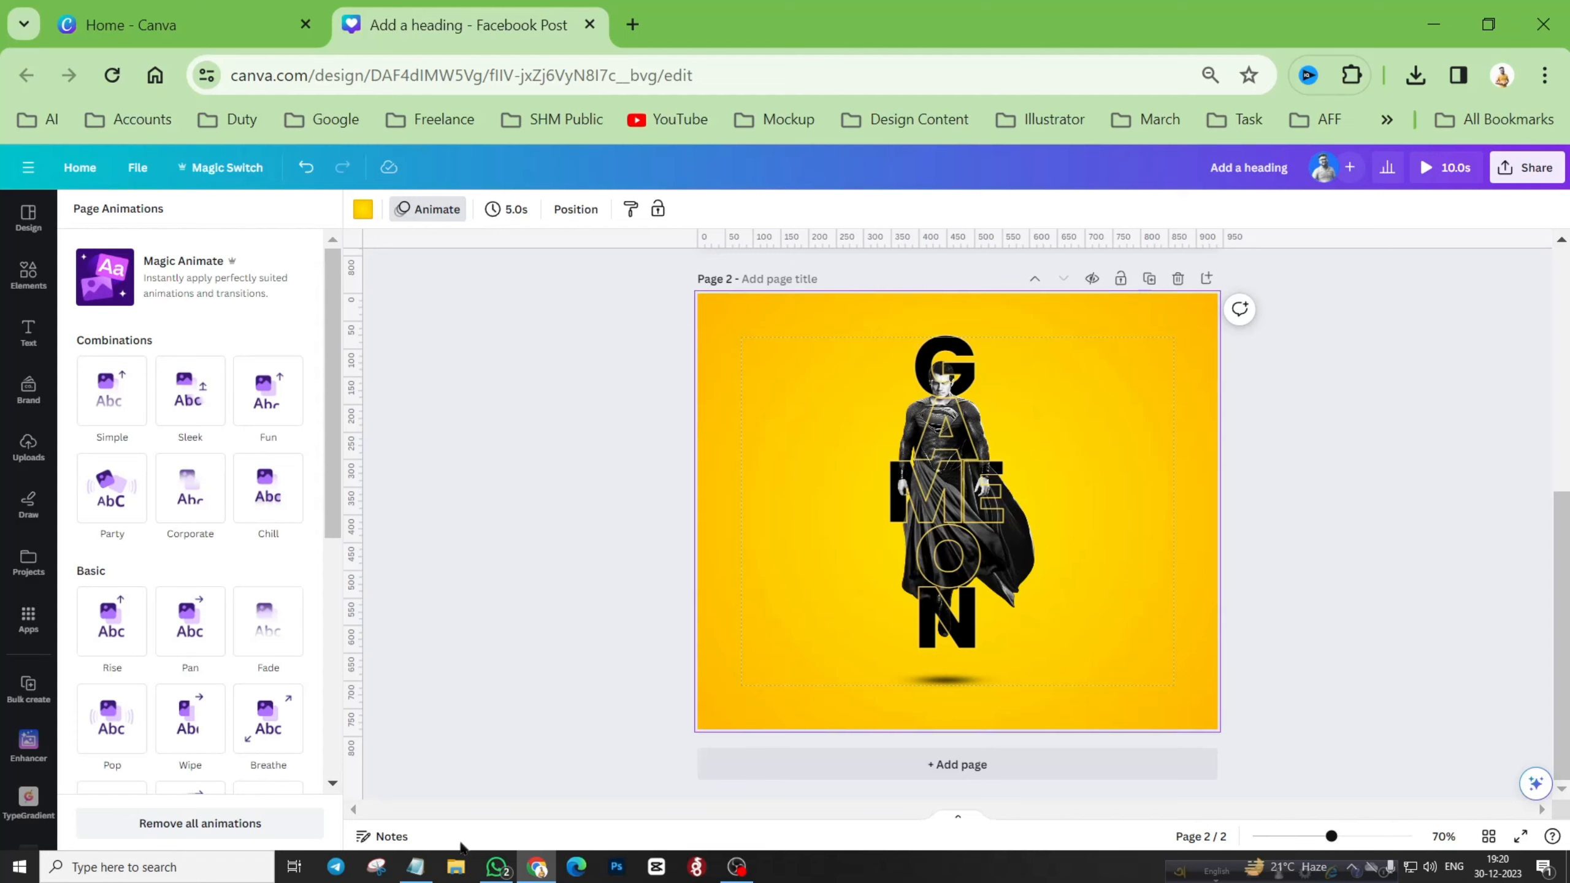
Step: Switch to Notepad, copy the track name "a sense of beauty" and return to the Canva design
{"action": "left_click", "coordinate": [415, 866]}
{"action": "left_click_drag", "start_coordinate": [584, 186], "coordinate": [401, 157]}
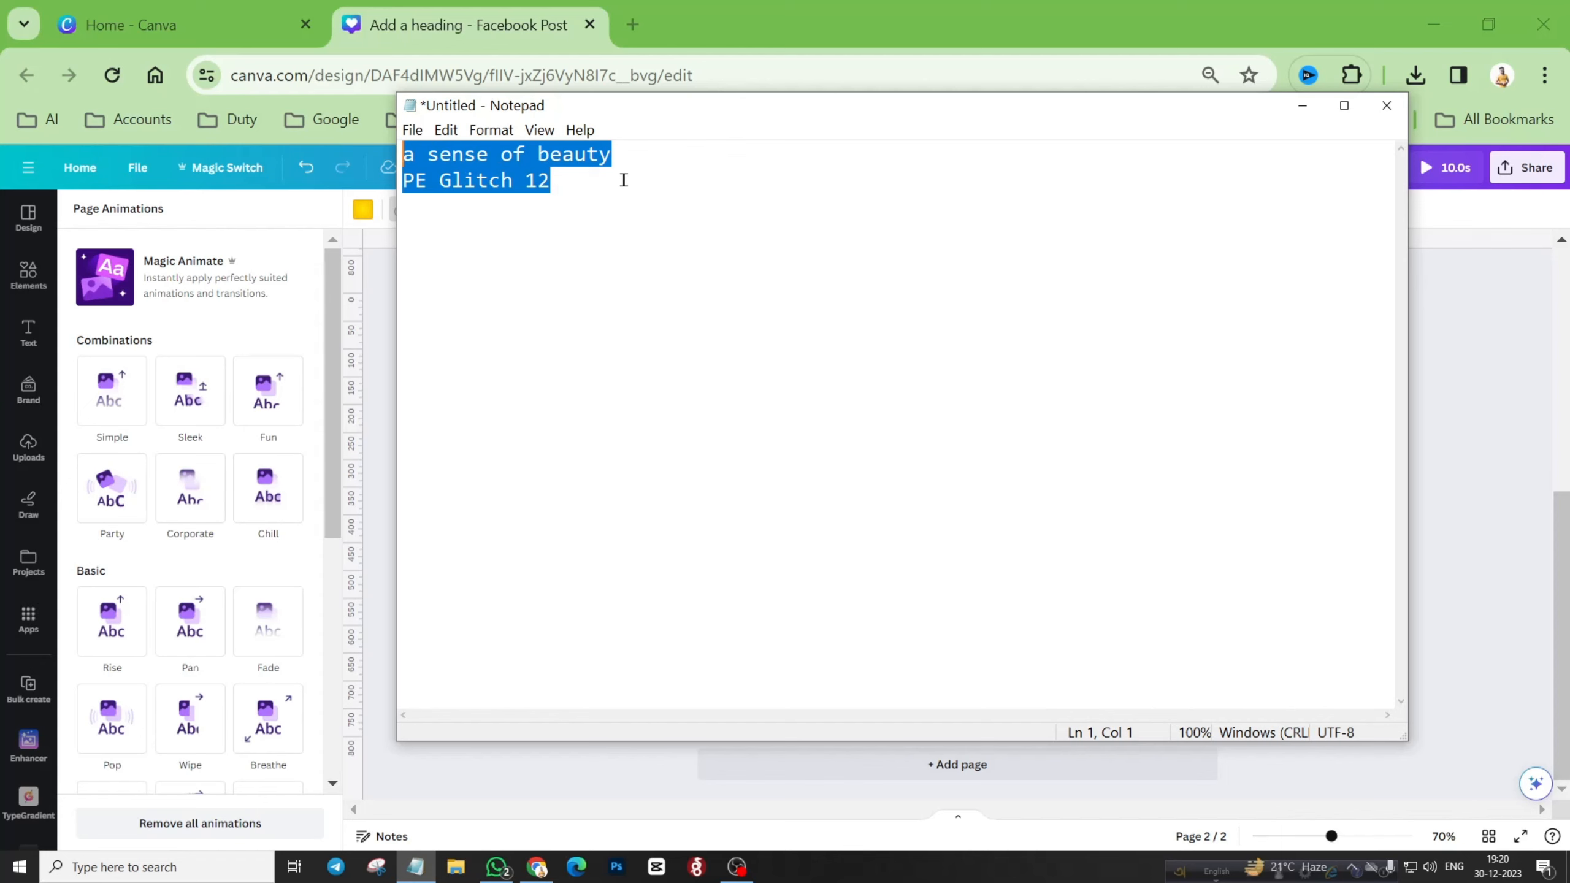
{"action": "left_click_drag", "start_coordinate": [617, 160], "coordinate": [361, 142]}
{"action": "key", "text": "ctrl+c"}
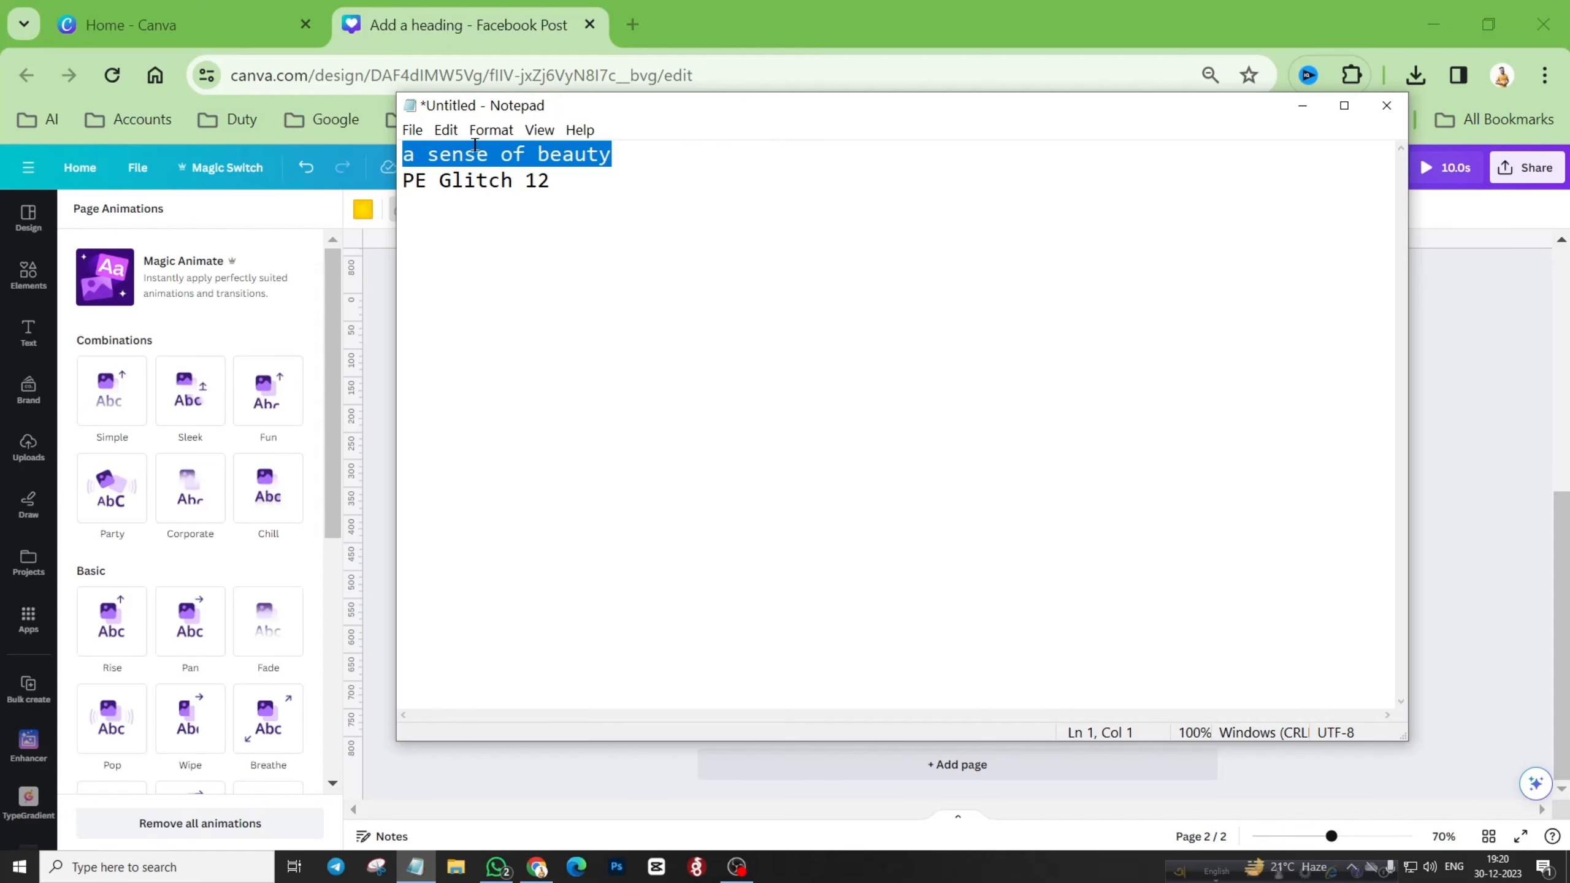
{"action": "left_click", "coordinate": [481, 25]}
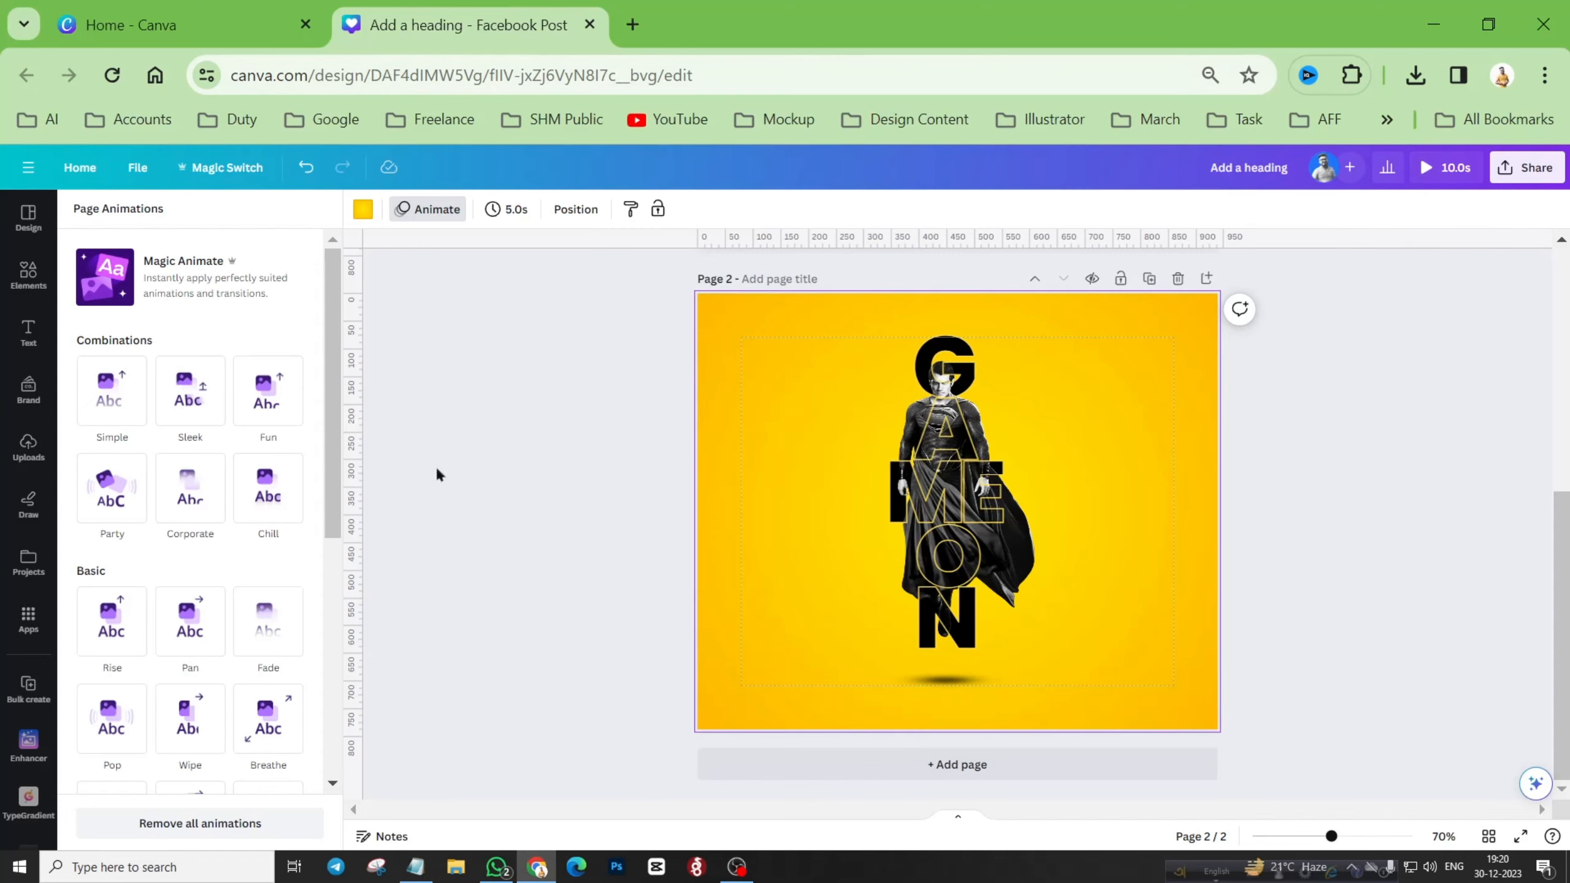
Step: Search the elements for "a sense of beauty" and add the audio track A Sense of Beauty to page 2
{"action": "left_click", "coordinate": [38, 260]}
{"action": "left_click", "coordinate": [38, 260]}
{"action": "left_click", "coordinate": [197, 222]}
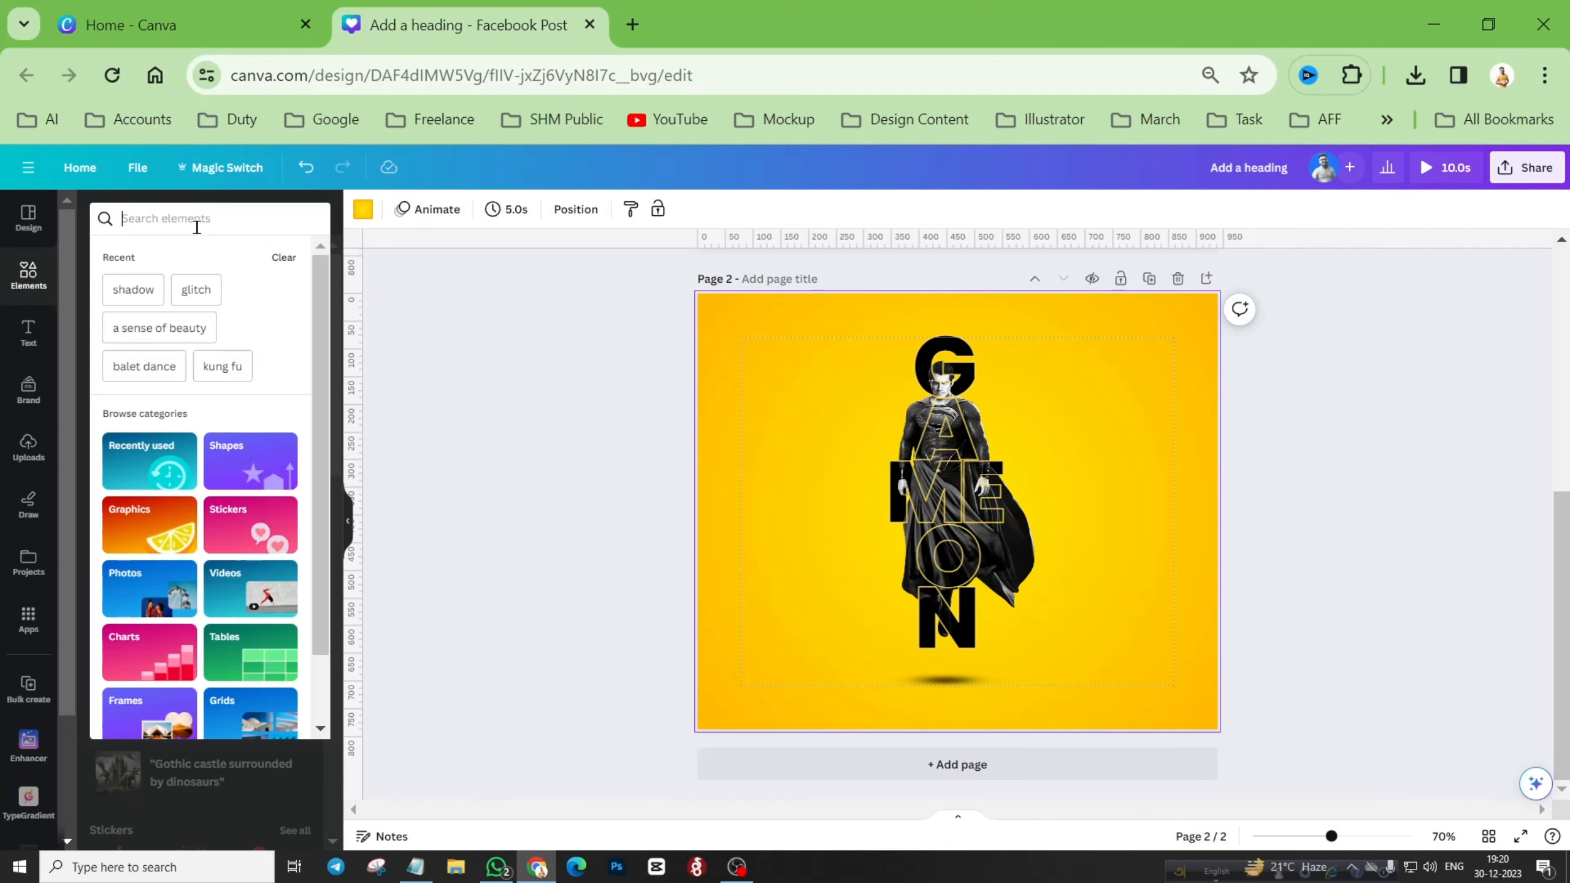
{"action": "key", "text": "ctrl+v"}
{"action": "key", "text": "Return"}
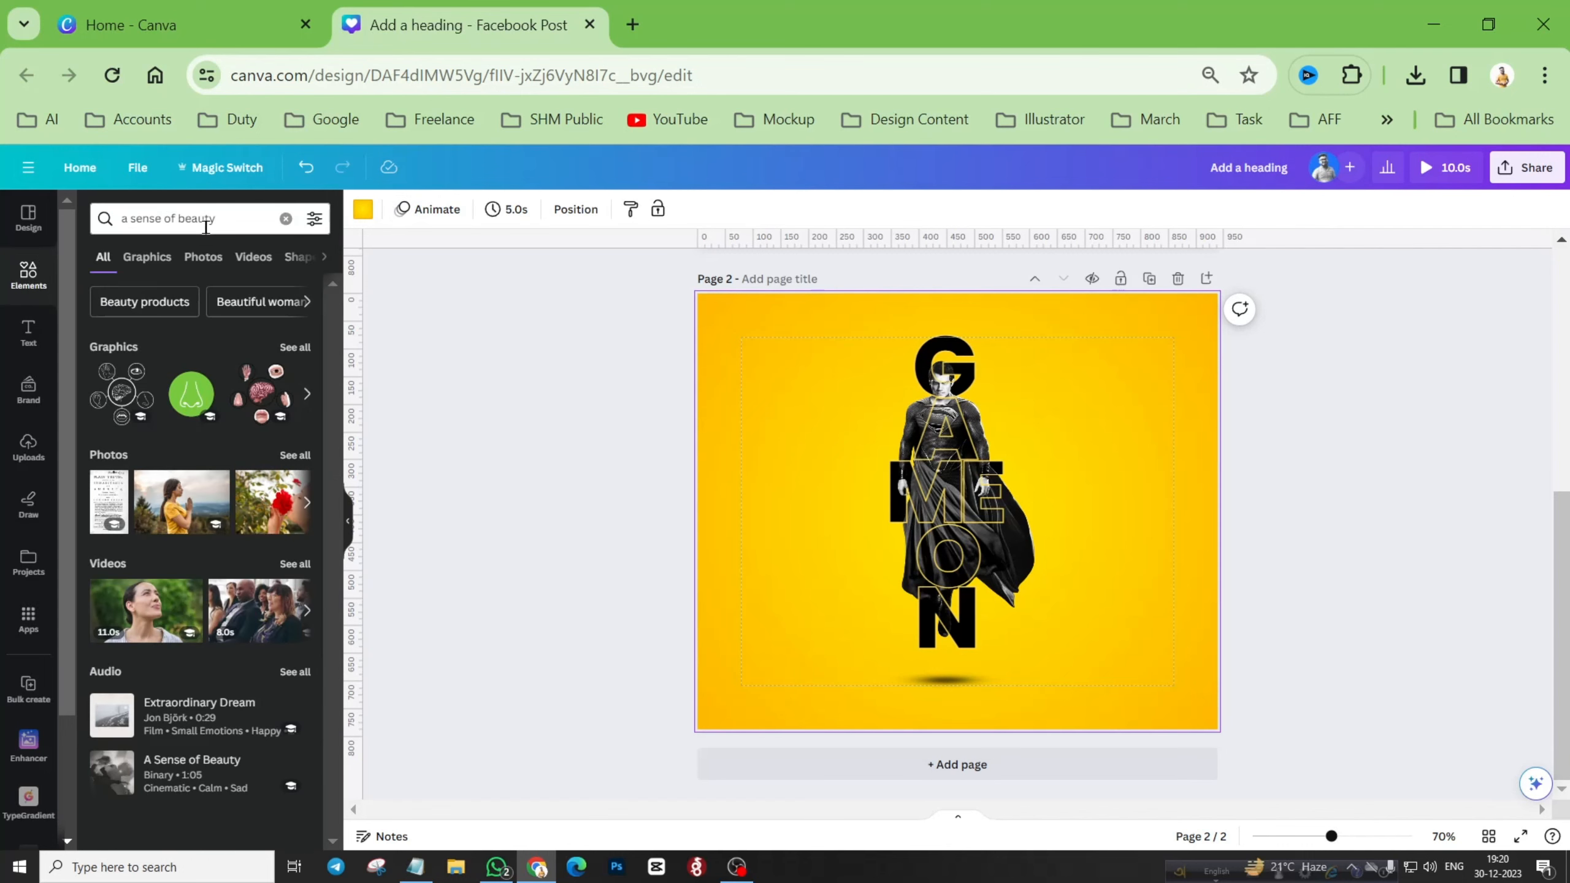
{"action": "left_click", "coordinate": [324, 257]}
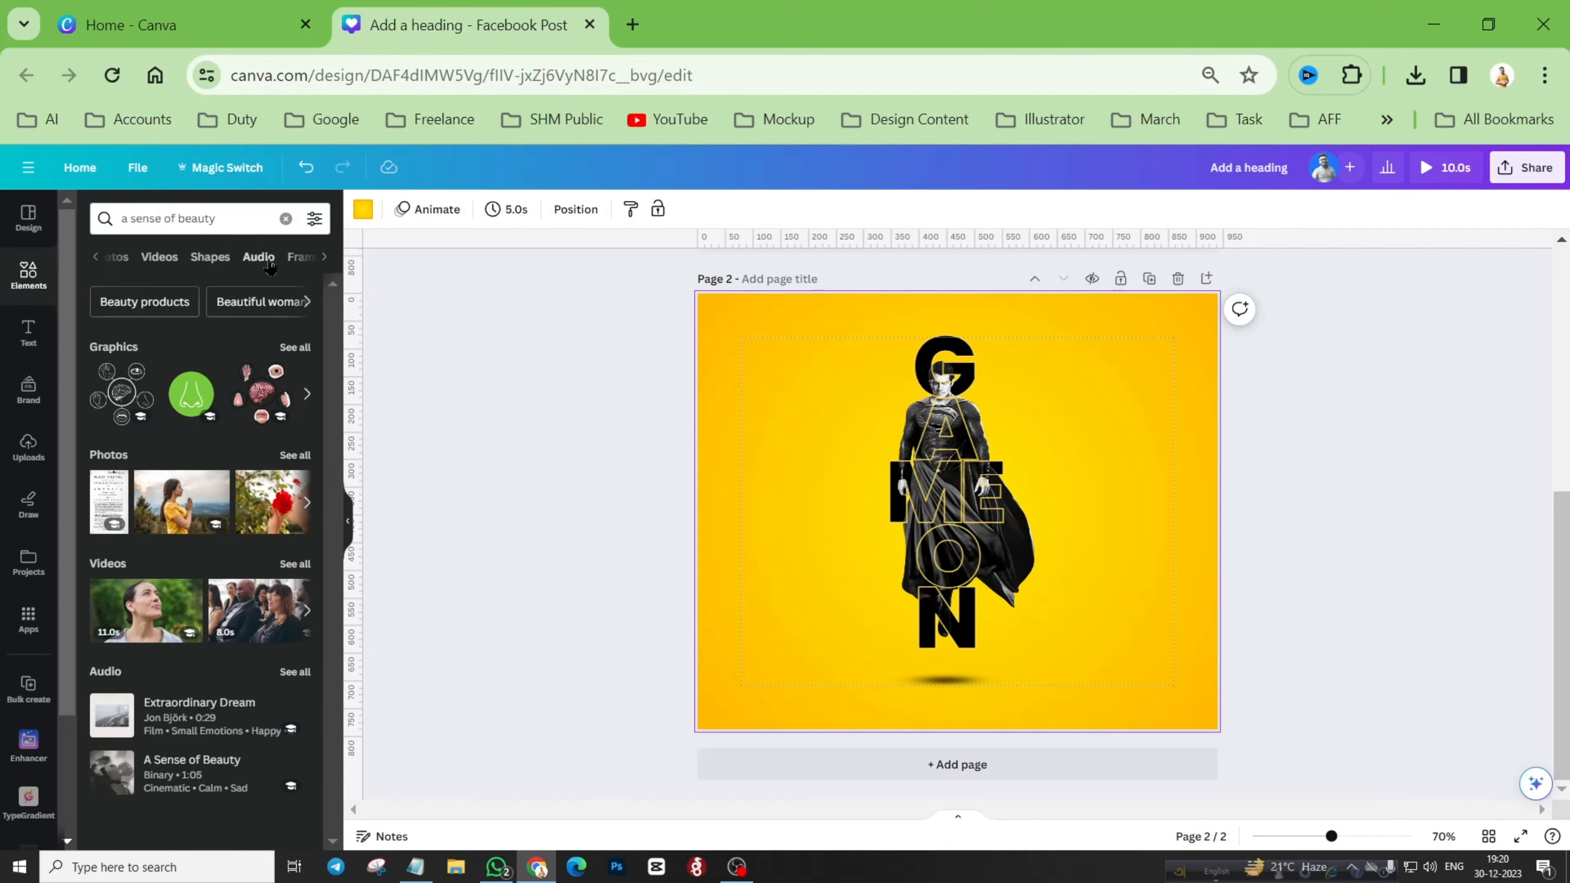
{"action": "left_click", "coordinate": [268, 264]}
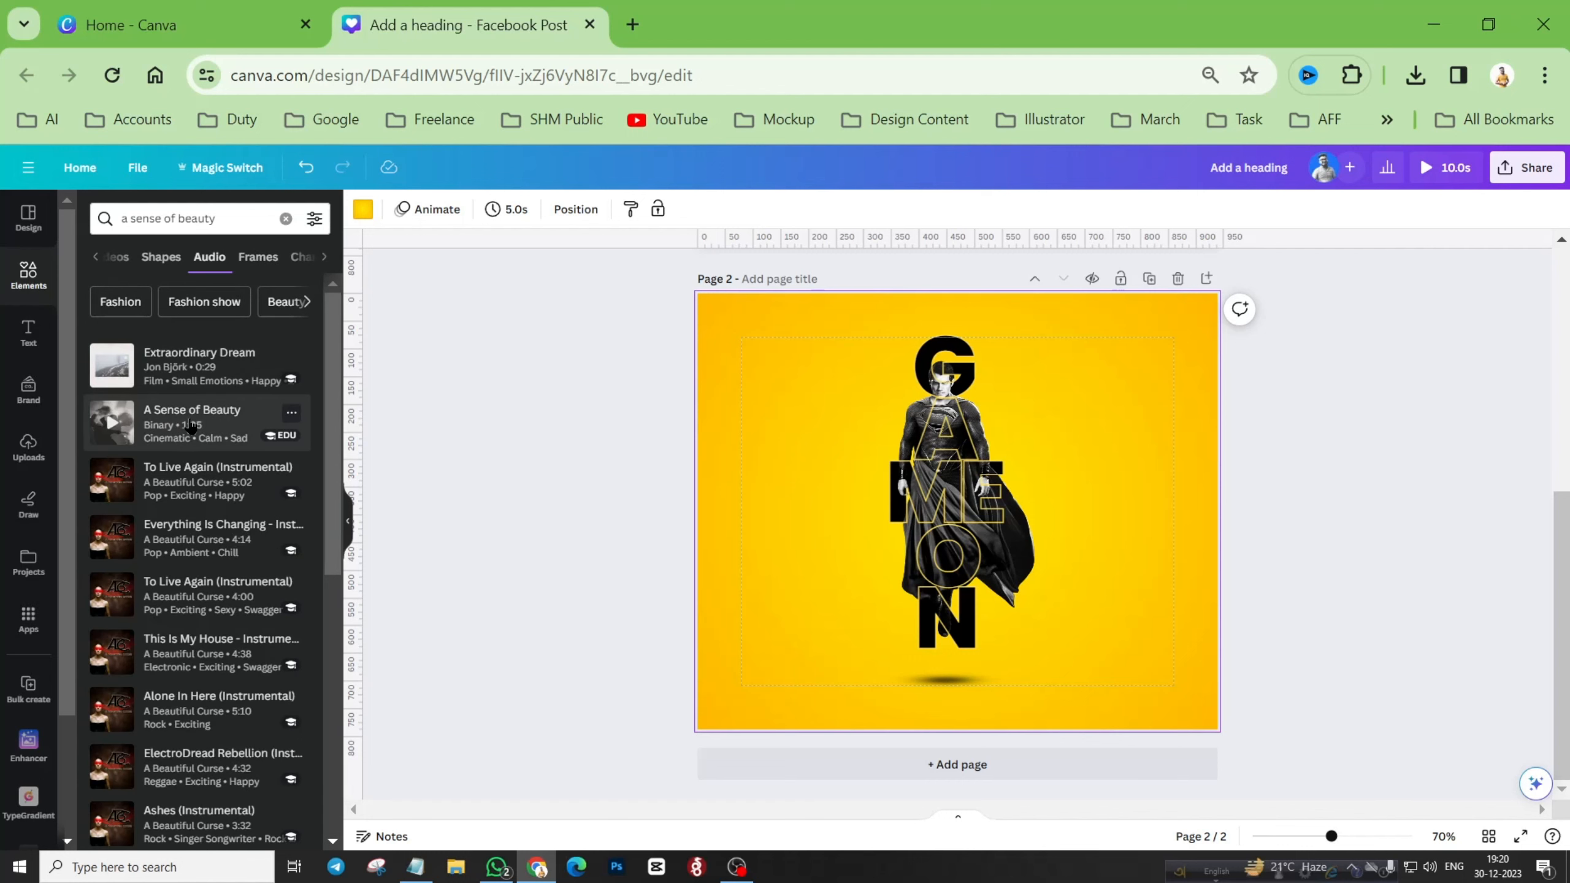
{"action": "left_click", "coordinate": [189, 426]}
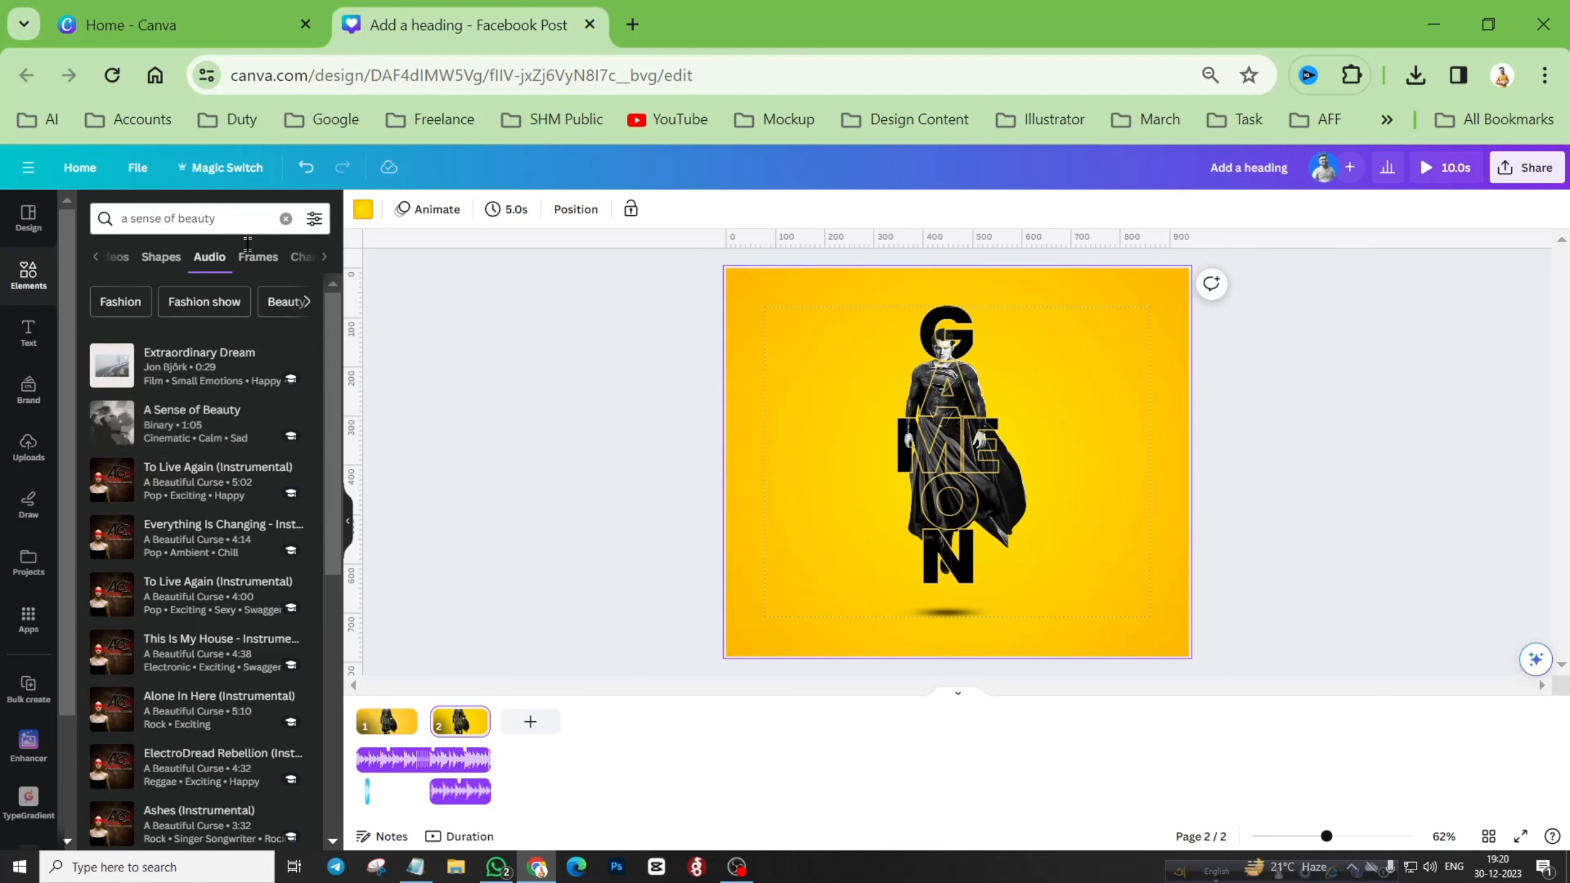
Step: Switch to Notepad and copy the sound effect name "PE Glitch 12"
{"action": "left_click", "coordinate": [415, 867]}
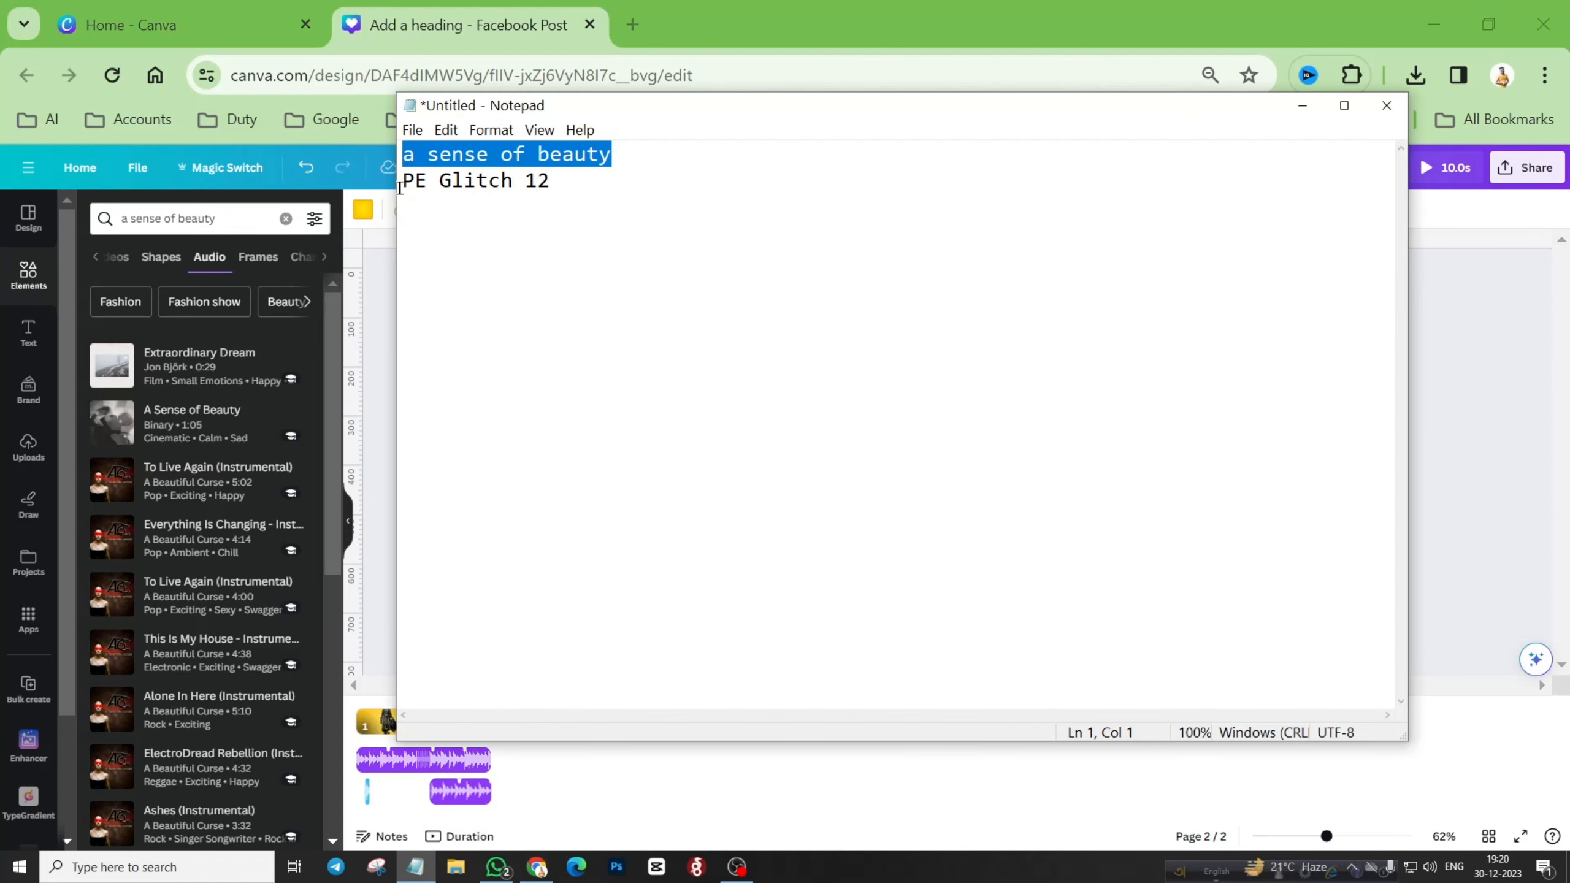
{"action": "left_click_drag", "start_coordinate": [549, 182], "coordinate": [393, 186]}
{"action": "key", "text": "ctrl+c"}
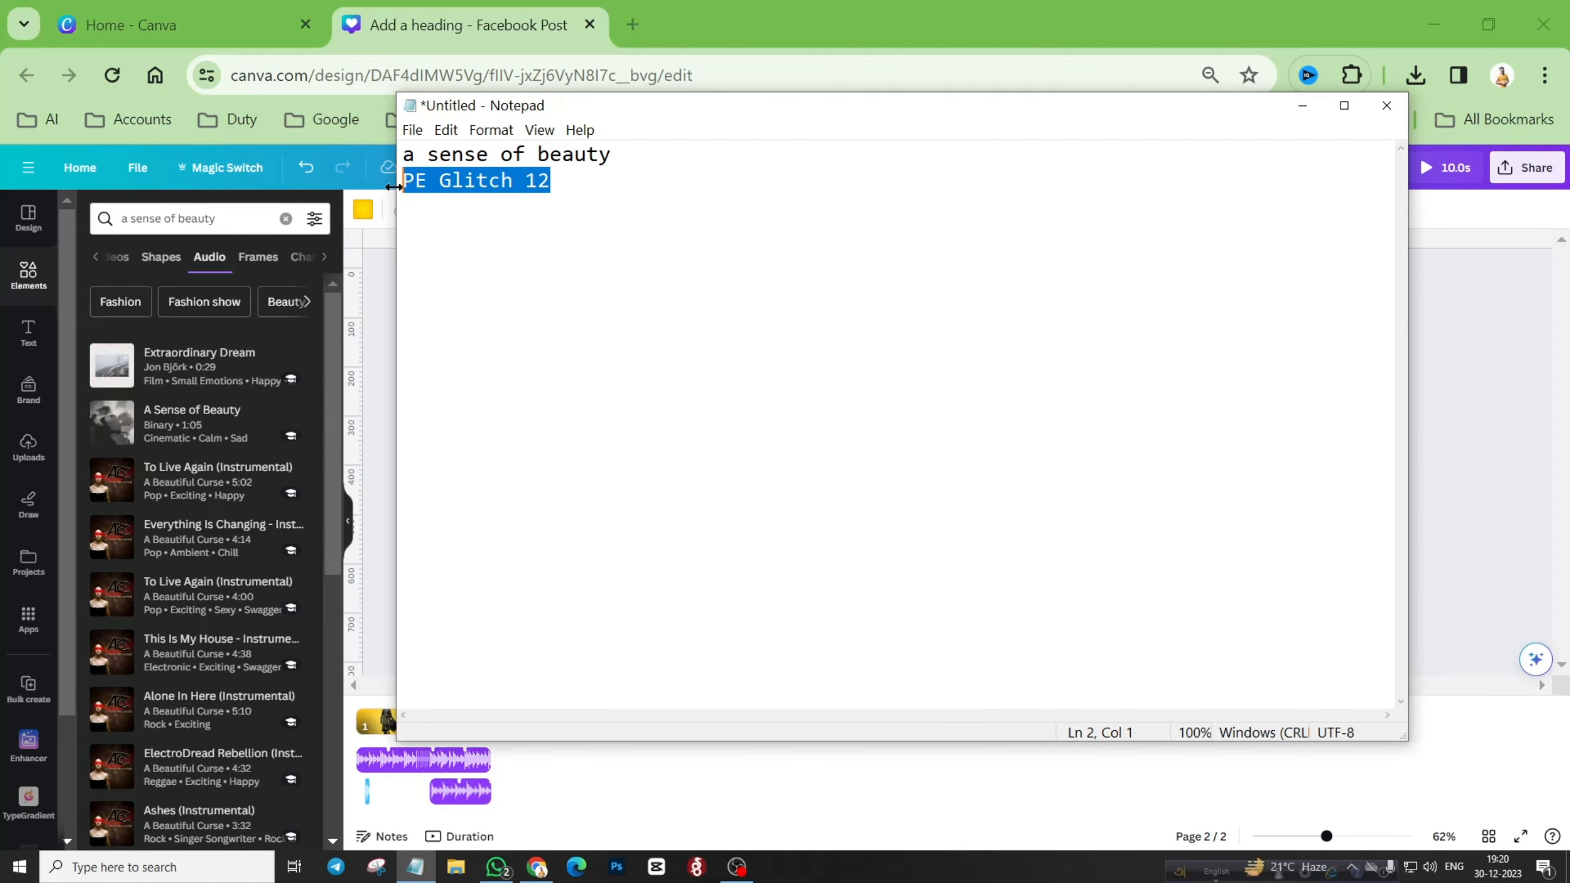
Step: Back in Canva, search the audio for "PE Glitch 12", preview that sound and add it to page 2
{"action": "left_click", "coordinate": [234, 218]}
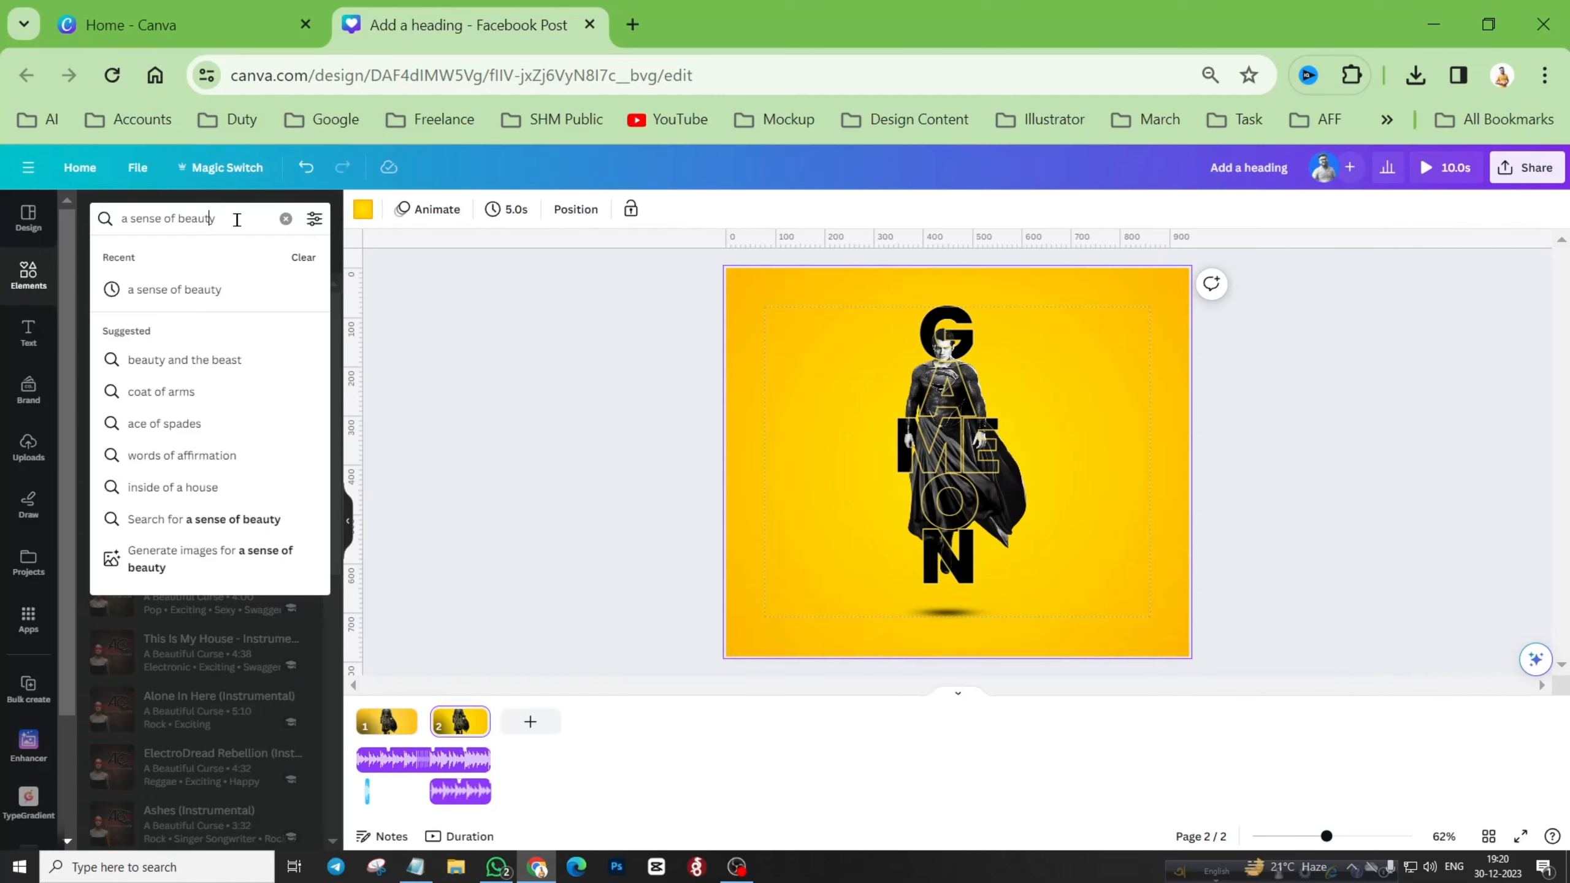
{"action": "left_click_drag", "start_coordinate": [235, 219], "coordinate": [106, 220]}
{"action": "key", "text": "ctrl+v"}
{"action": "key", "text": "Return"}
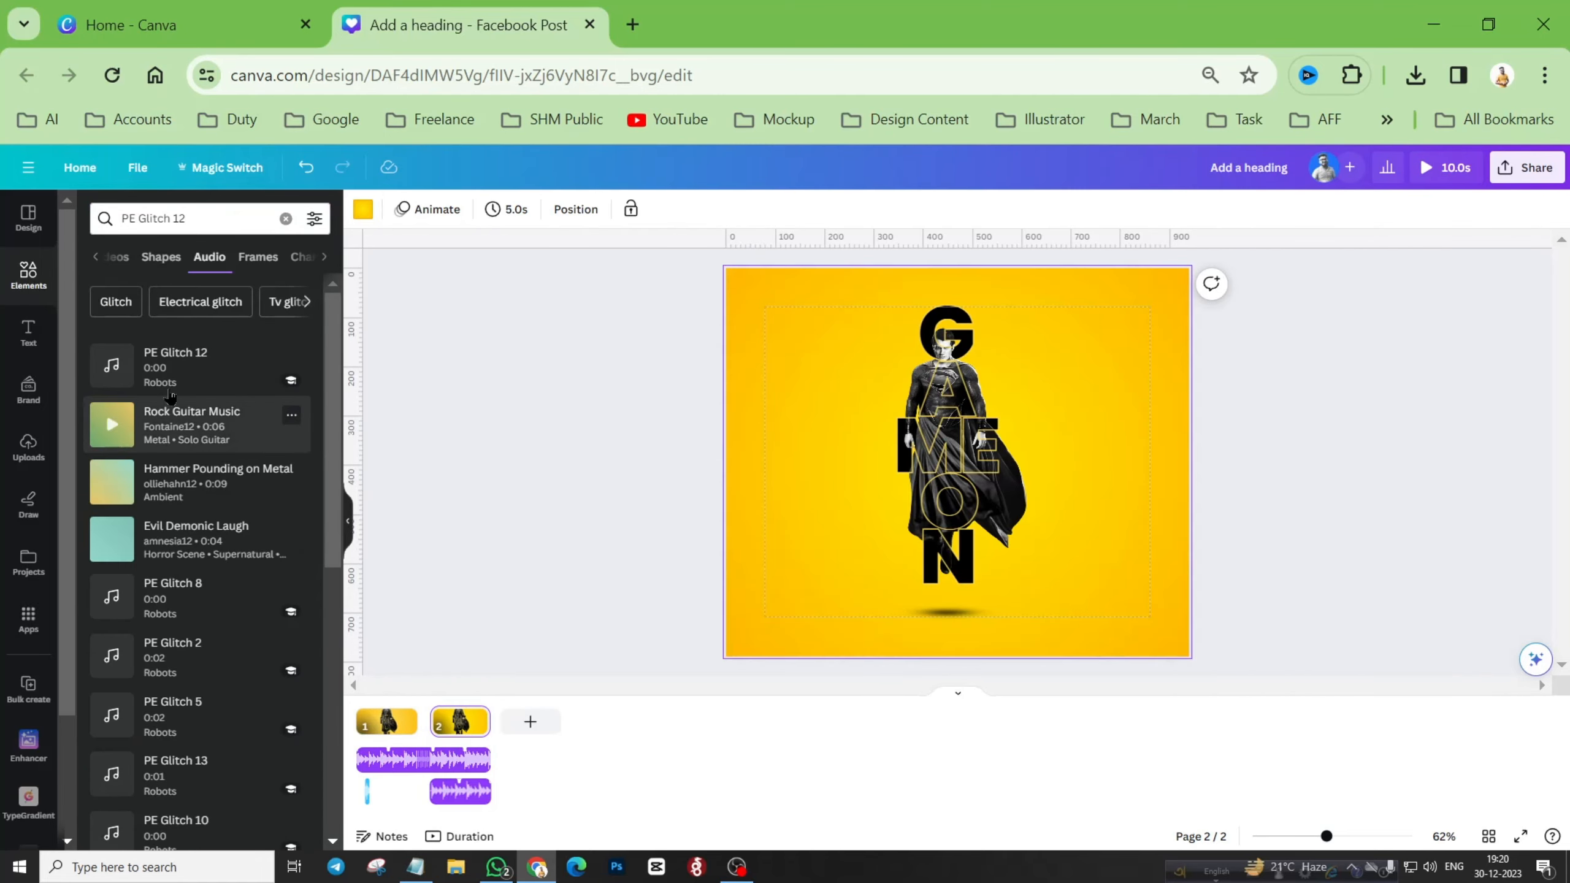
{"action": "mouse_move", "coordinate": [187, 360]}
{"action": "left_click", "coordinate": [115, 368]}
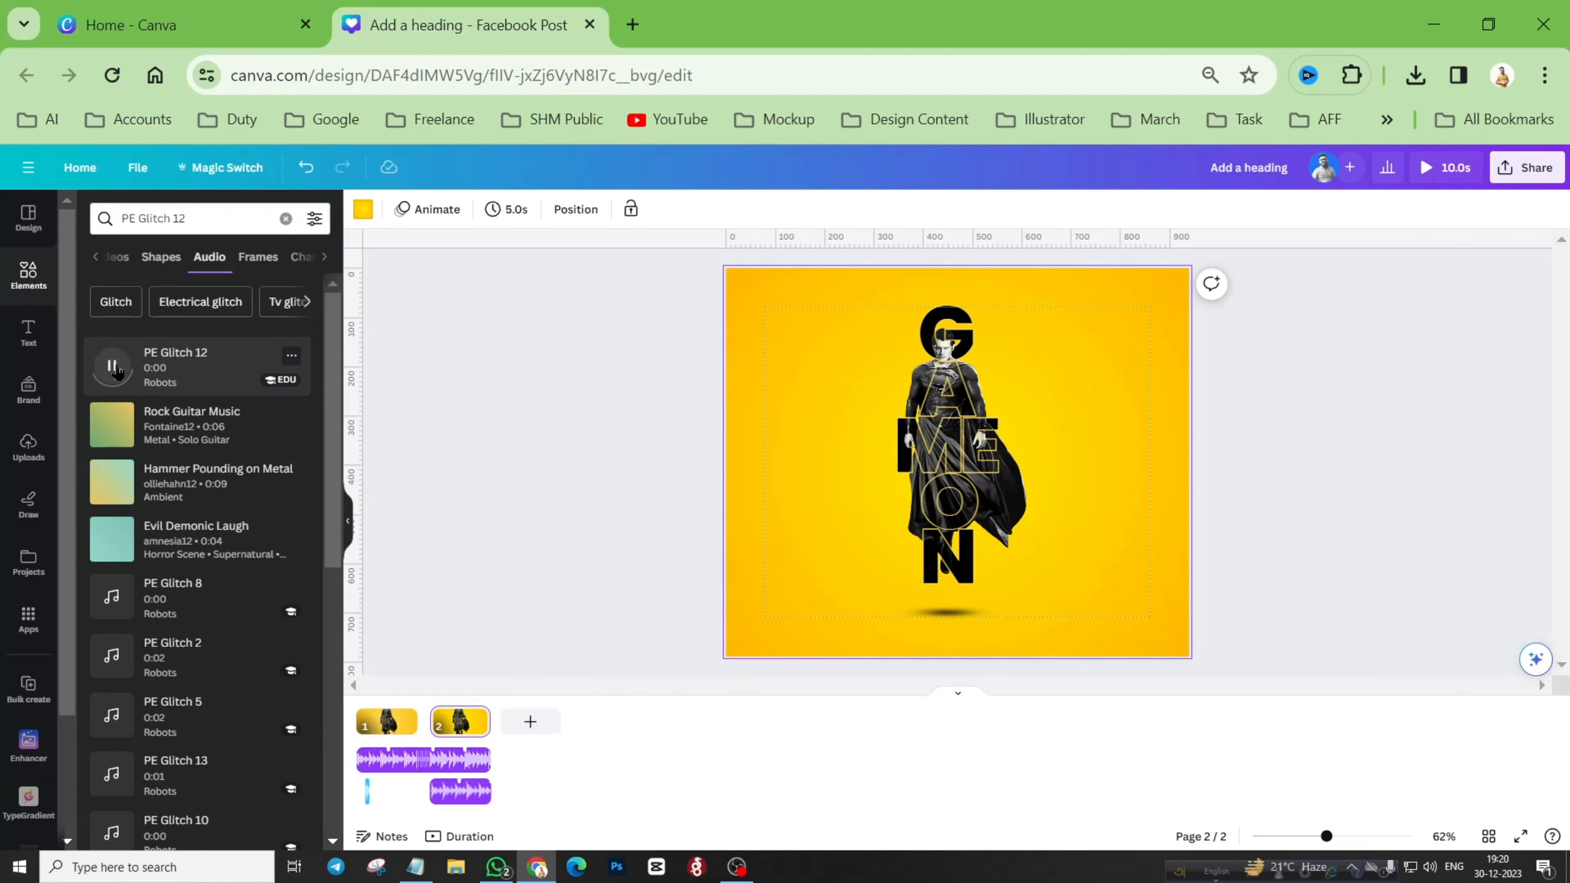
{"action": "left_click", "coordinate": [195, 379]}
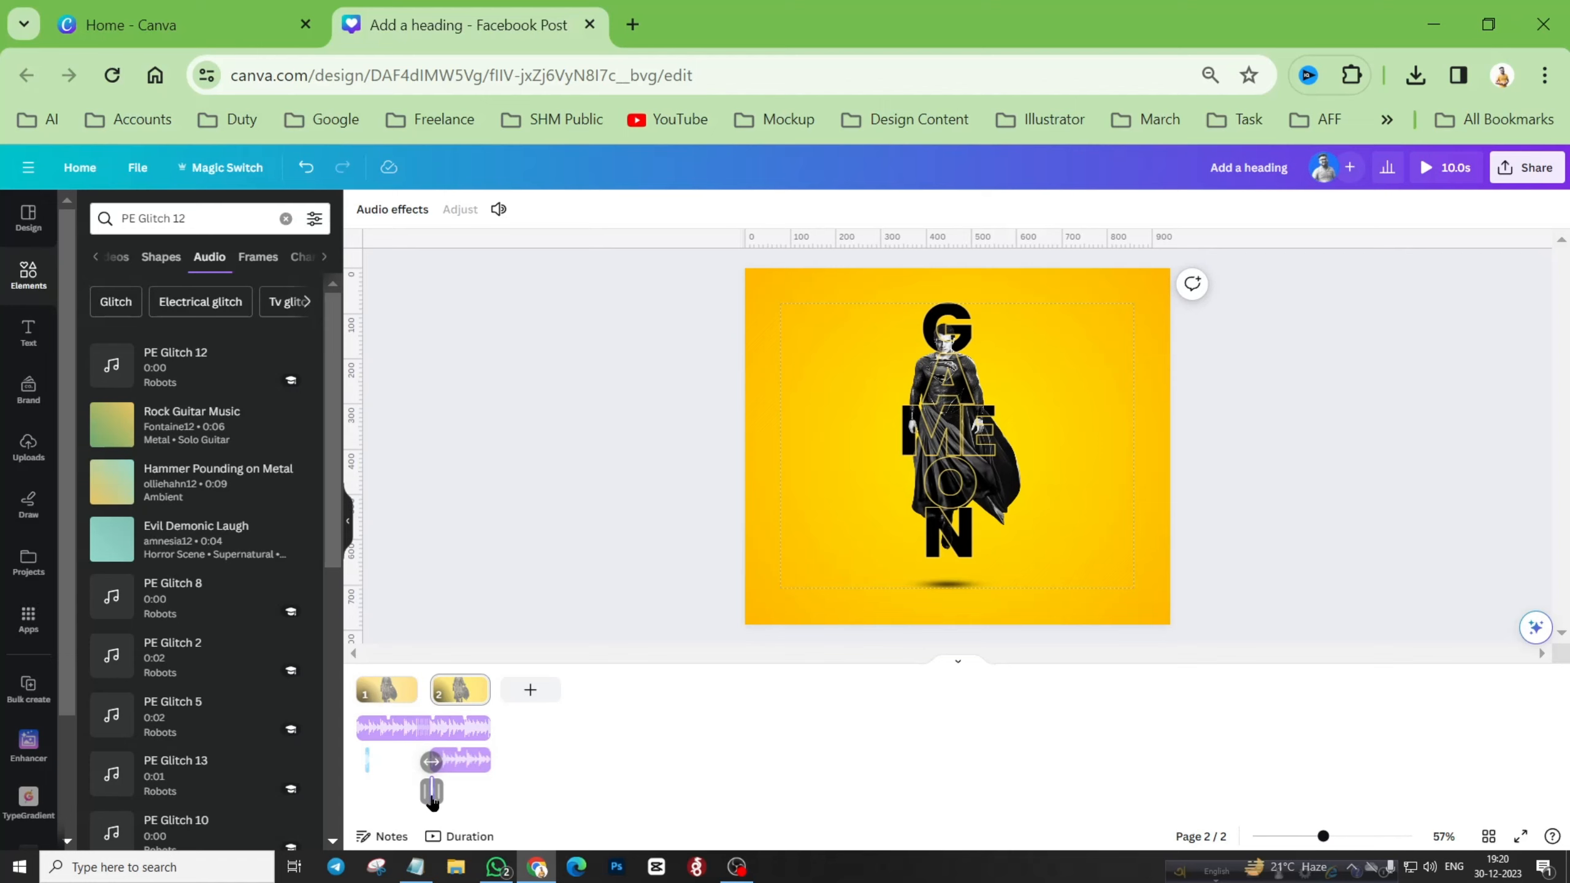
Step: Move the newly added glitch clip to the start of page 1 in the timeline, and collapse the timeline
{"action": "mouse_move", "coordinate": [408, 734]}
{"action": "left_mouse_down"}
{"action": "mouse_move", "coordinate": [471, 728]}
{"action": "mouse_move", "coordinate": [425, 729]}
{"action": "left_mouse_up"}
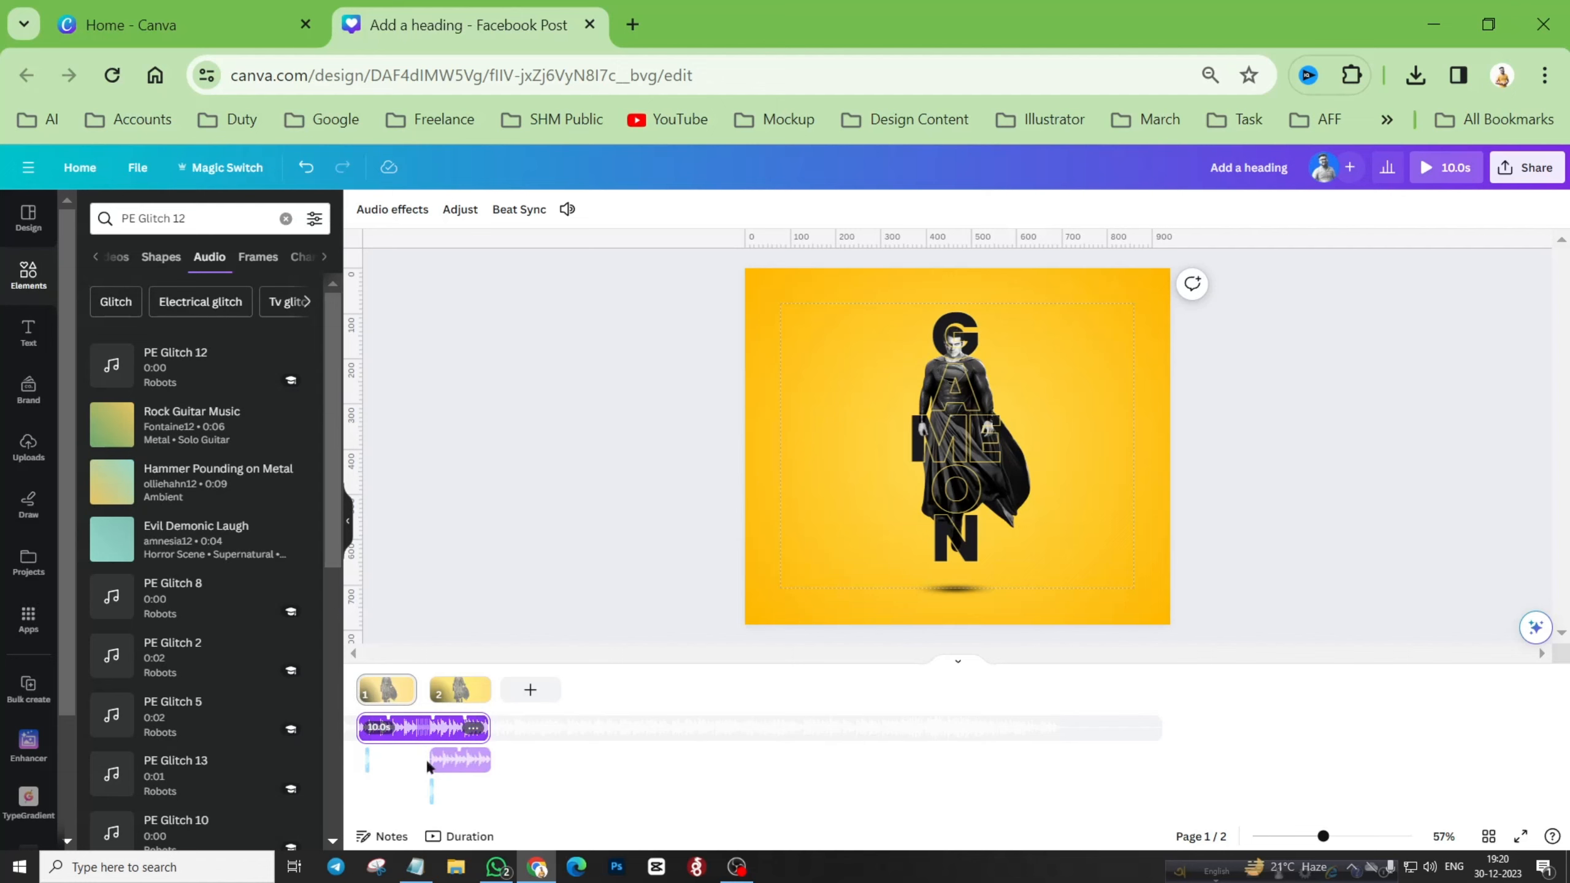
{"action": "left_click", "coordinate": [433, 801]}
{"action": "left_click_drag", "start_coordinate": [434, 801], "coordinate": [357, 800]}
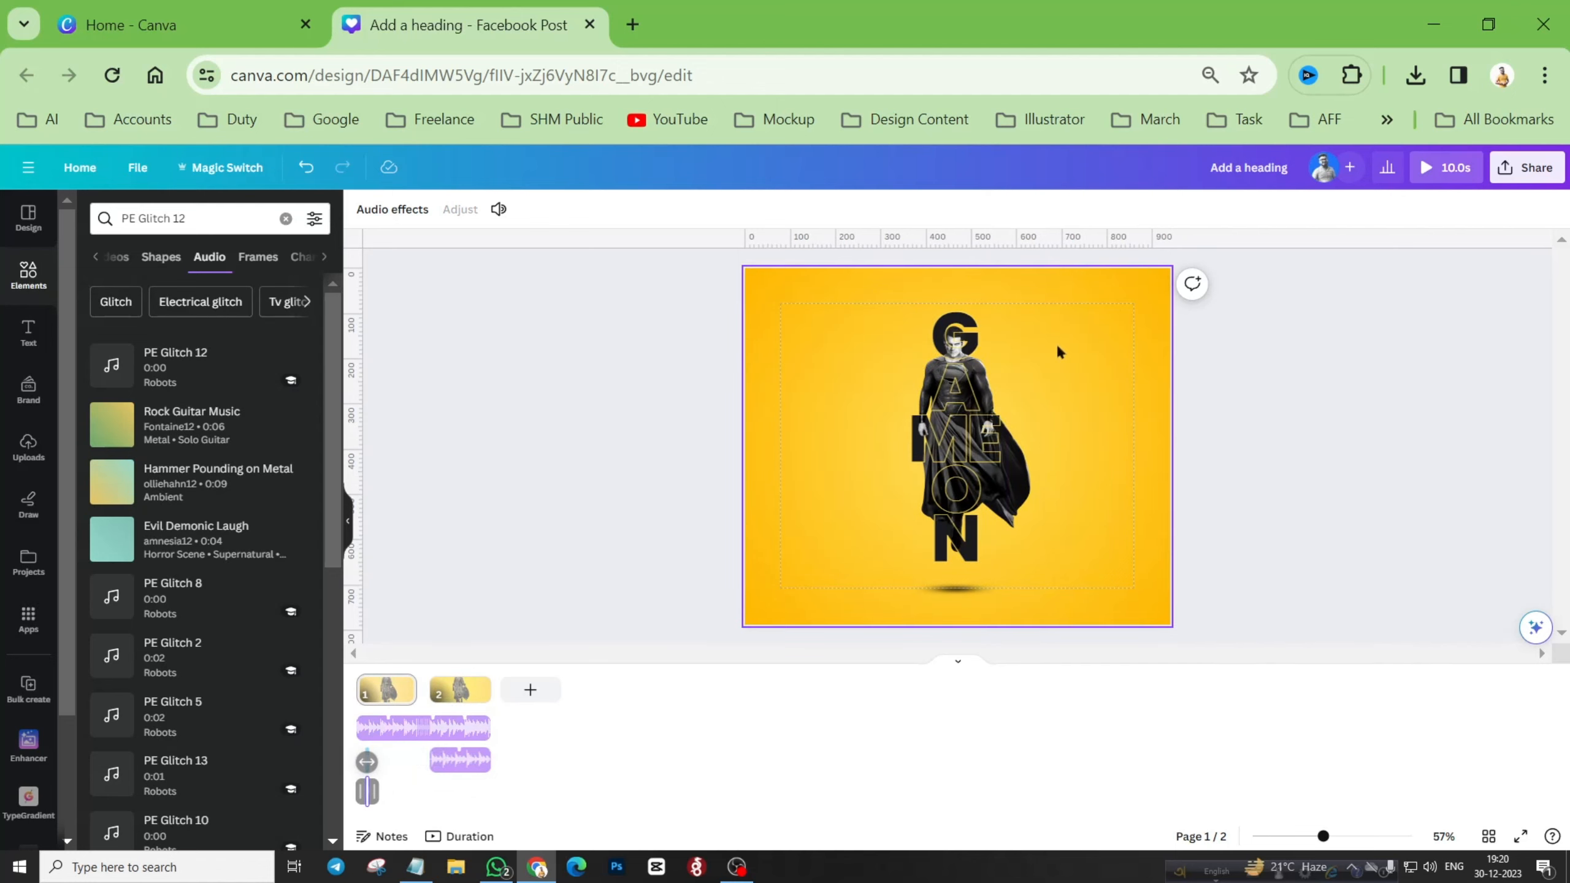
{"action": "left_click", "coordinate": [958, 662]}
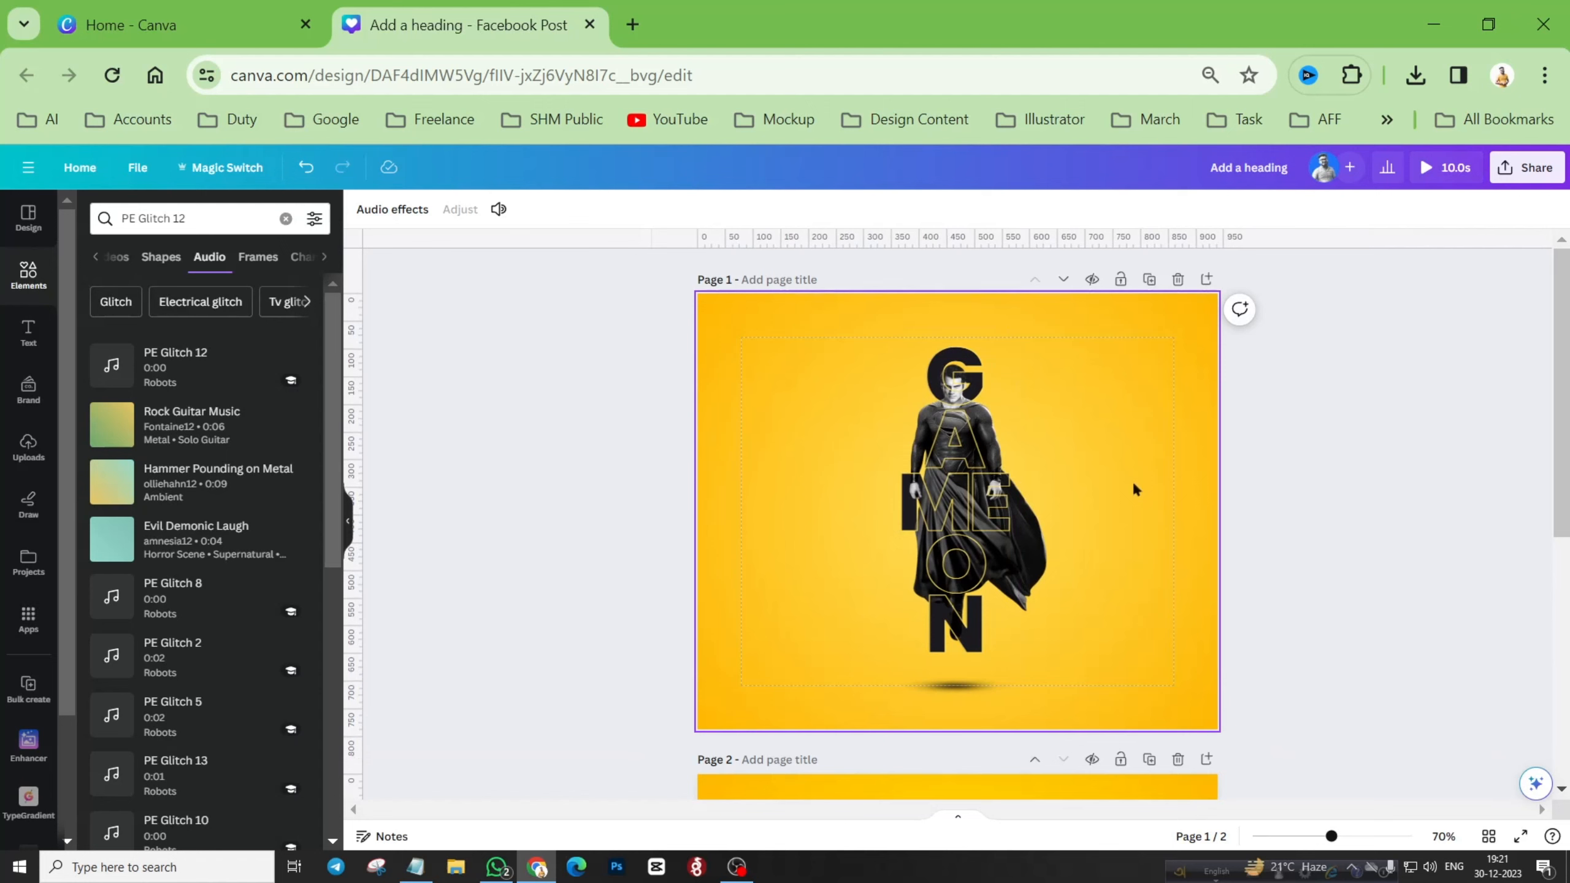
Step: Set up an MP4 video download of page 2 only, and close the download options without downloading
{"action": "left_click", "coordinate": [1533, 172]}
{"action": "left_click", "coordinate": [1387, 572]}
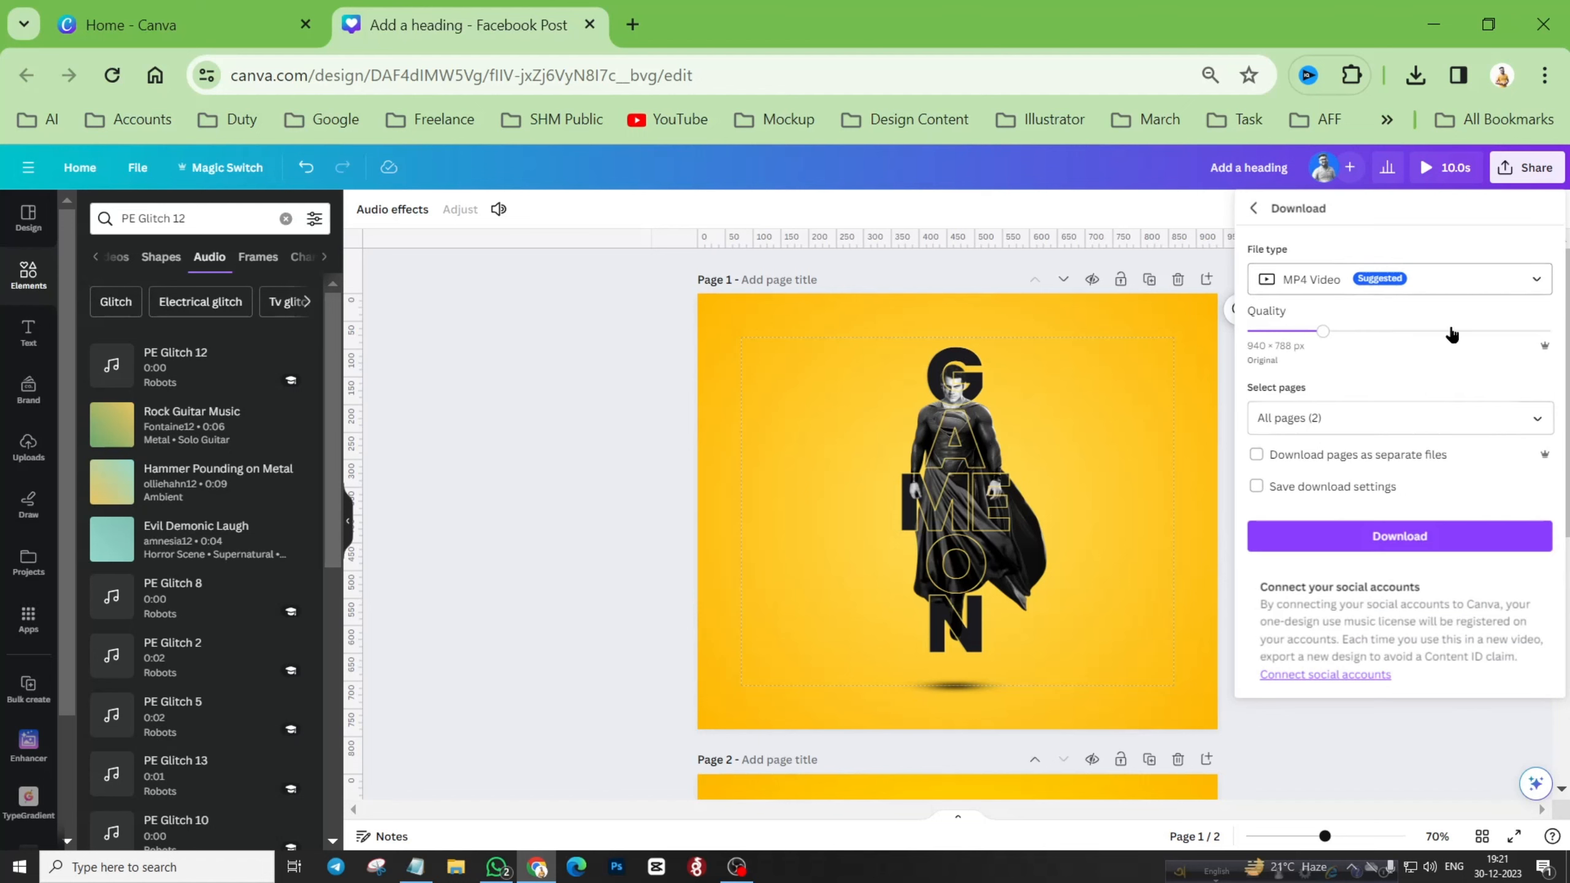
{"action": "left_click", "coordinate": [1542, 423]}
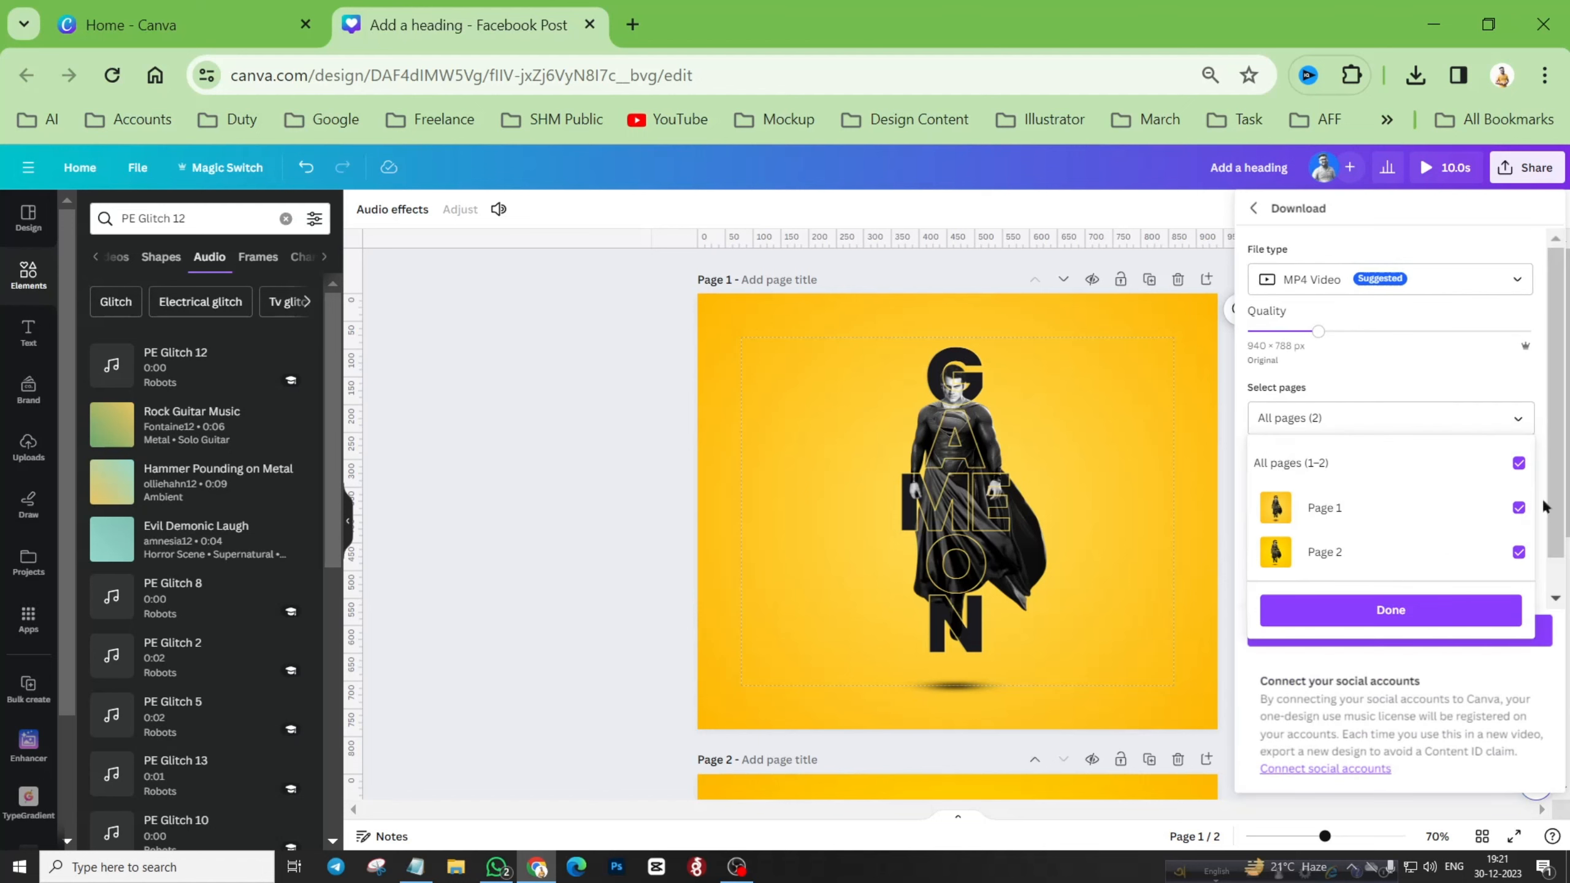
{"action": "left_click", "coordinate": [1517, 463]}
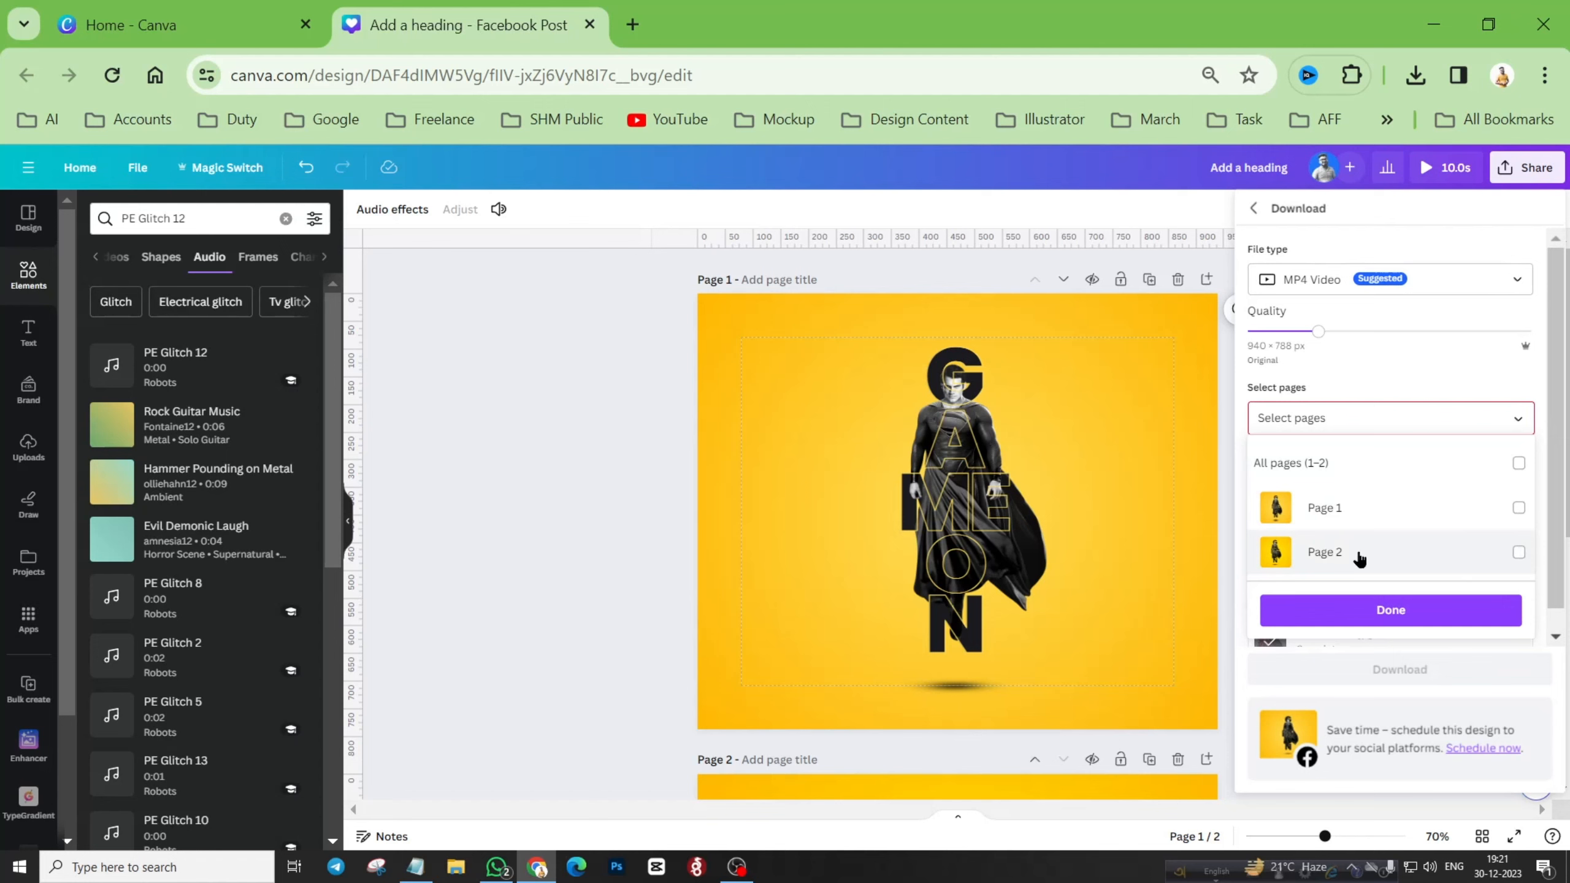
{"action": "left_click", "coordinate": [1518, 553]}
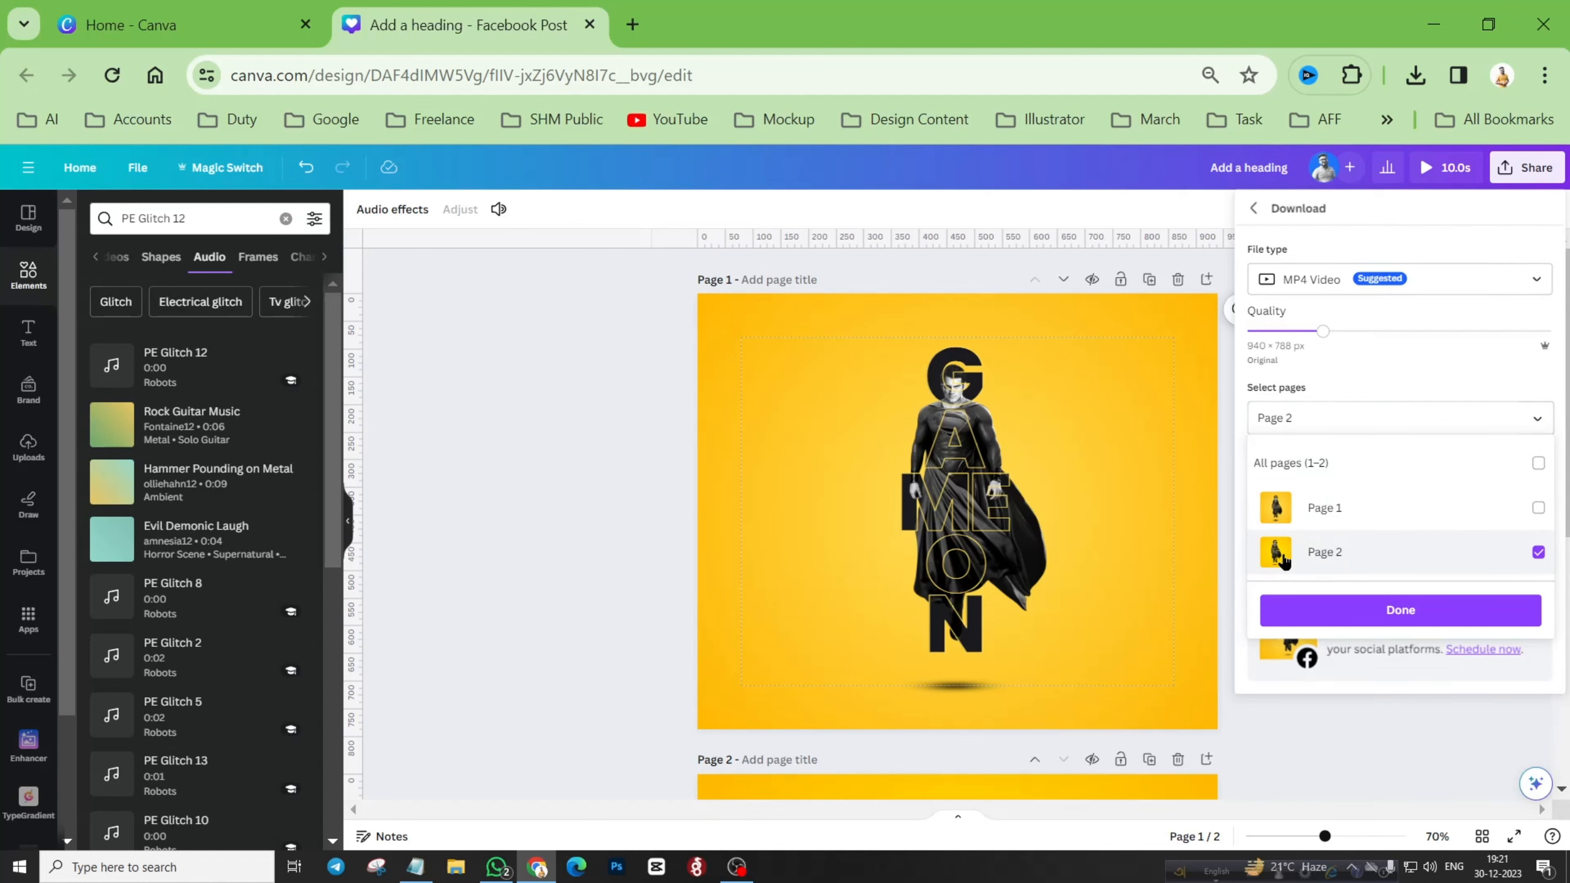
{"action": "left_click", "coordinate": [1415, 623]}
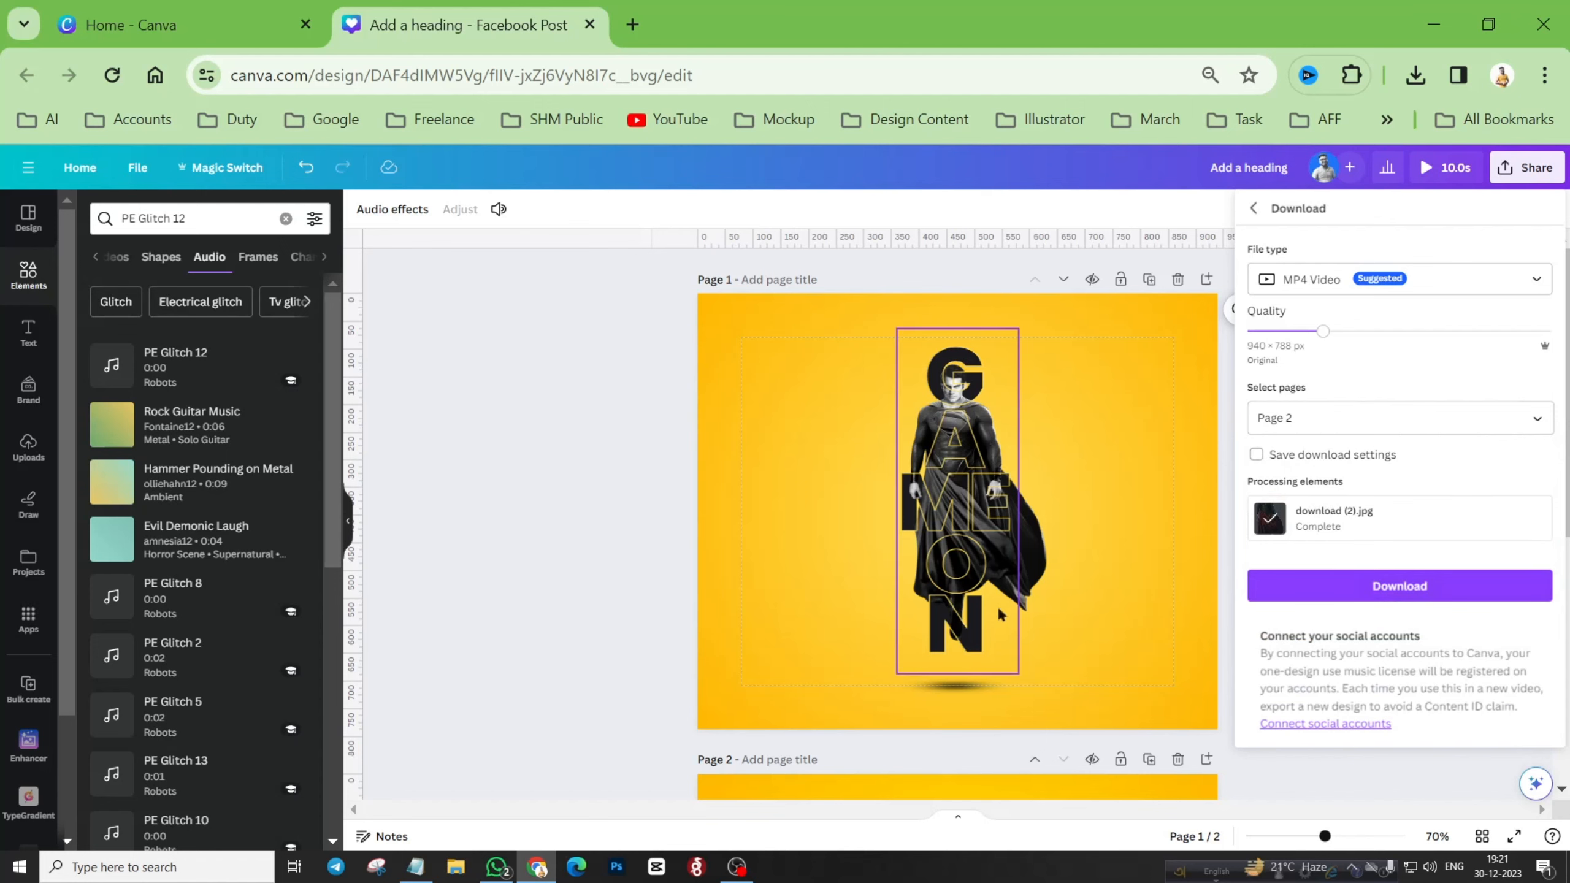
{"action": "left_click", "coordinate": [601, 471]}
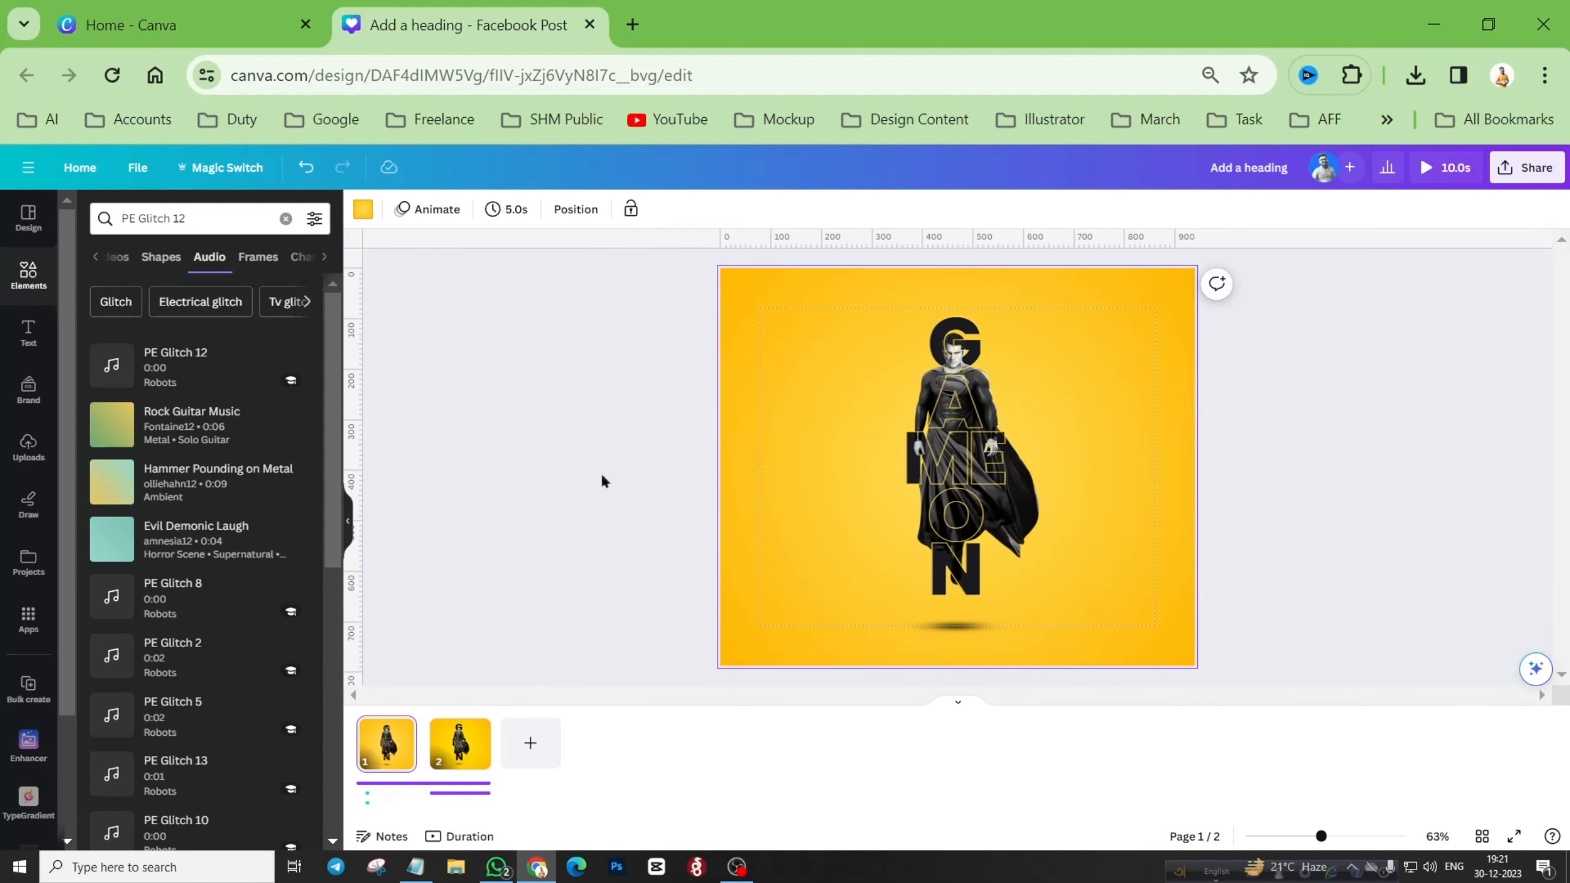
Step: Collapse the timeline, play the design in full screen from page 1 and pause the playback
{"action": "left_click", "coordinate": [962, 703]}
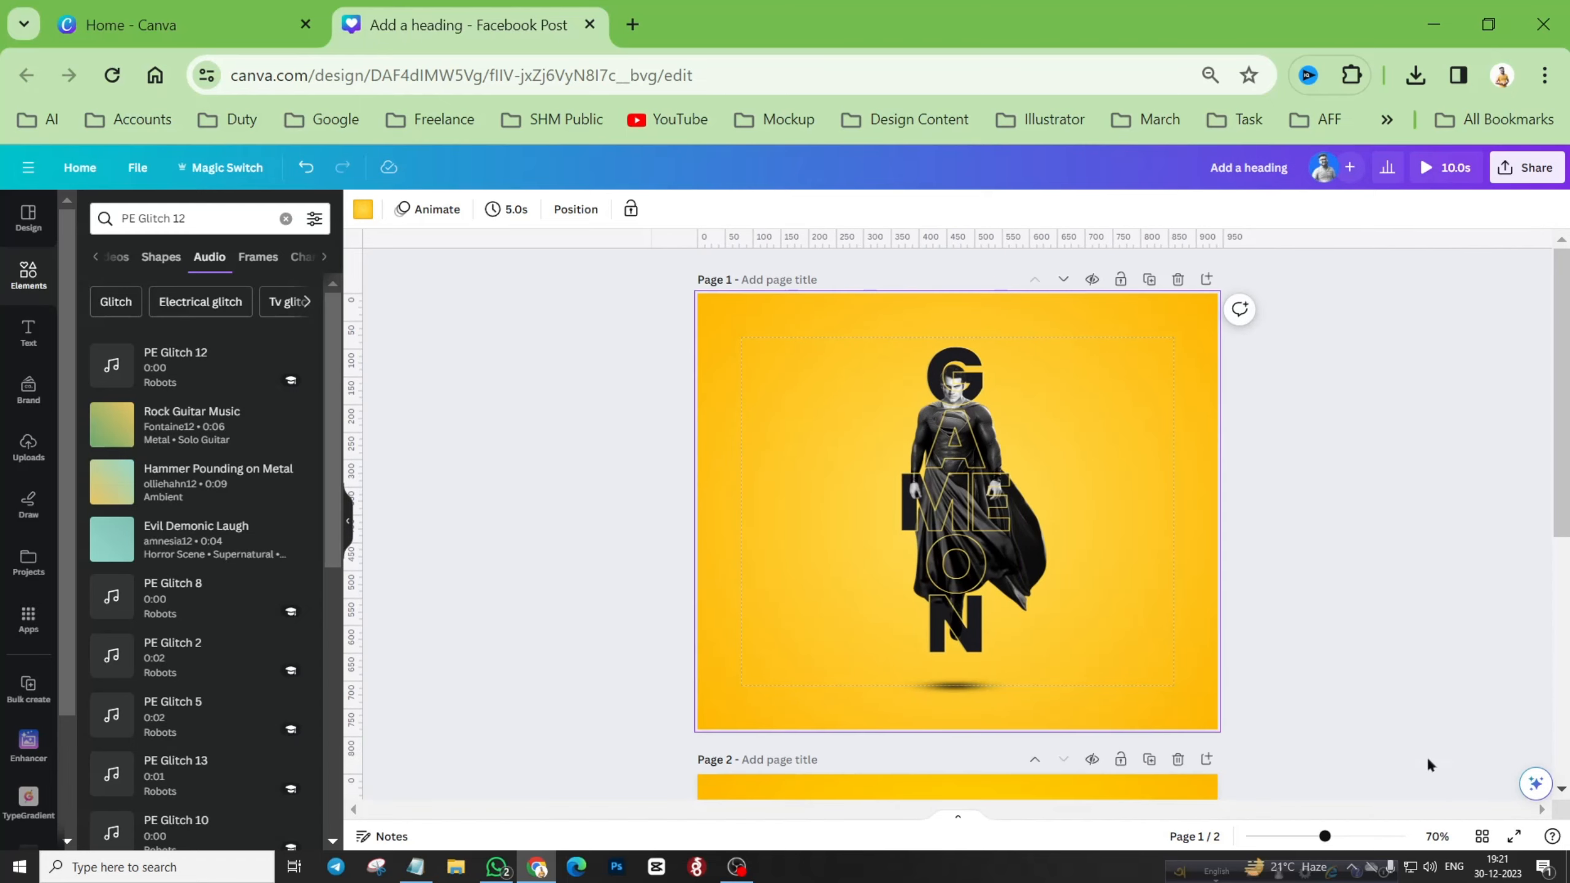
{"action": "left_click", "coordinate": [1514, 837]}
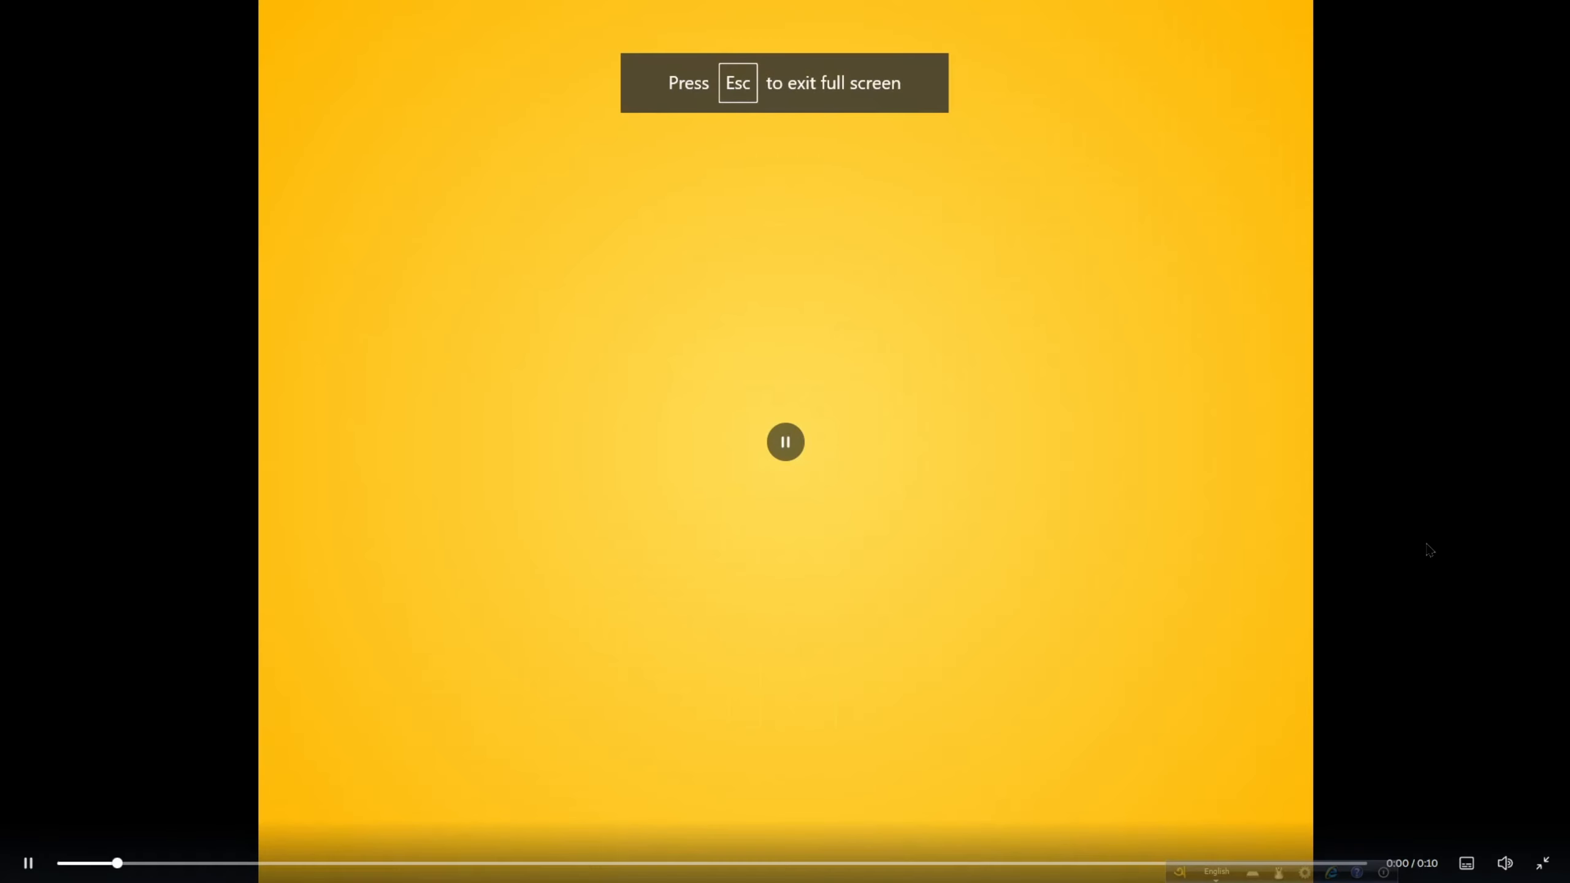
{"action": "left_click", "coordinate": [787, 446]}
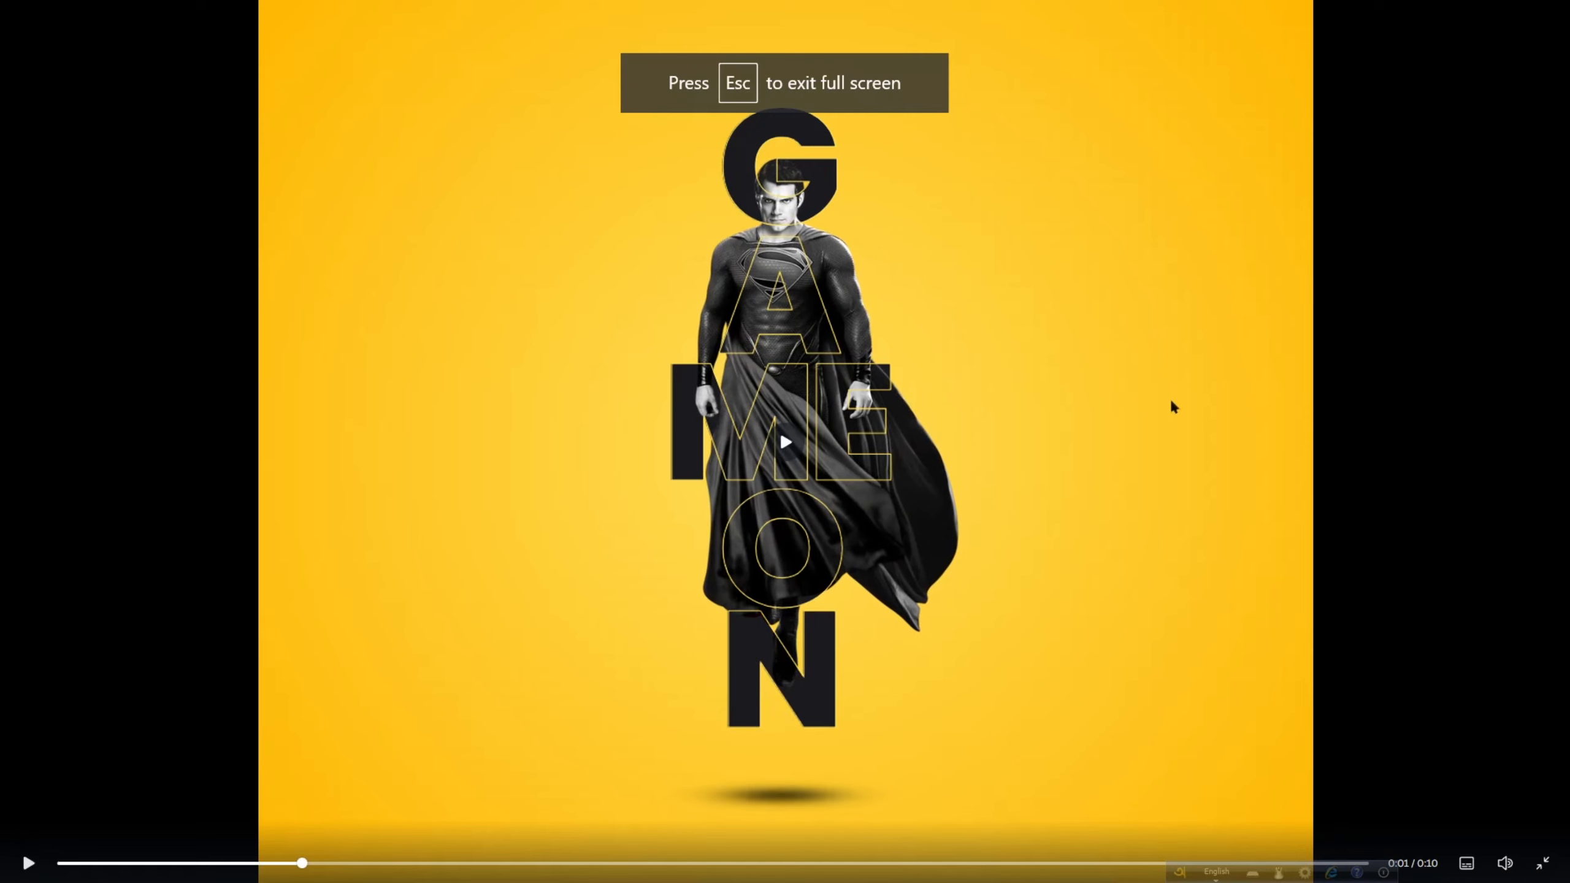